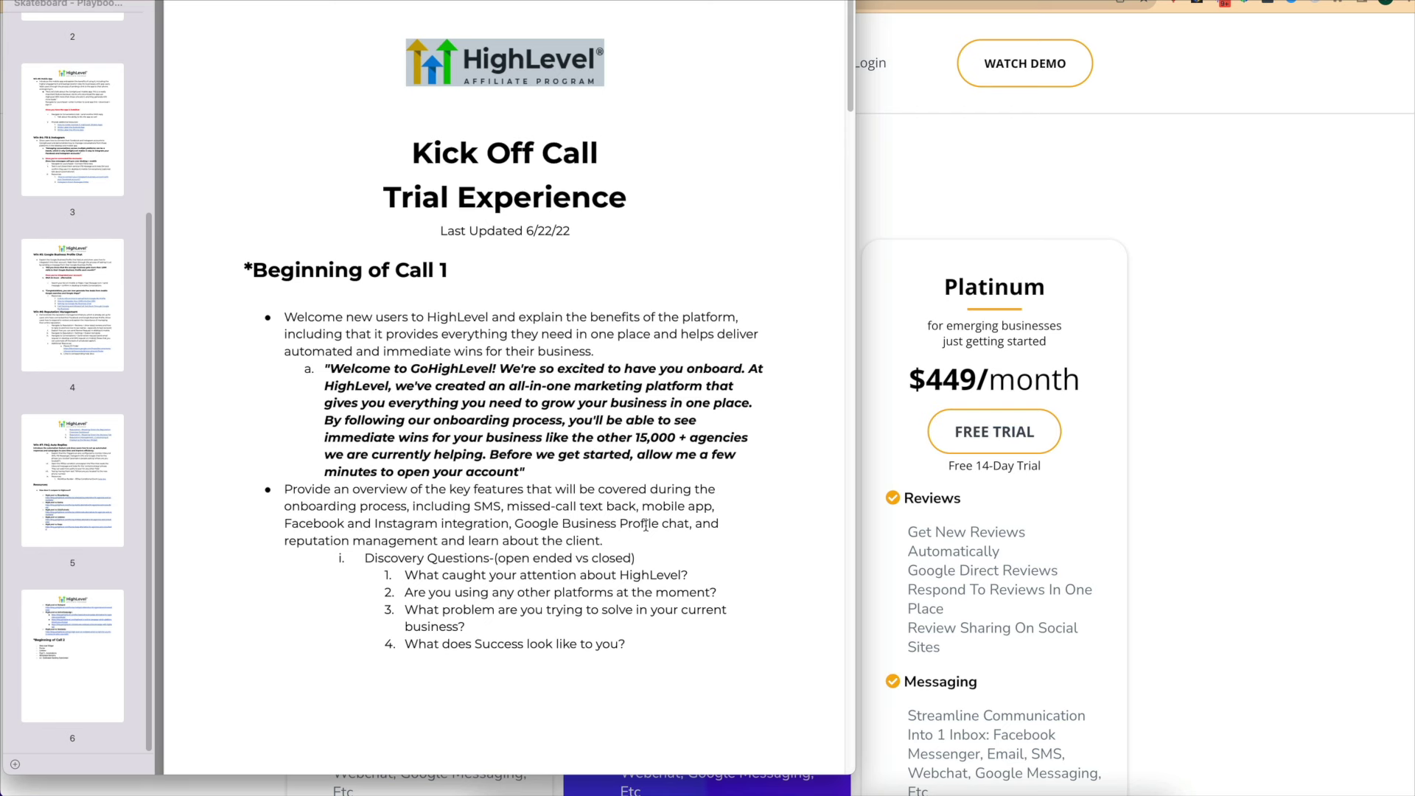
# Read the Kick Off Call playbook from the Call 1 welcome script through the numbered wins to the Resources section.
pyautogui.scroll(4, 92, 236)
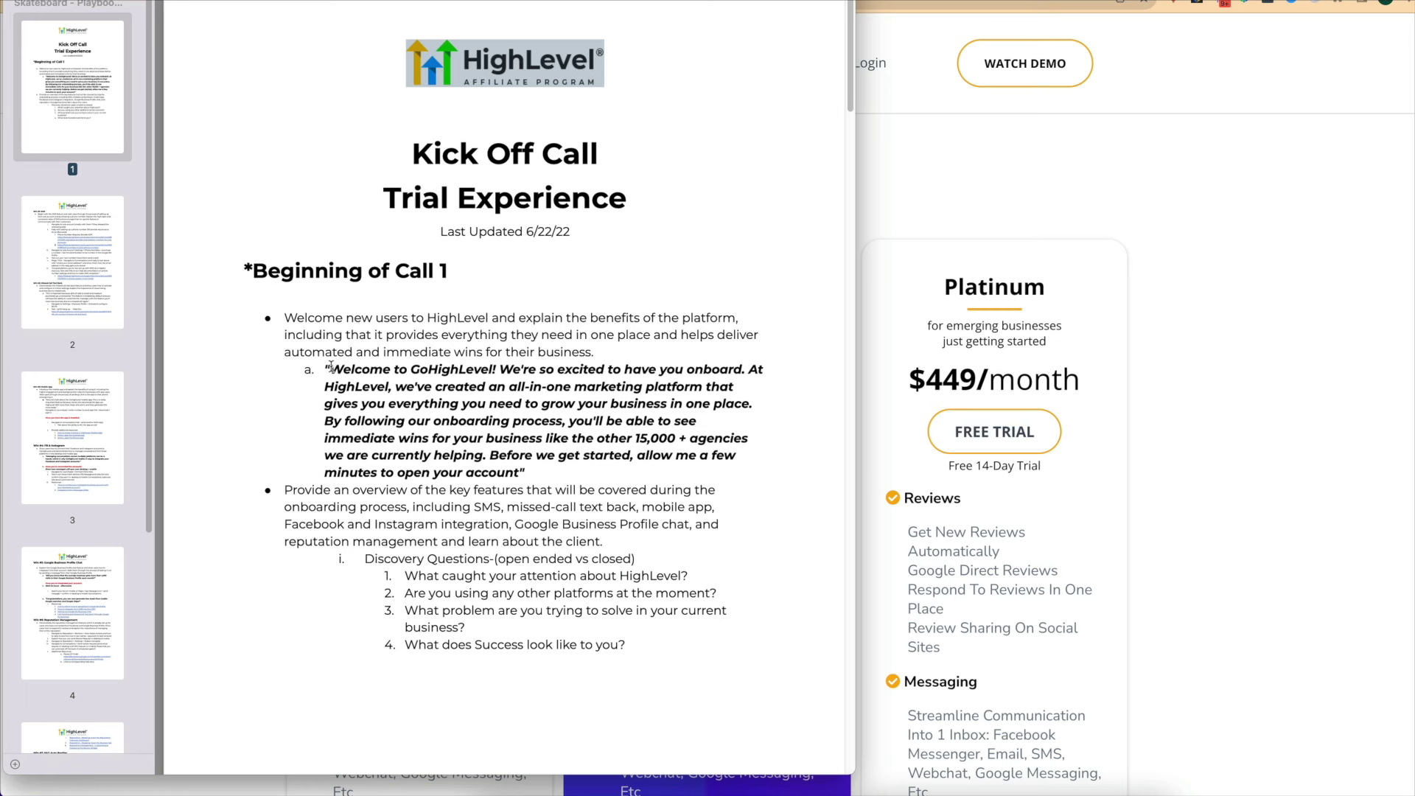
pyautogui.moveTo(411, 369); pyautogui.dragTo(494, 368)
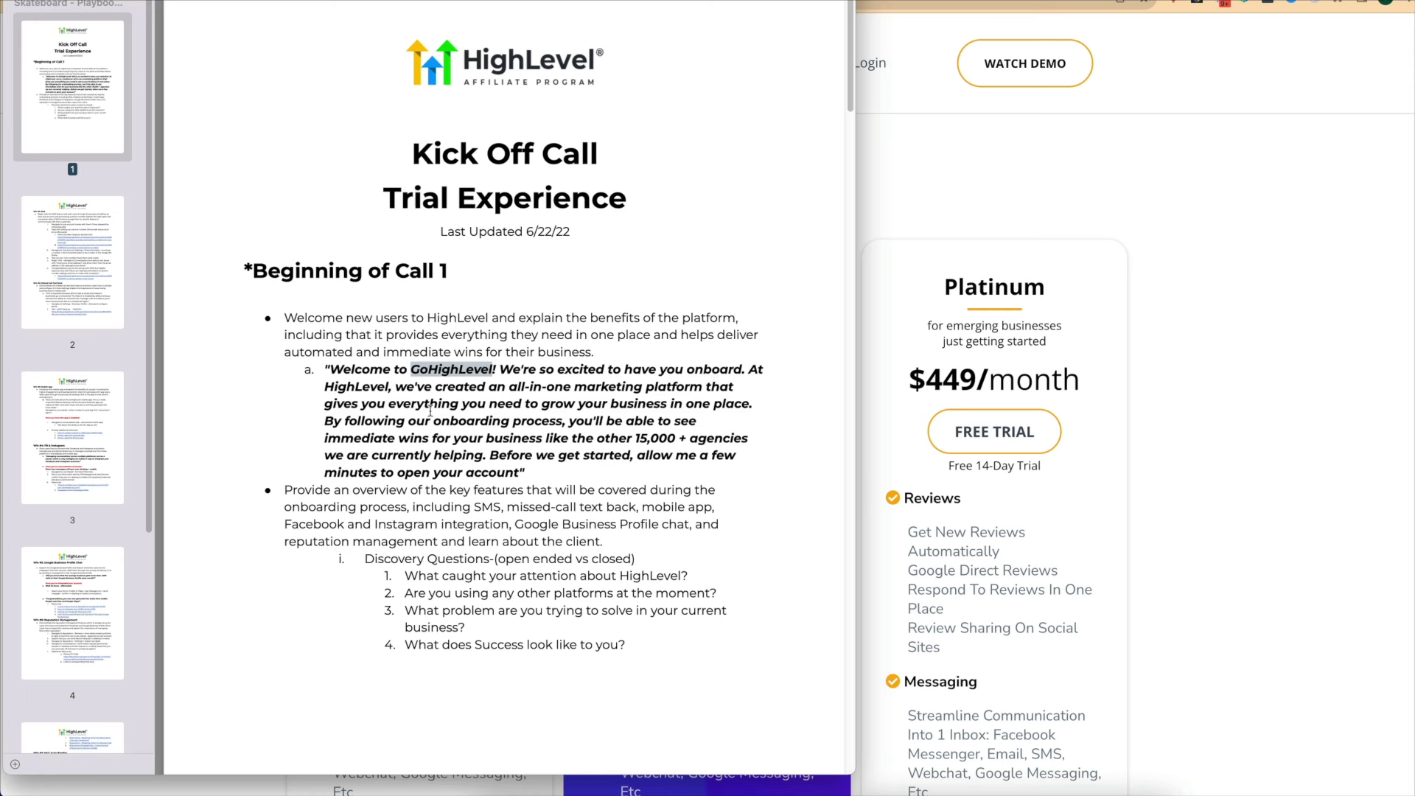
pyautogui.click(70, 266)
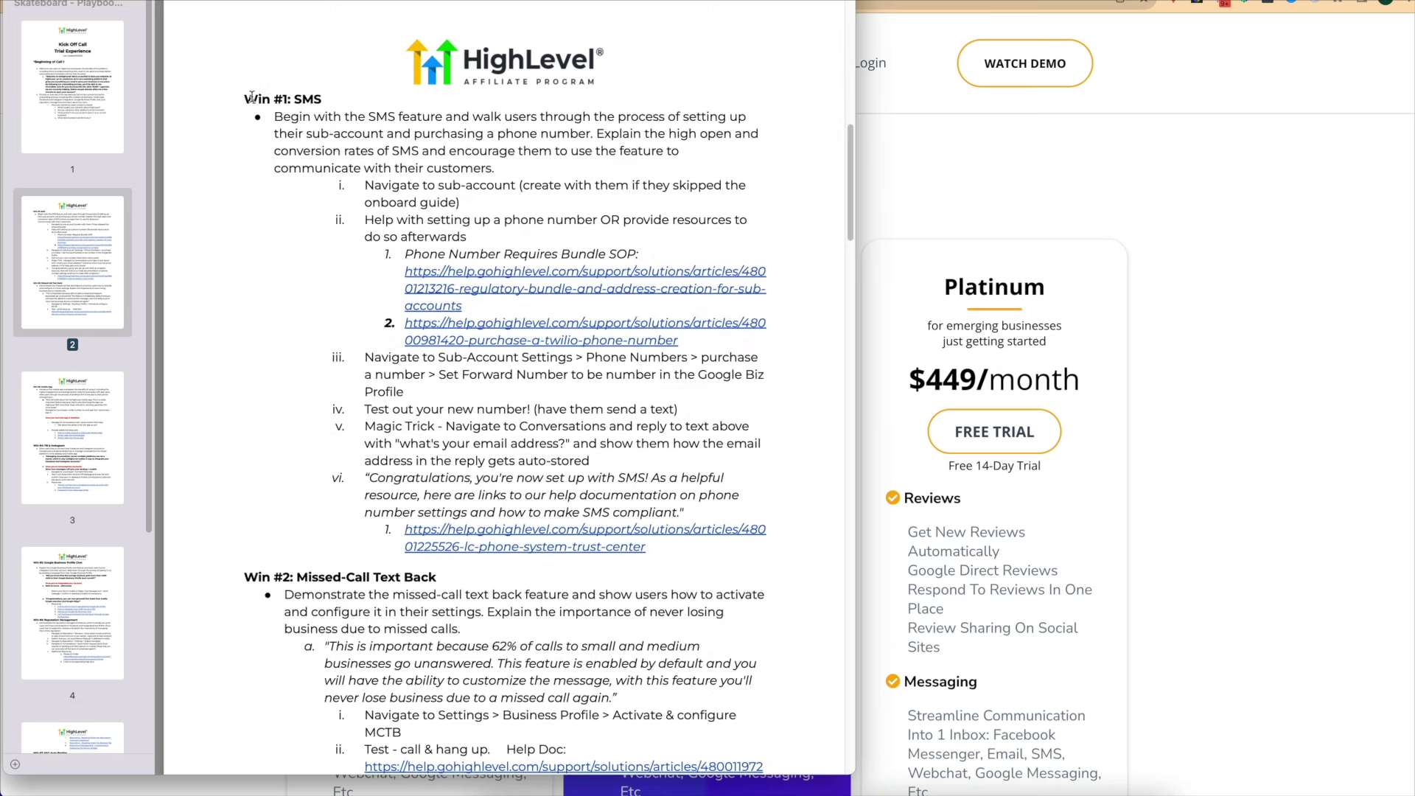
pyautogui.moveTo(245, 99); pyautogui.dragTo(322, 100)
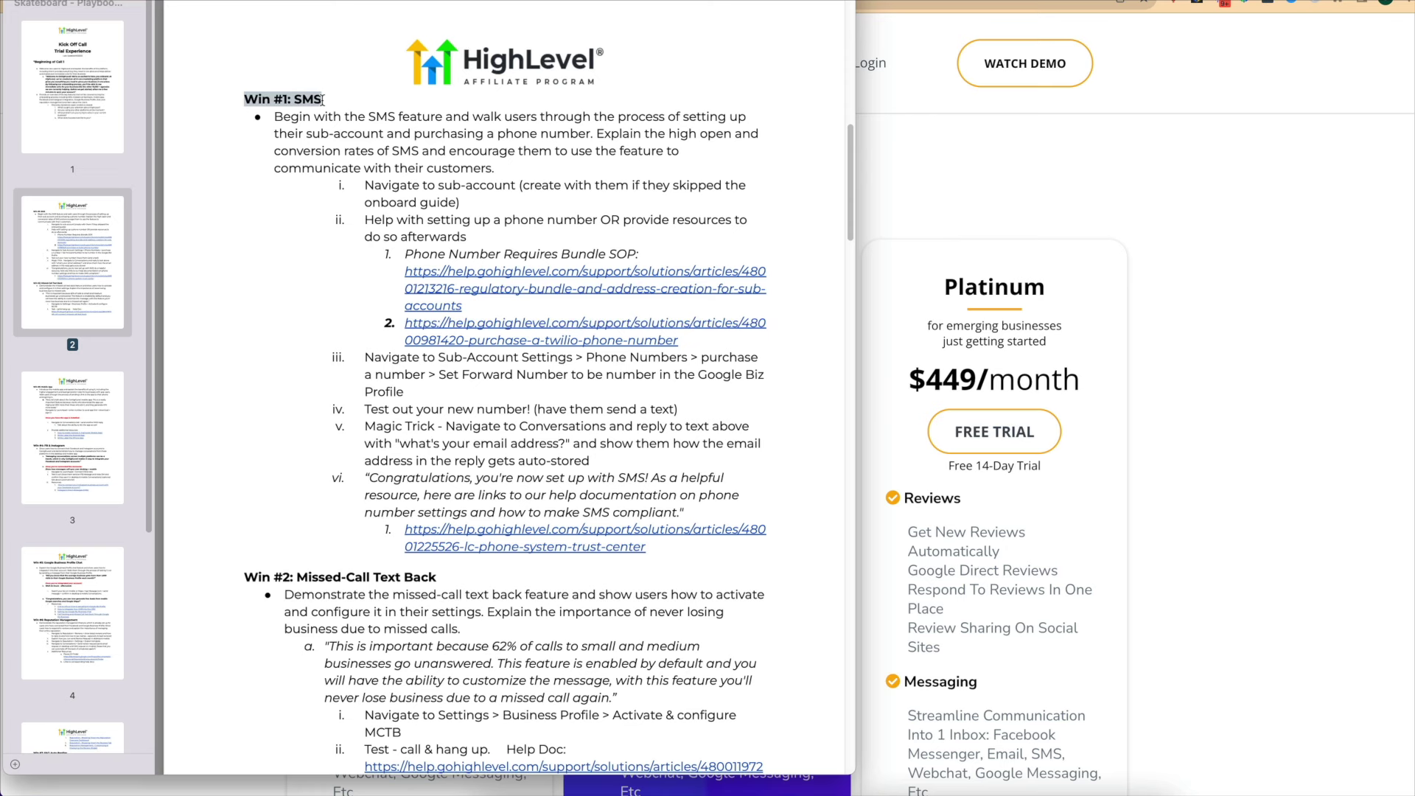
pyautogui.moveTo(245, 578); pyautogui.dragTo(437, 581)
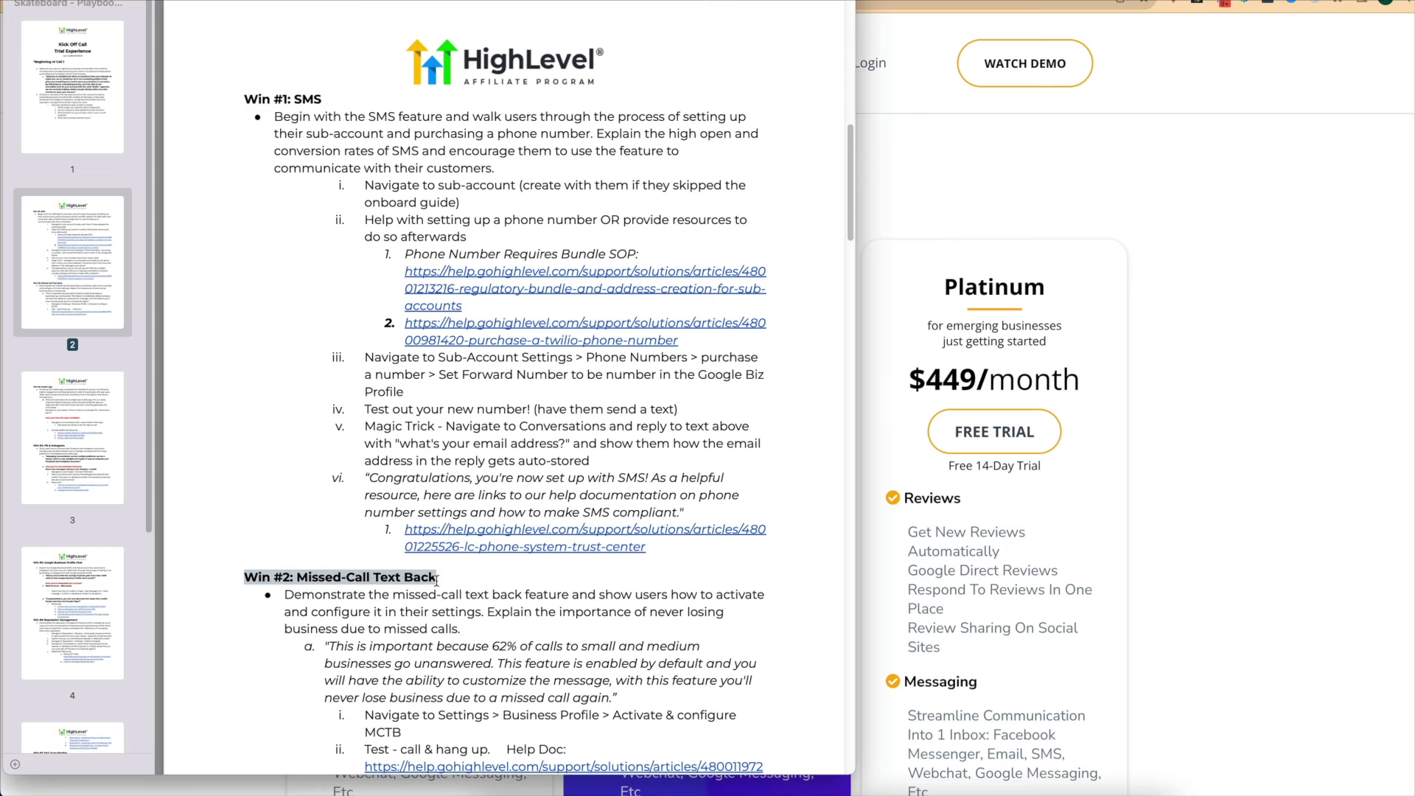
pyautogui.click(77, 472)
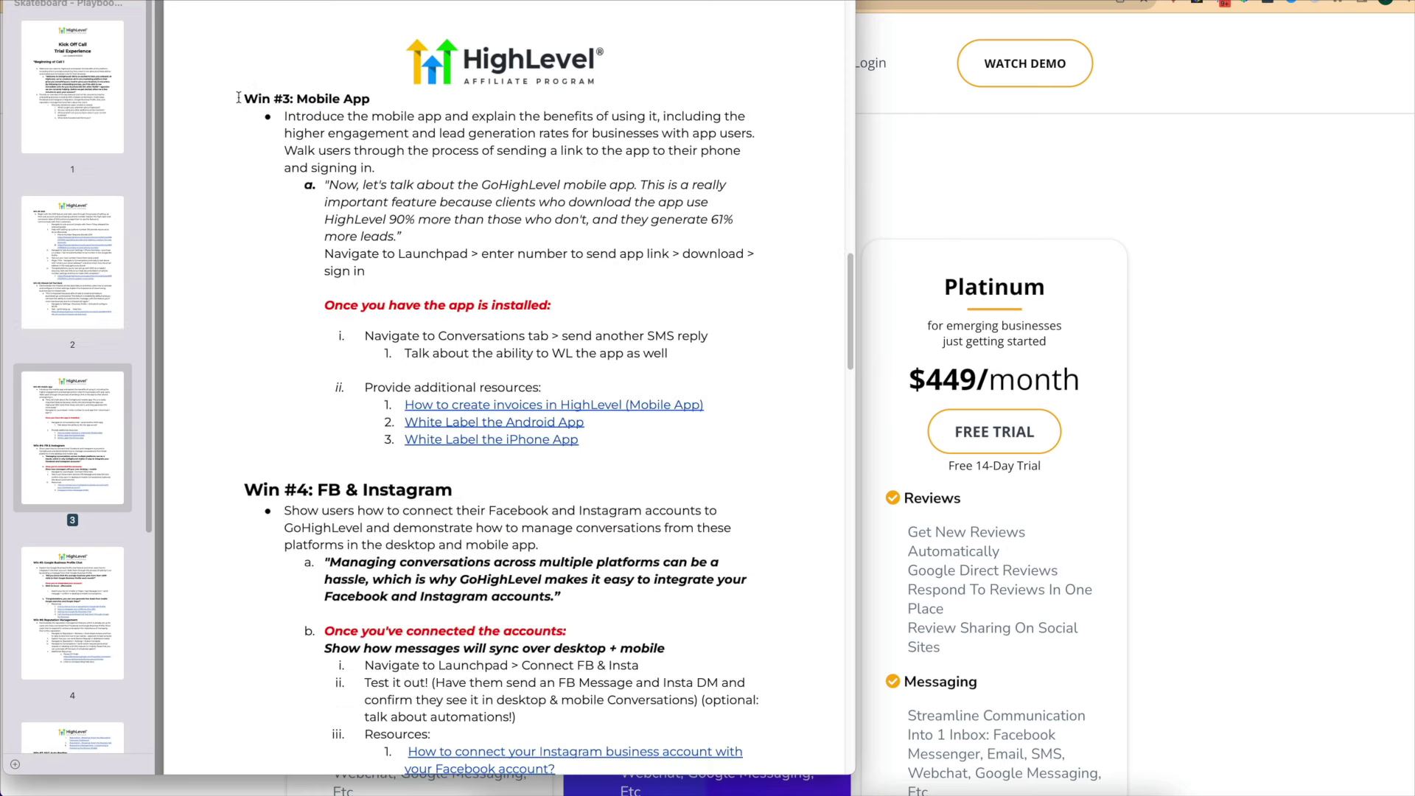
pyautogui.moveTo(238, 97); pyautogui.dragTo(350, 106)
pyautogui.scroll(-2, 313, 475)
pyautogui.scroll(-10, 313, 475)
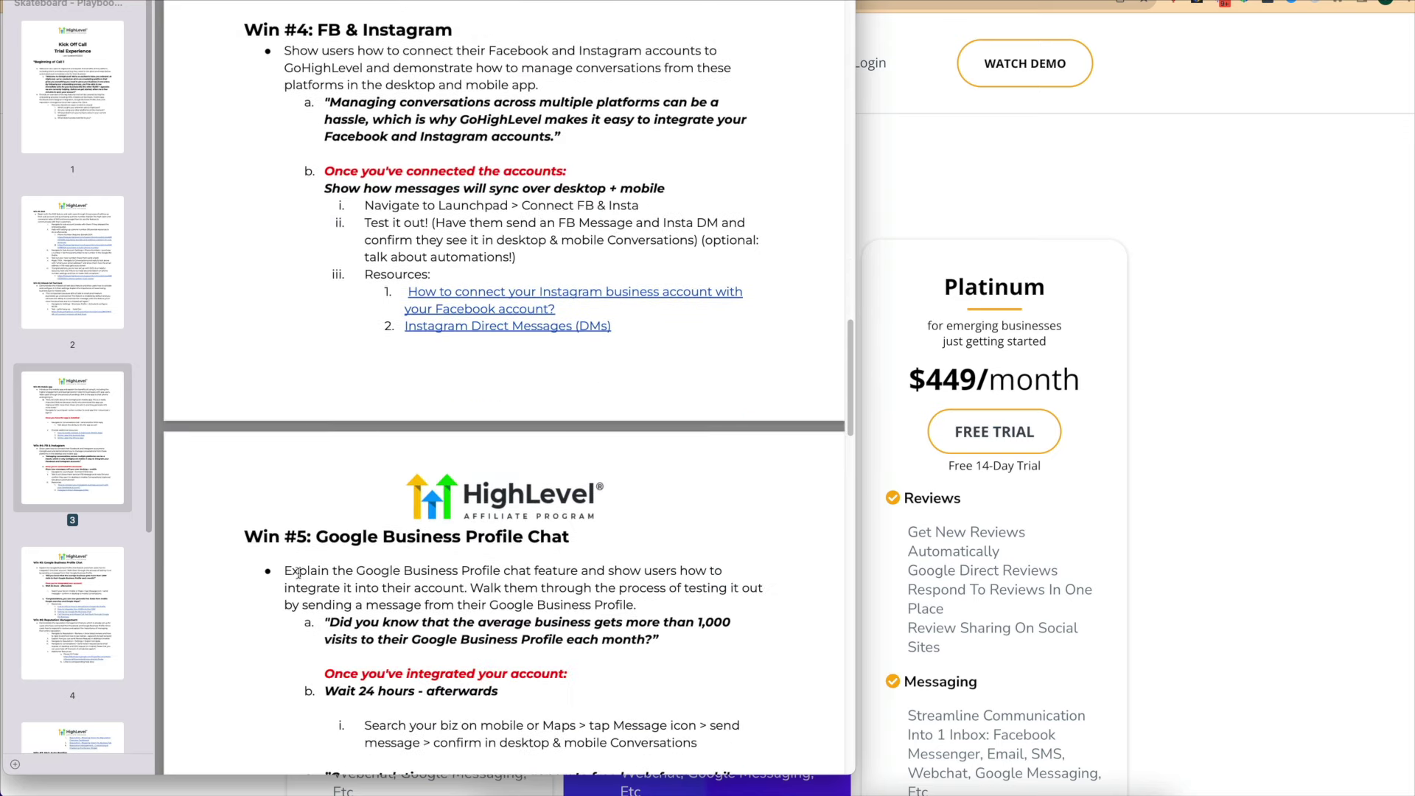
pyautogui.scroll(-11, 298, 572)
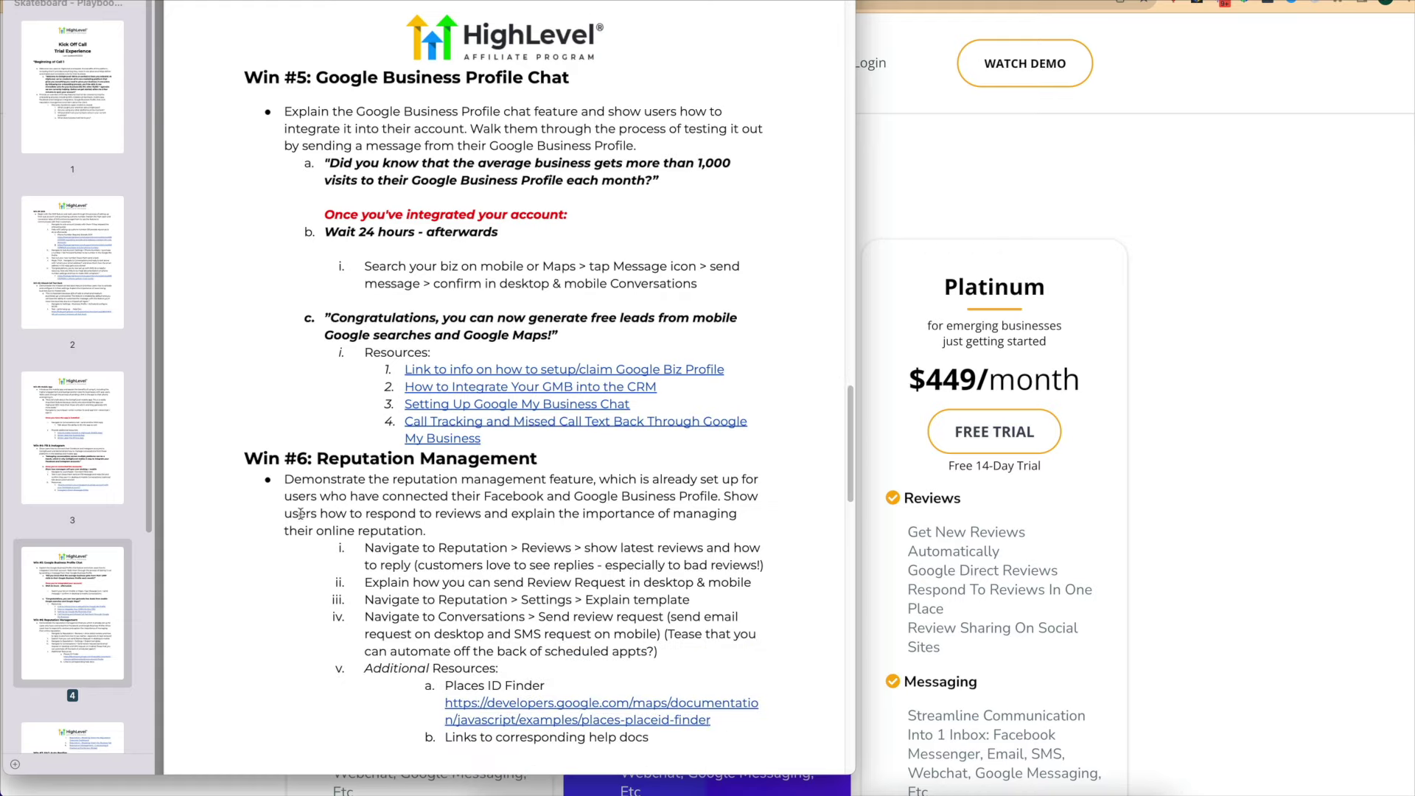
pyautogui.scroll(-5, 327, 461)
pyautogui.scroll(-9, 326, 461)
pyautogui.scroll(-17, 393, 545)
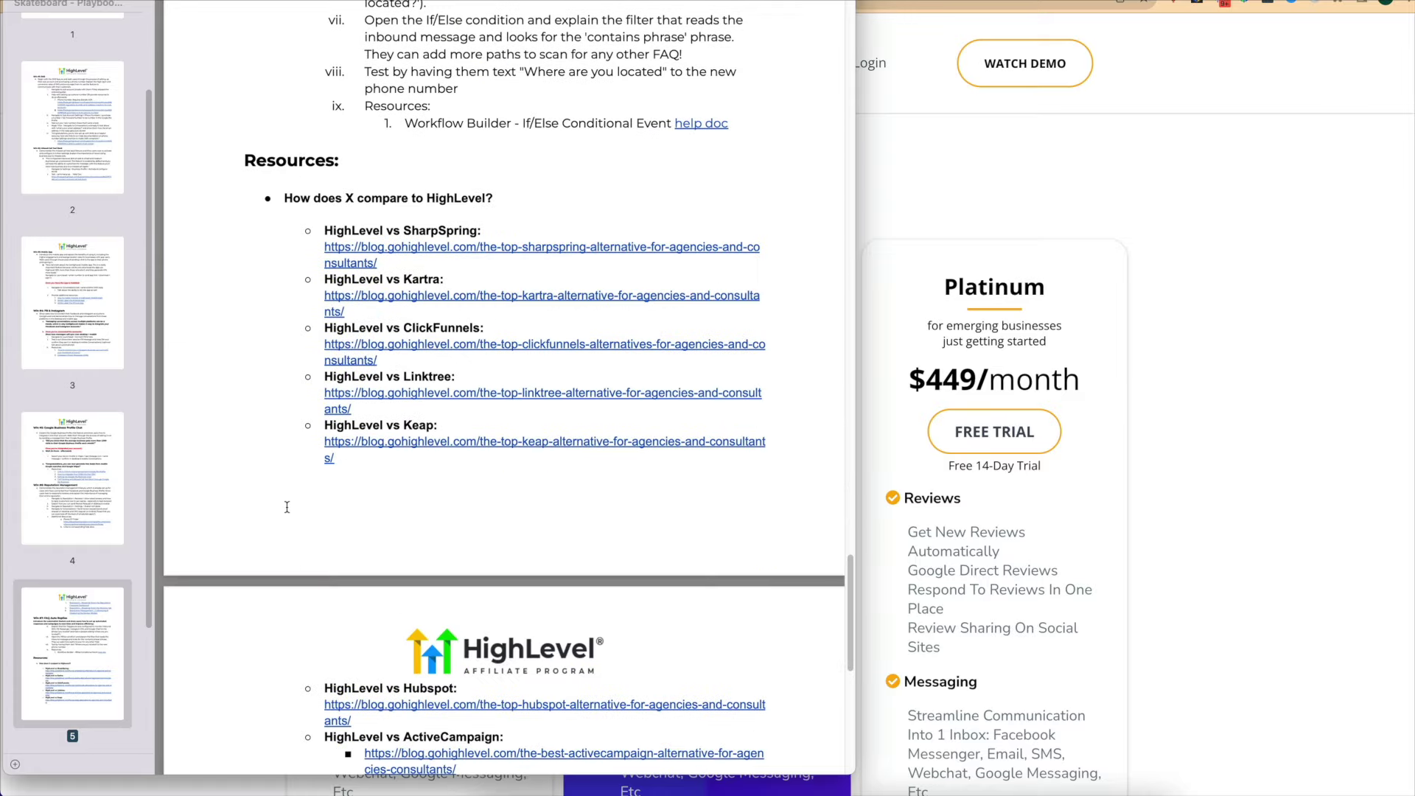
# Examine the playbook's Resources links comparing HighLevel with SharpSpring, Kartra, ClickFunnels, Hubspot and other competitors.
pyautogui.scroll(-19, 287, 507)
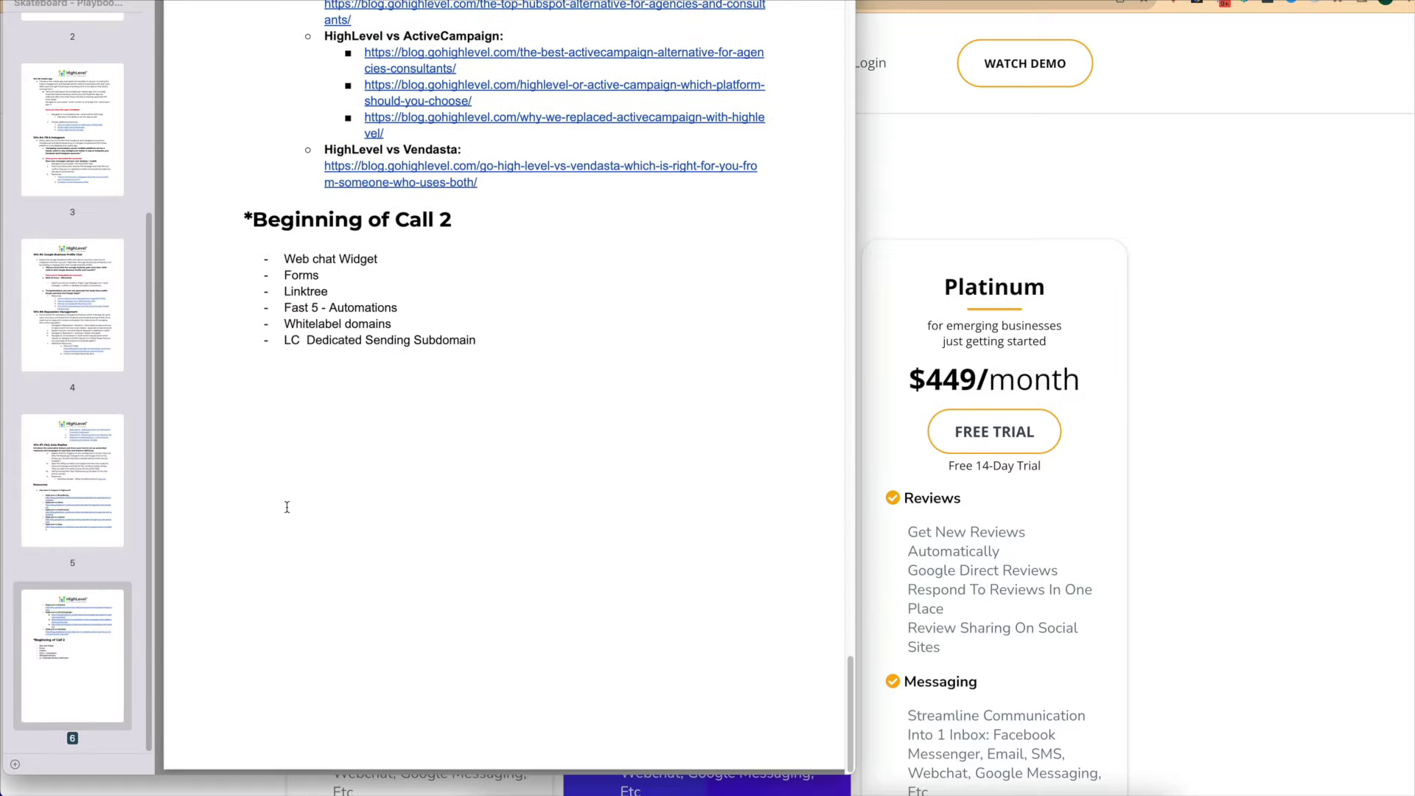
pyautogui.scroll(7, 286, 507)
pyautogui.scroll(6, 354, 259)
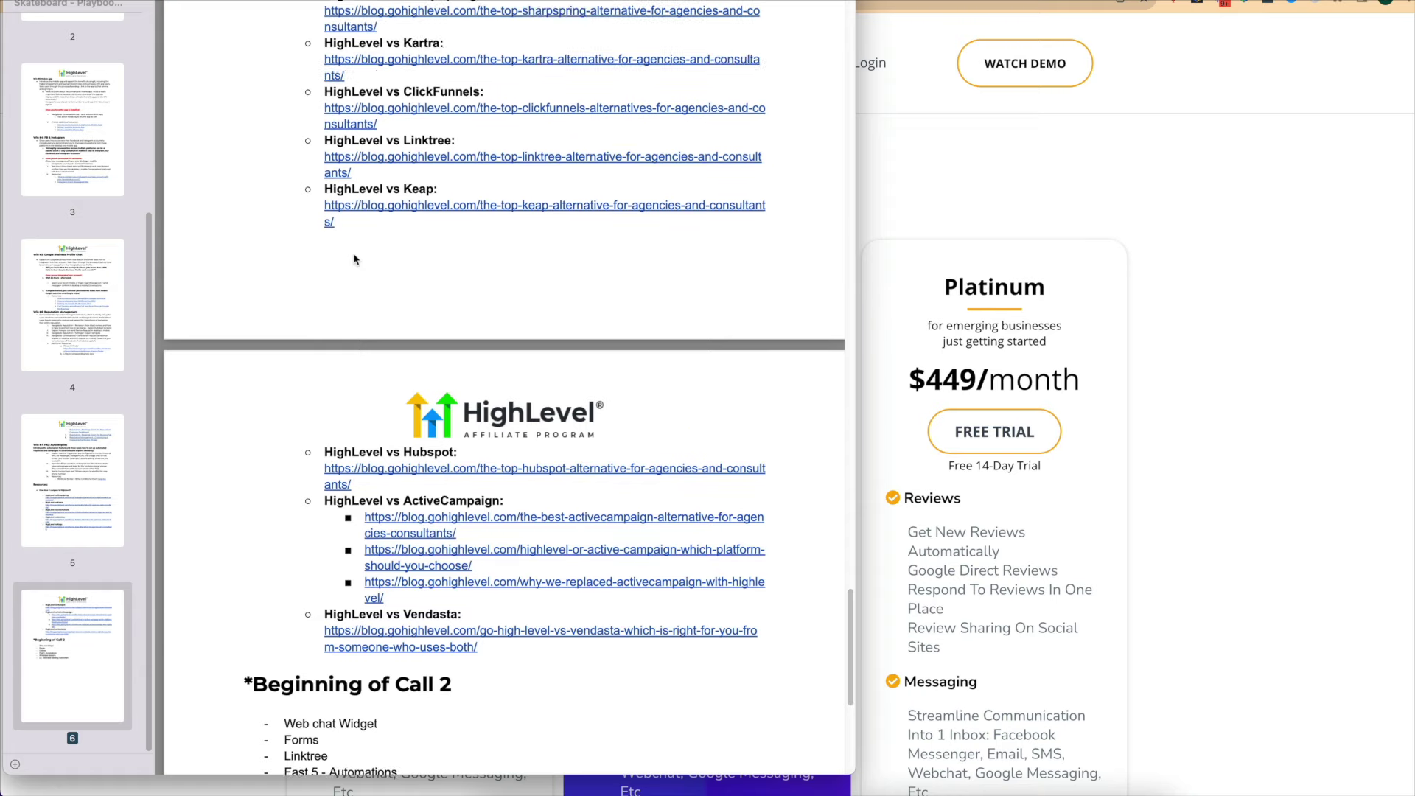
pyautogui.scroll(4, 354, 260)
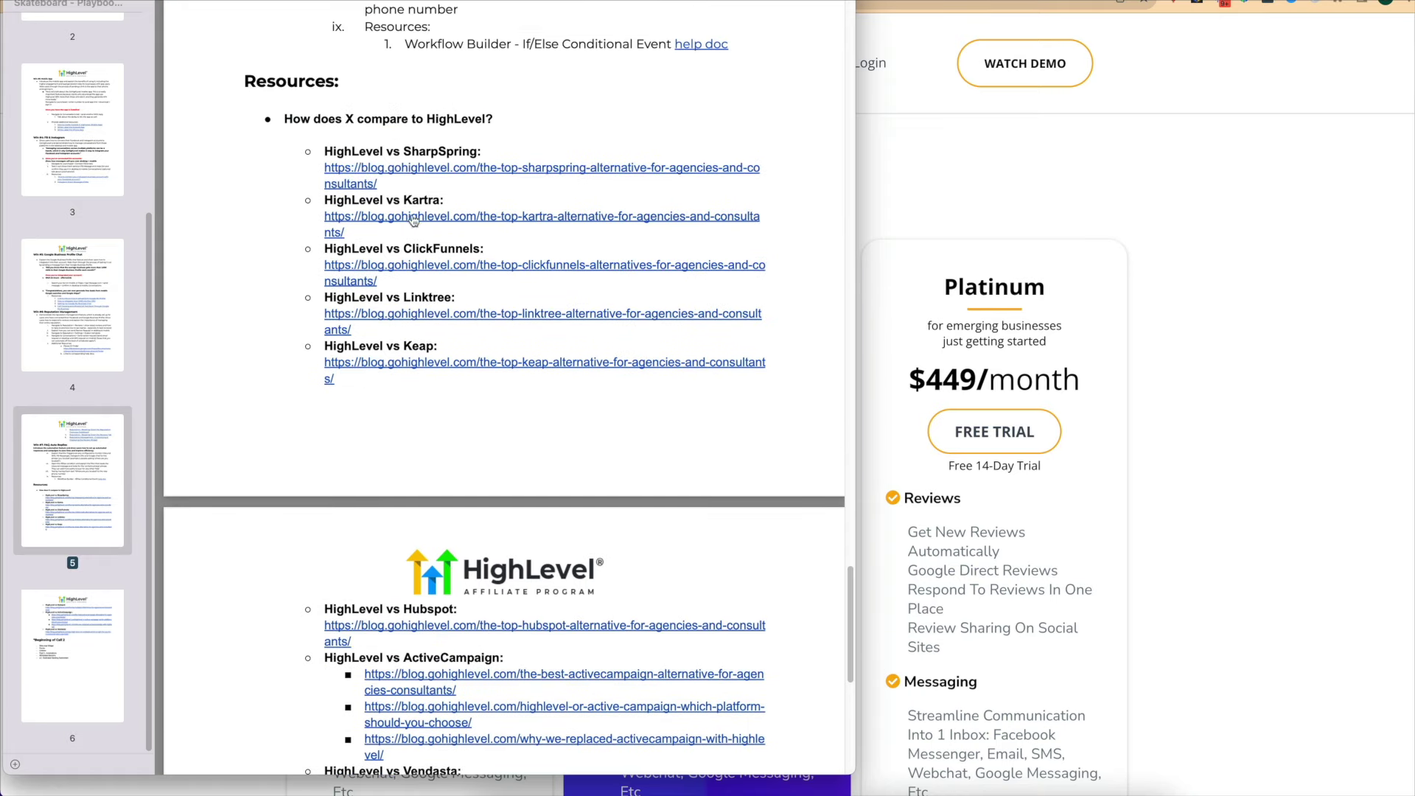
pyautogui.scroll(-1, 442, 572)
pyautogui.scroll(-2, 441, 569)
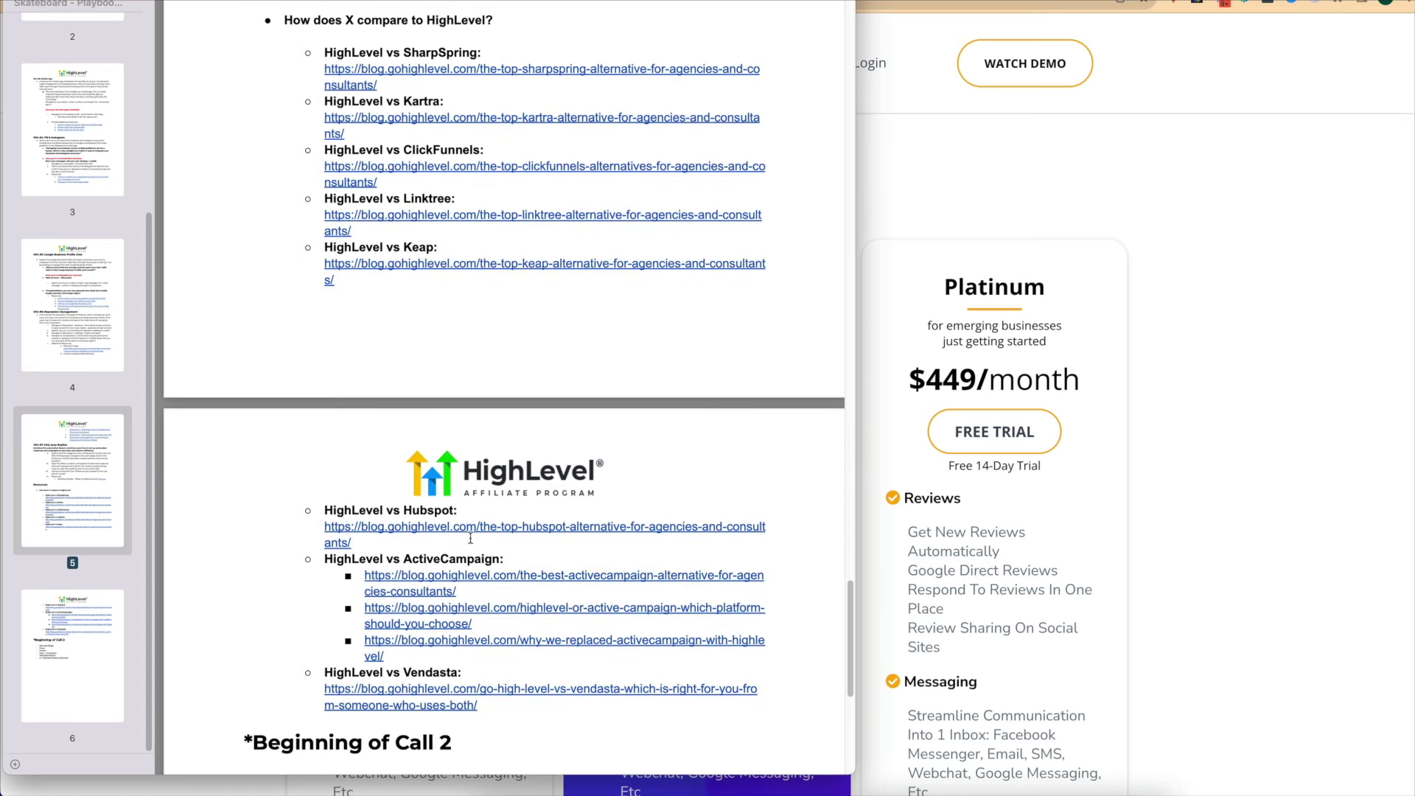
# Examine the Beginning of Call 2 topics on page 6, such as Web chat Widget and Fast 5 - Automations, and return to page 1.
pyautogui.click(49, 628)
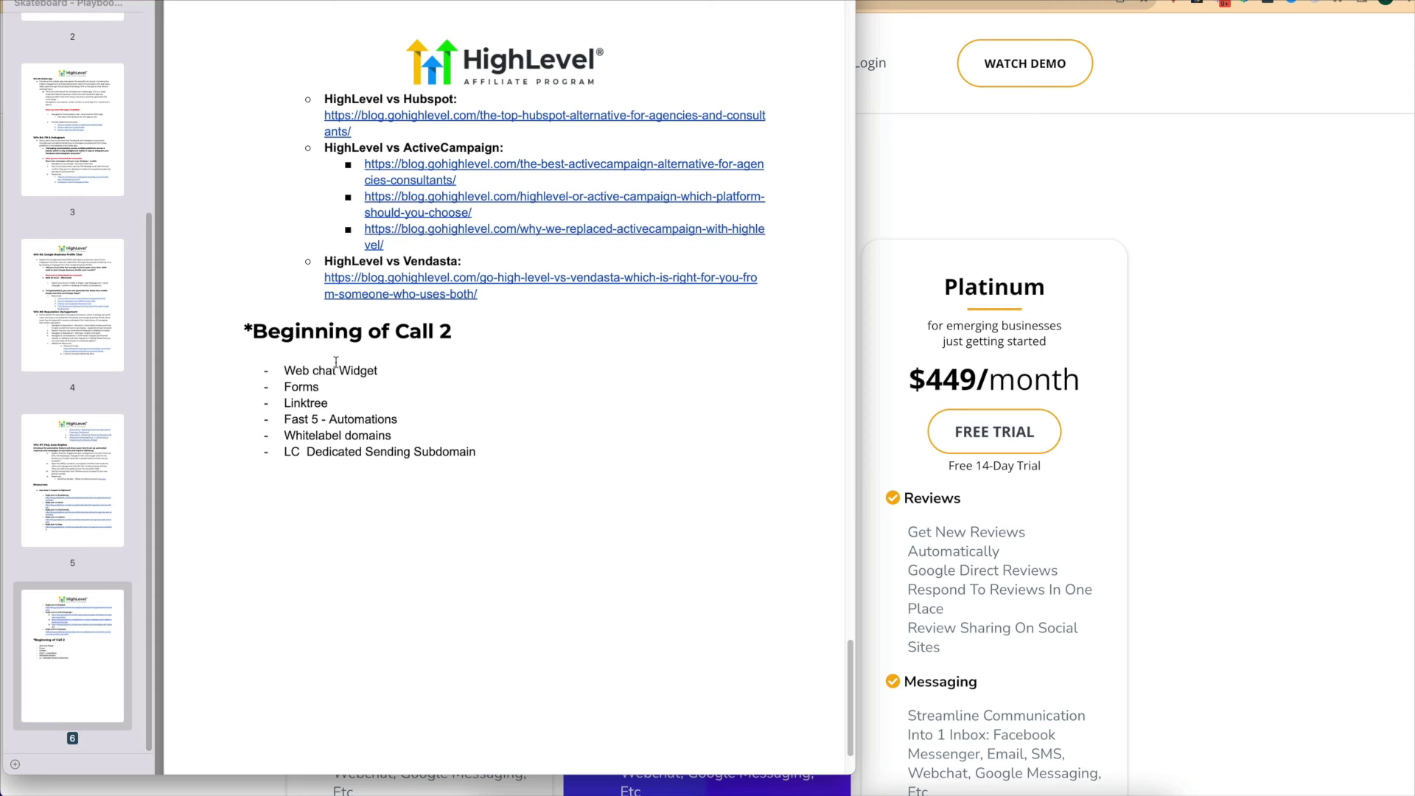
pyautogui.moveTo(284, 370); pyautogui.dragTo(376, 373)
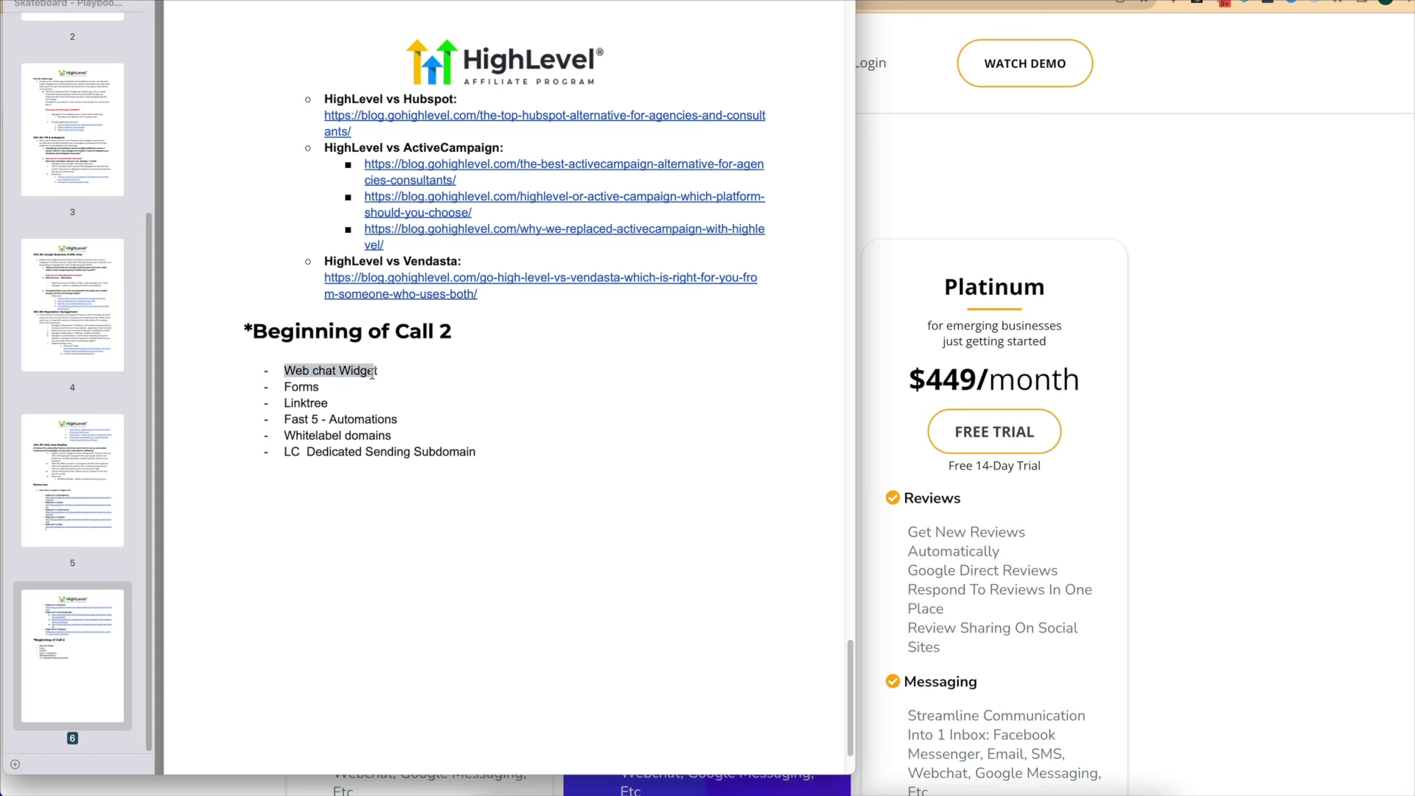
pyautogui.moveTo(286, 403); pyautogui.dragTo(397, 422)
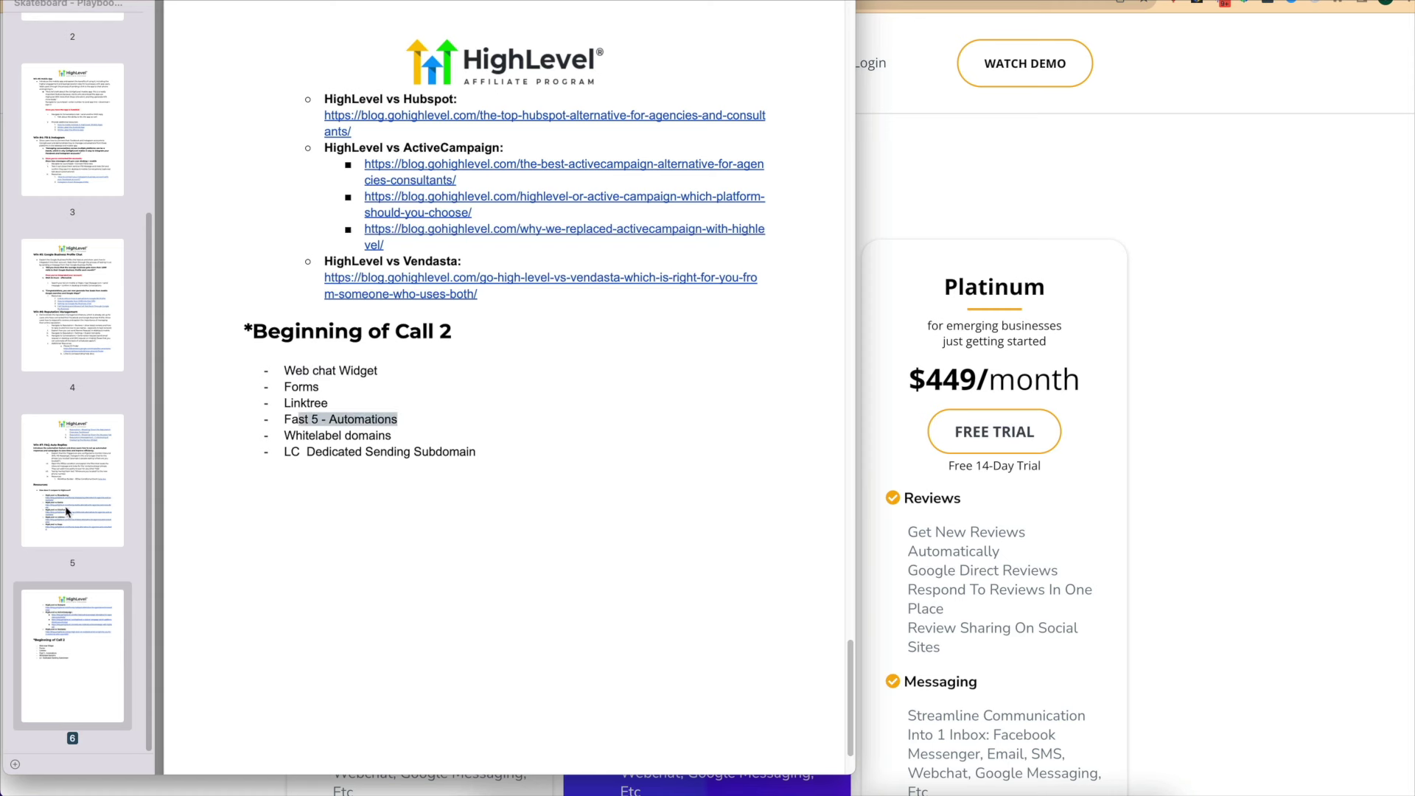
pyautogui.scroll(5, 71, 503)
pyautogui.click(63, 87)
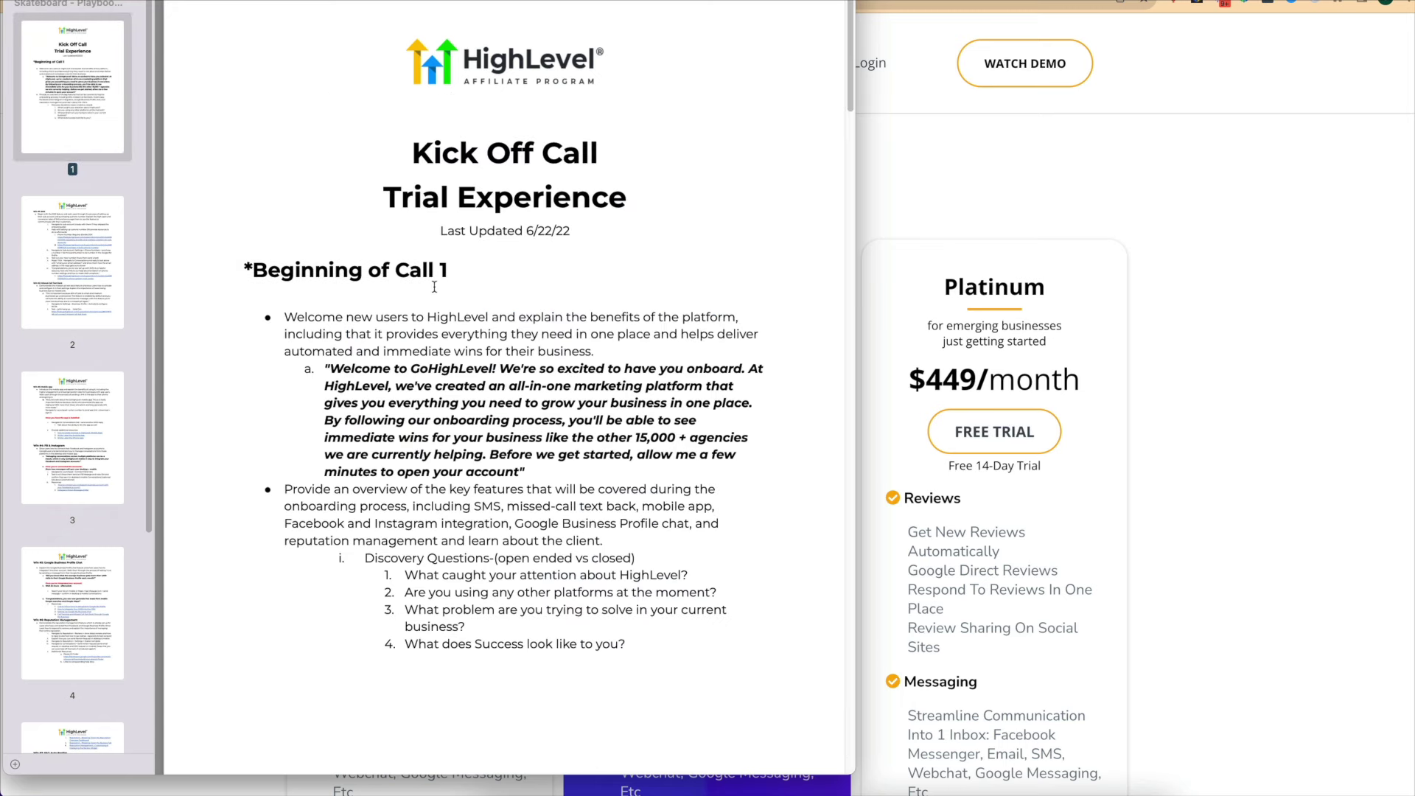
# Switch to the browser's Plans & Pricing page, examine the features listed for each plan, and close the page.
pyautogui.click(1049, 204)
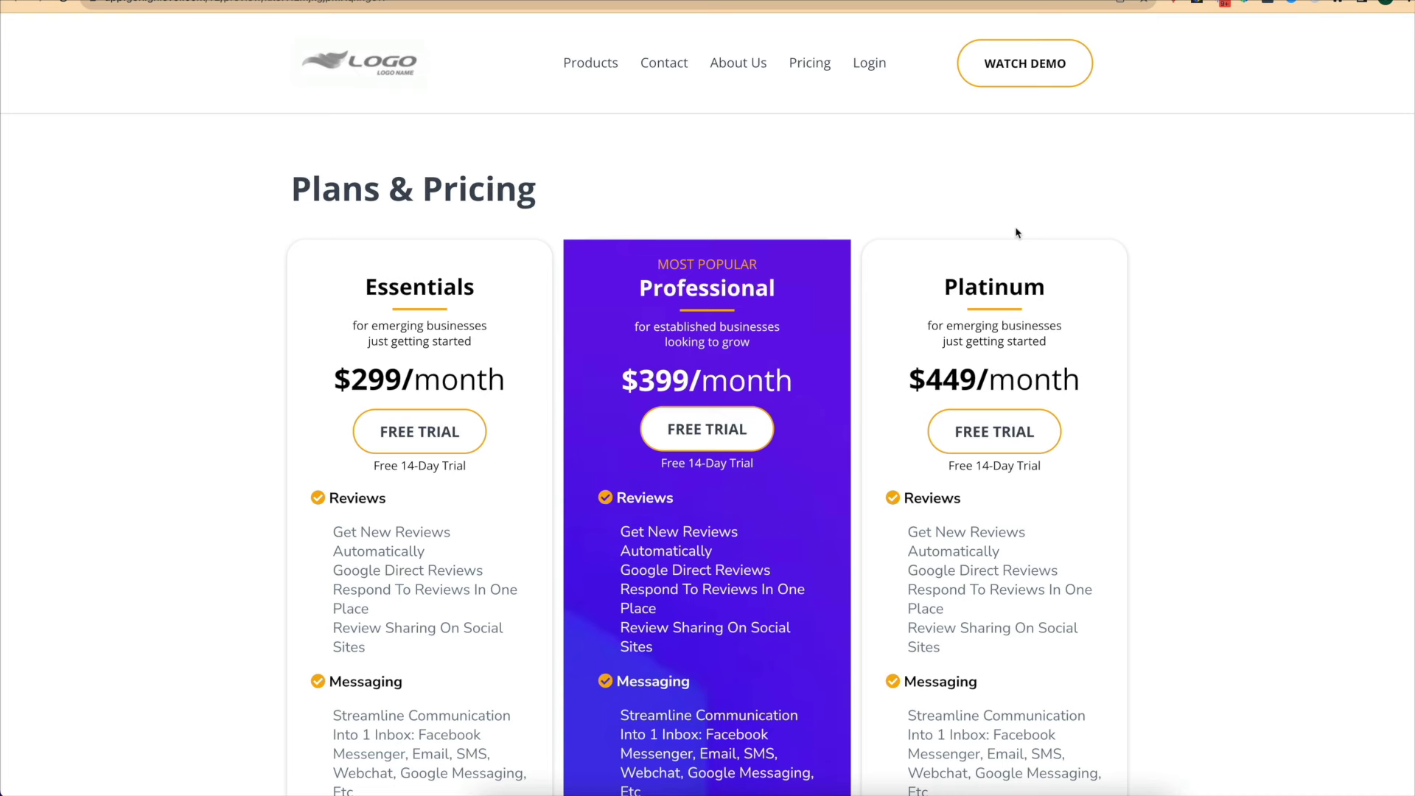
pyautogui.scroll(-3, 678, 488)
pyautogui.scroll(-1, 678, 488)
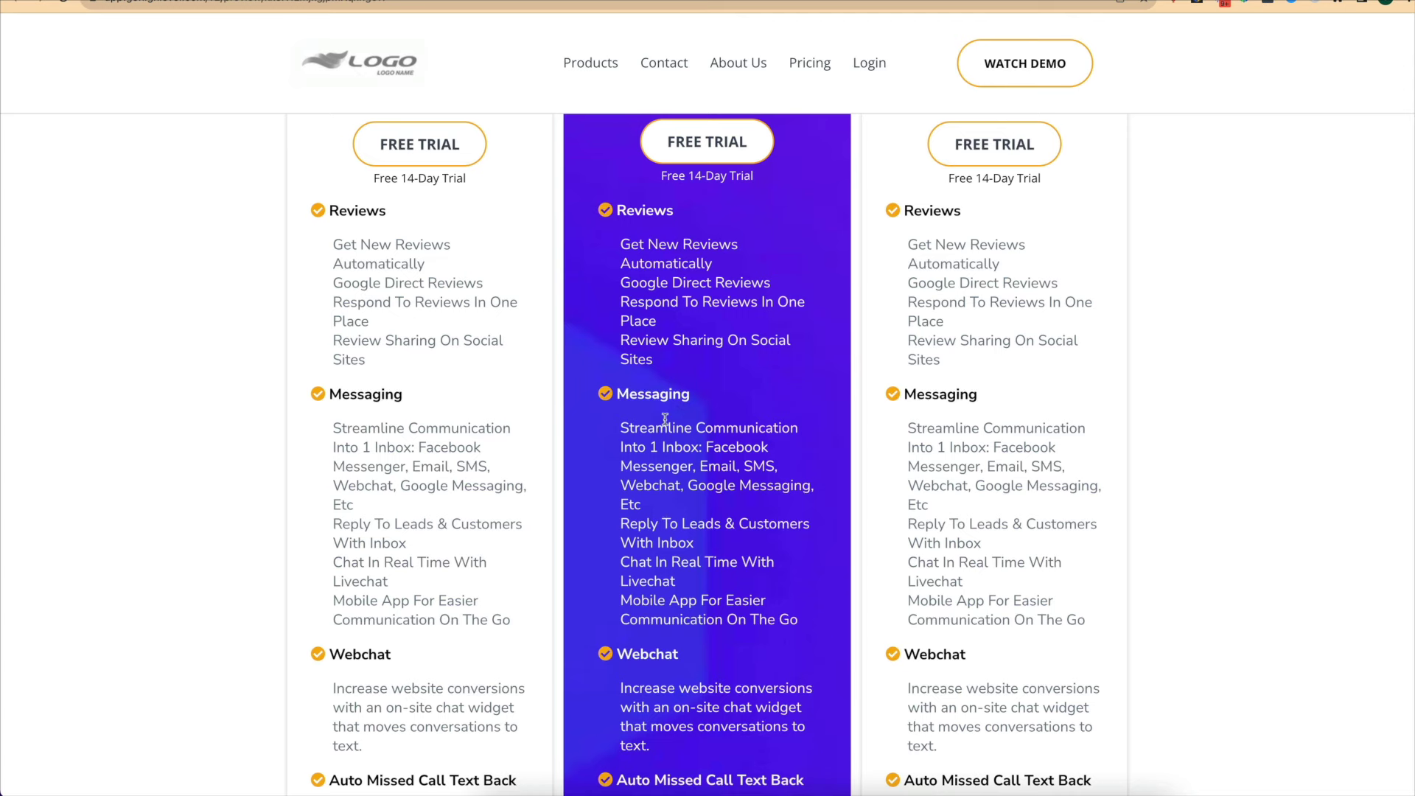
pyautogui.scroll(-2, 661, 643)
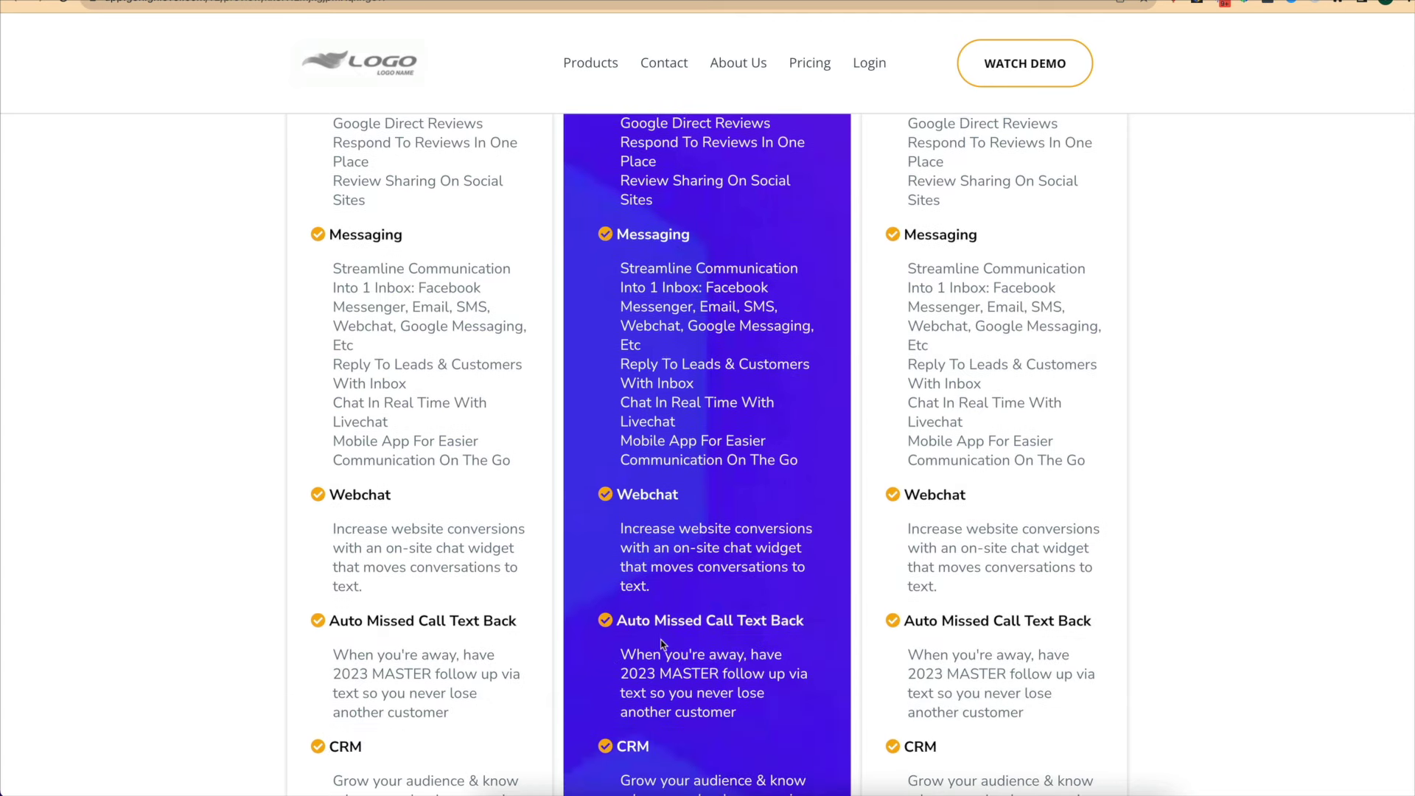
pyautogui.scroll(-2, 661, 642)
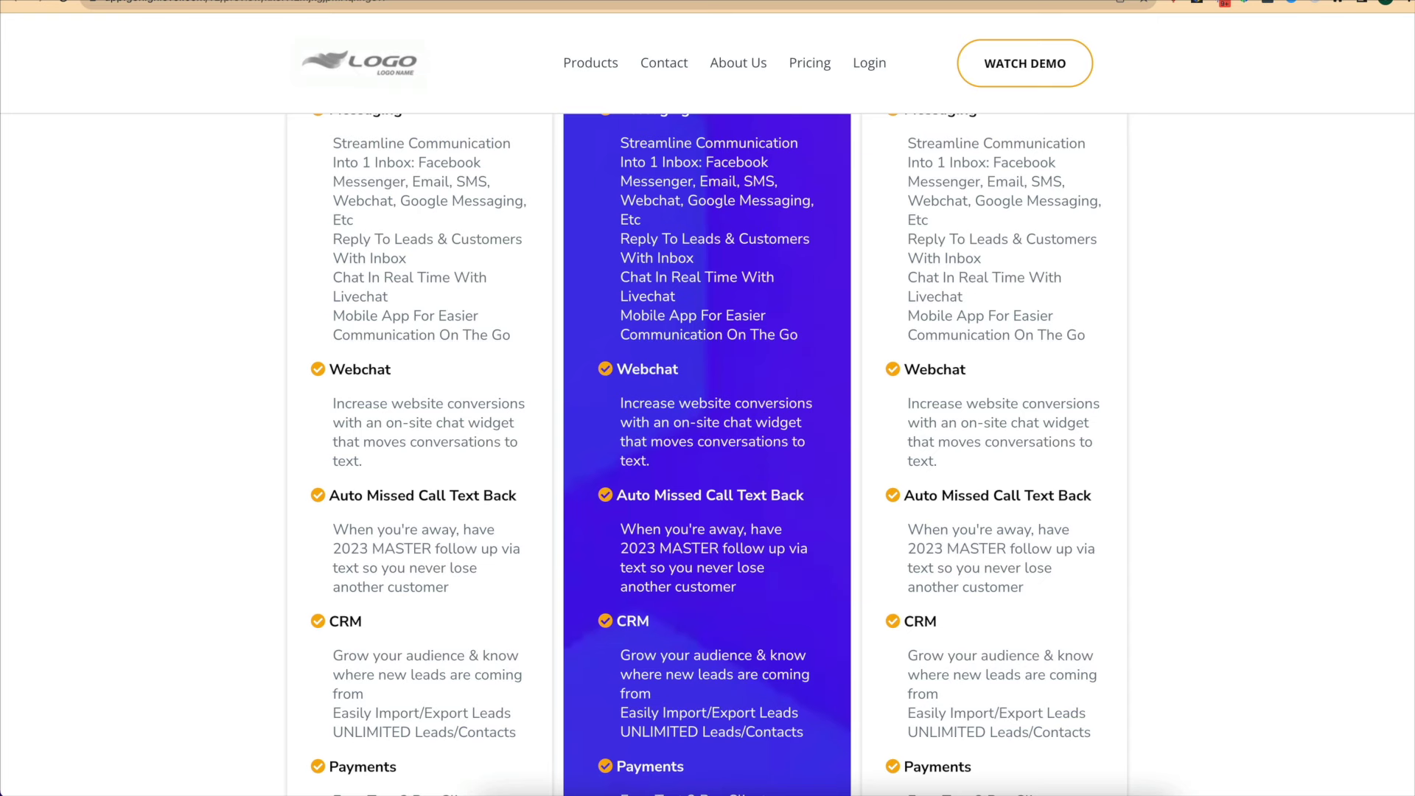
pyautogui.hotkey('ctrl', 'w')
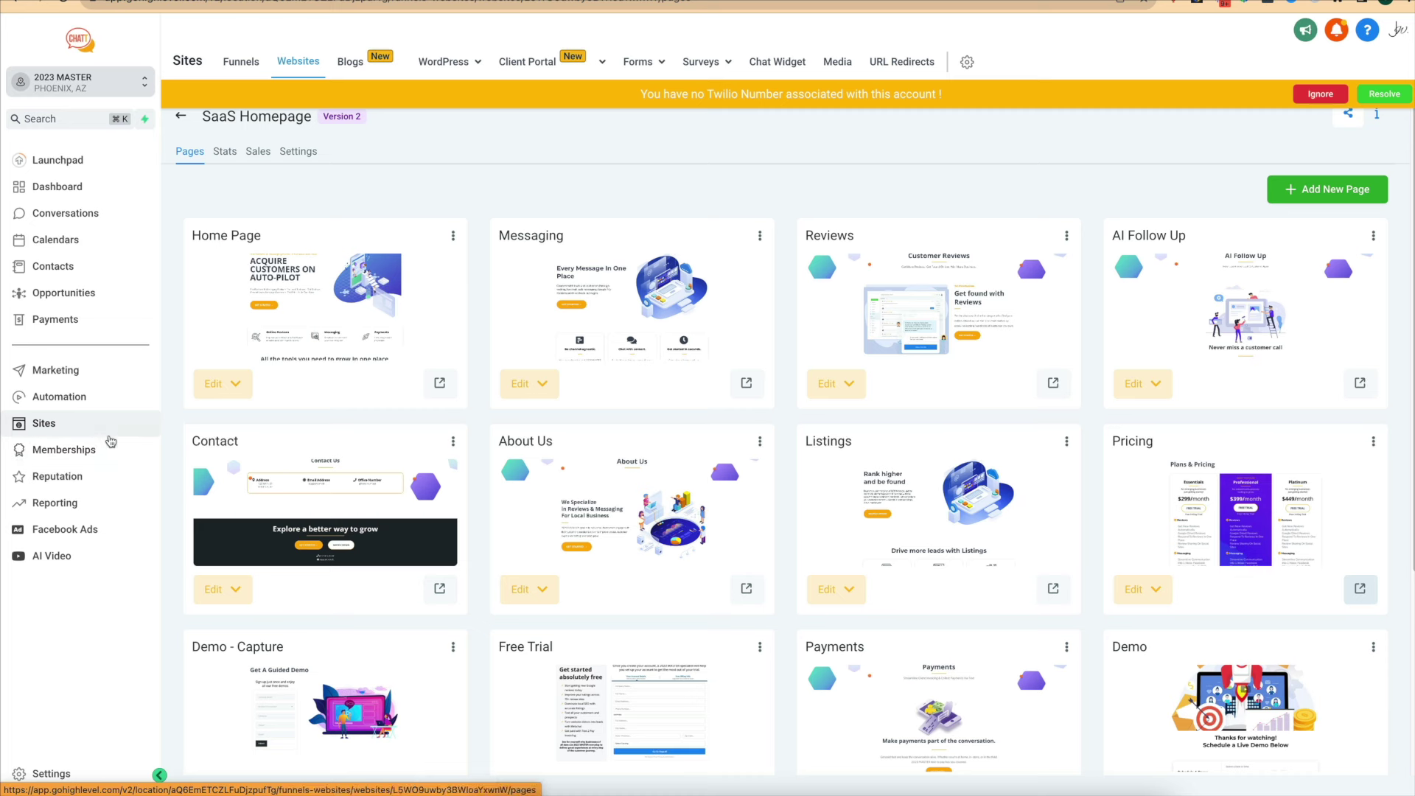
# Open the Reputation overview and examine the review statistics, trends and latest reviews.
pyautogui.moveTo(709, 66)
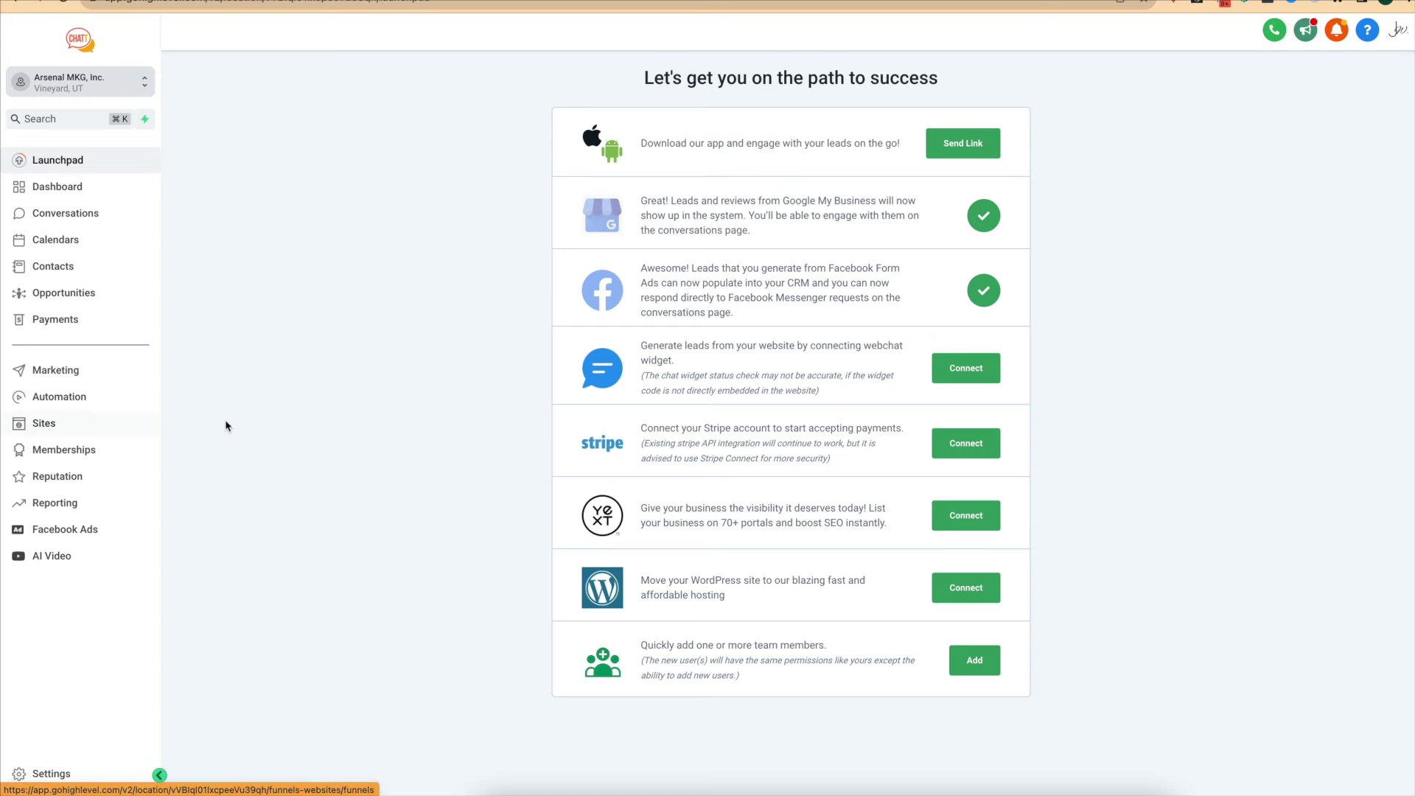
pyautogui.click(74, 480)
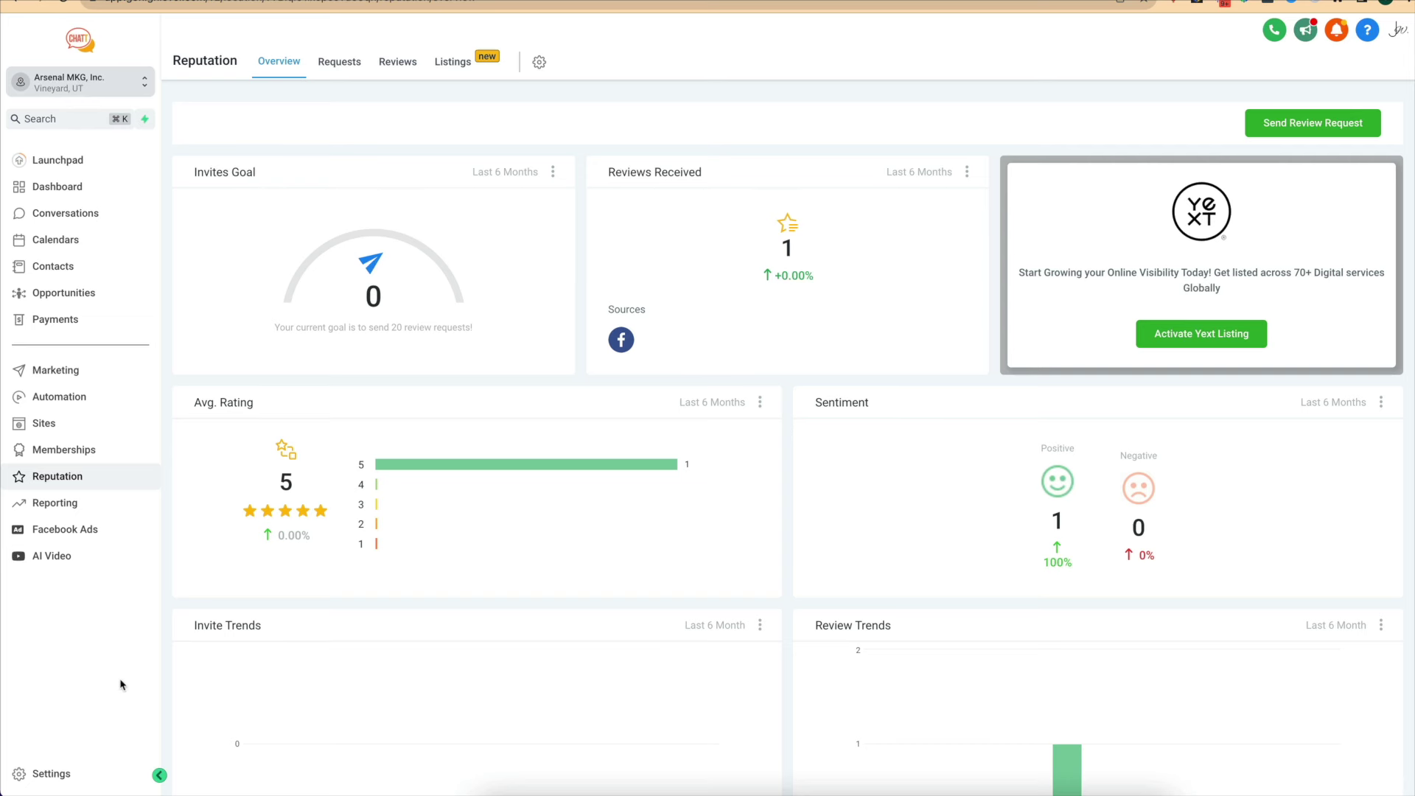
pyautogui.scroll(-4, 656, 487)
pyautogui.scroll(-4, 654, 484)
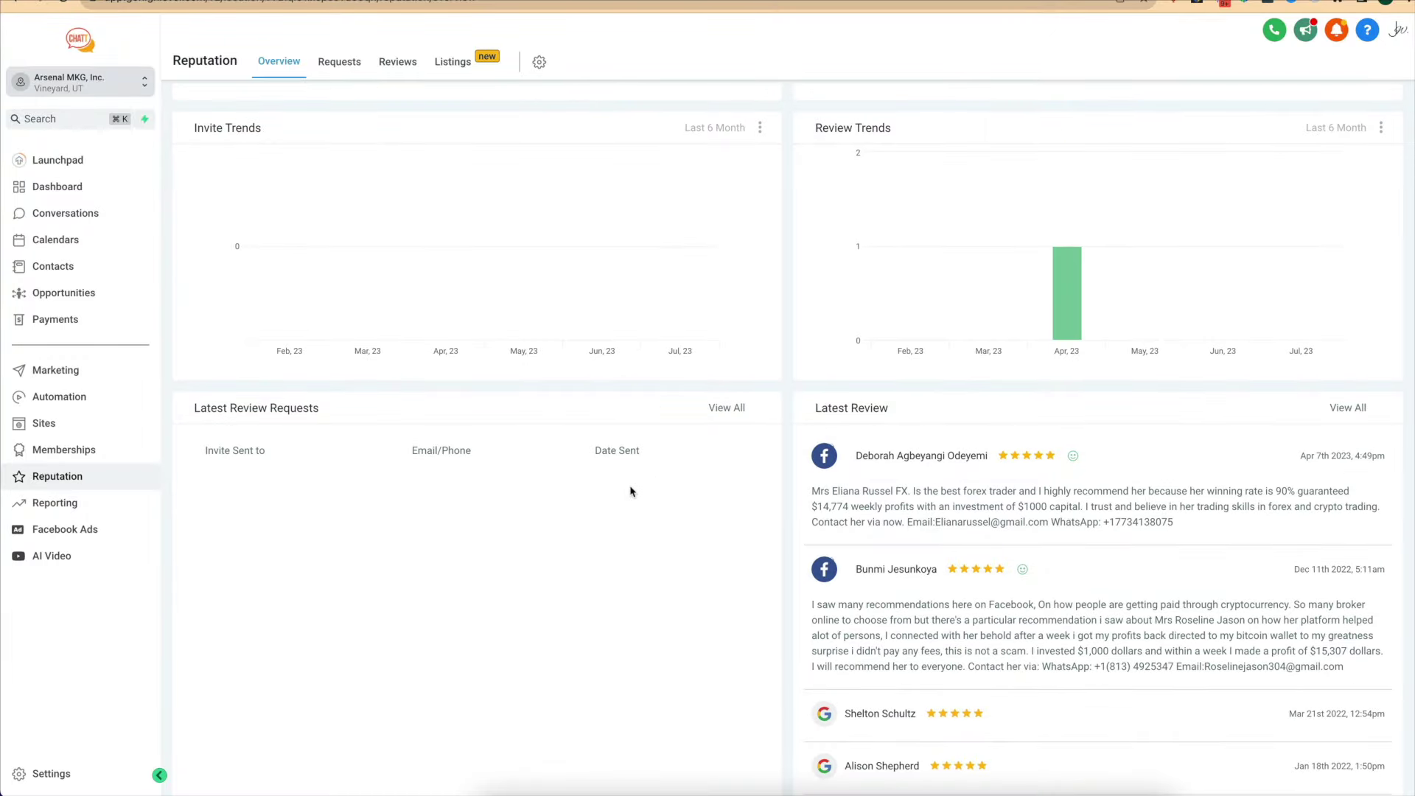
pyautogui.scroll(7, 332, 626)
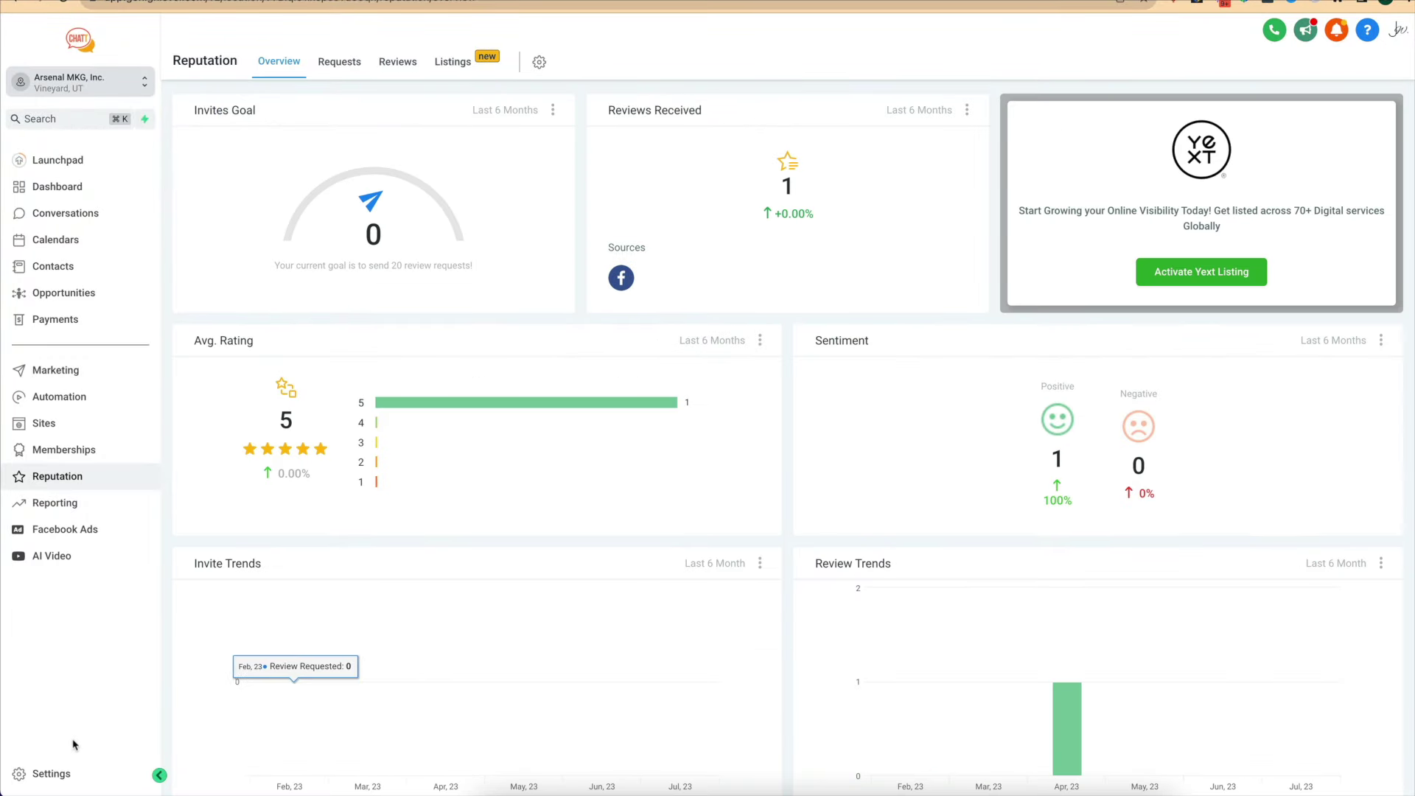
# Generate the Google review link in the account's Reputation Management settings and save it.
pyautogui.click(51, 774)
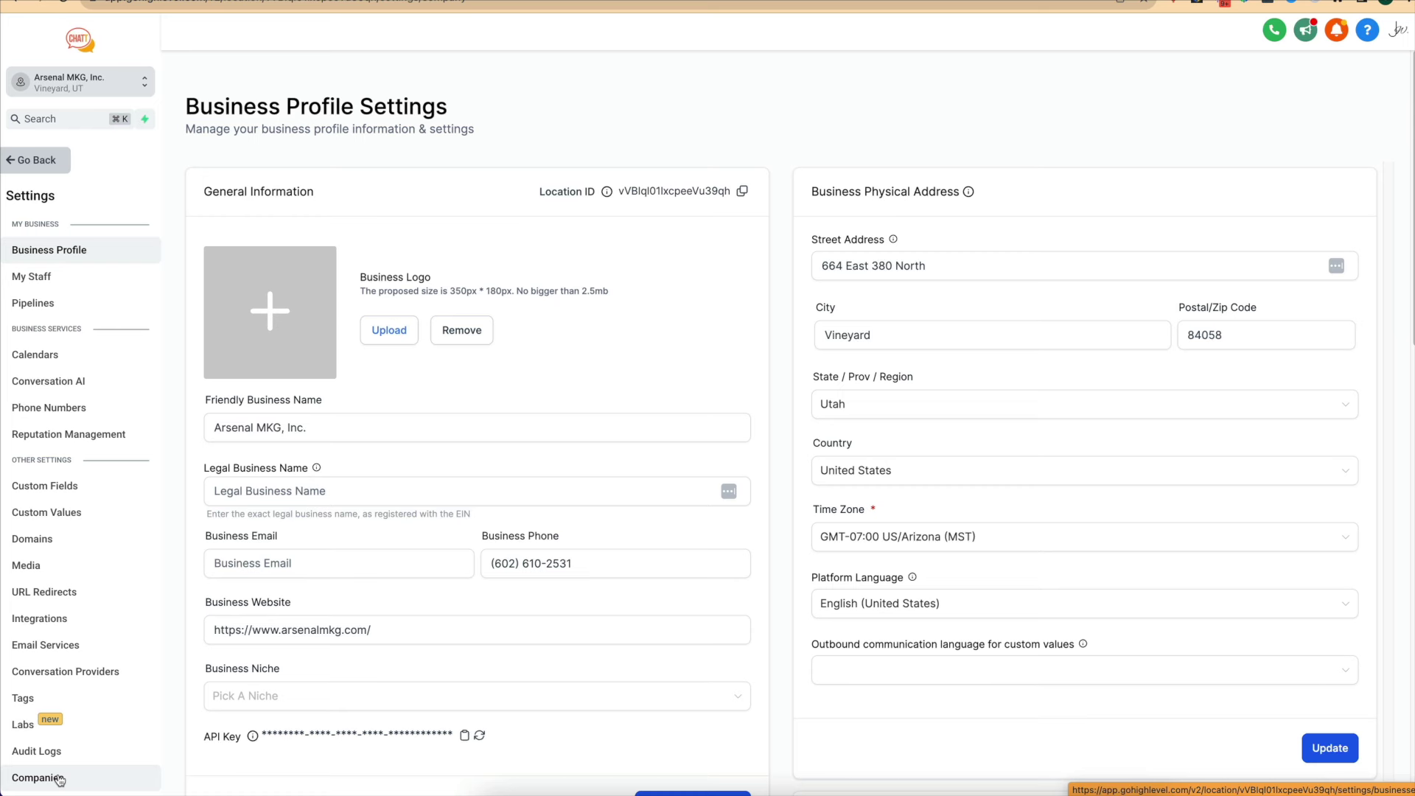
pyautogui.click(49, 437)
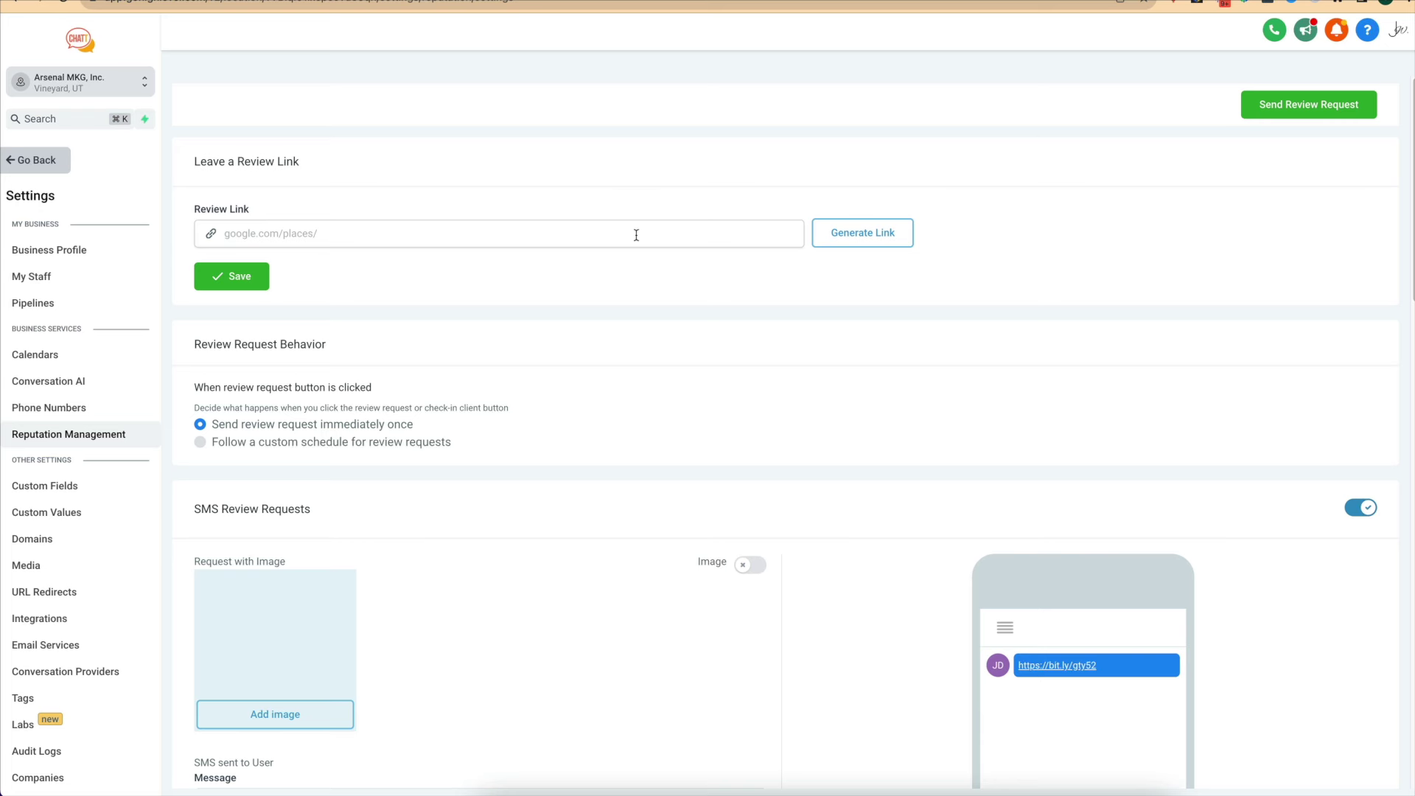
pyautogui.click(854, 236)
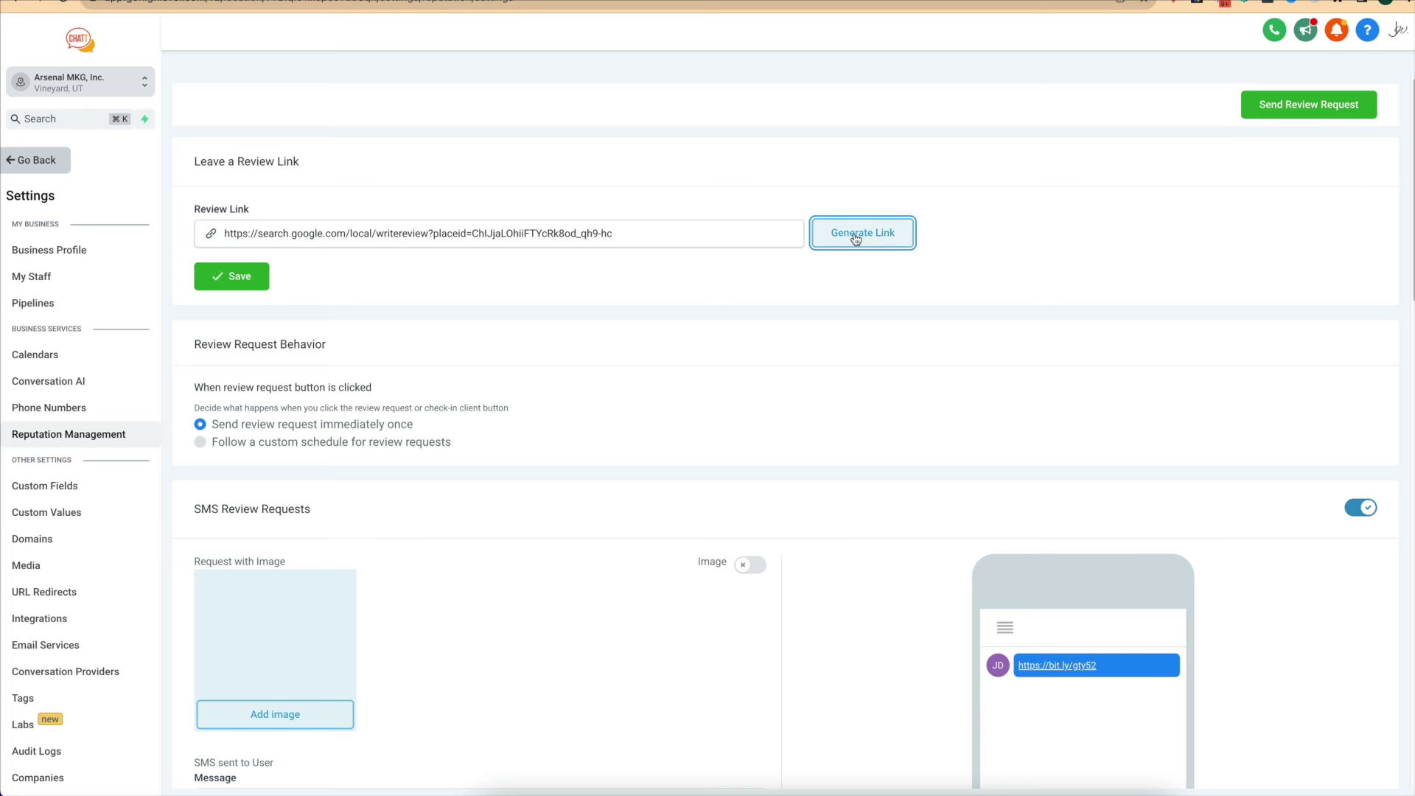
pyautogui.moveTo(630, 233); pyautogui.dragTo(209, 234)
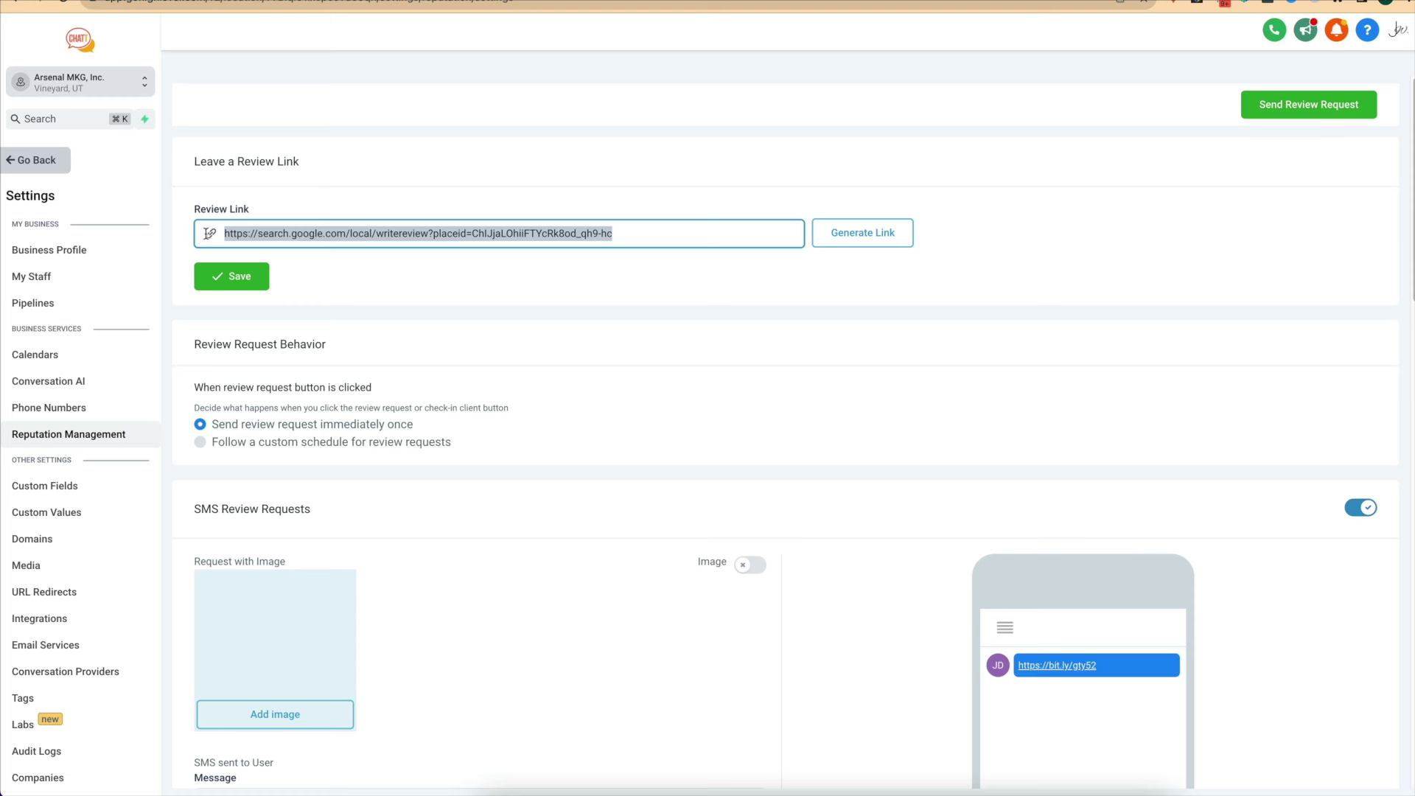
pyautogui.click(631, 342)
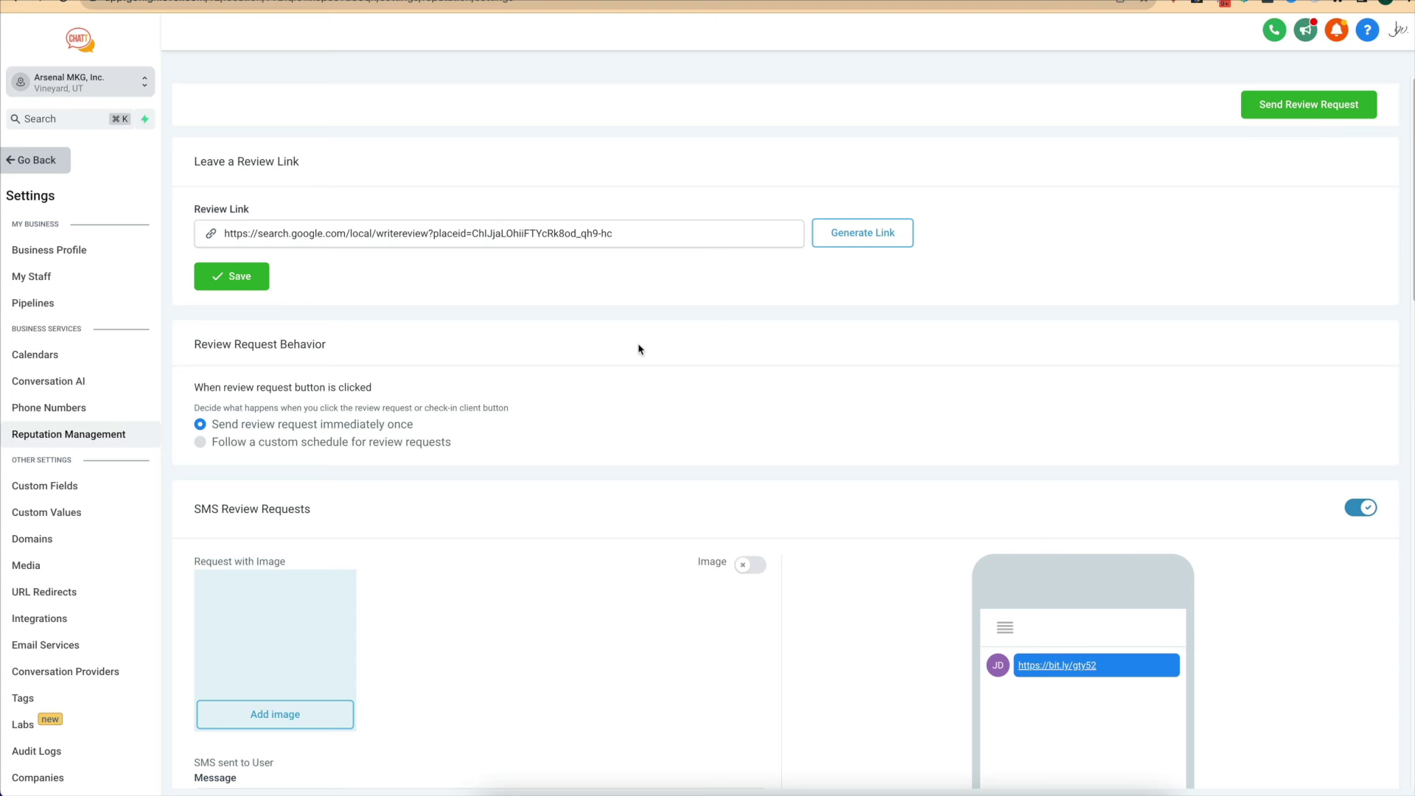
pyautogui.moveTo(624, 233); pyautogui.dragTo(234, 223)
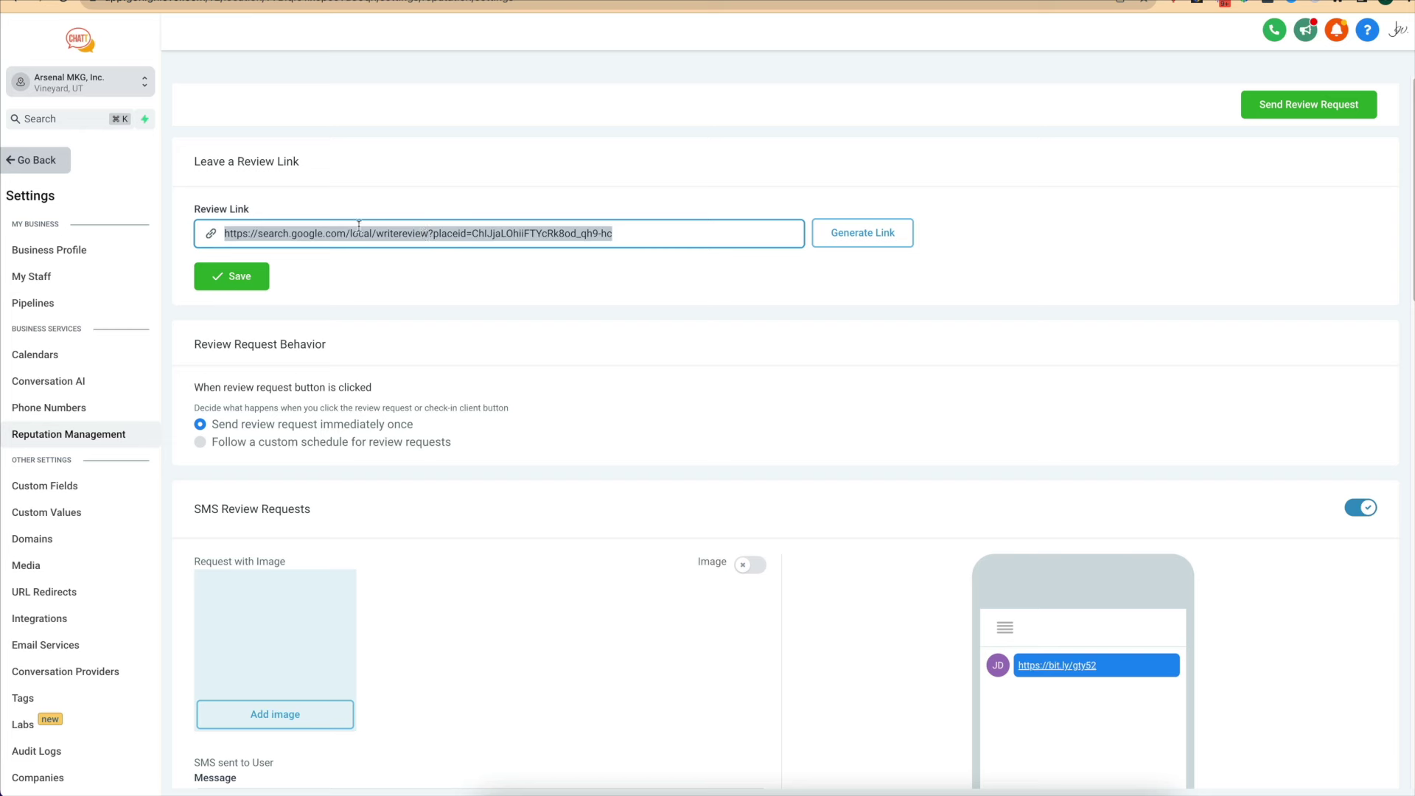
pyautogui.click(238, 279)
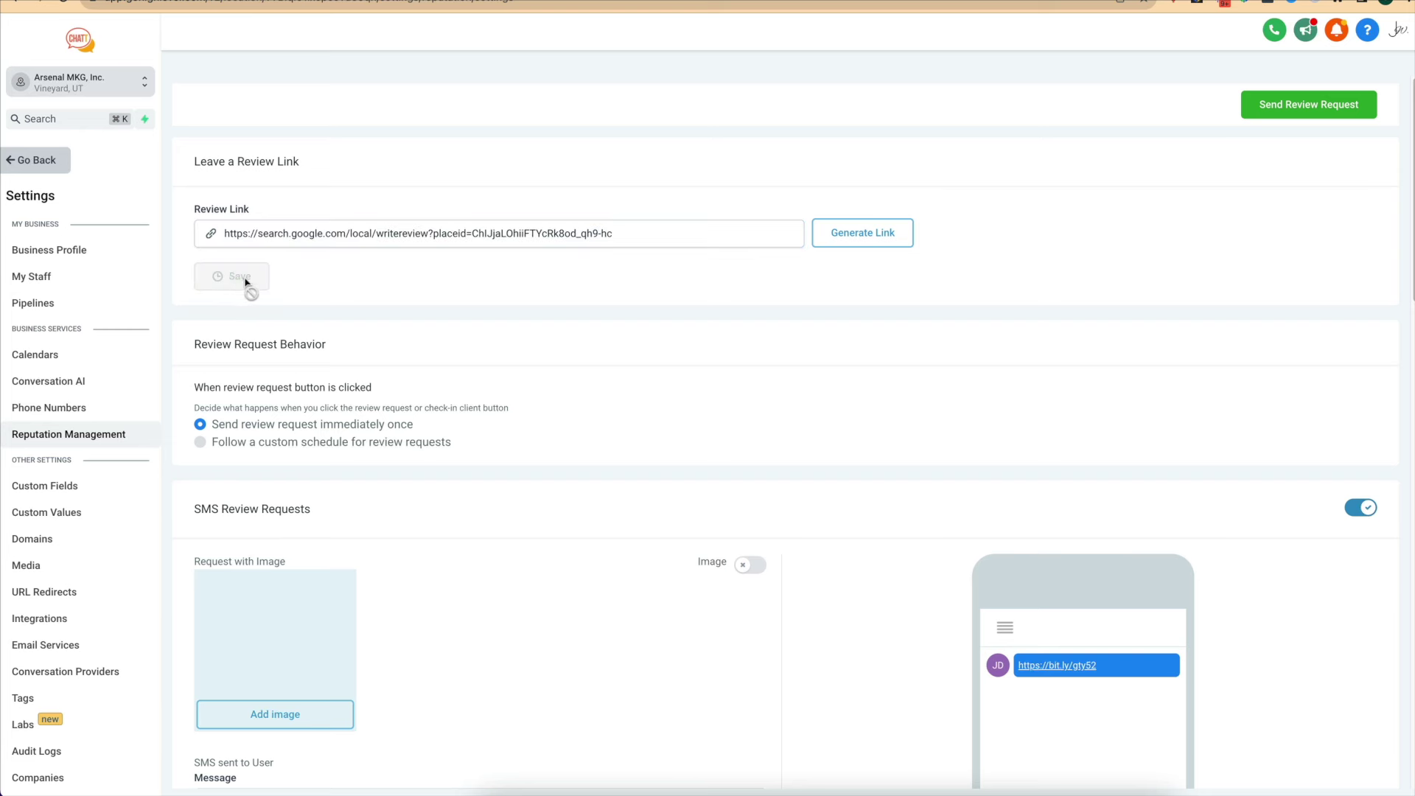
# Examine the review request behavior, SMS and email review request templates, and review widget settings in Reputation Management.
pyautogui.scroll(-1, 404, 283)
pyautogui.scroll(-2, 408, 284)
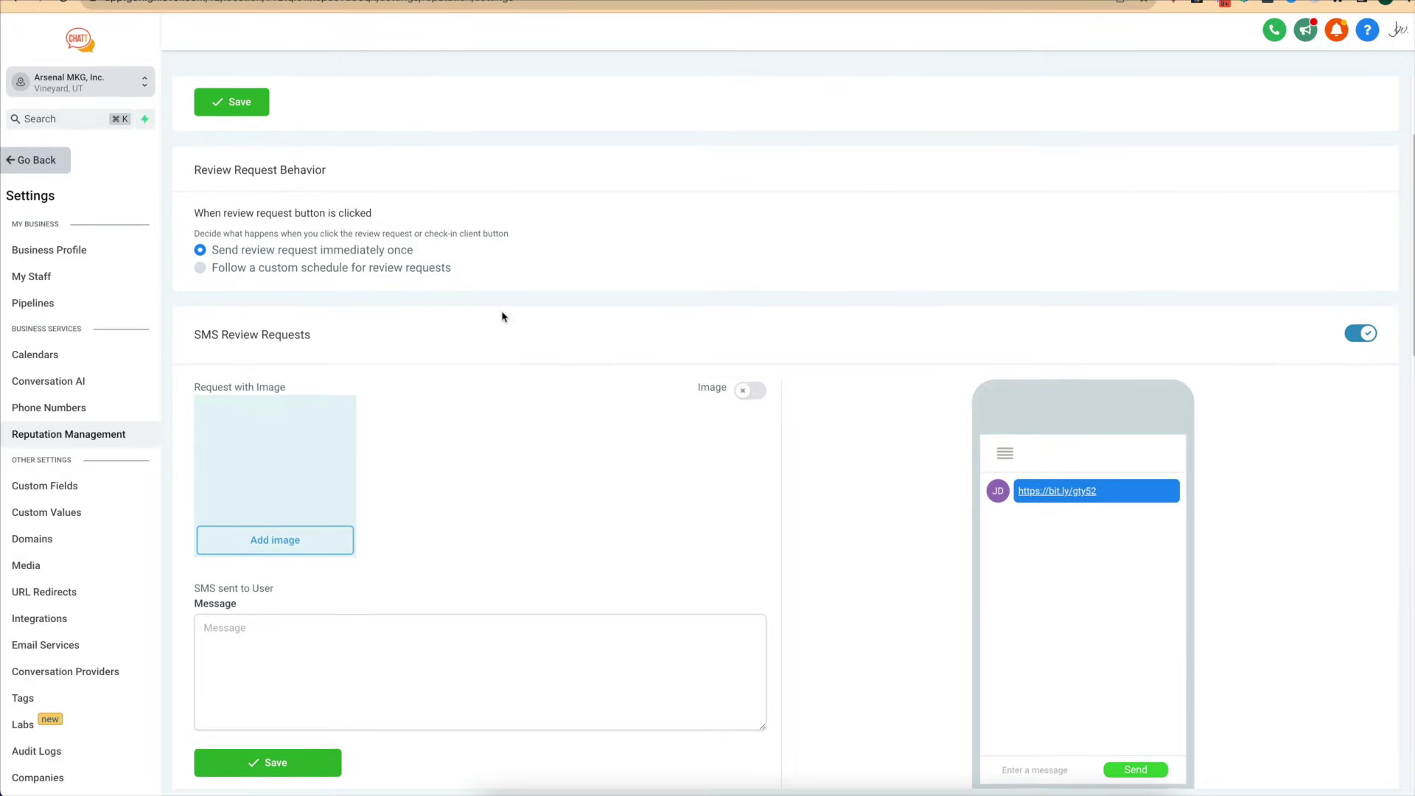
pyautogui.scroll(-1, 502, 317)
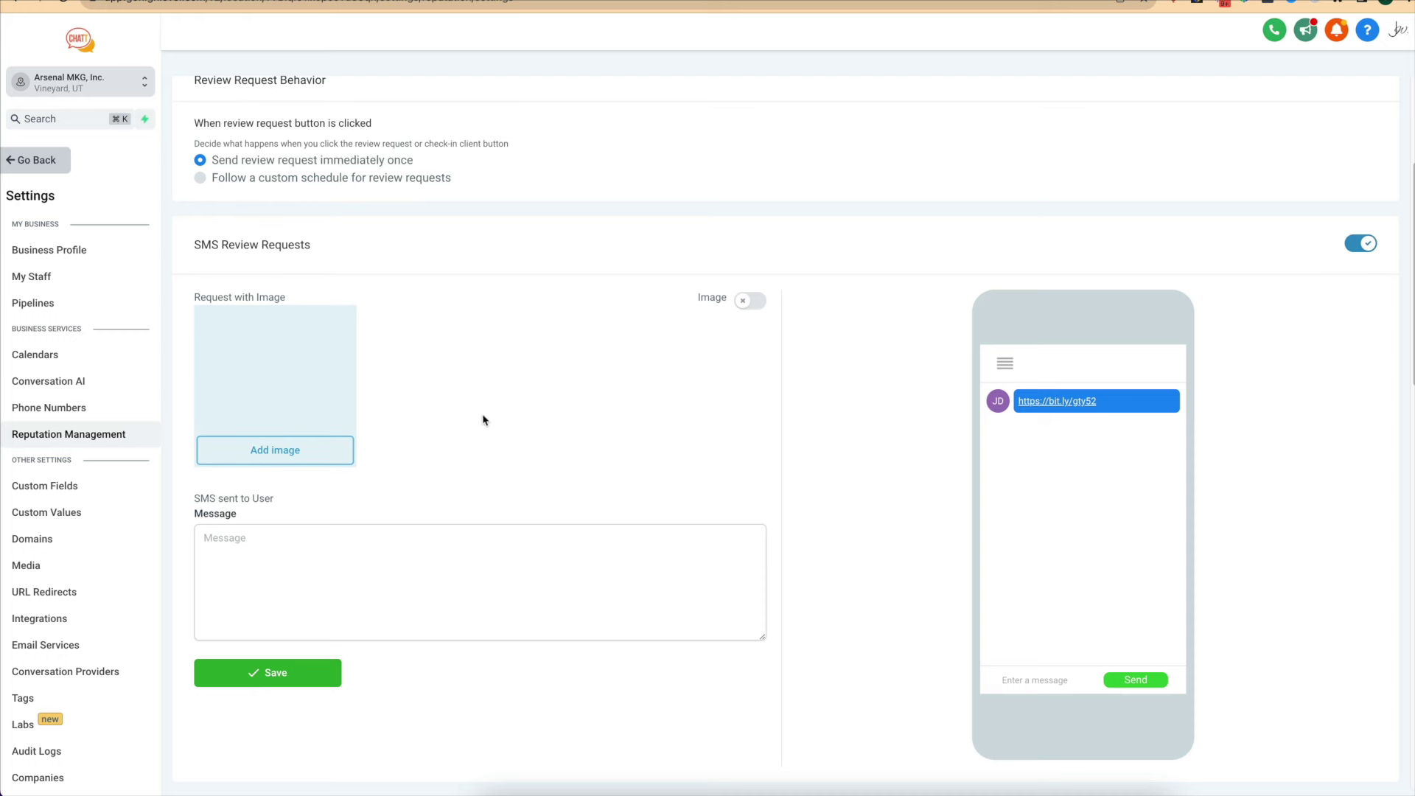
pyautogui.scroll(-1, 483, 417)
pyautogui.scroll(-5, 432, 405)
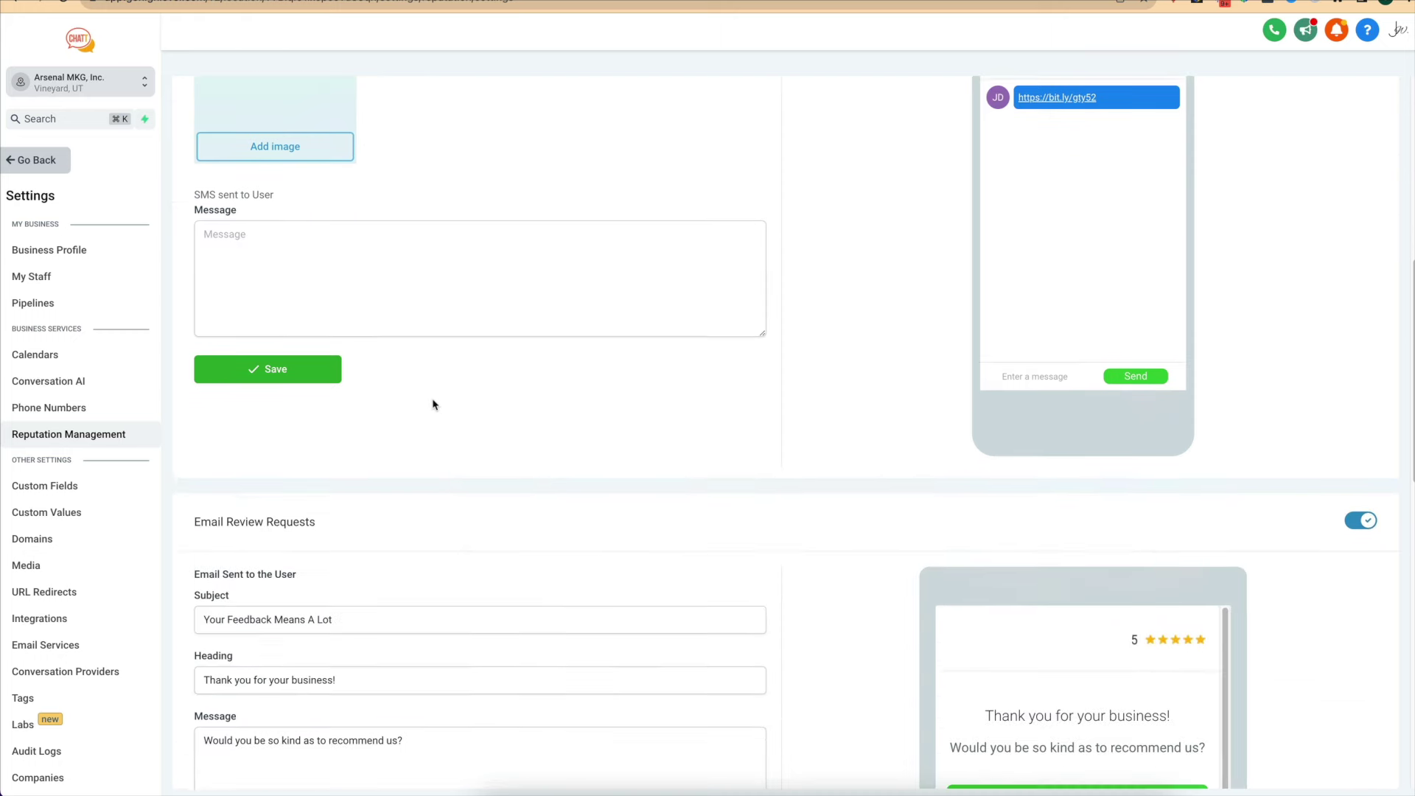
pyautogui.scroll(-3, 429, 481)
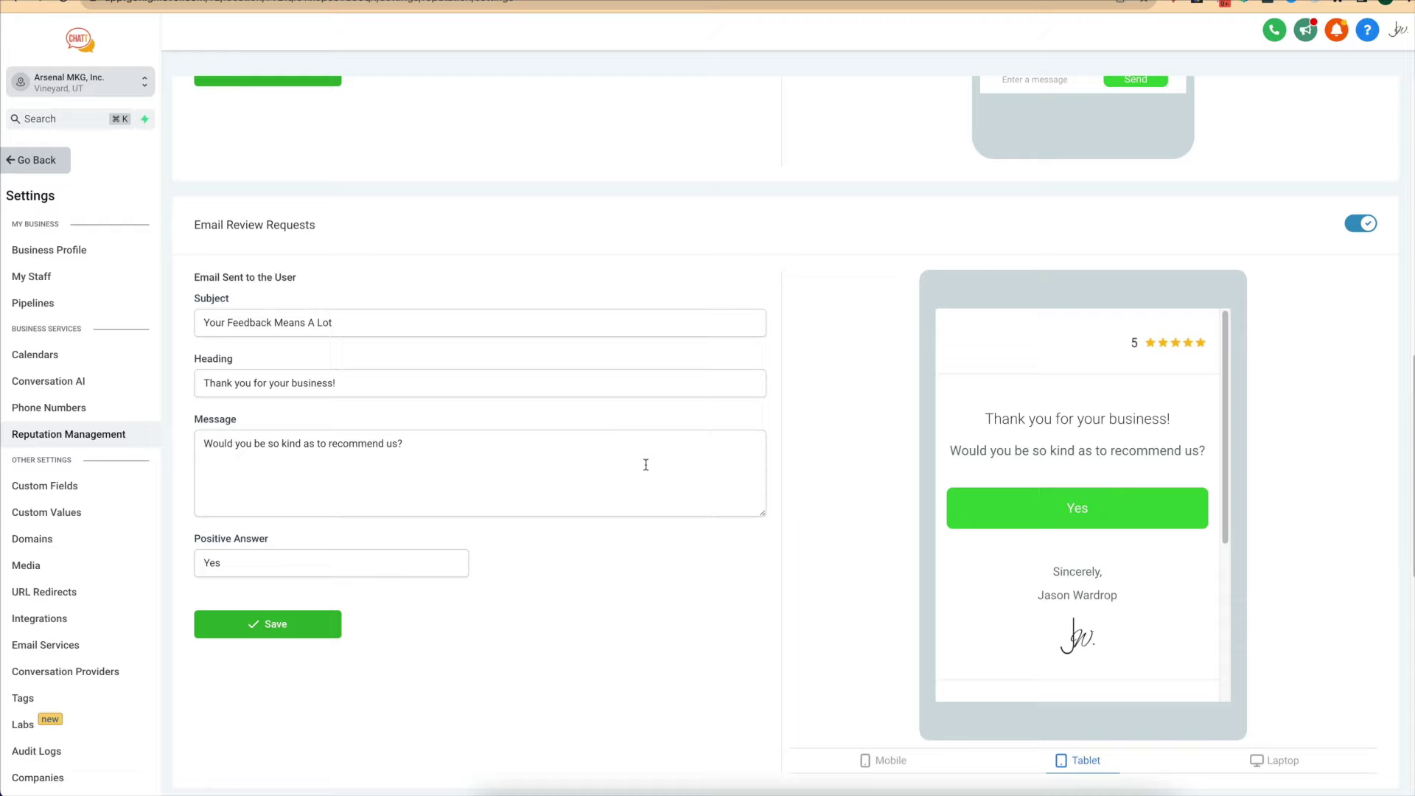
pyautogui.scroll(-8, 622, 450)
pyautogui.scroll(-2, 618, 380)
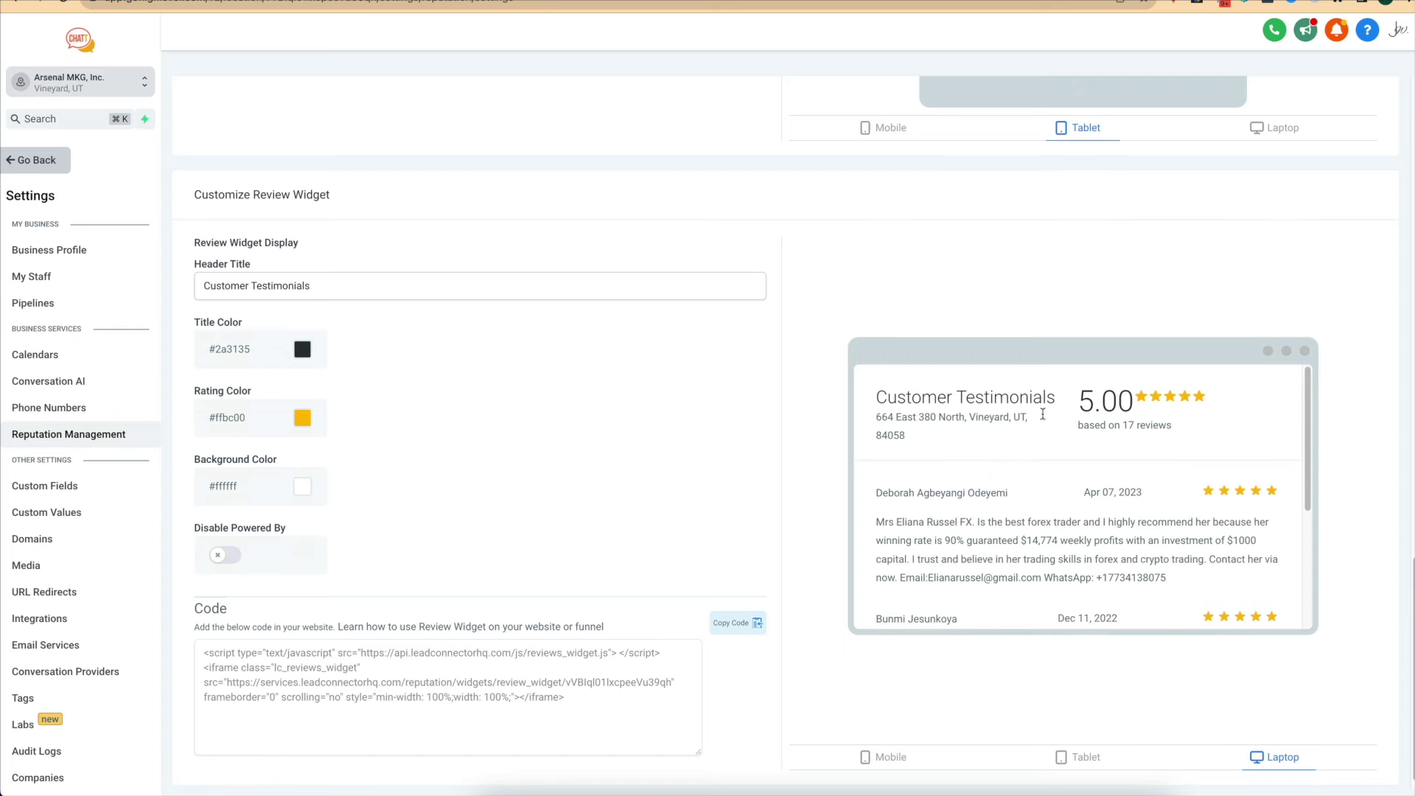
pyautogui.scroll(-2, 969, 469)
pyautogui.scroll(2, 968, 468)
pyautogui.scroll(20, 994, 302)
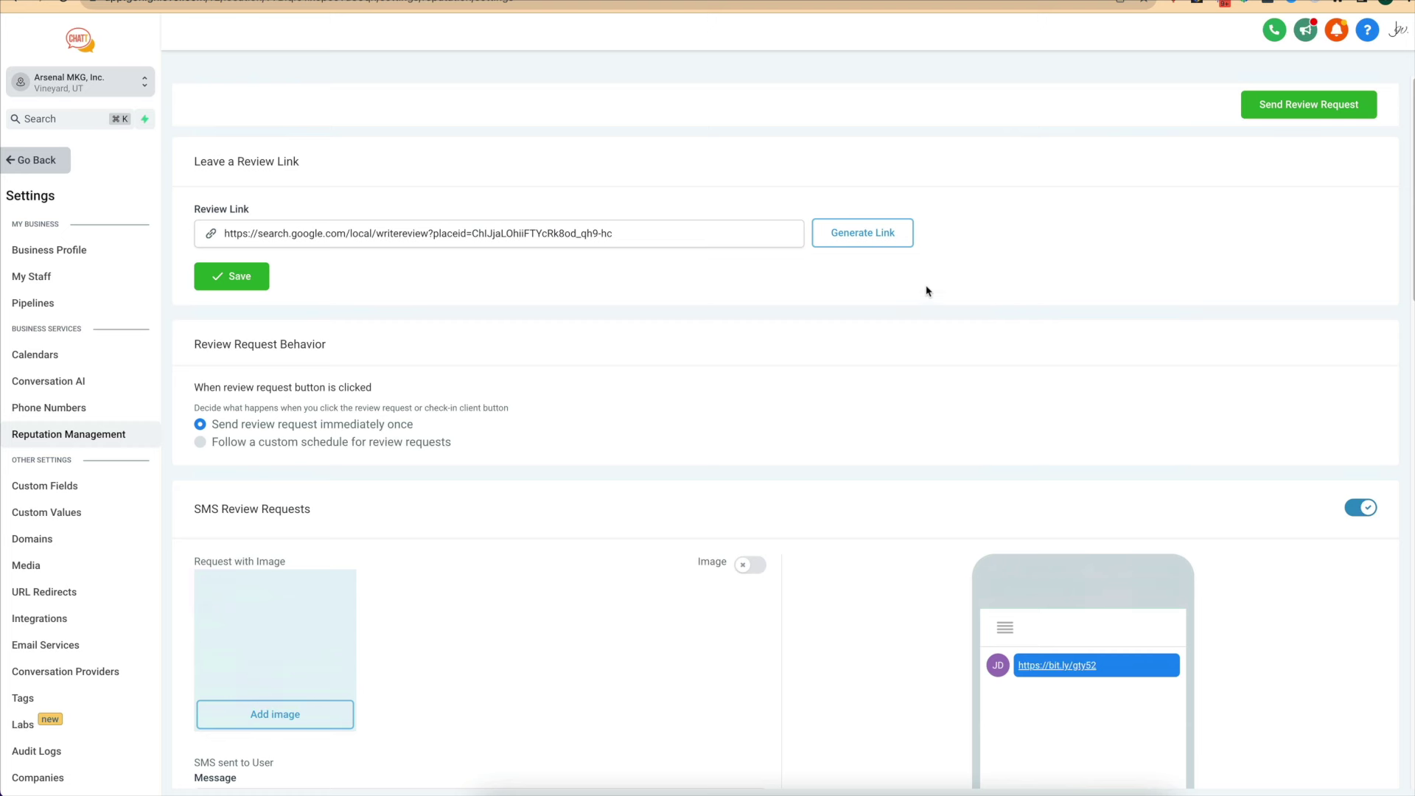
# View the Client Check In form for sending a review request, close it without sending, and leave the settings for the Reputation overview.
pyautogui.click(1305, 107)
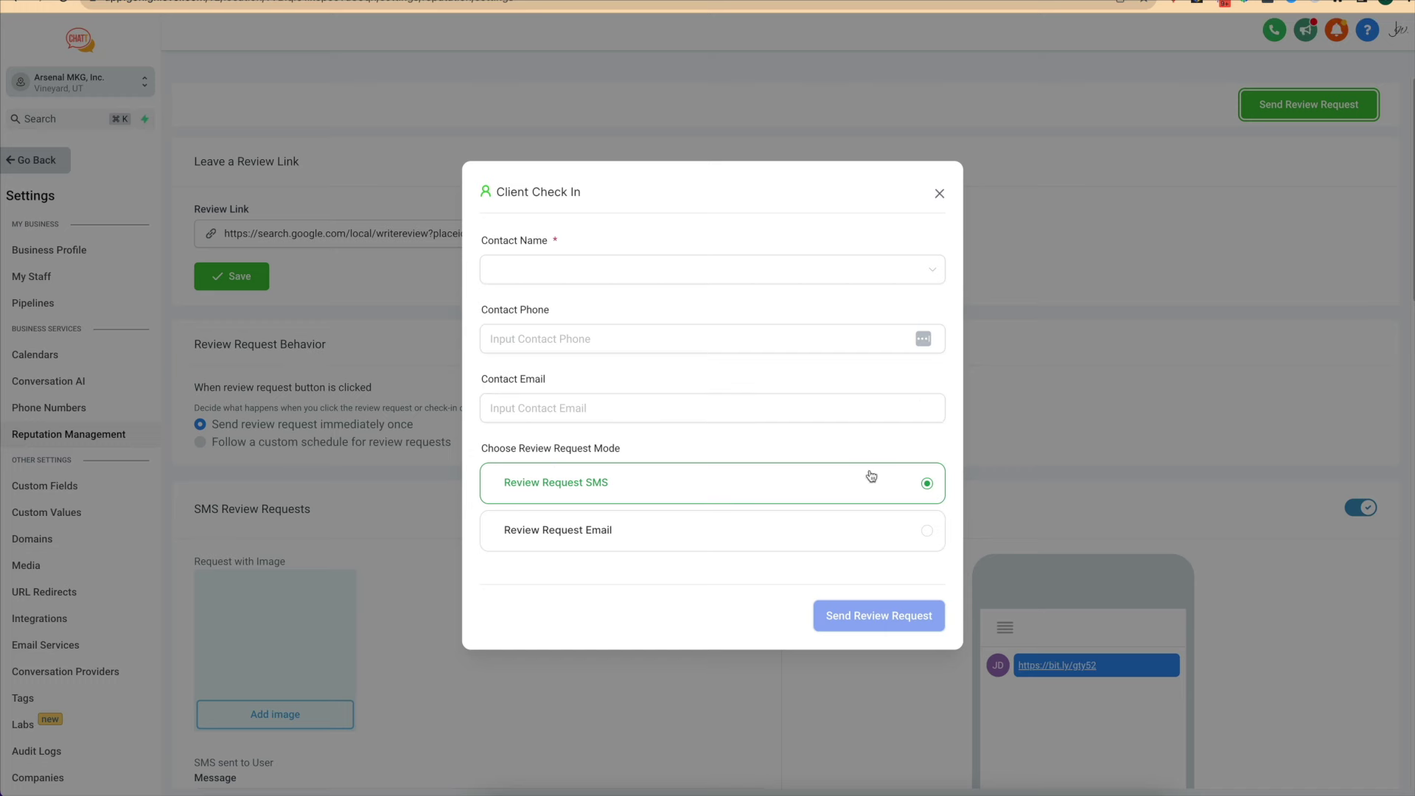
pyautogui.click(940, 193)
pyautogui.click(46, 162)
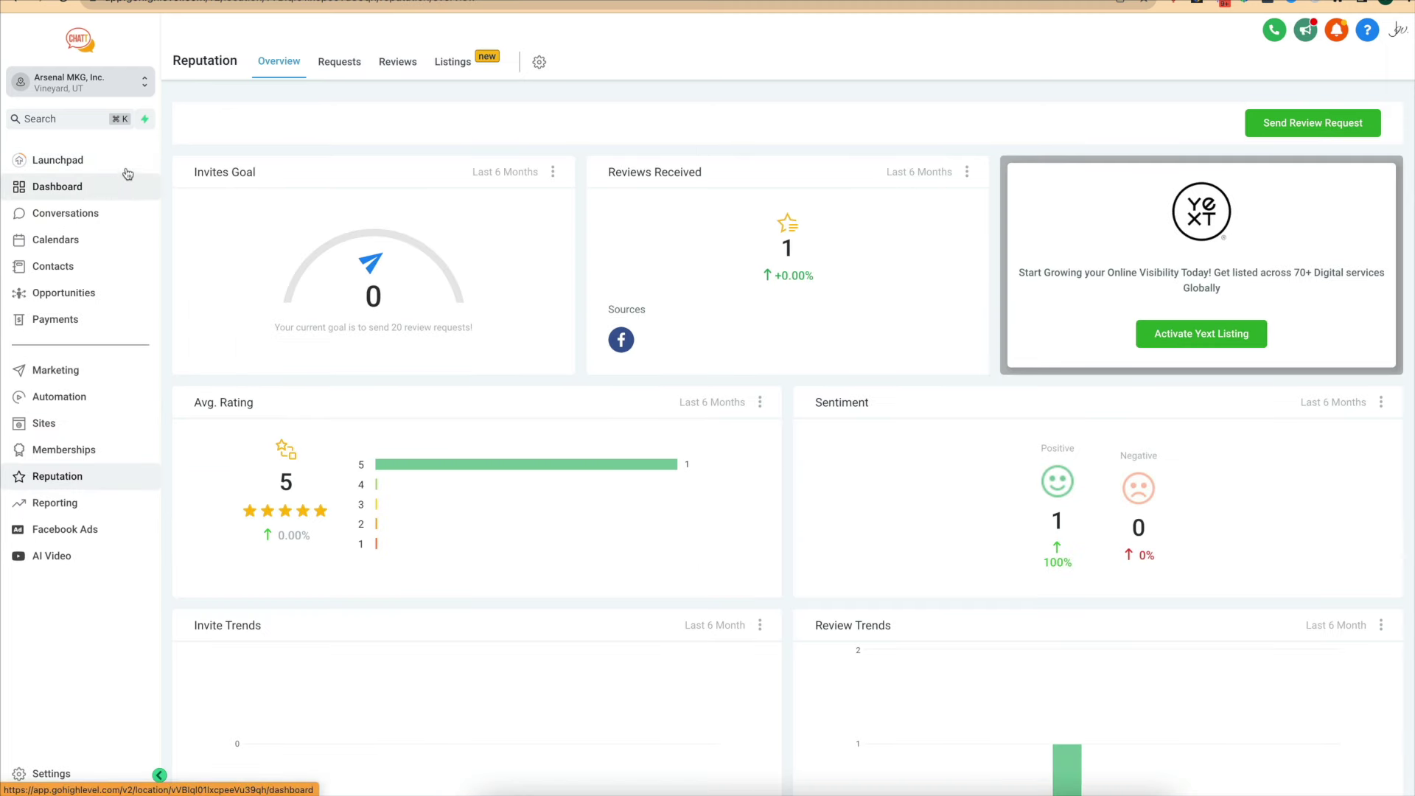
# View the review request form through the Send a Review Request quick action and from the Reputation overview, closing it unsent each time.
pyautogui.click(145, 121)
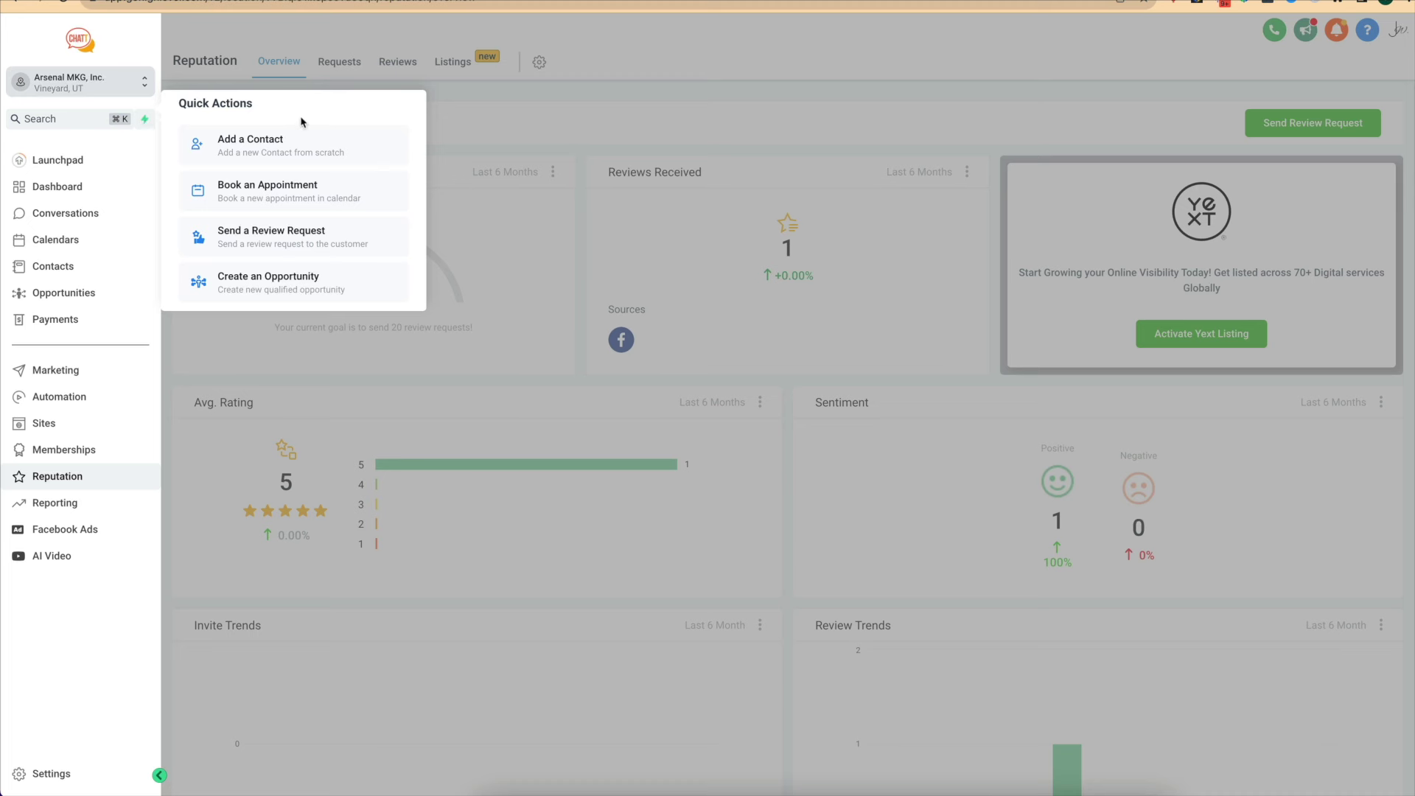
pyautogui.click(281, 239)
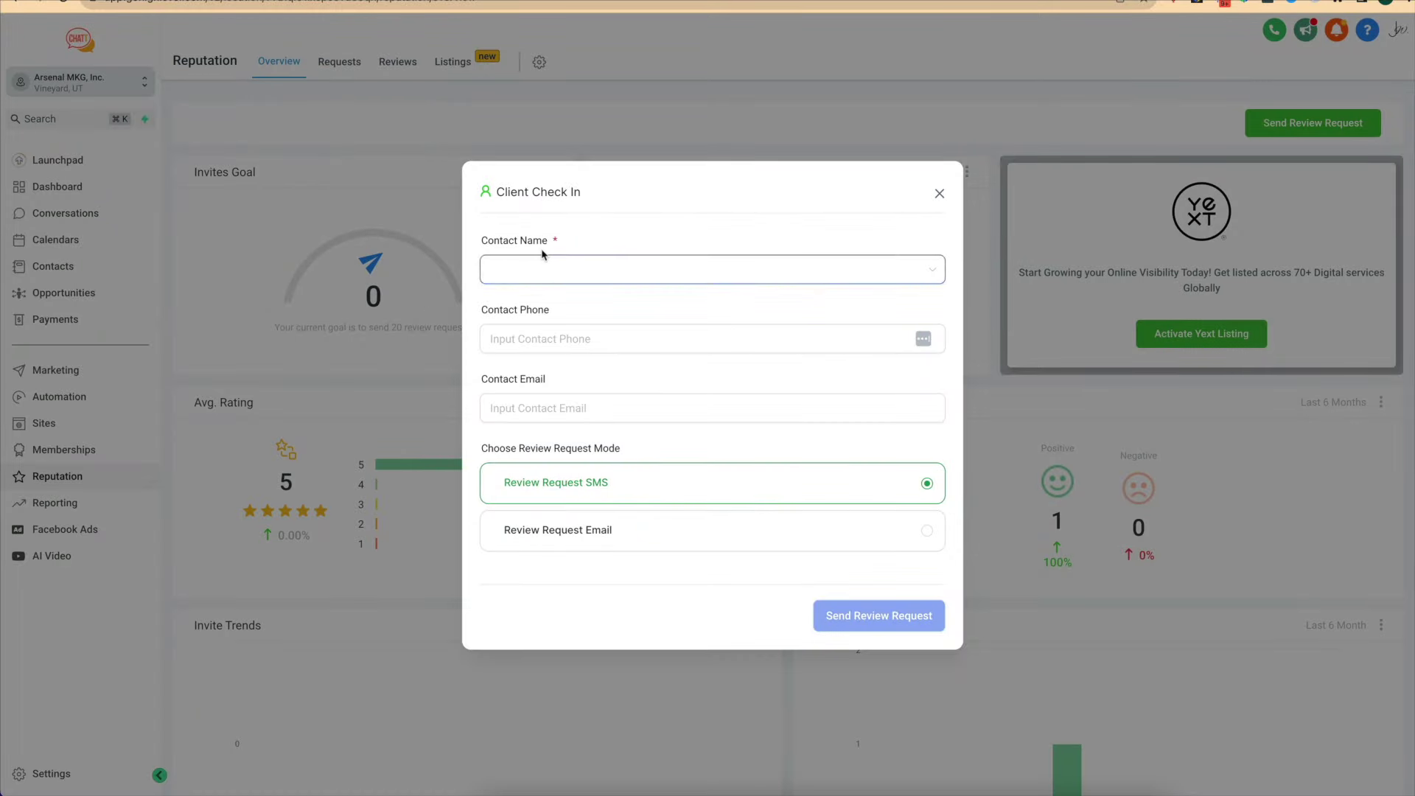
pyautogui.click(941, 194)
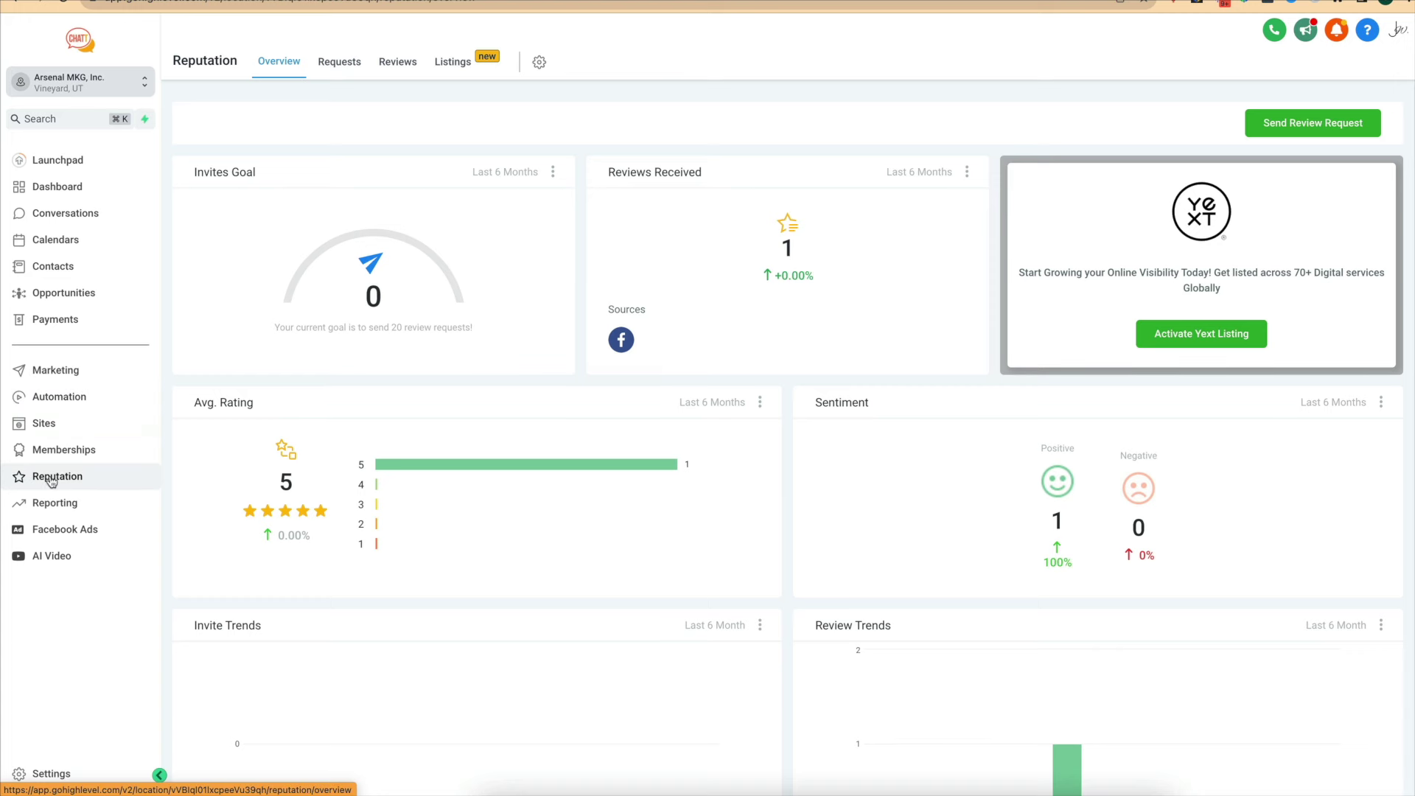
pyautogui.click(1286, 135)
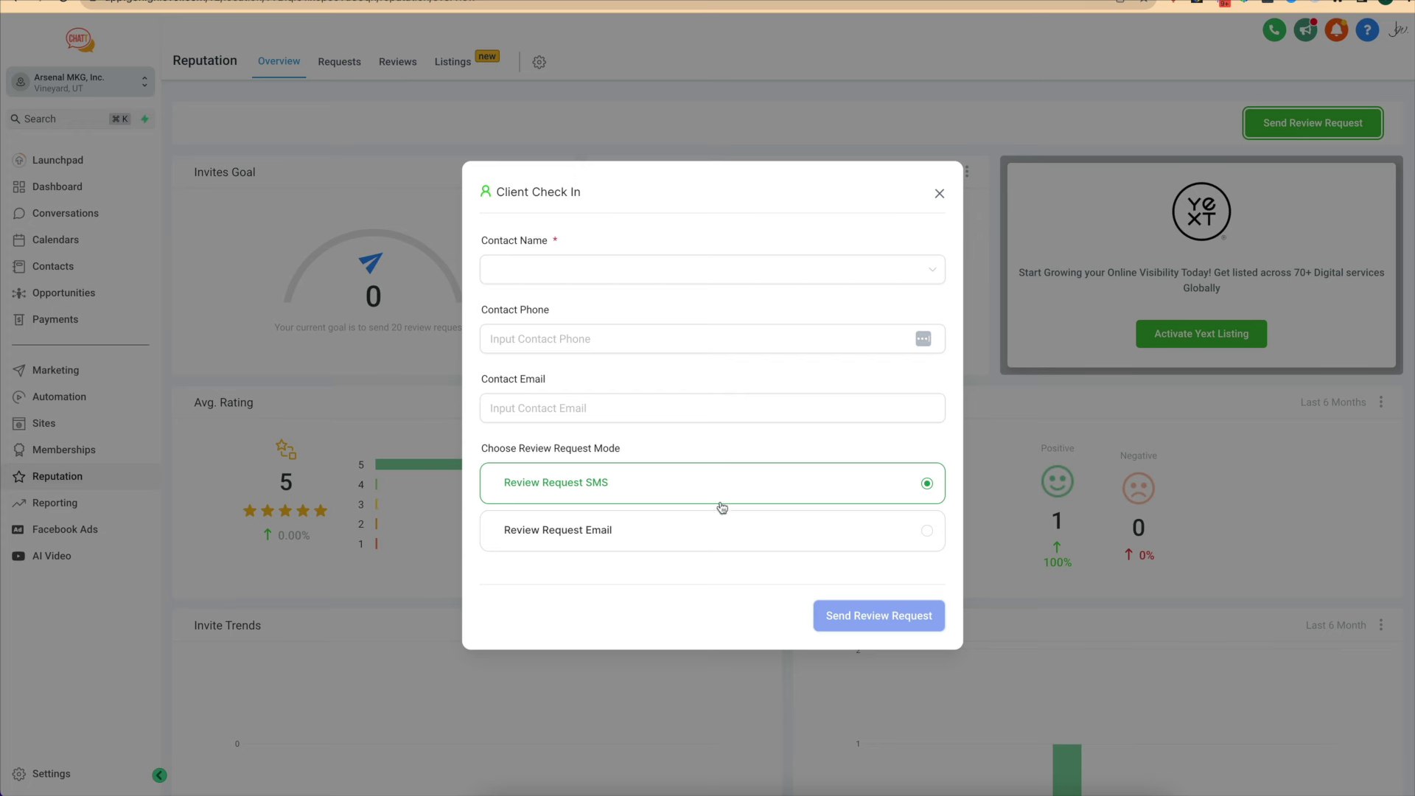
pyautogui.click(939, 195)
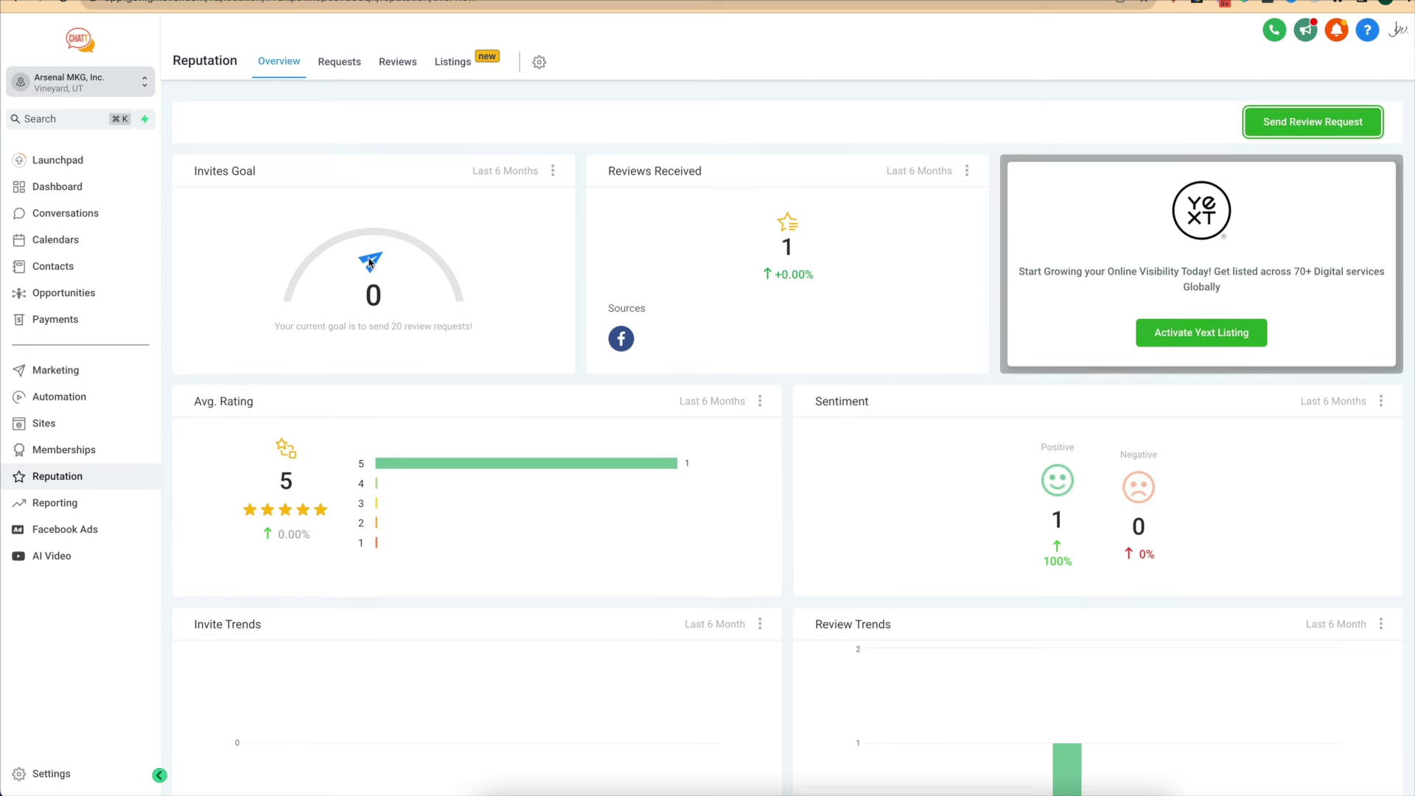
# Examine the overview's sentiment, trends and latest reviews, and open the list of review requests.
pyautogui.scroll(-2, 352, 325)
pyautogui.scroll(-2, 933, 353)
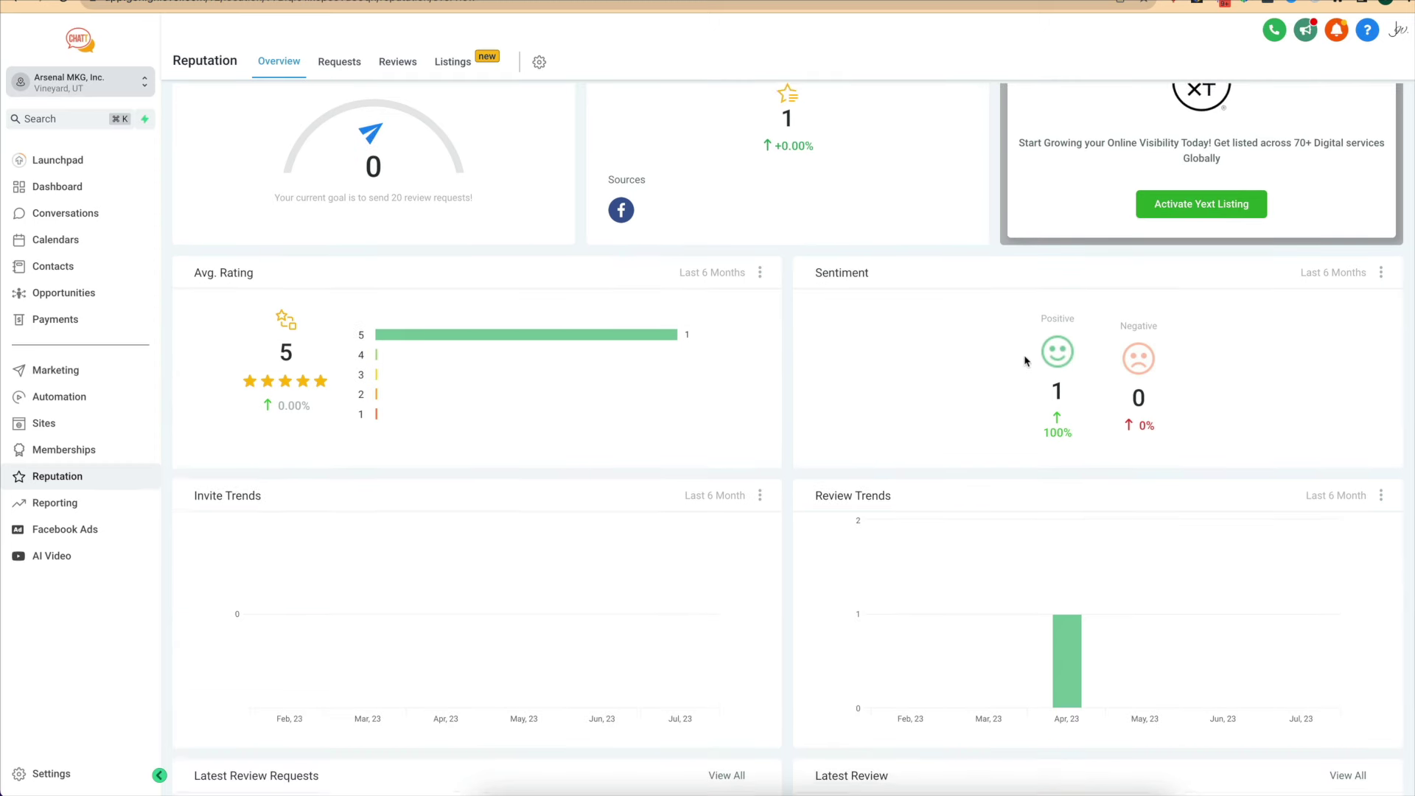
pyautogui.scroll(-3, 494, 362)
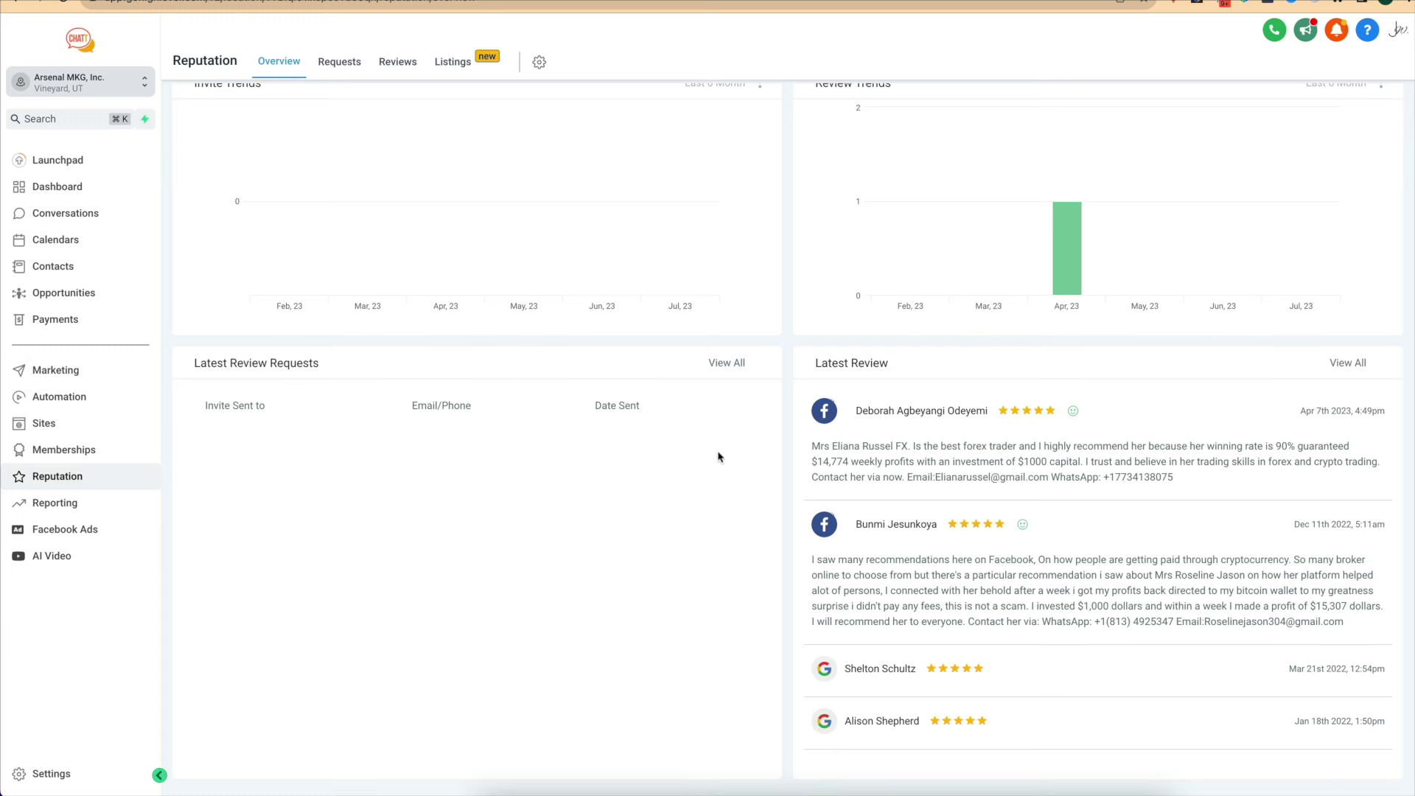
pyautogui.scroll(6, 719, 457)
pyautogui.click(349, 65)
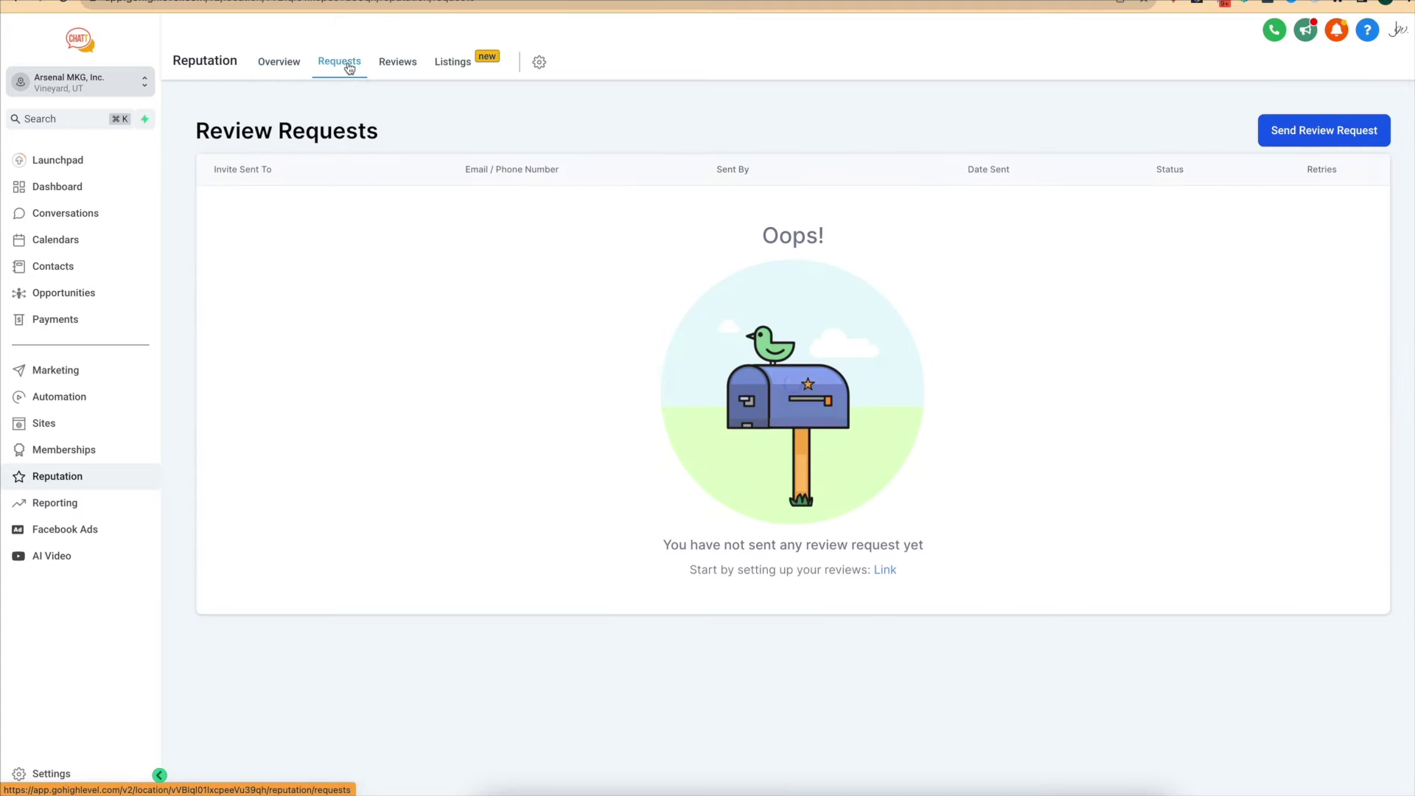
# Examine the full list of received reviews, including their sources, ratings and reply options, and return to the newest one.
pyautogui.click(404, 64)
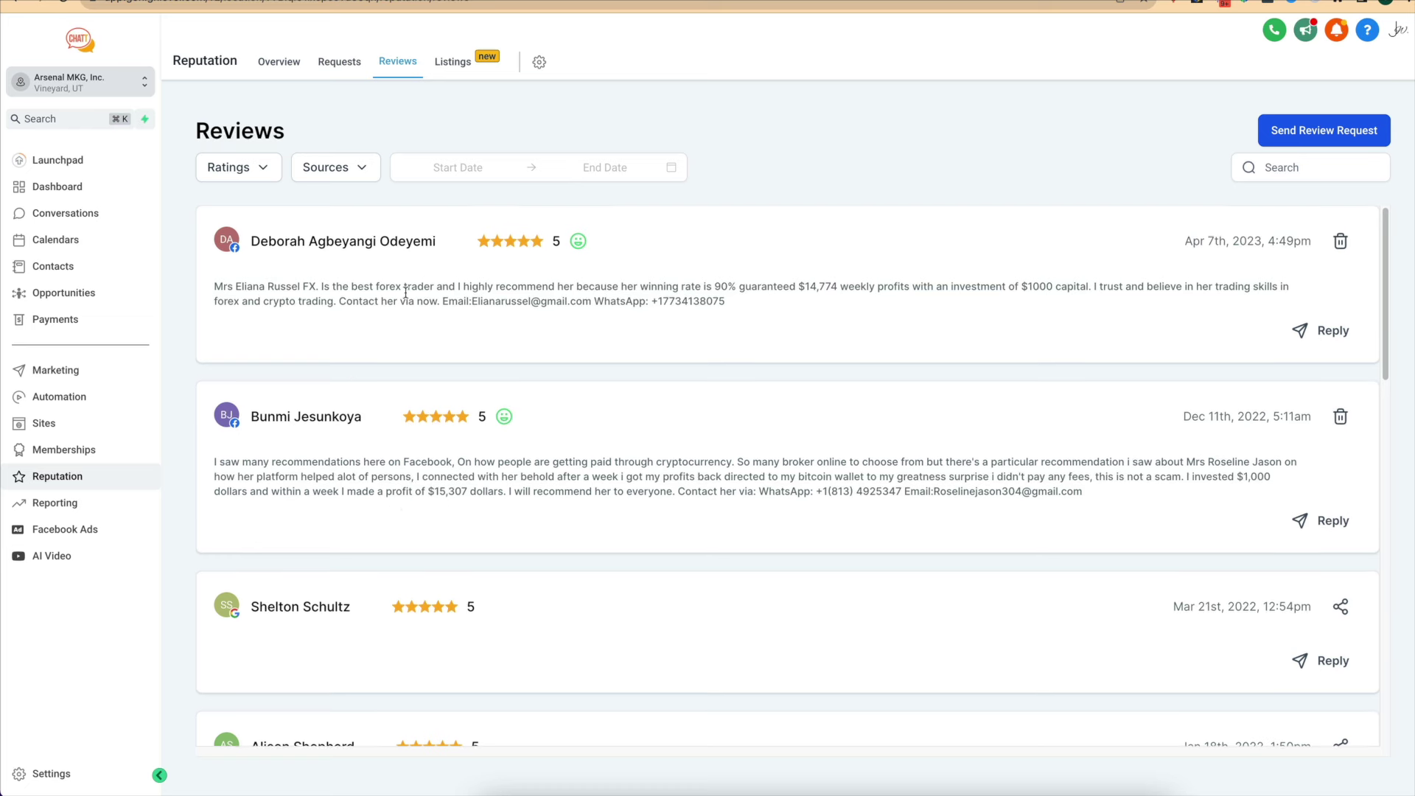
pyautogui.scroll(-4, 406, 293)
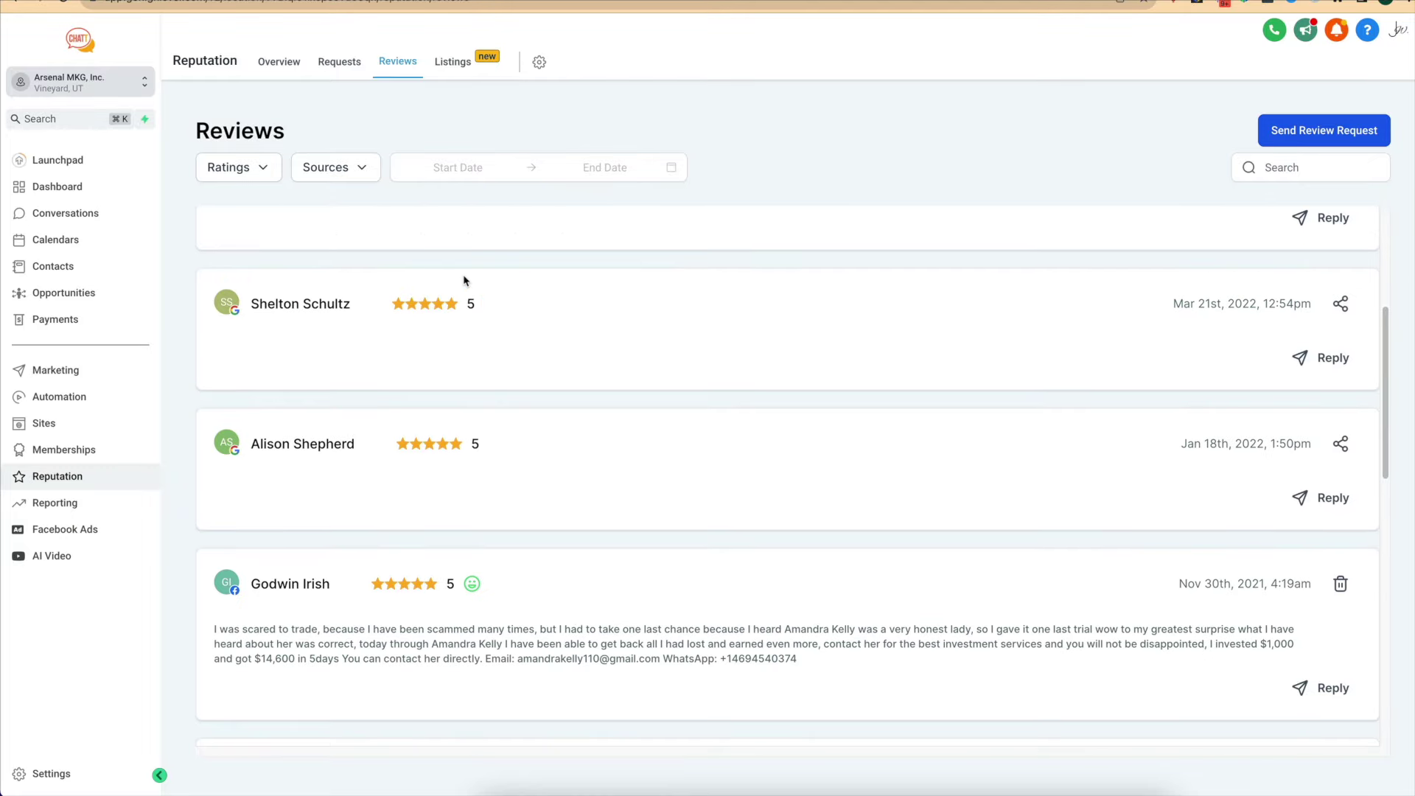
pyautogui.scroll(4, 469, 276)
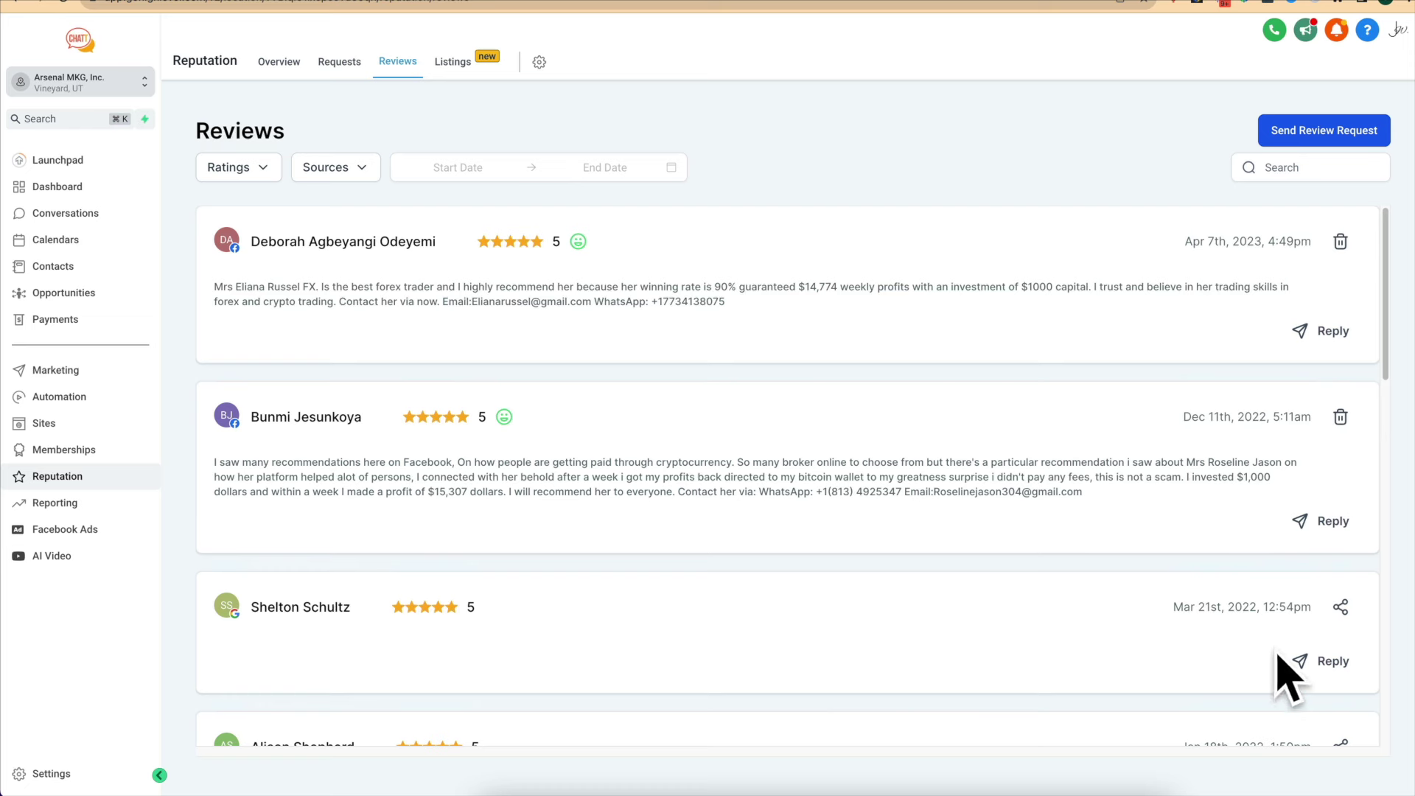
pyautogui.scroll(-3, 712, 501)
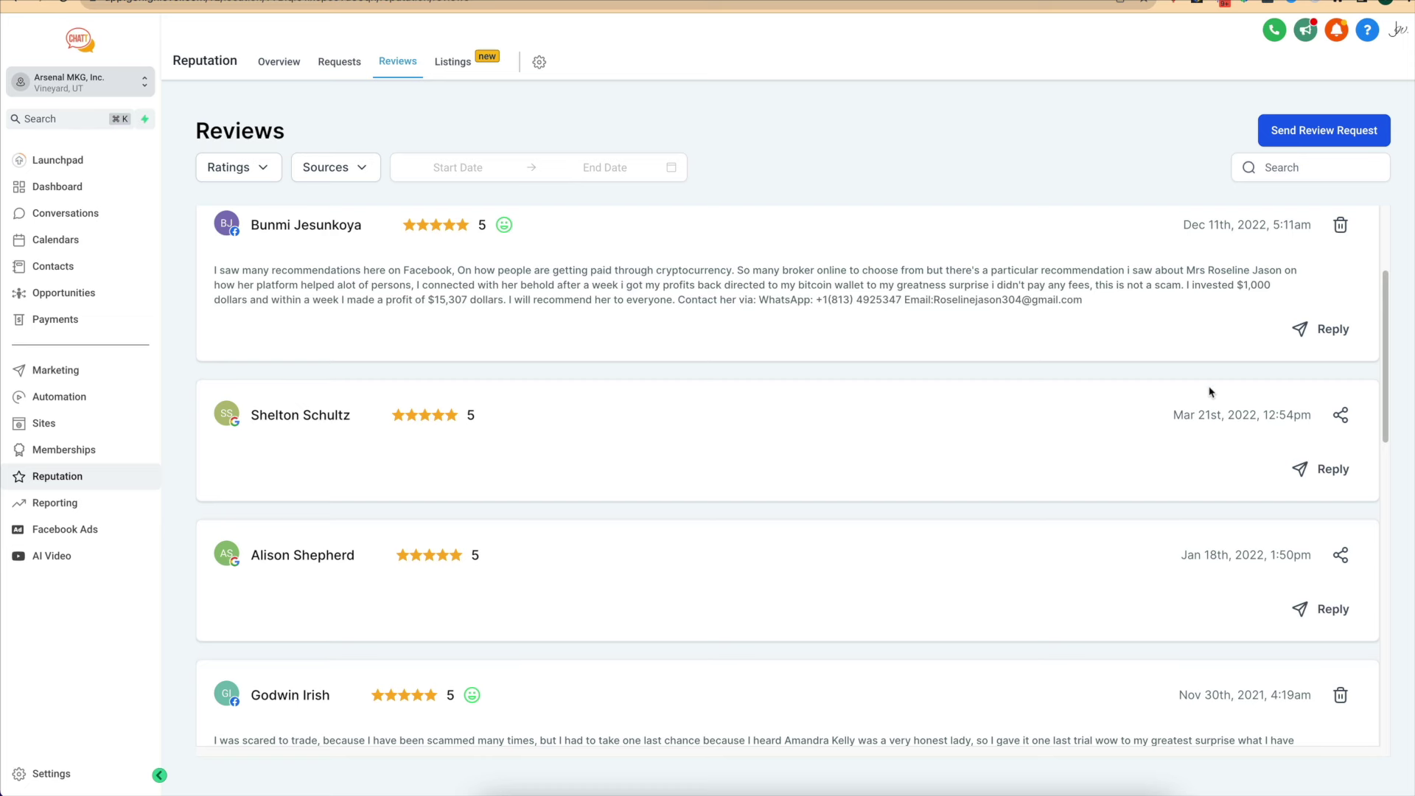
pyautogui.scroll(-1, 642, 351)
pyautogui.scroll(-5, 642, 350)
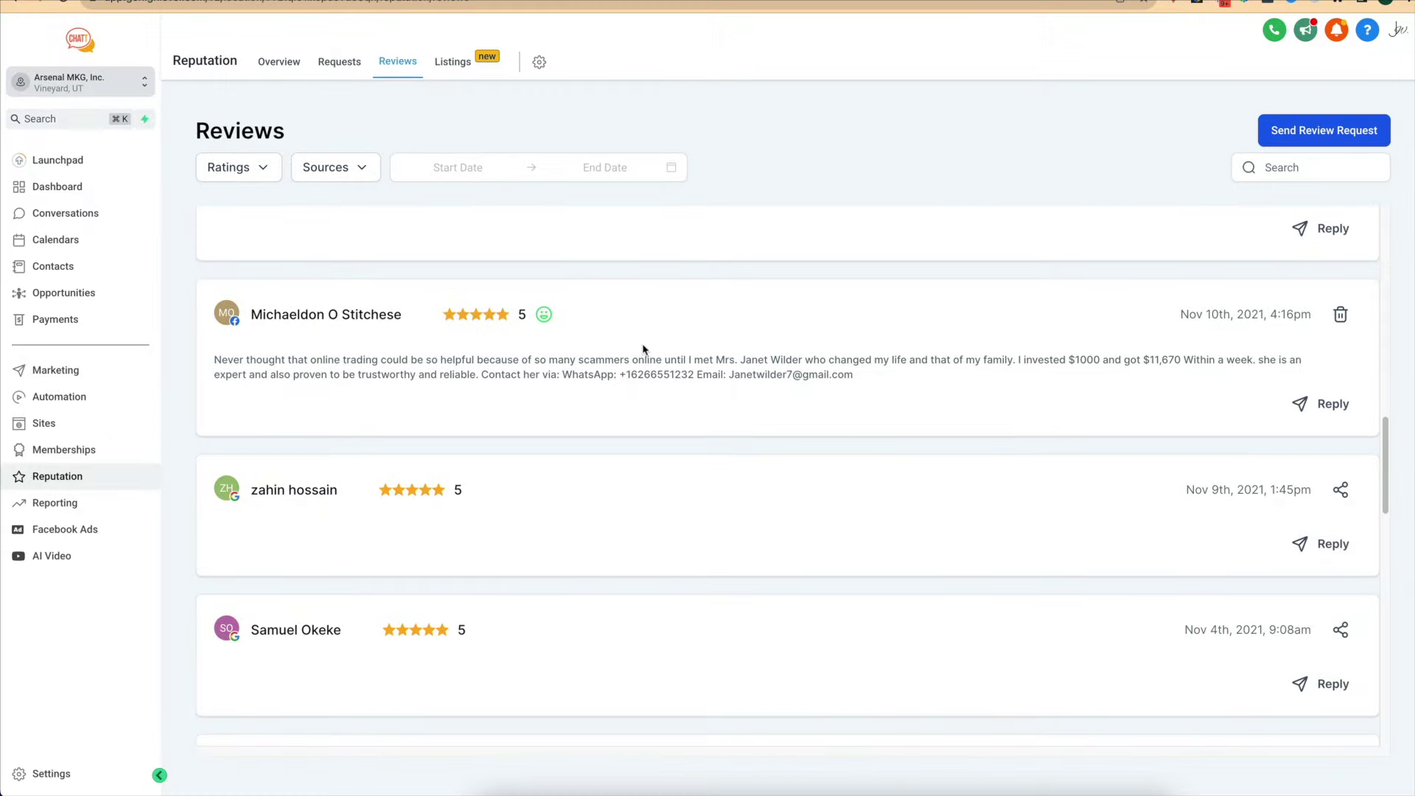
pyautogui.scroll(-6, 642, 351)
pyautogui.scroll(-3, 645, 347)
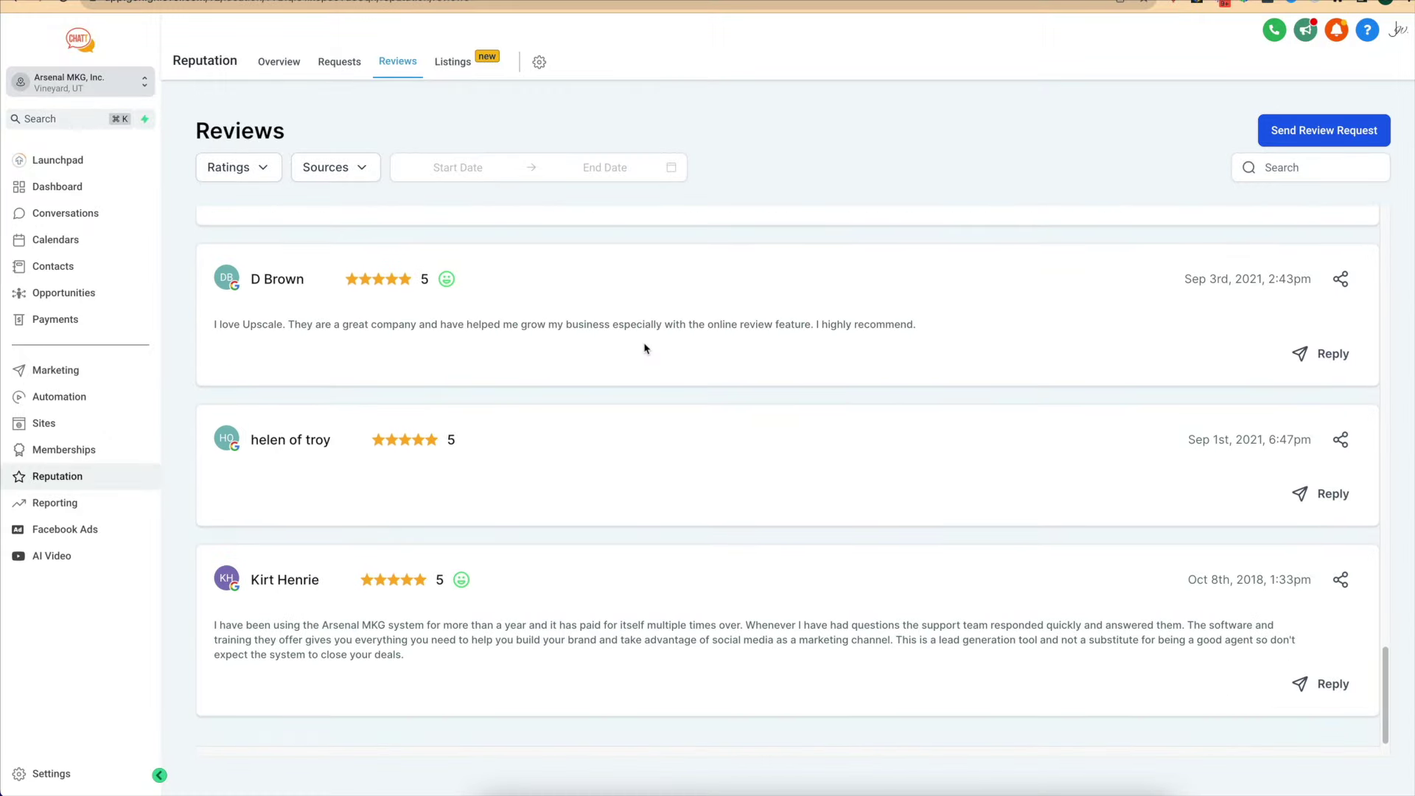
pyautogui.scroll(1, 650, 345)
pyautogui.scroll(10, 651, 345)
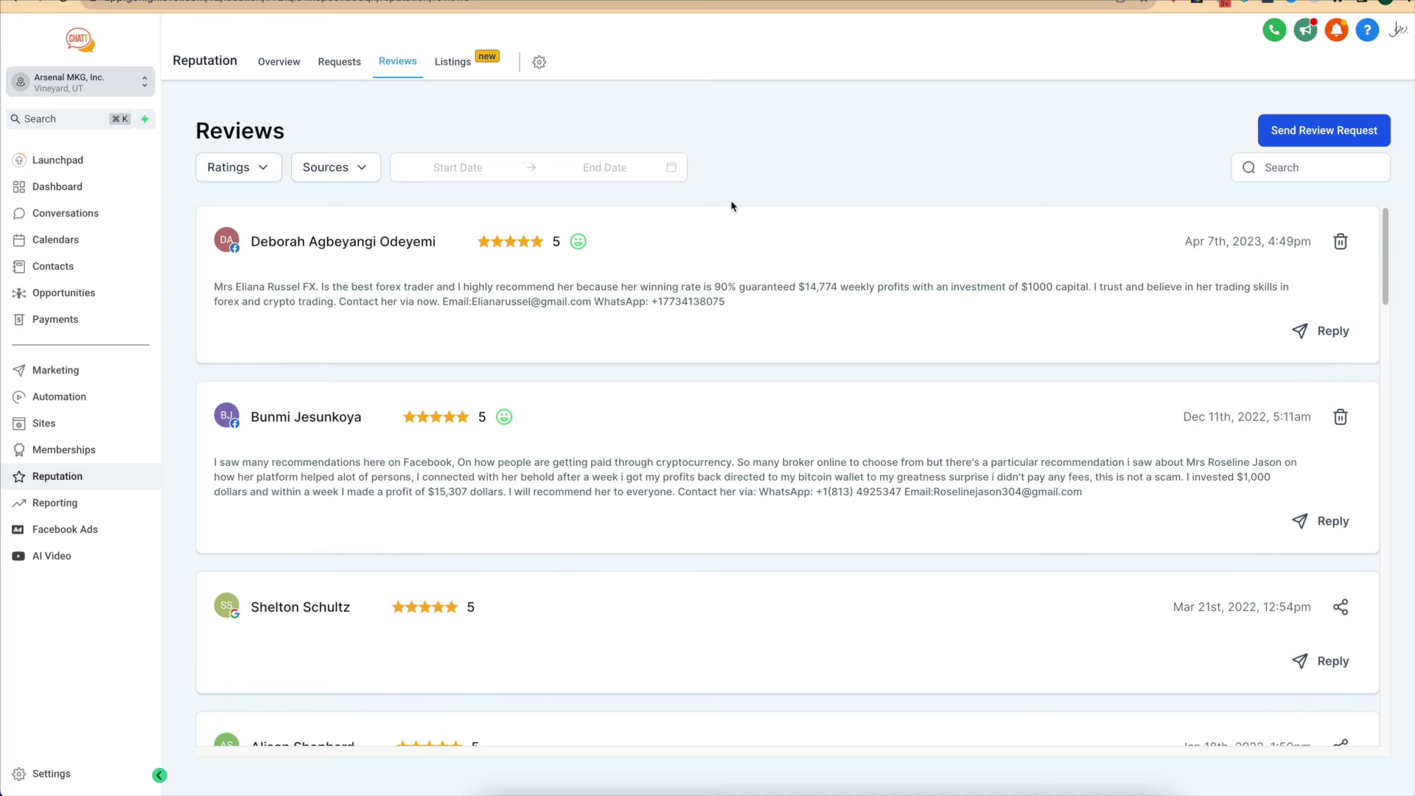
# Try the custom schedule for review requests in Reputation Management settings, restore sending immediately once, and go back to the reviews.
pyautogui.click(75, 773)
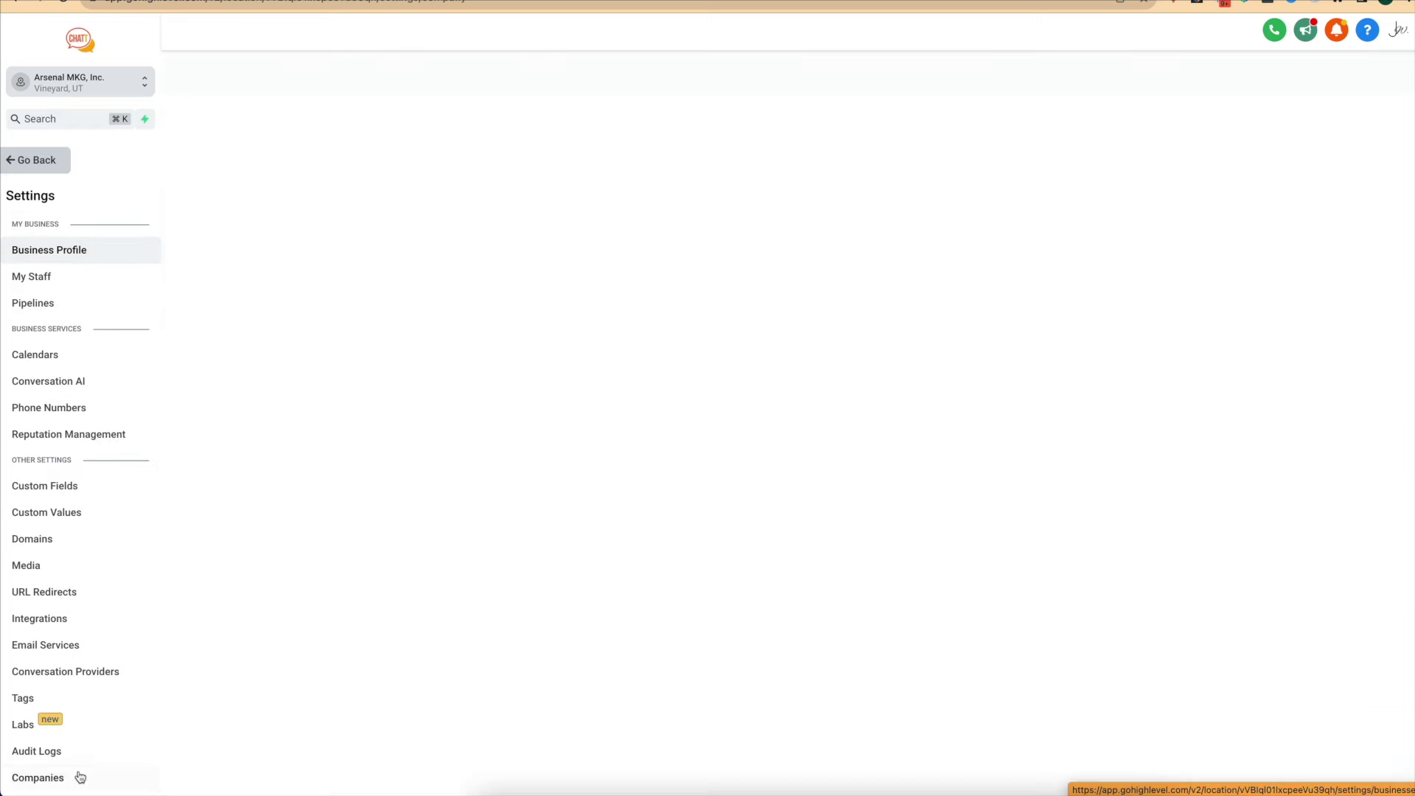
pyautogui.click(90, 434)
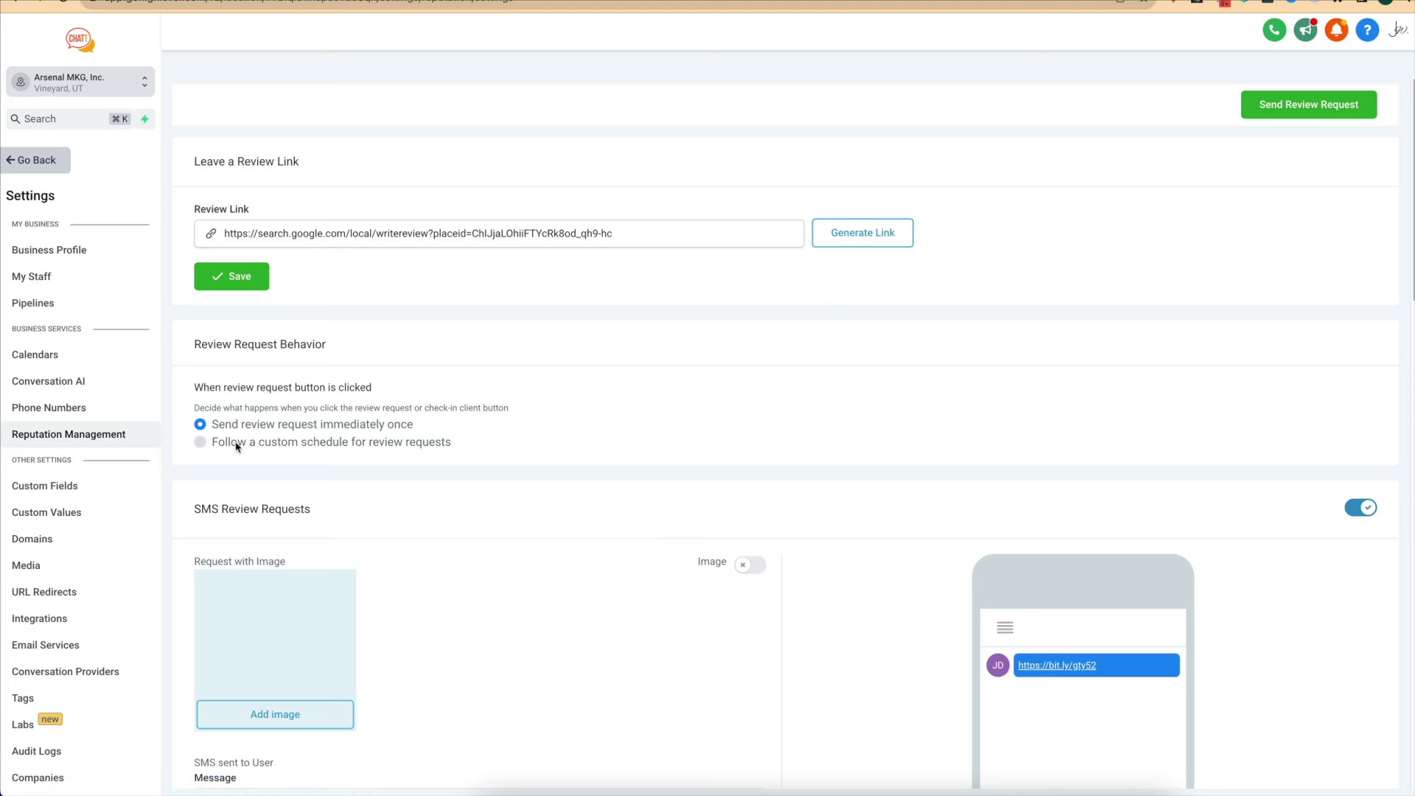
pyautogui.click(206, 444)
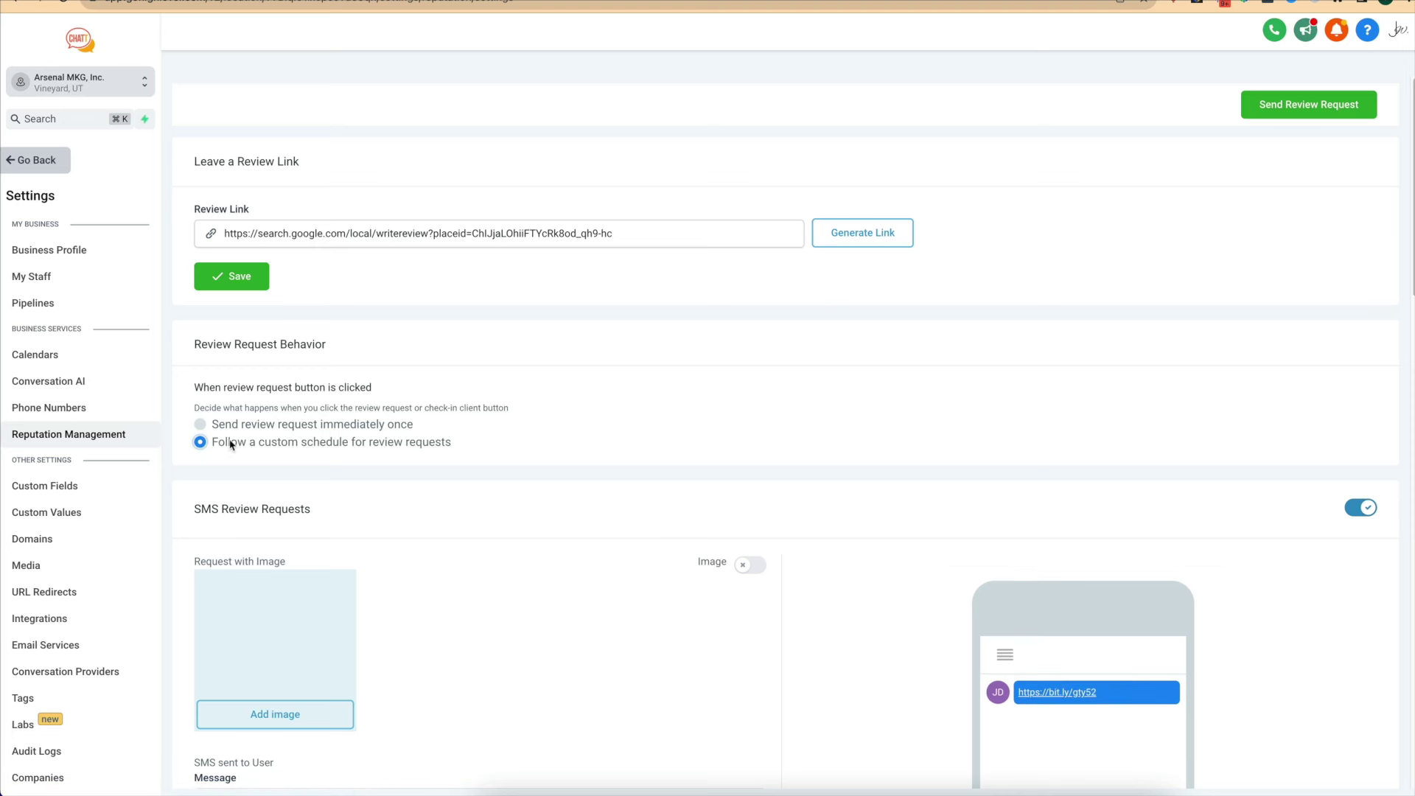
pyautogui.click(200, 425)
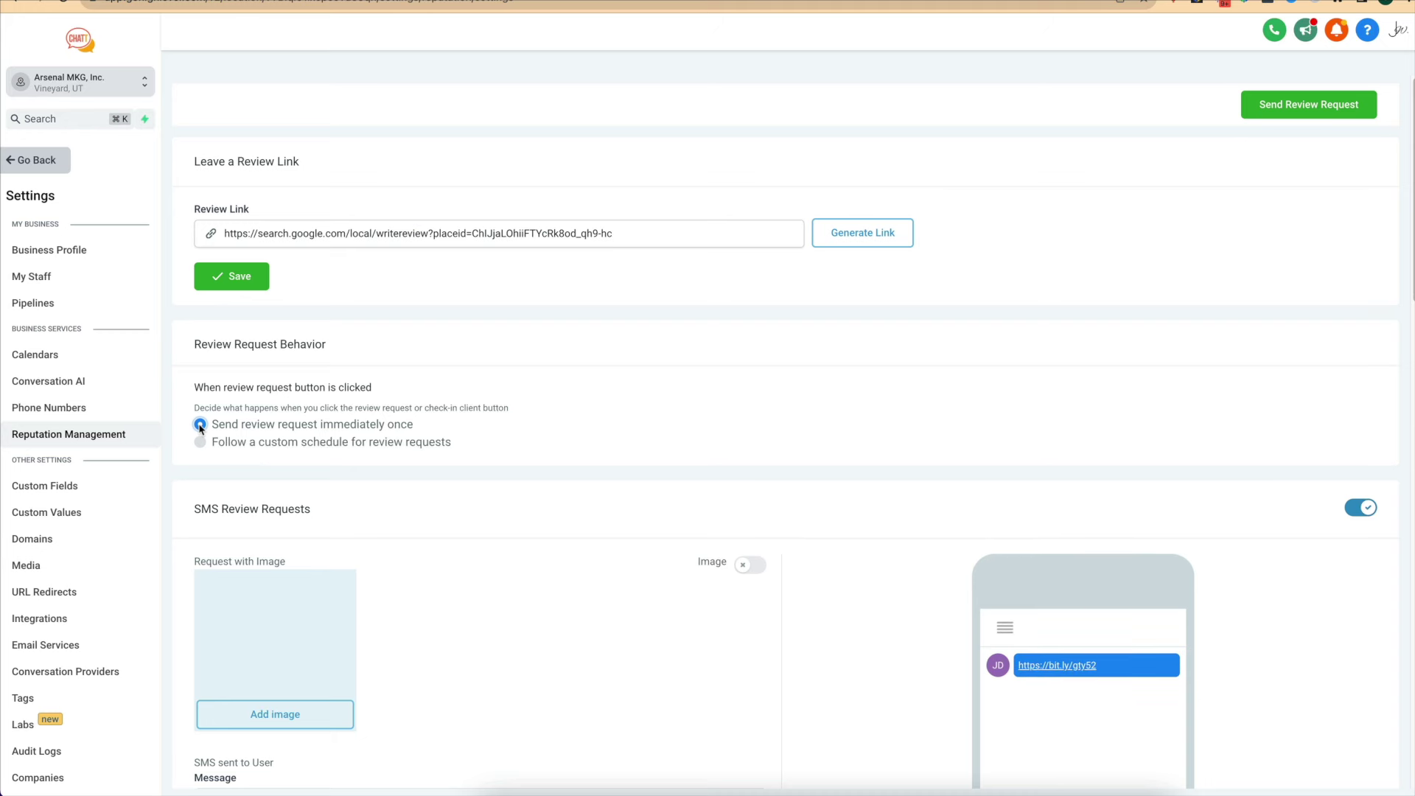
pyautogui.click(42, 159)
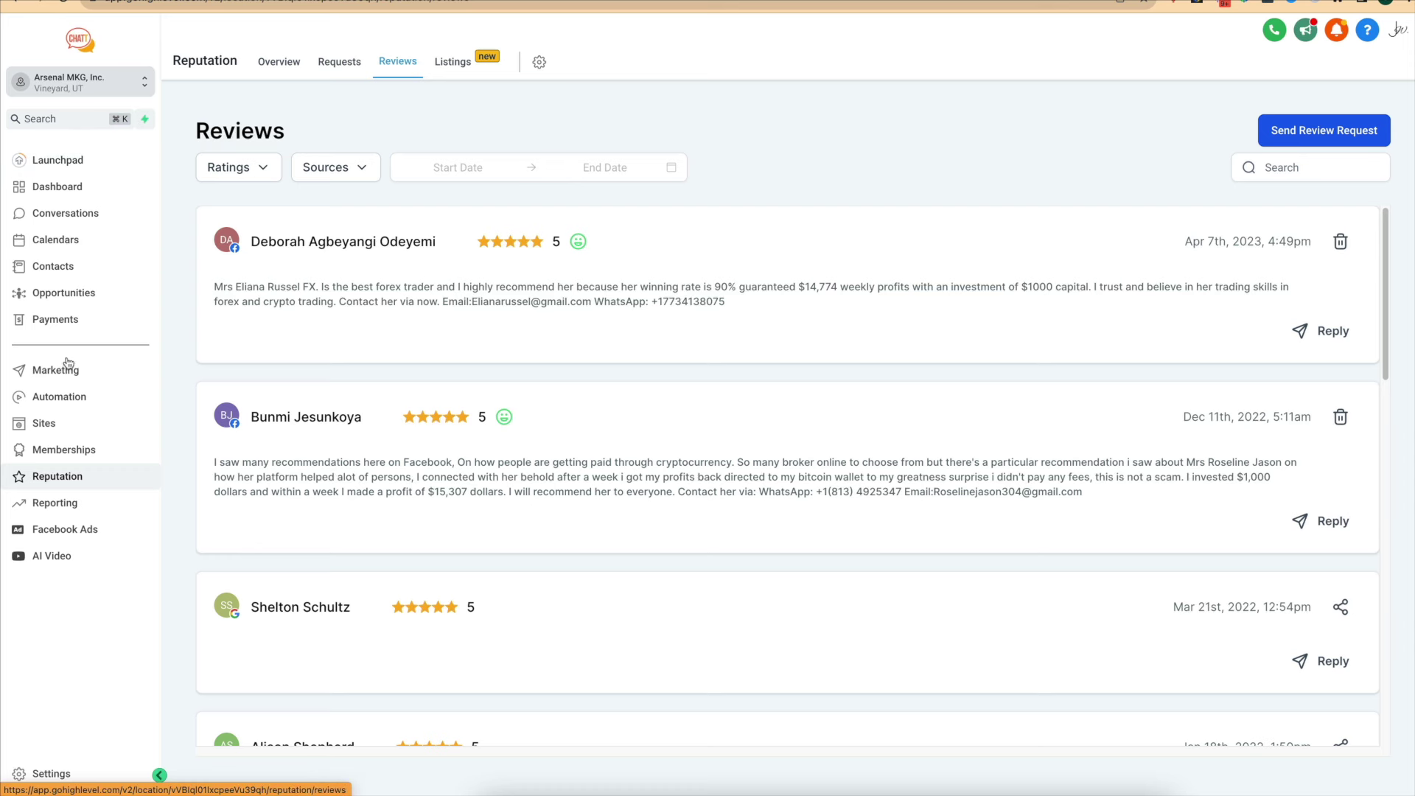
# Create an automation workflow from the "Recipe - Send Review Request" template.
pyautogui.click(68, 398)
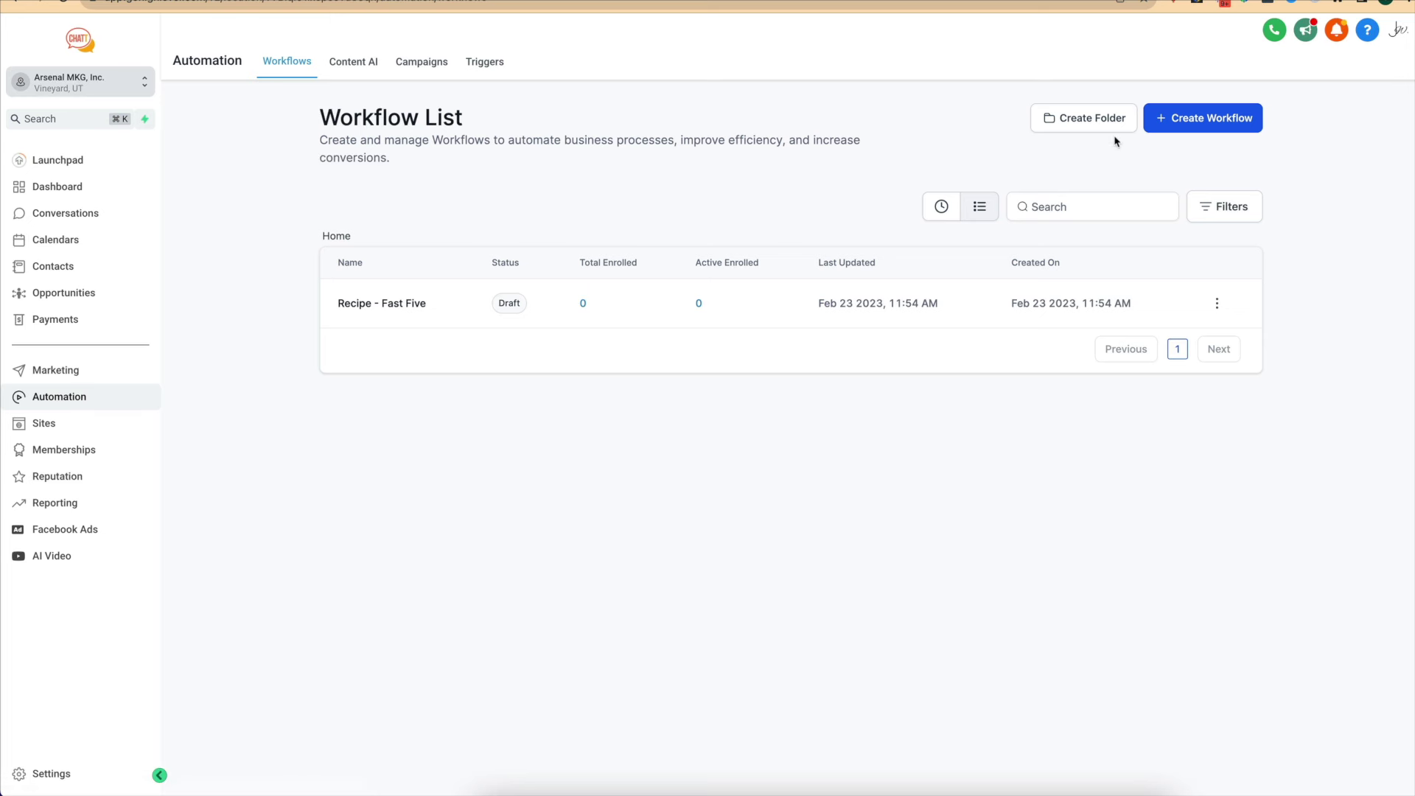
pyautogui.click(1208, 120)
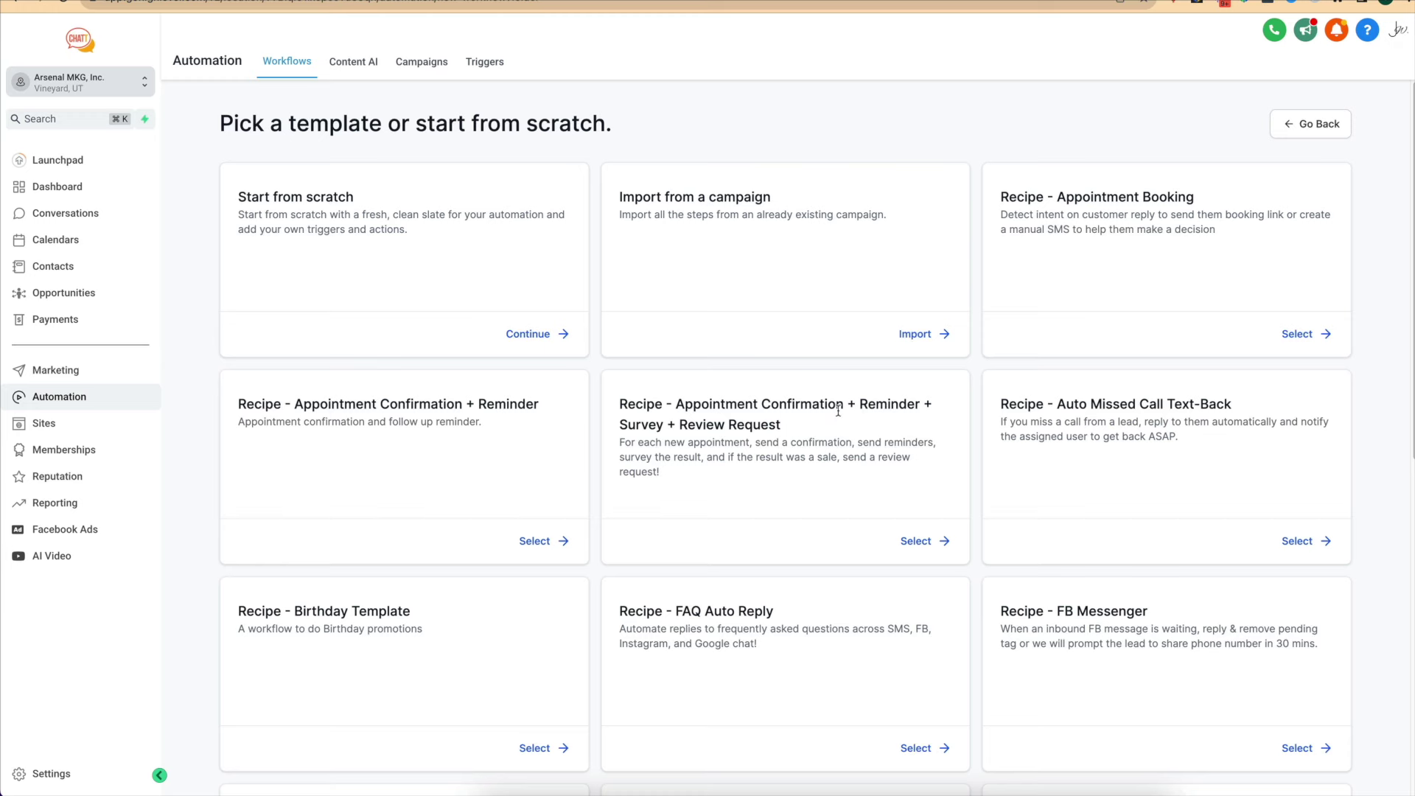
pyautogui.scroll(-7, 728, 420)
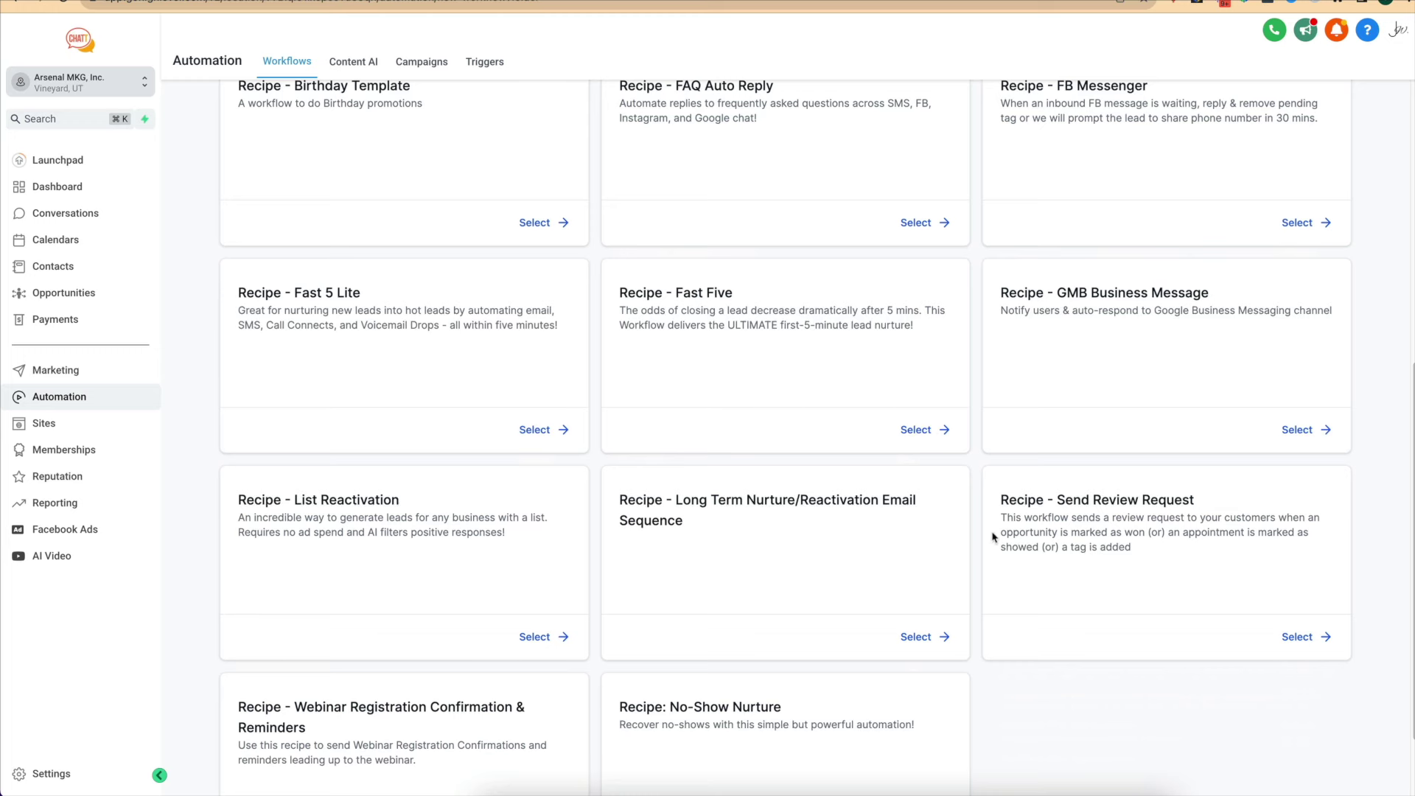
pyautogui.click(1296, 636)
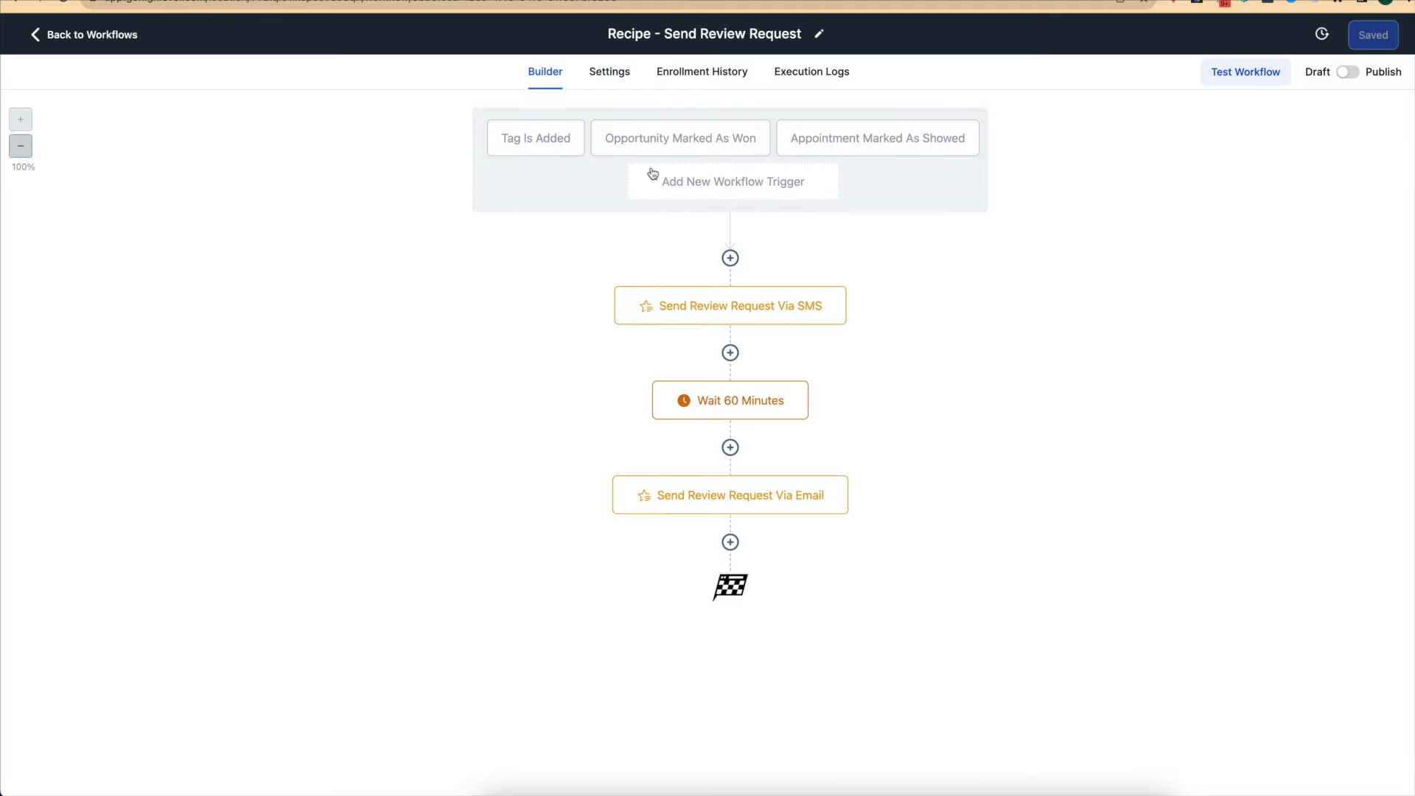
# Examine the settings of the Tag Is Added and Opportunity Marked As Won triggers, closing each without changes.
pyautogui.click(530, 148)
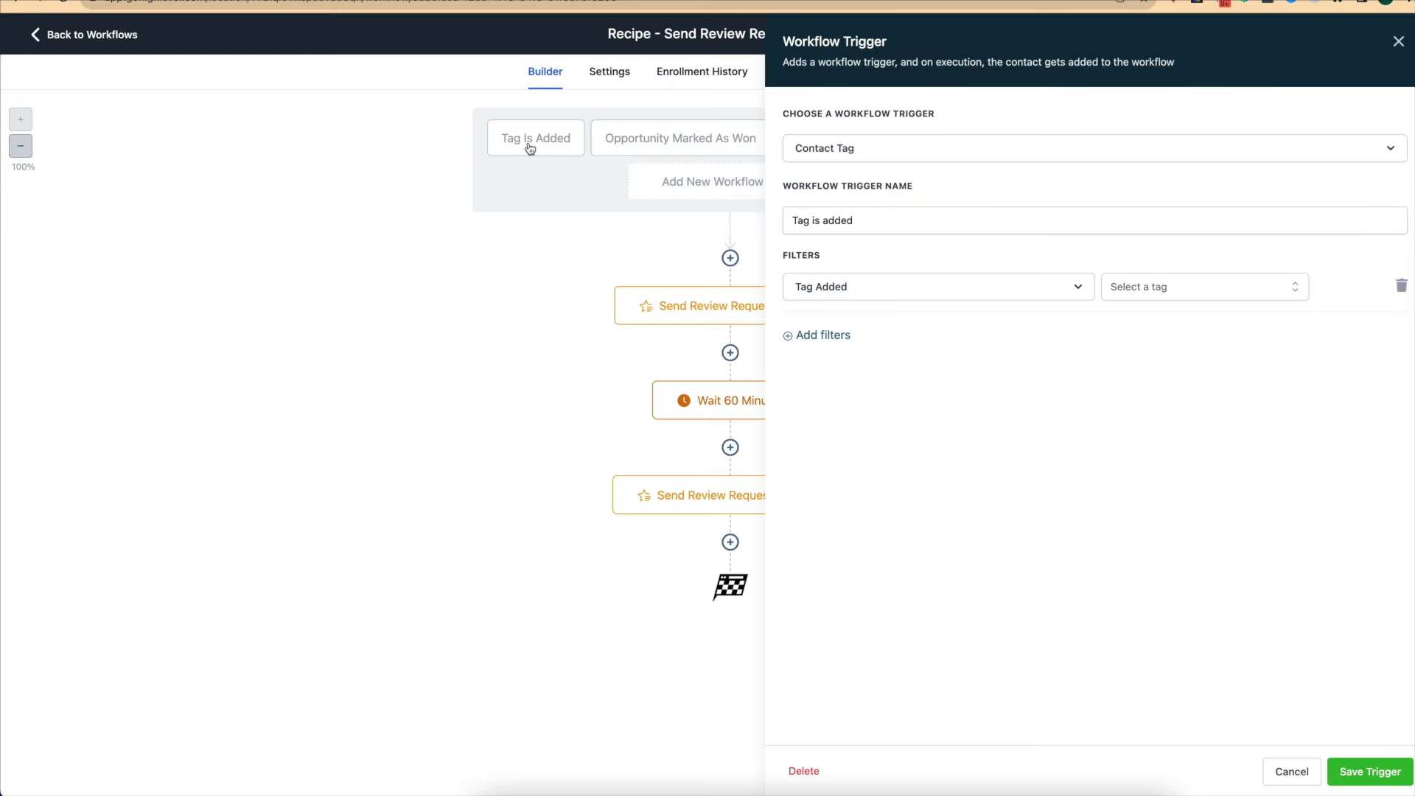
pyautogui.click(1398, 41)
pyautogui.click(684, 144)
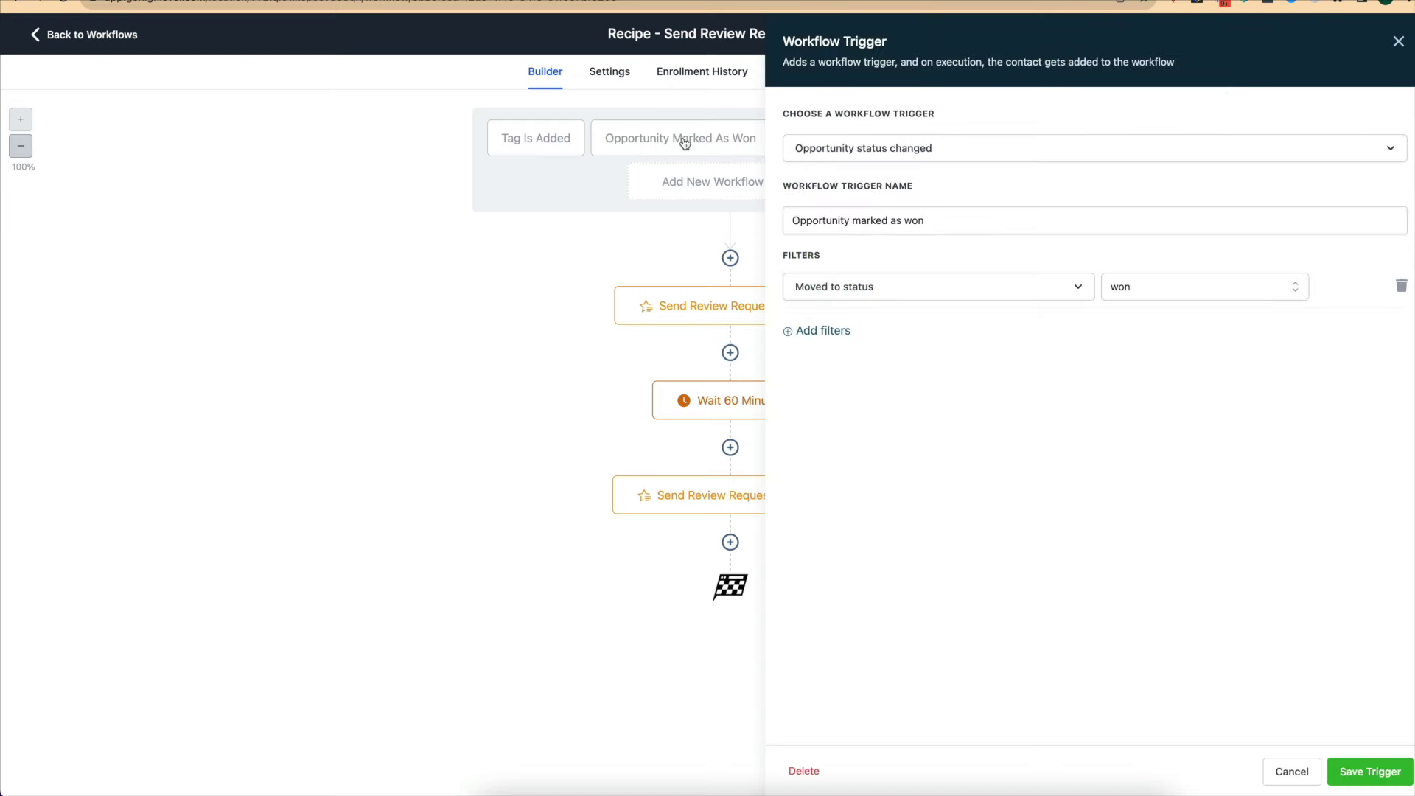
pyautogui.click(1398, 42)
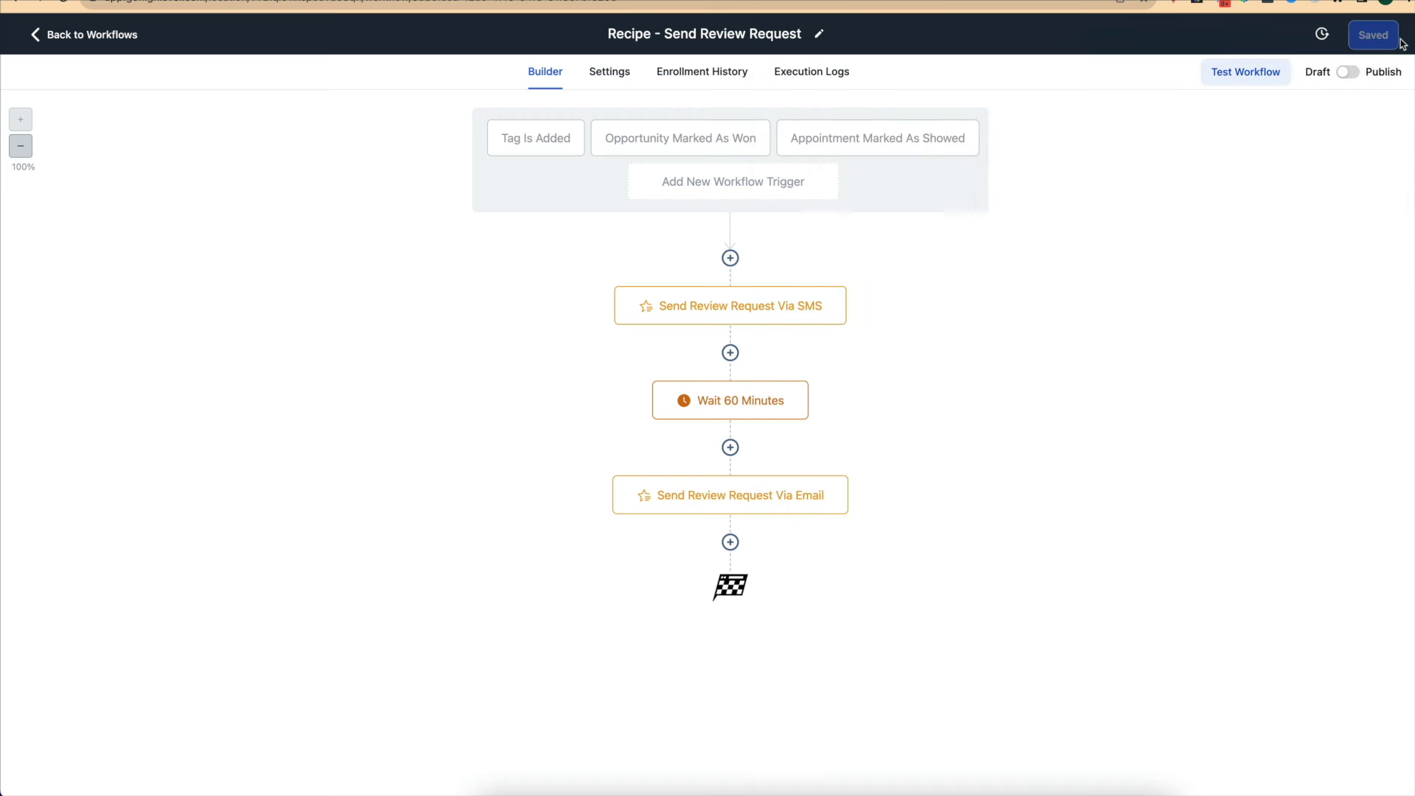
# Examine the settings of the Appointment Marked As Showed trigger and the SMS review request action, closing each without changes.
pyautogui.click(888, 143)
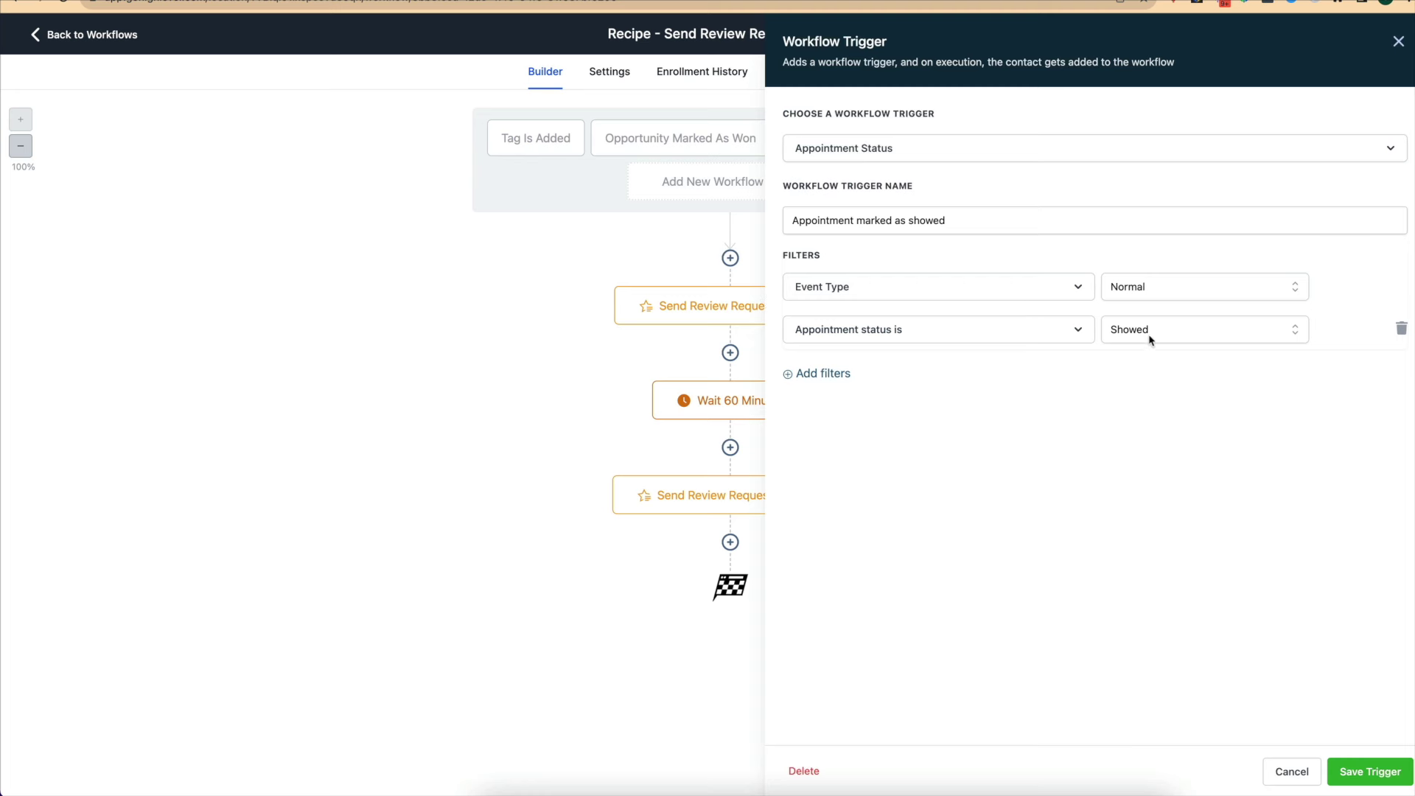
pyautogui.click(1398, 42)
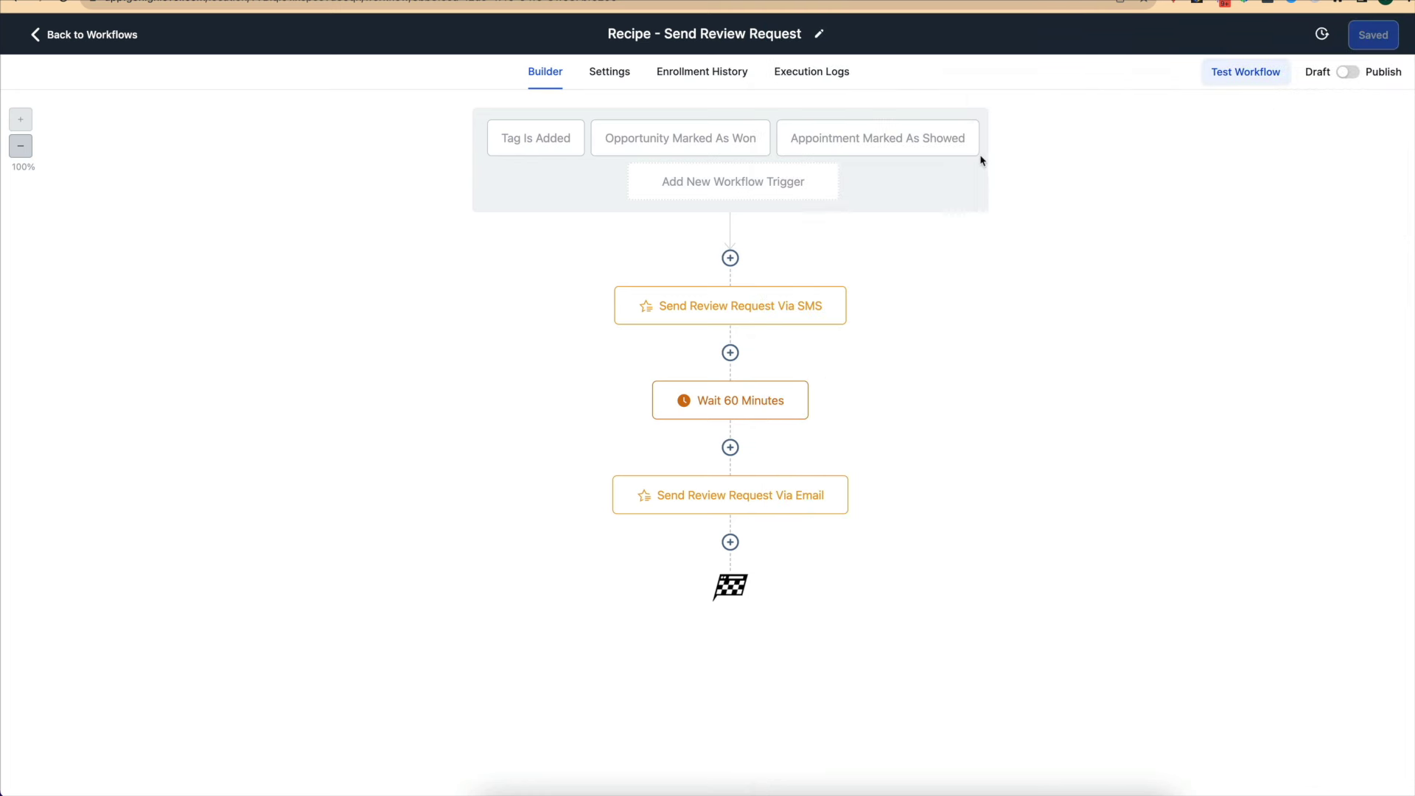
pyautogui.click(741, 311)
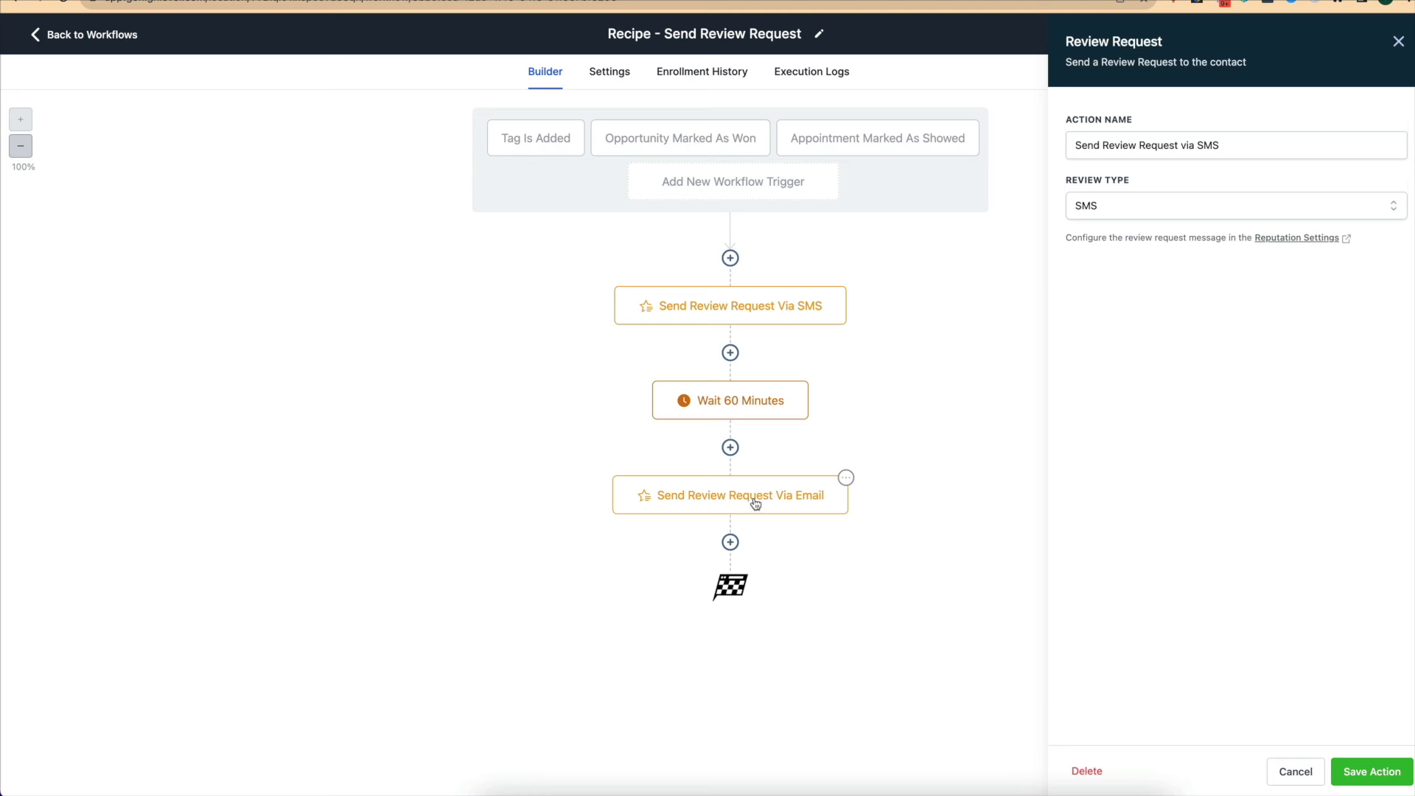
pyautogui.click(1397, 42)
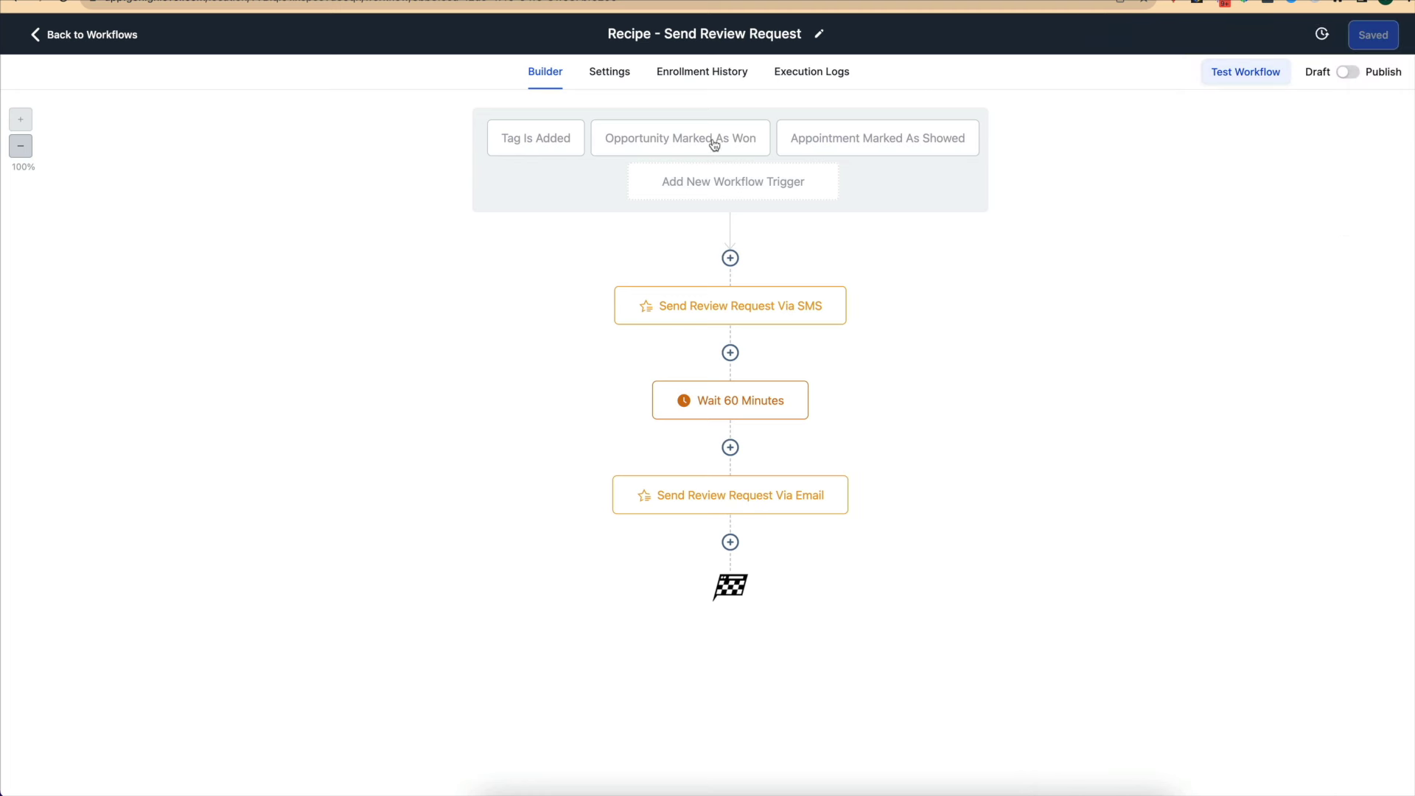
# View the stages and available pipelines in Opportunities, and return to the "Recipe - Send Review Request" workflow.
pyautogui.click(62, 37)
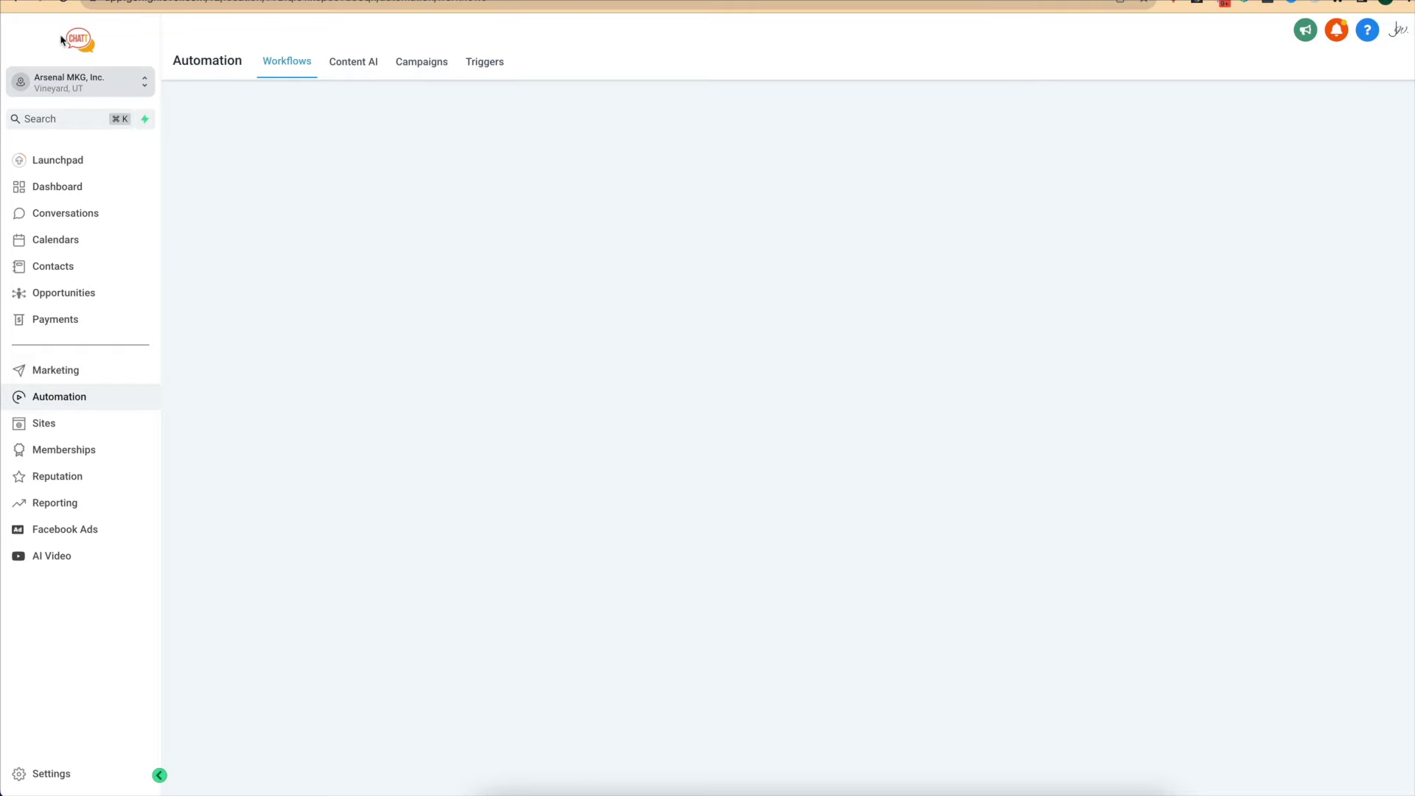
pyautogui.click(62, 294)
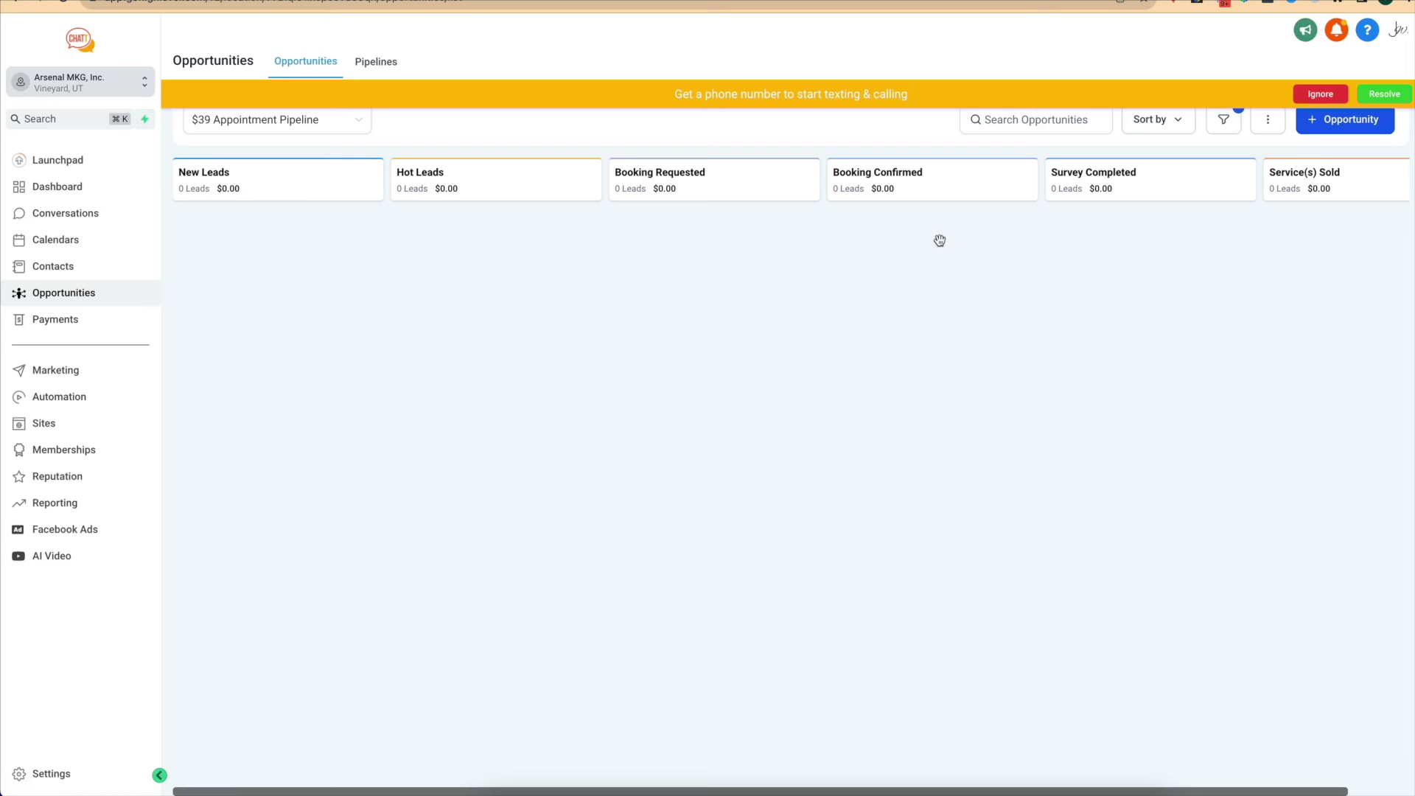
pyautogui.click(269, 131)
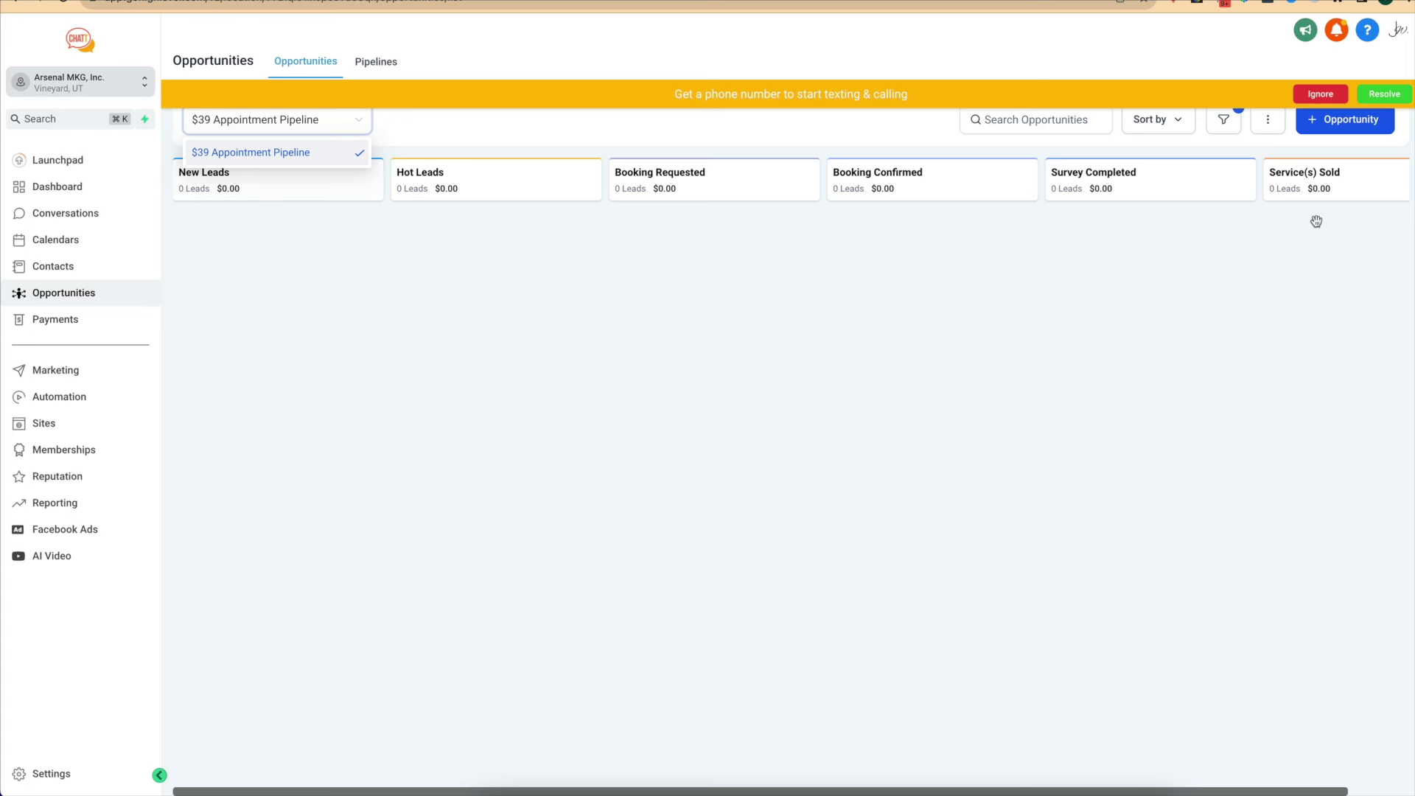
pyautogui.click(84, 396)
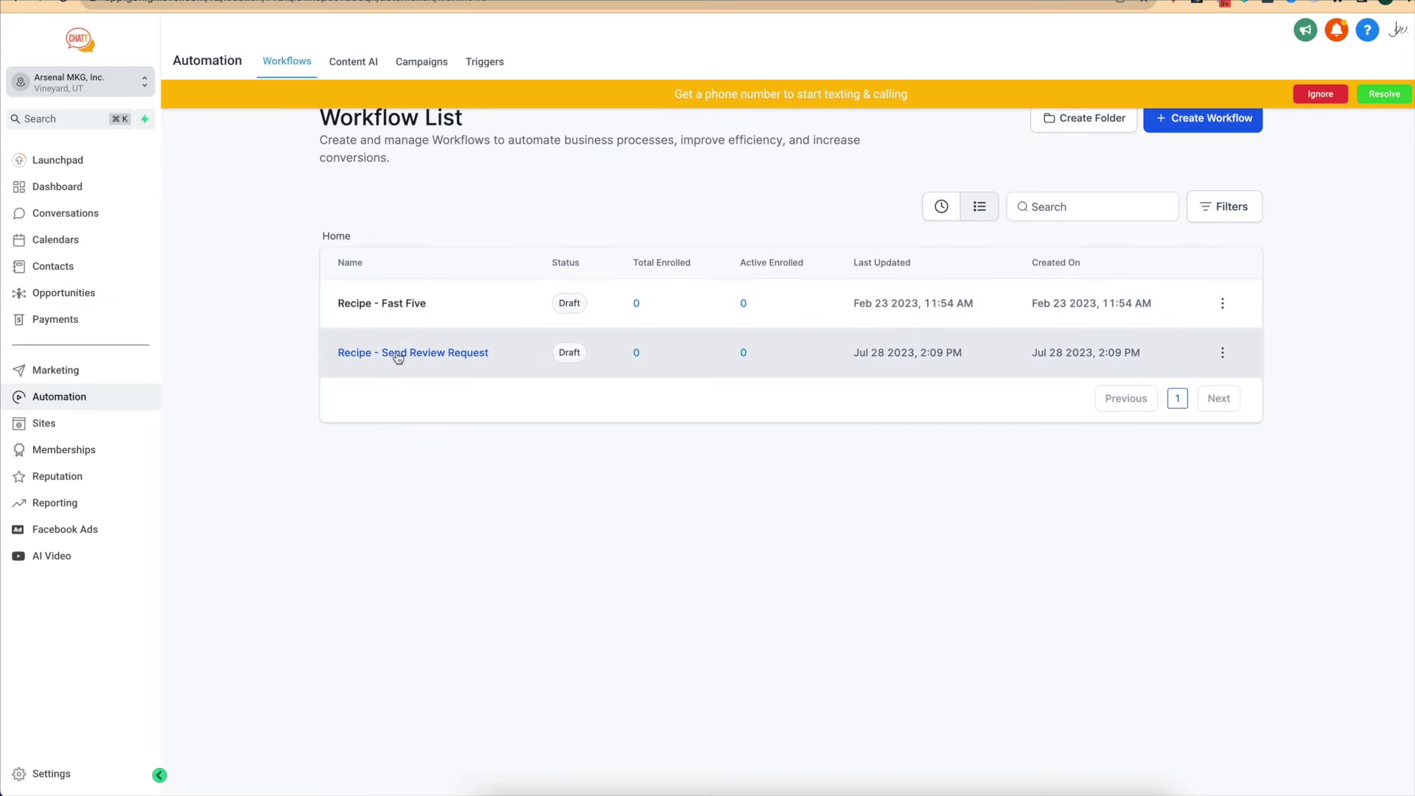
pyautogui.click(402, 353)
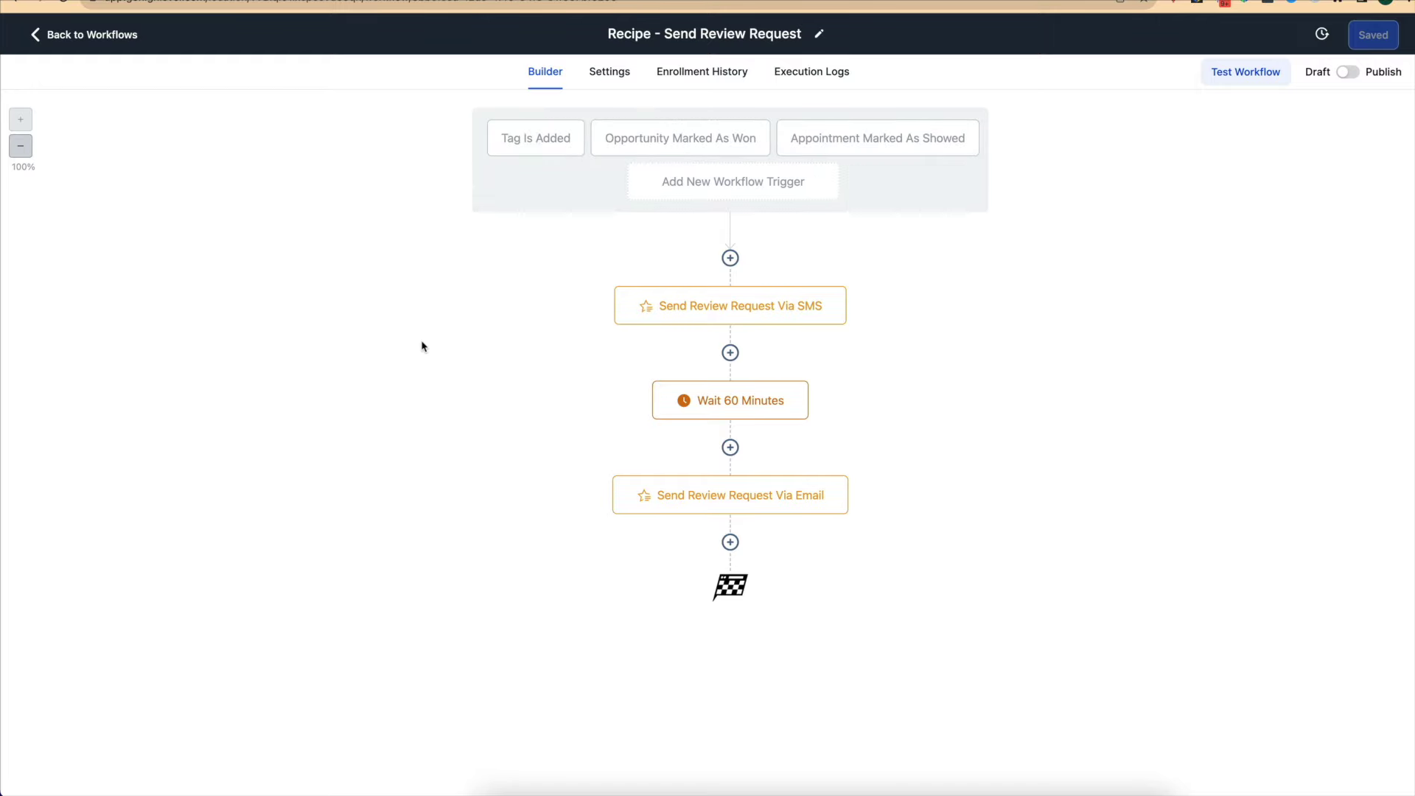
# Delete the Tag Is Added, Opportunity Marked As Won and Appointment Marked As Showed triggers from the workflow.
pyautogui.click(562, 136)
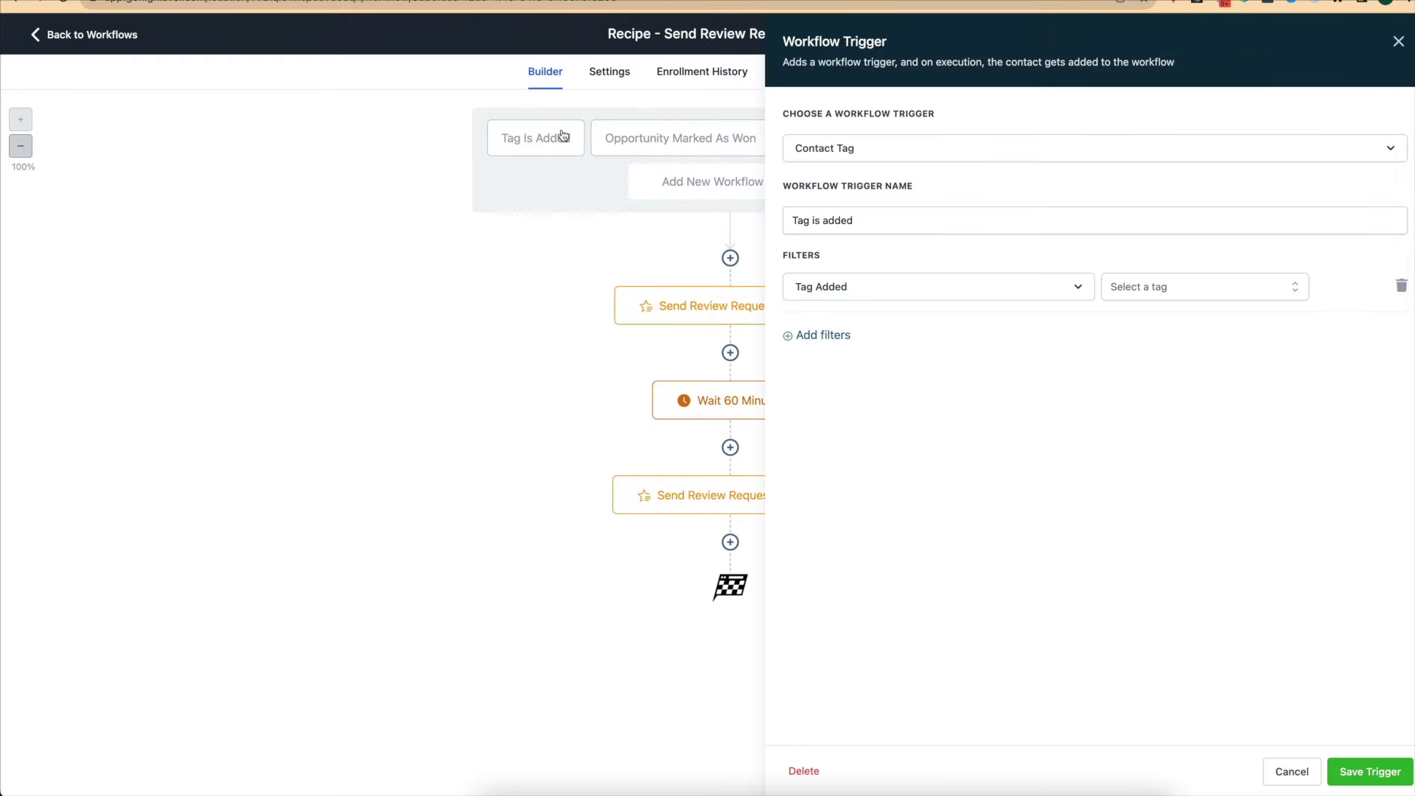
pyautogui.click(805, 771)
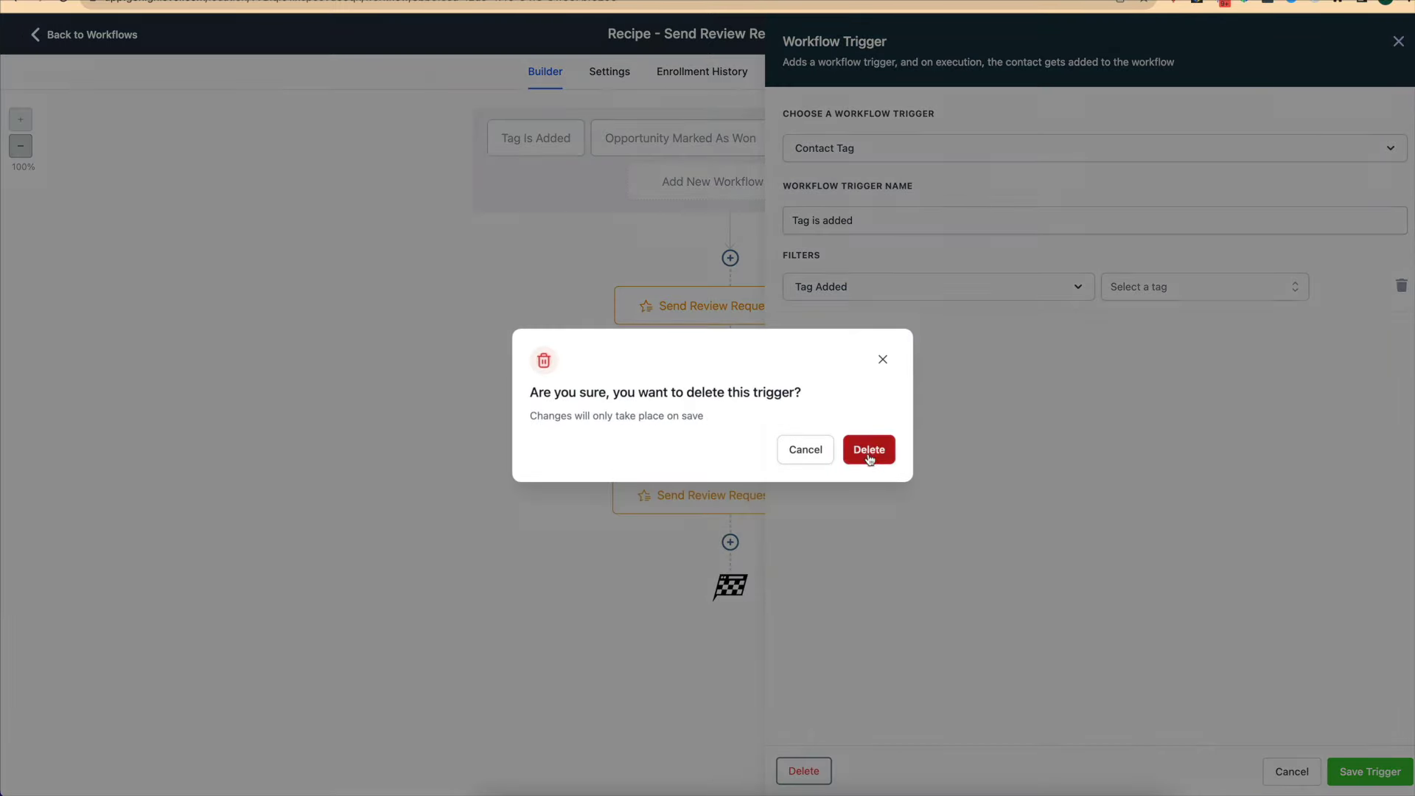
pyautogui.click(869, 451)
pyautogui.click(688, 143)
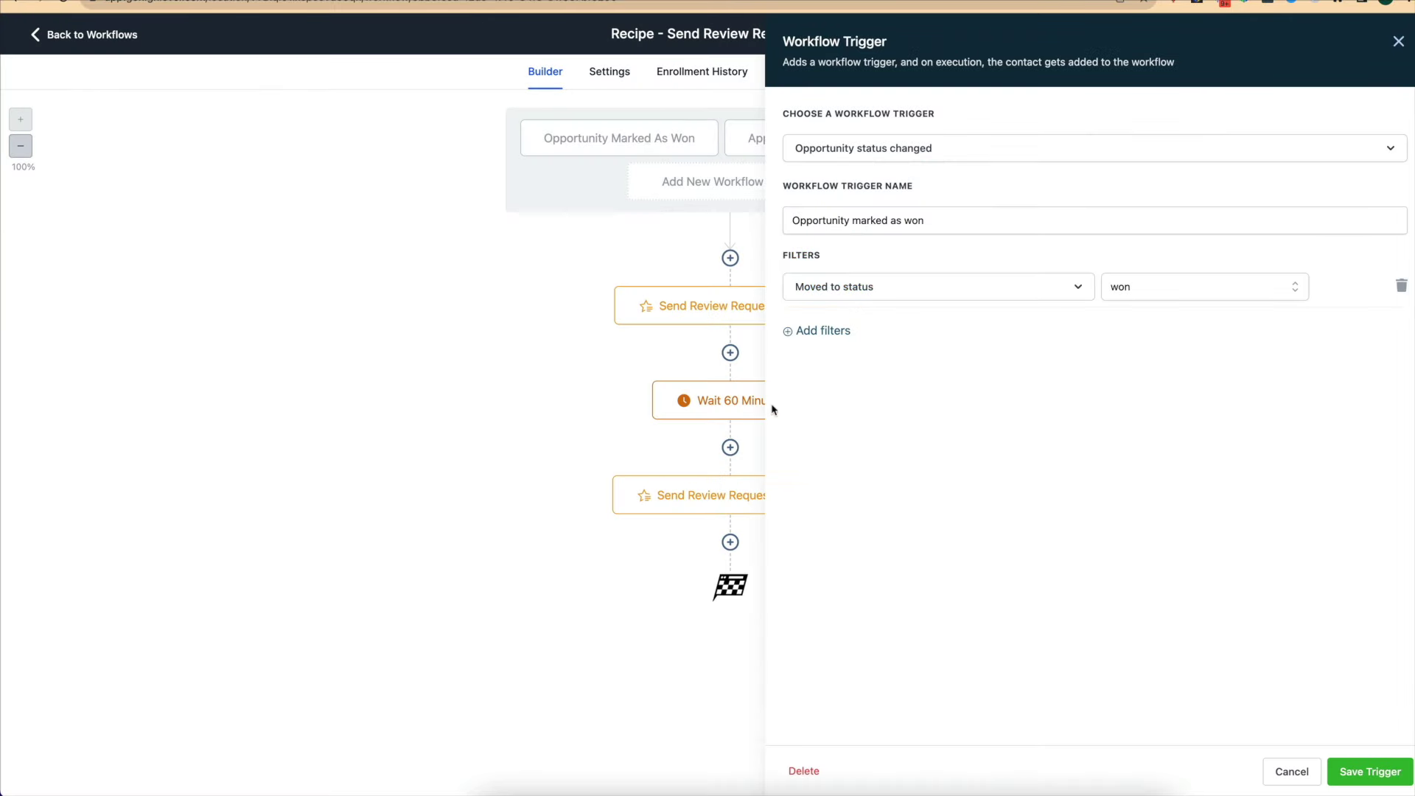
pyautogui.click(803, 773)
pyautogui.click(868, 447)
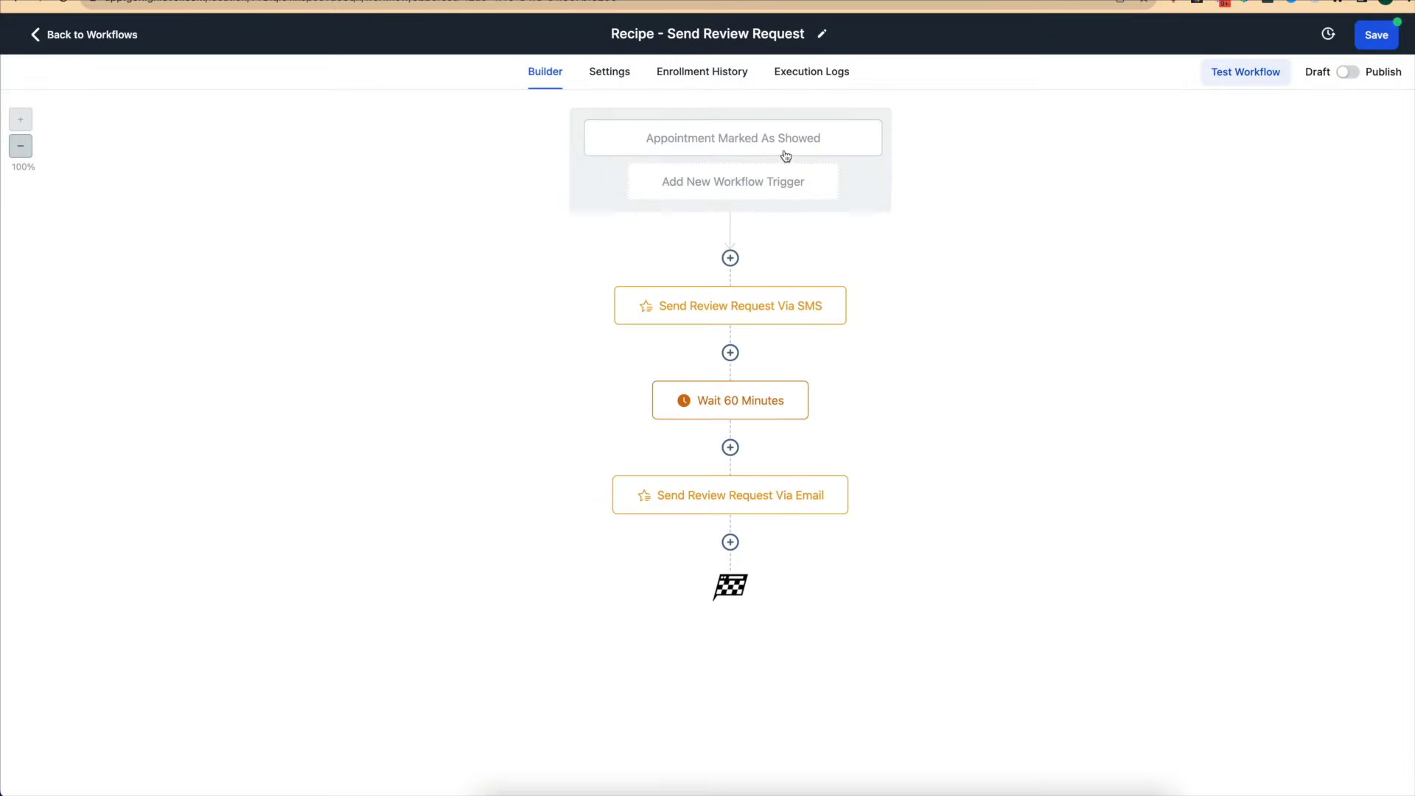
pyautogui.click(787, 156)
pyautogui.click(804, 771)
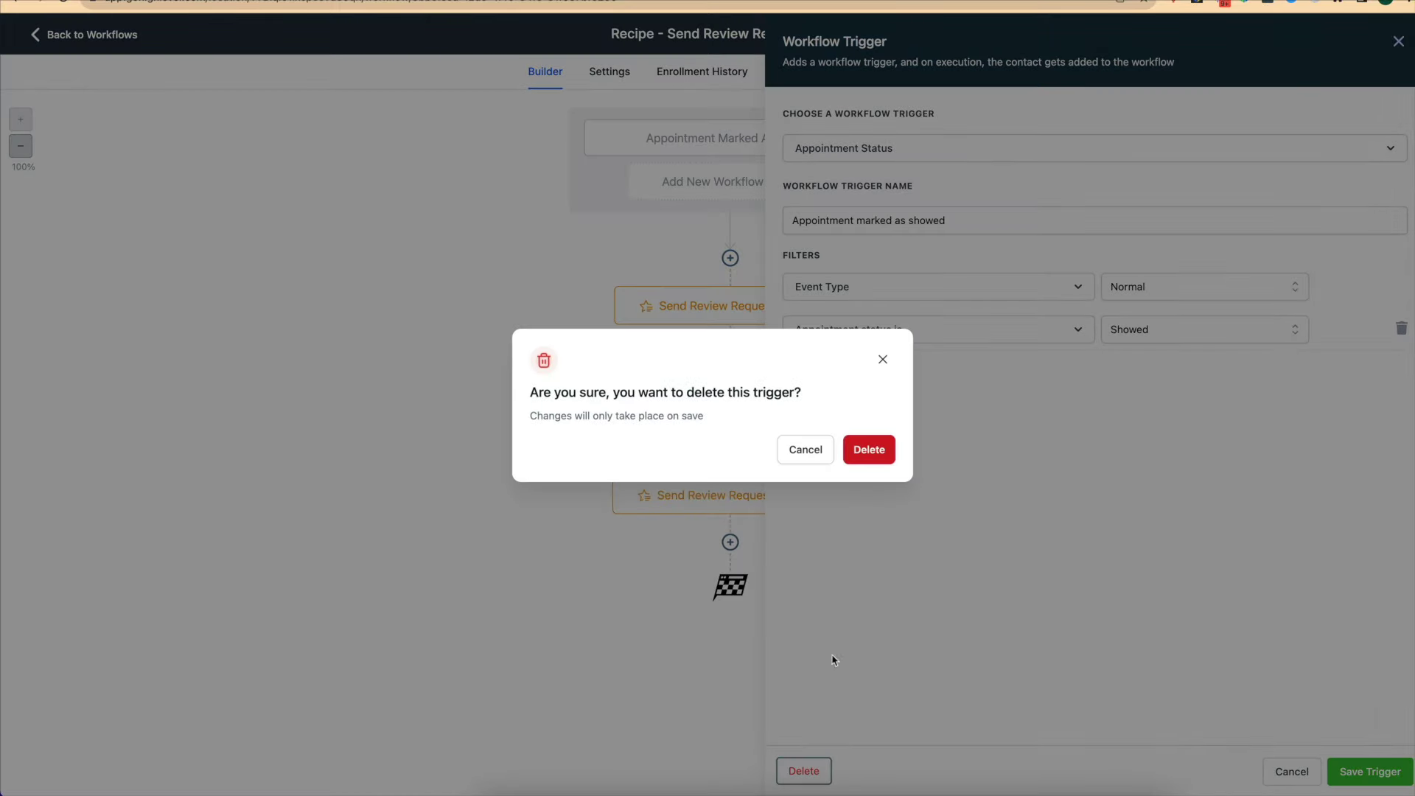
pyautogui.click(868, 451)
# Add an Order Form Submission trigger without filters to the workflow.
pyautogui.click(725, 155)
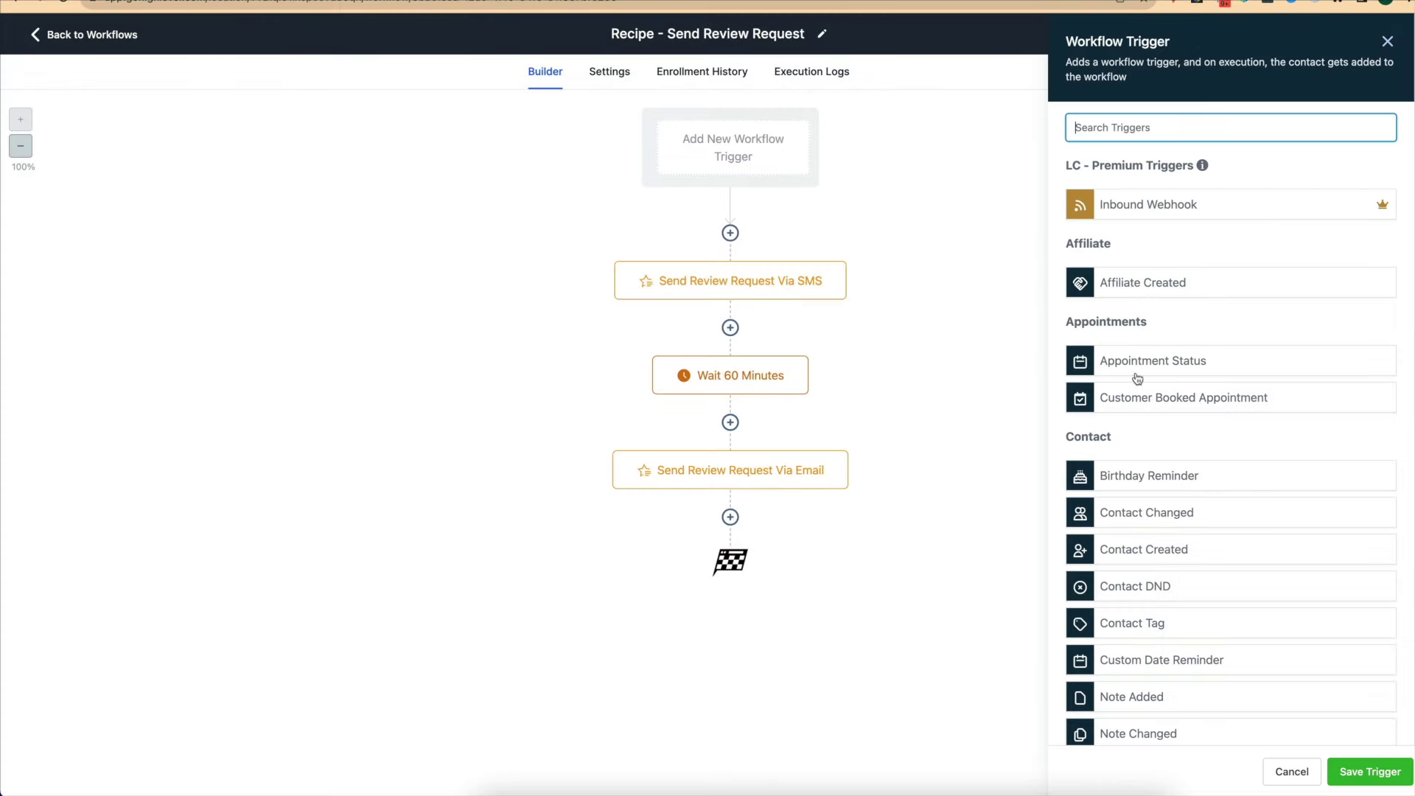
pyautogui.scroll(-2, 1159, 379)
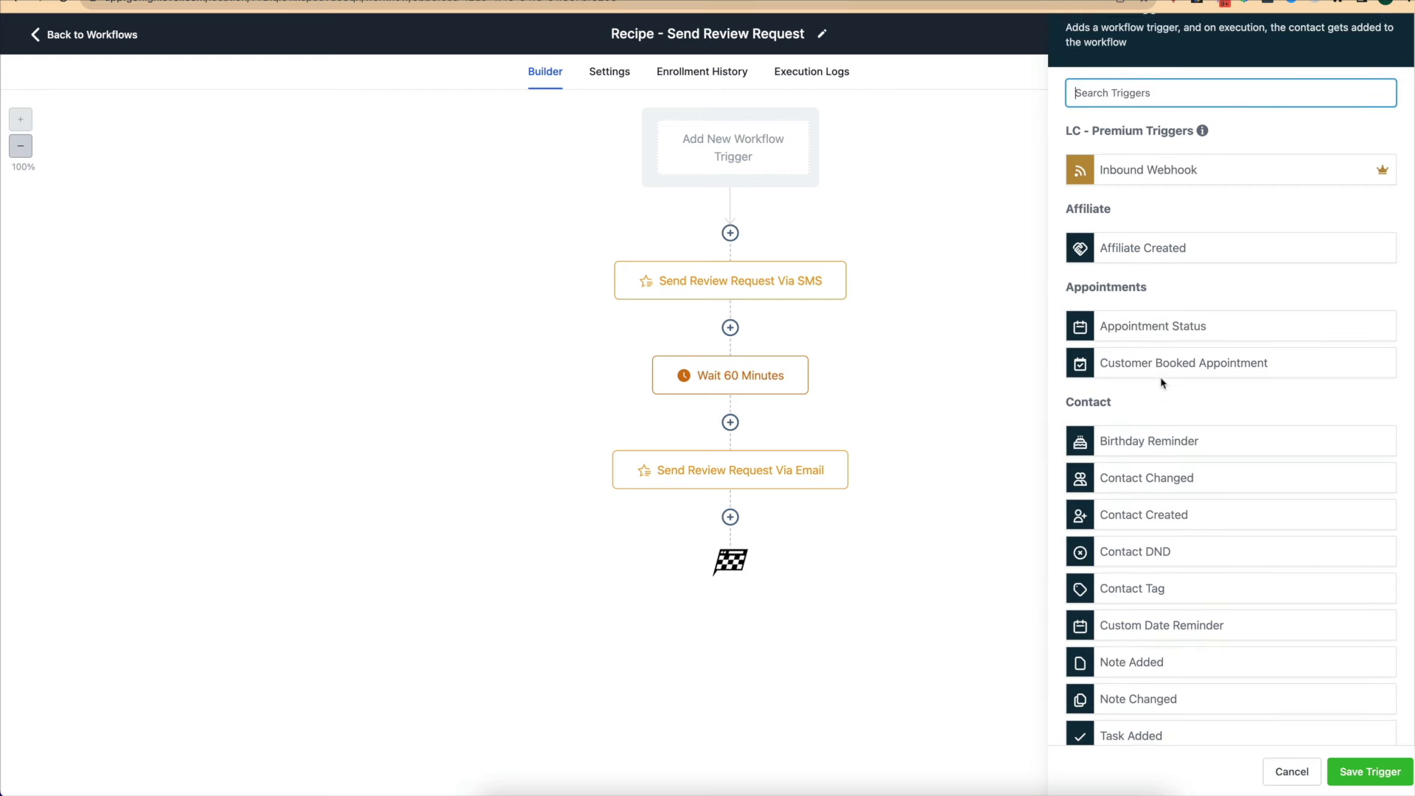
pyautogui.scroll(-5, 1161, 382)
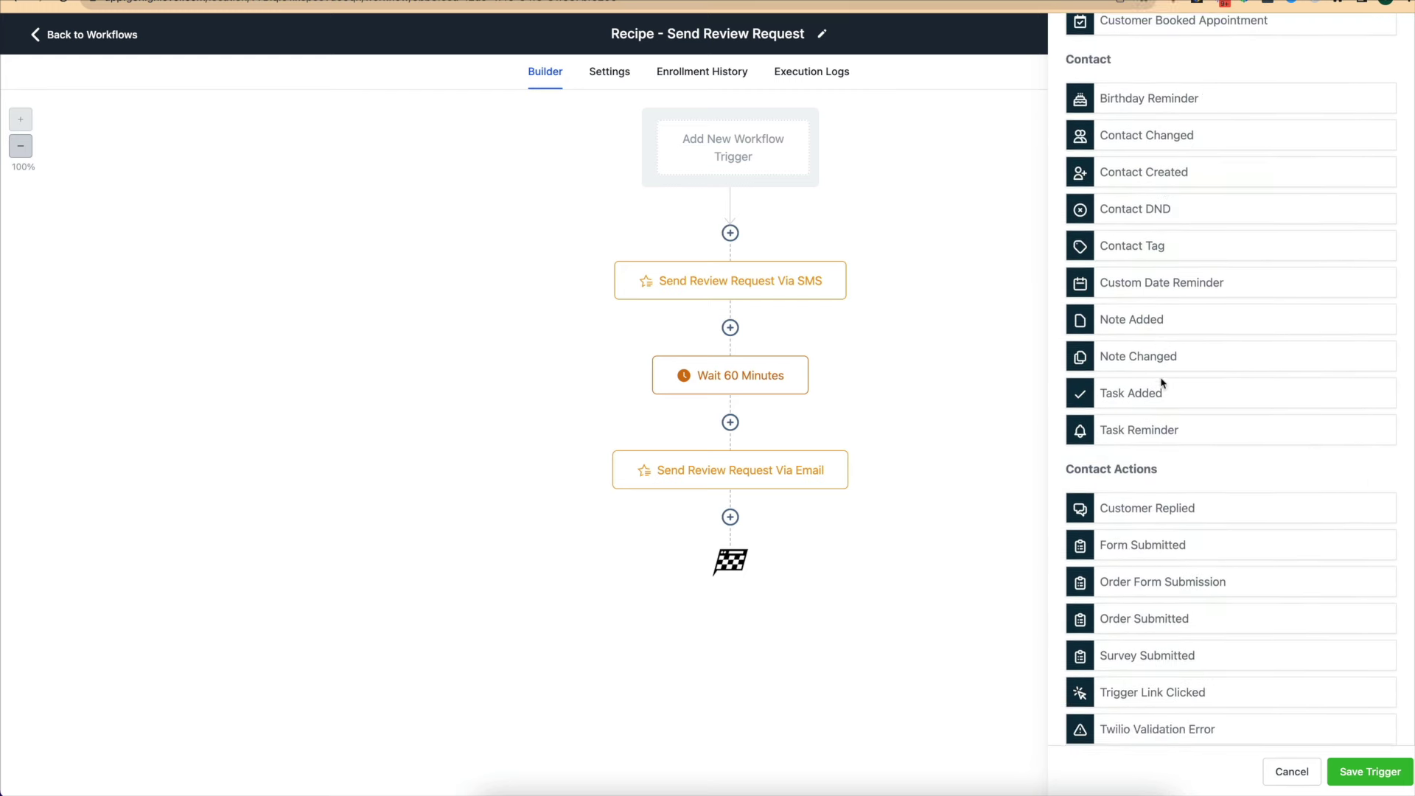
pyautogui.scroll(-1, 1162, 383)
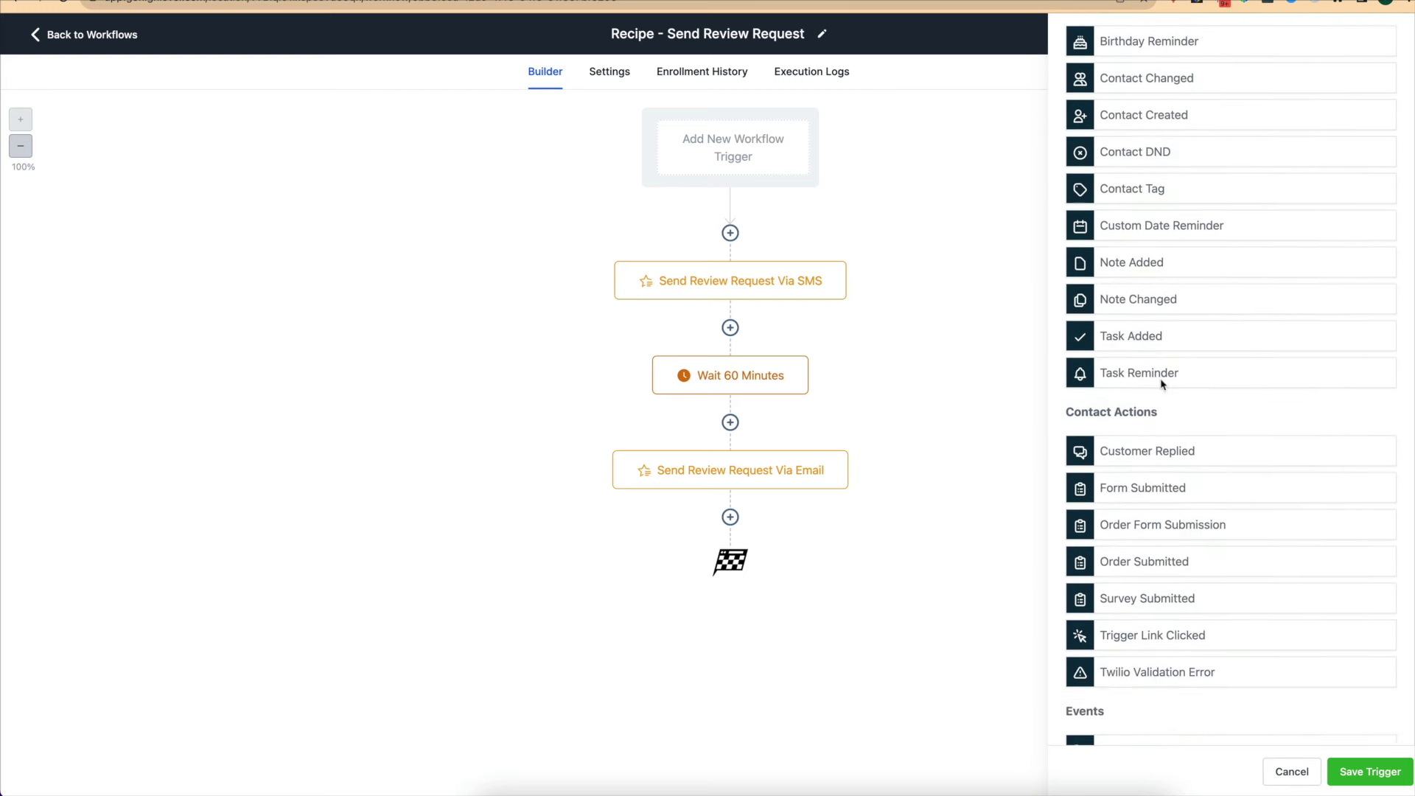
pyautogui.click(1149, 527)
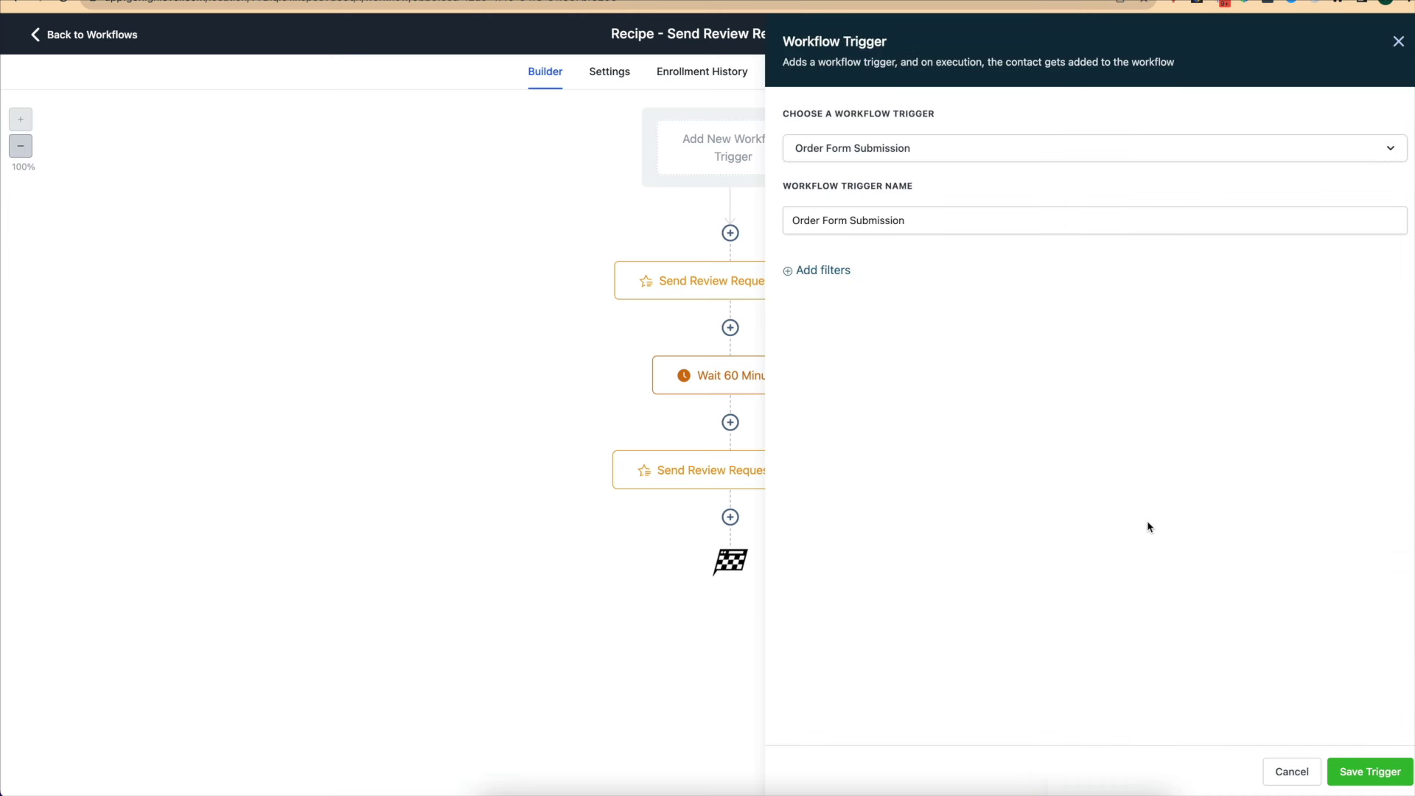
pyautogui.click(1371, 772)
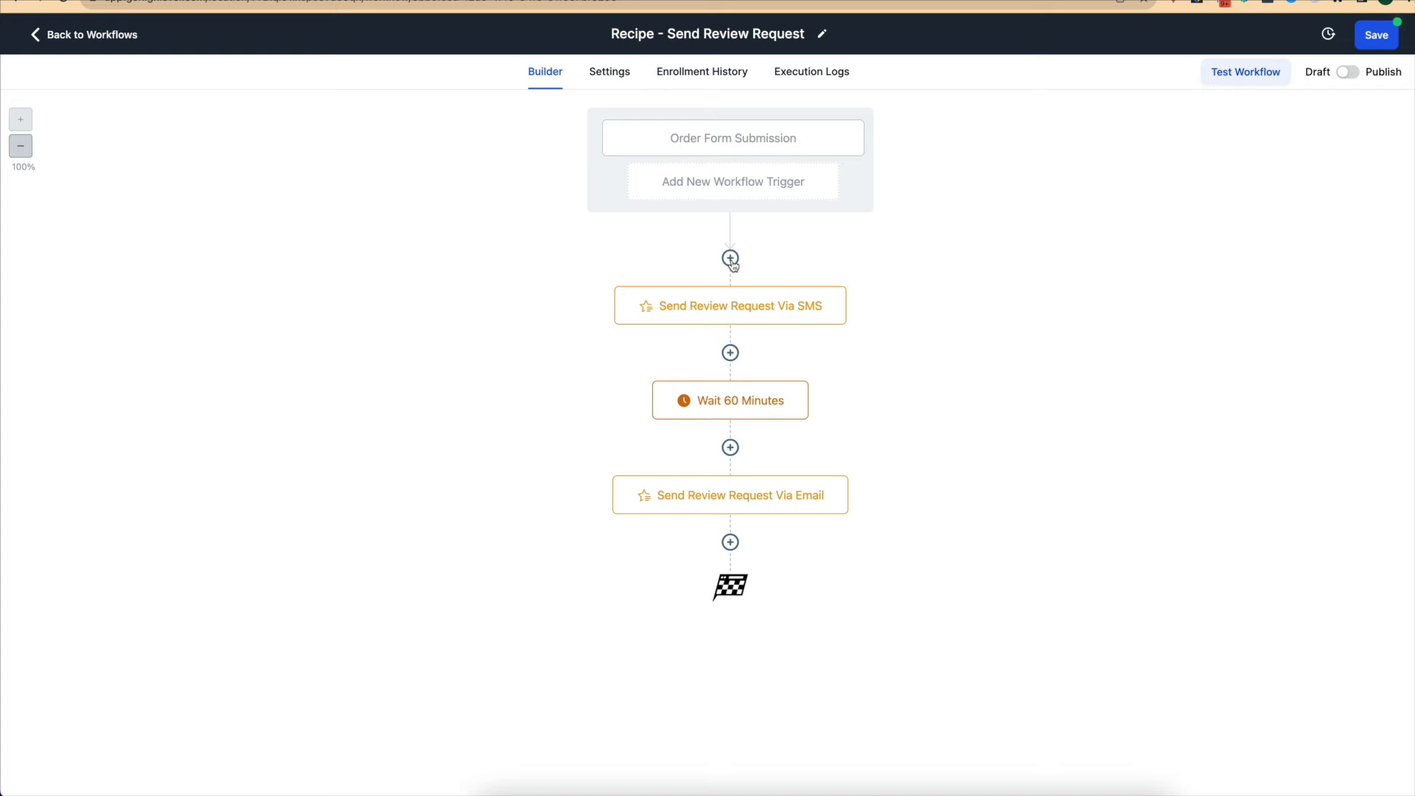
# Add a 3-day time delay named "Wait 3 Days" ahead of the SMS review request action.
pyautogui.click(731, 258)
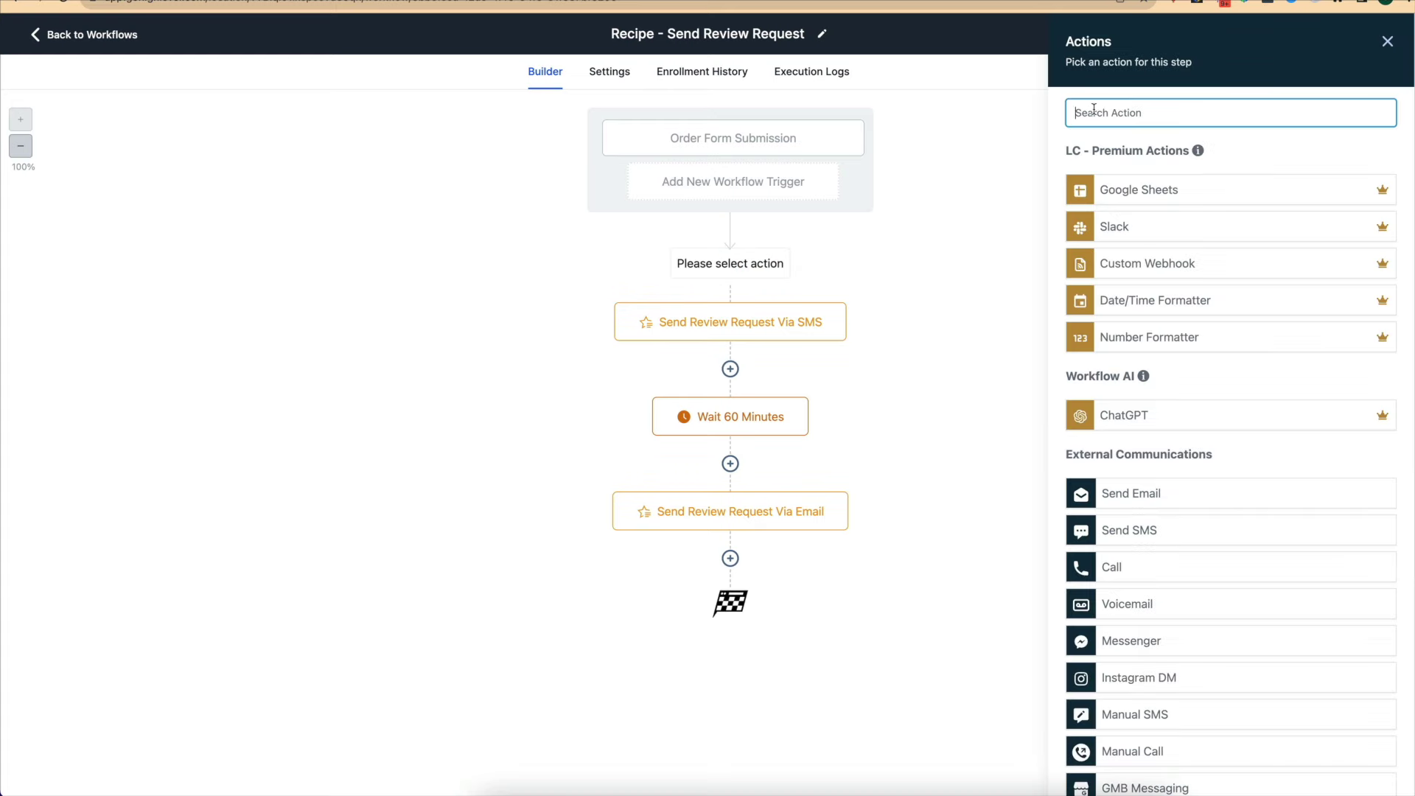
pyautogui.write('wait')
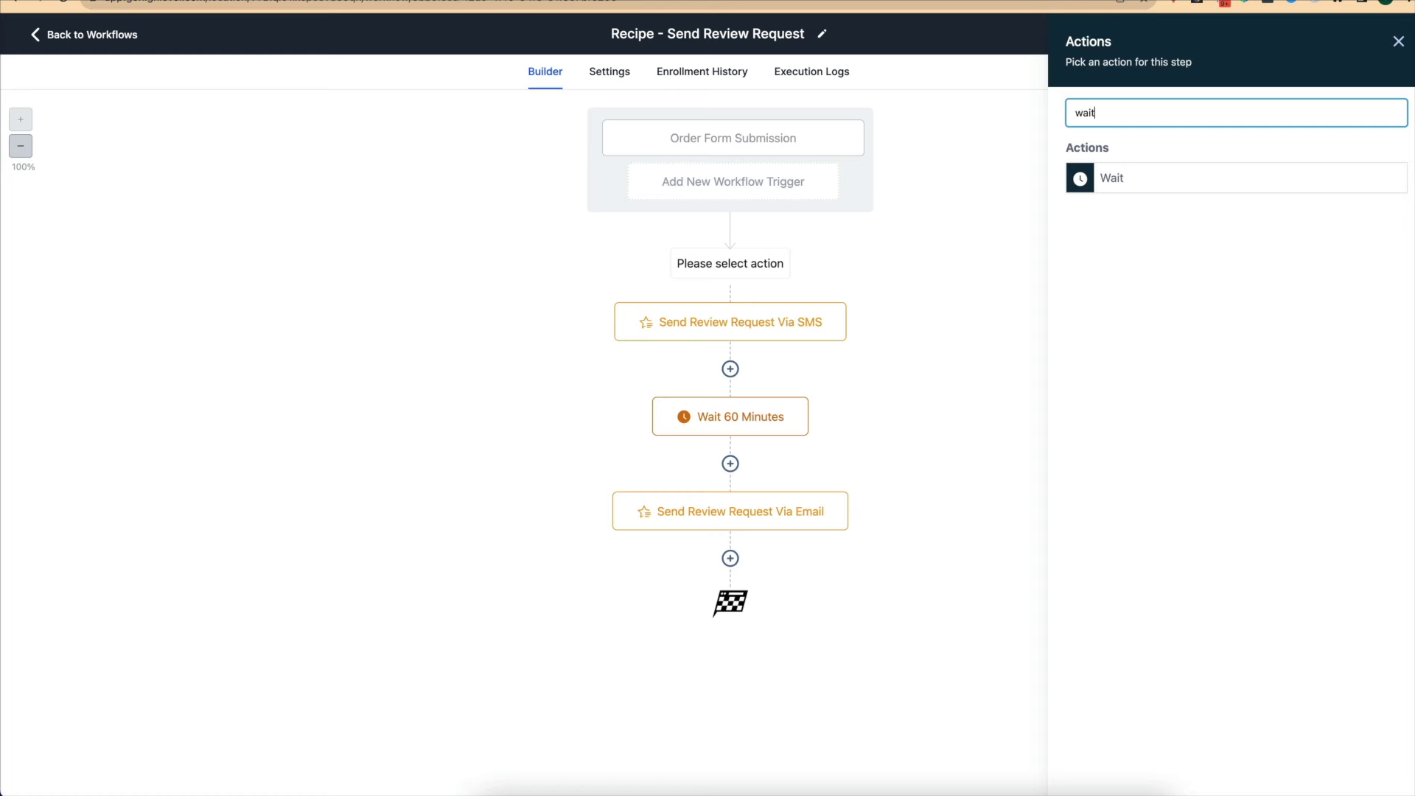
pyautogui.click(1107, 181)
pyautogui.moveTo(829, 273); pyautogui.dragTo(786, 261)
pyautogui.write('3')
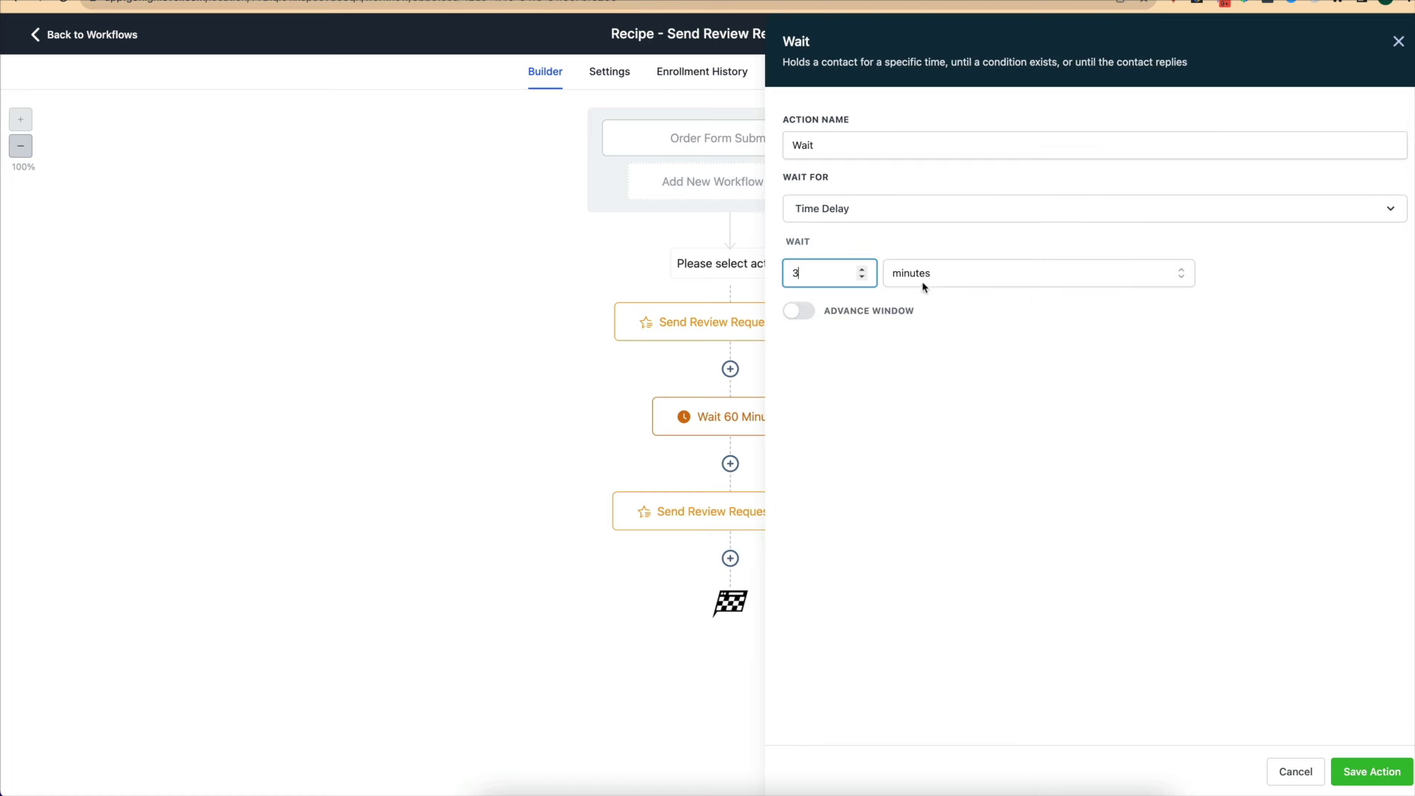
pyautogui.click(935, 277)
pyautogui.click(925, 372)
pyautogui.click(878, 146)
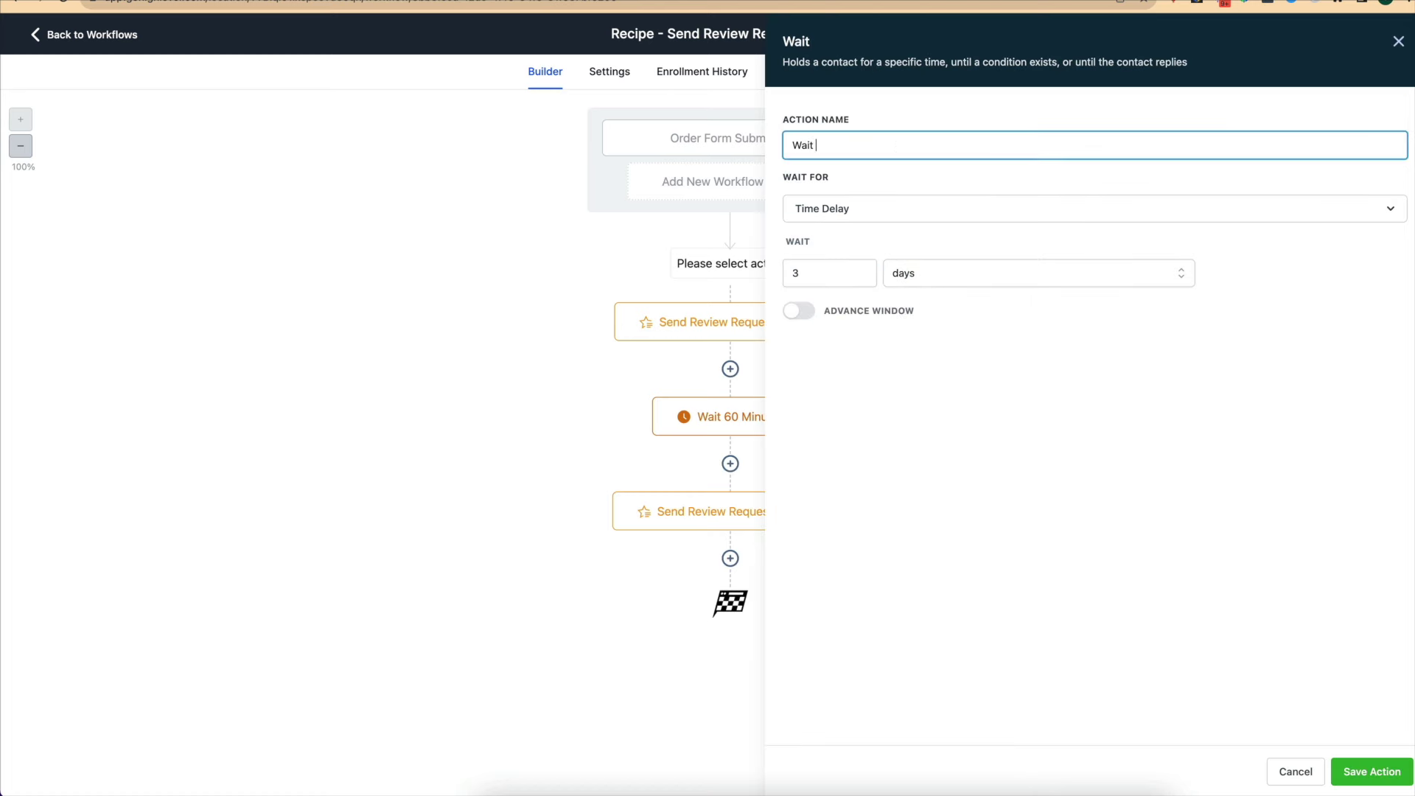
pyautogui.write('3 Days')
pyautogui.click(1375, 771)
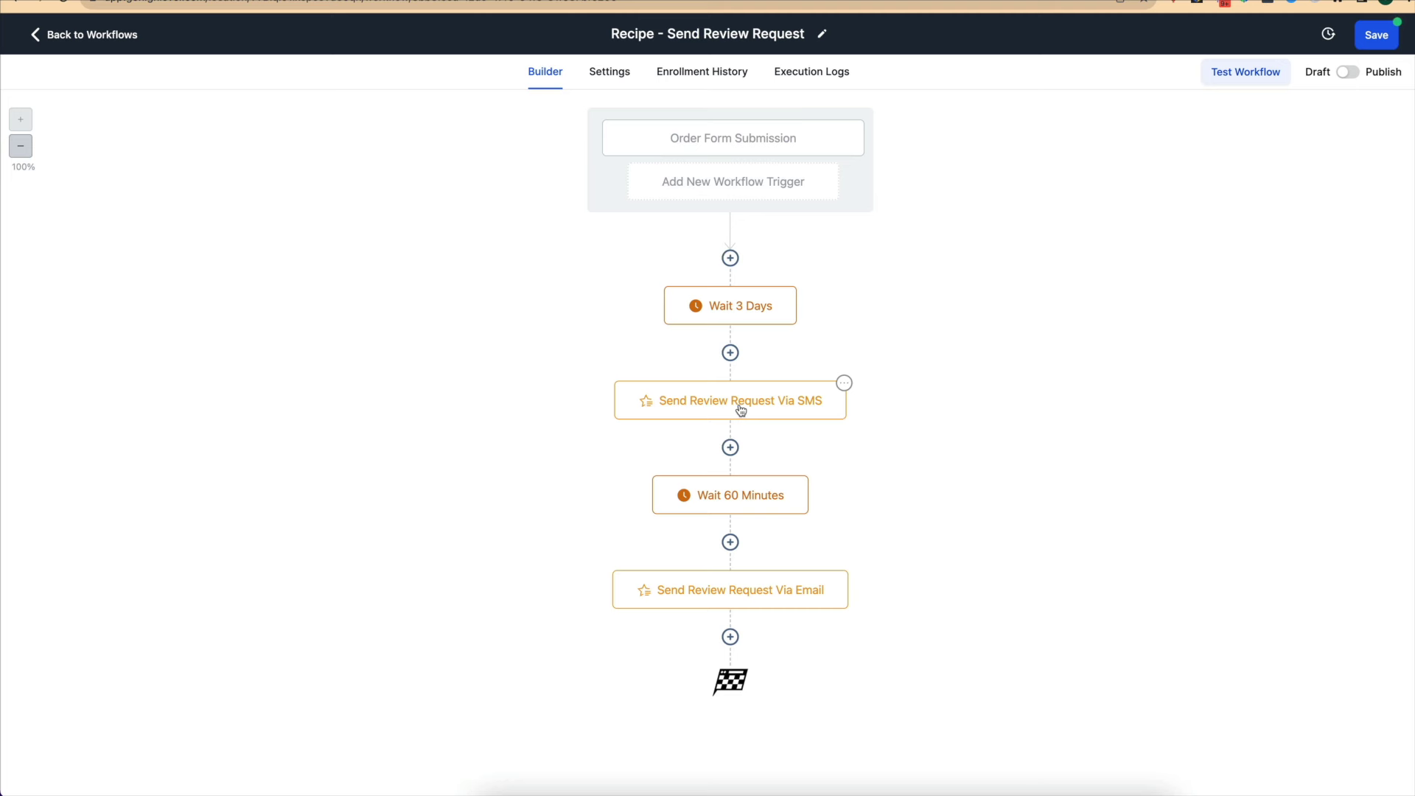
# Delete the Order Form Submission trigger from the workflow.
pyautogui.click(771, 139)
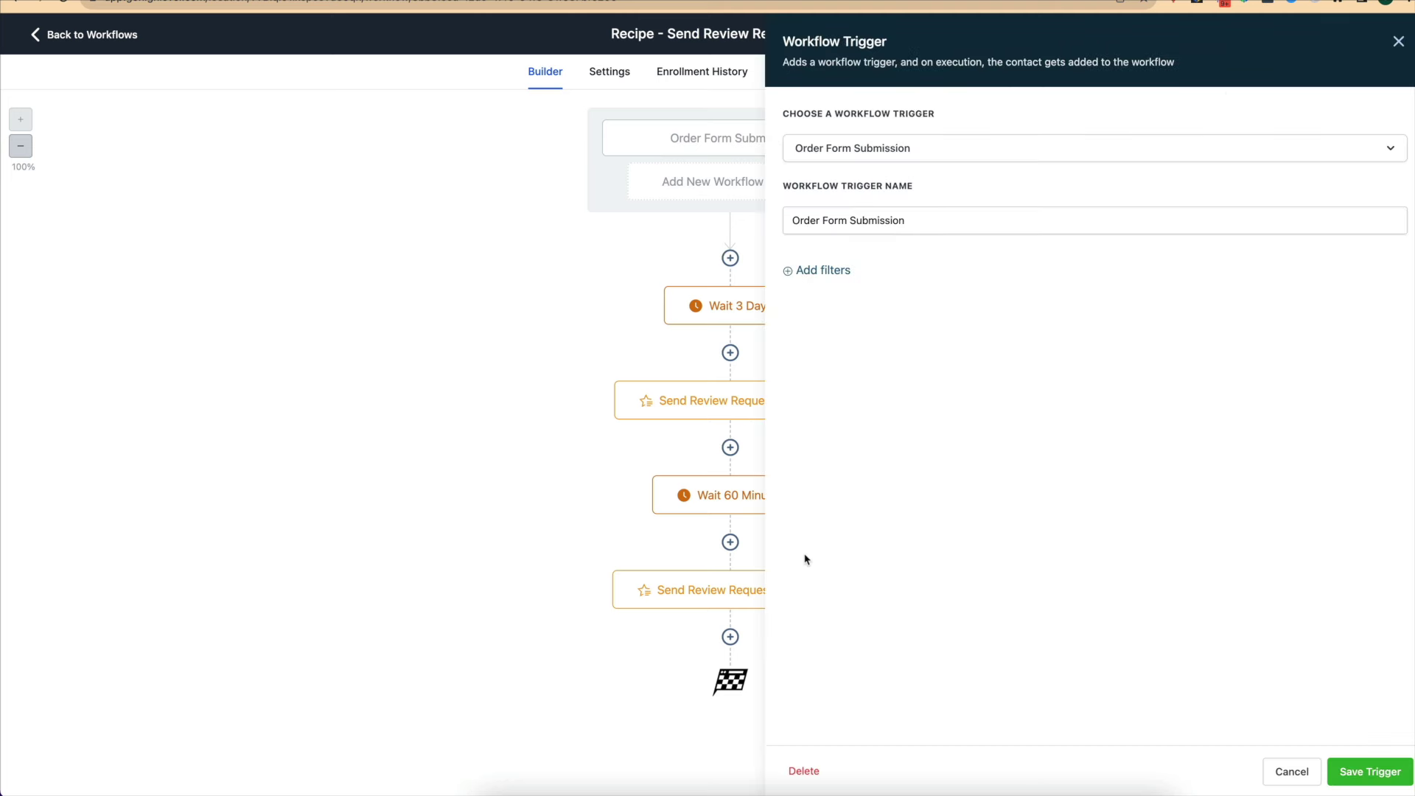
pyautogui.click(798, 771)
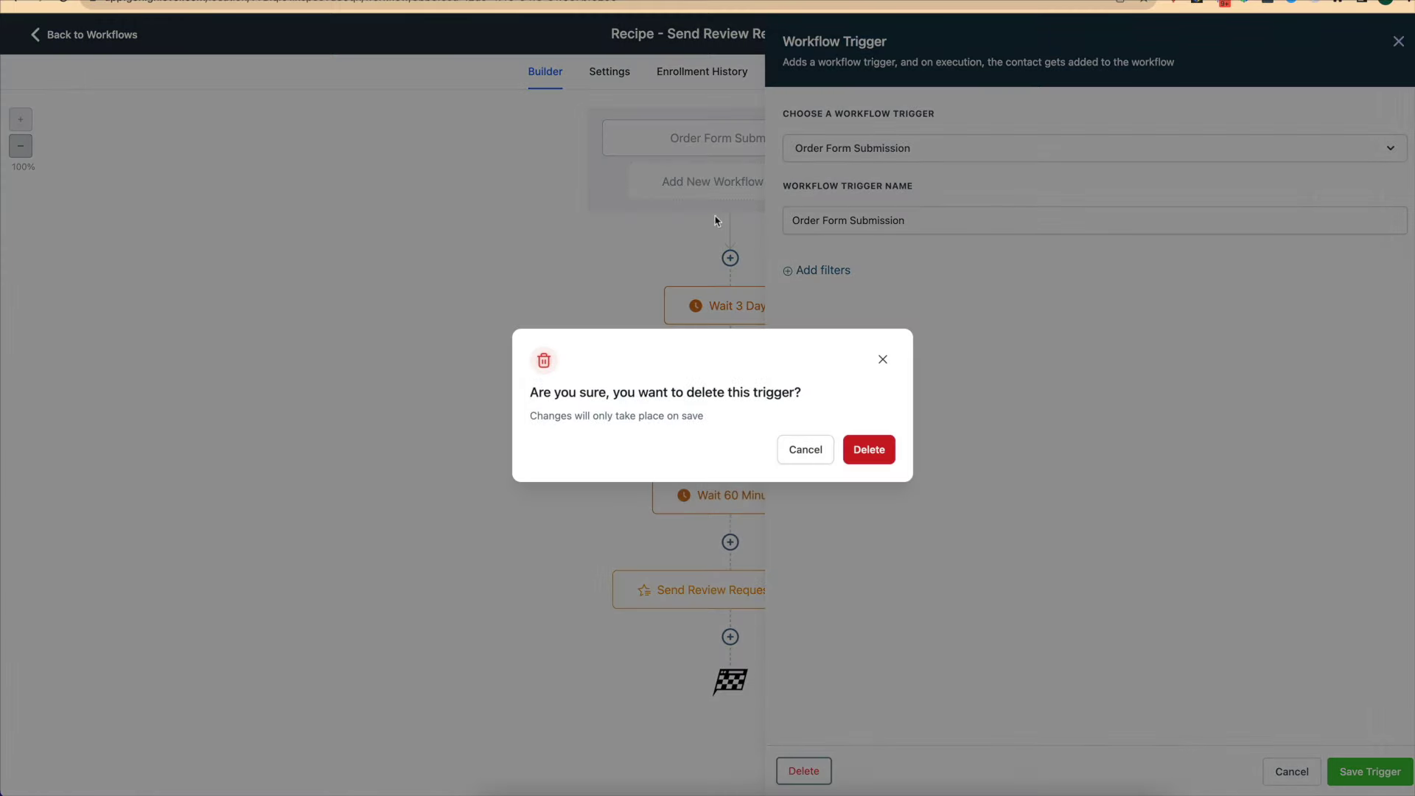
pyautogui.click(865, 448)
# Browse the available workflow triggers, including contact actions, events and membership, and leave the list without adding one.
pyautogui.click(766, 153)
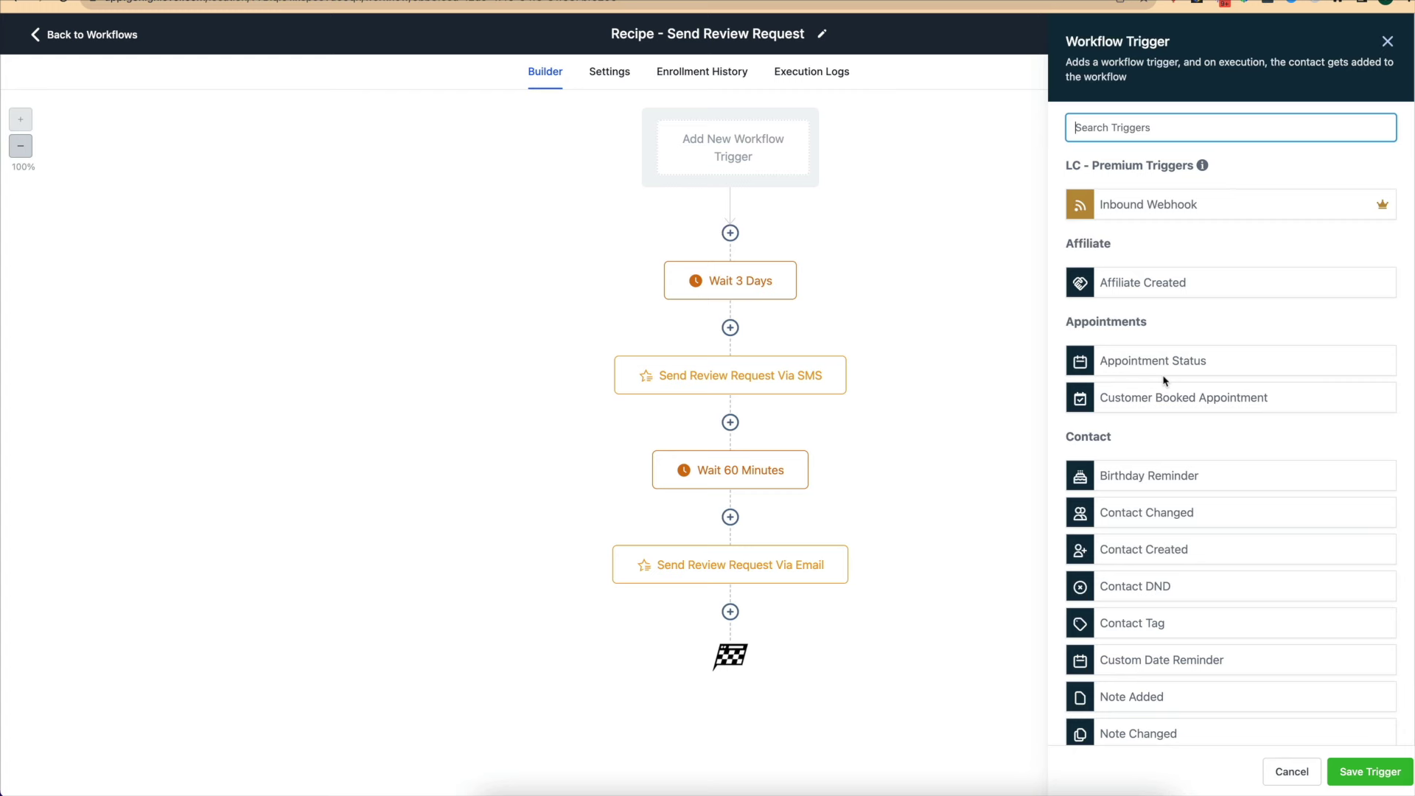
pyautogui.scroll(-6, 1164, 380)
pyautogui.scroll(-5, 1171, 393)
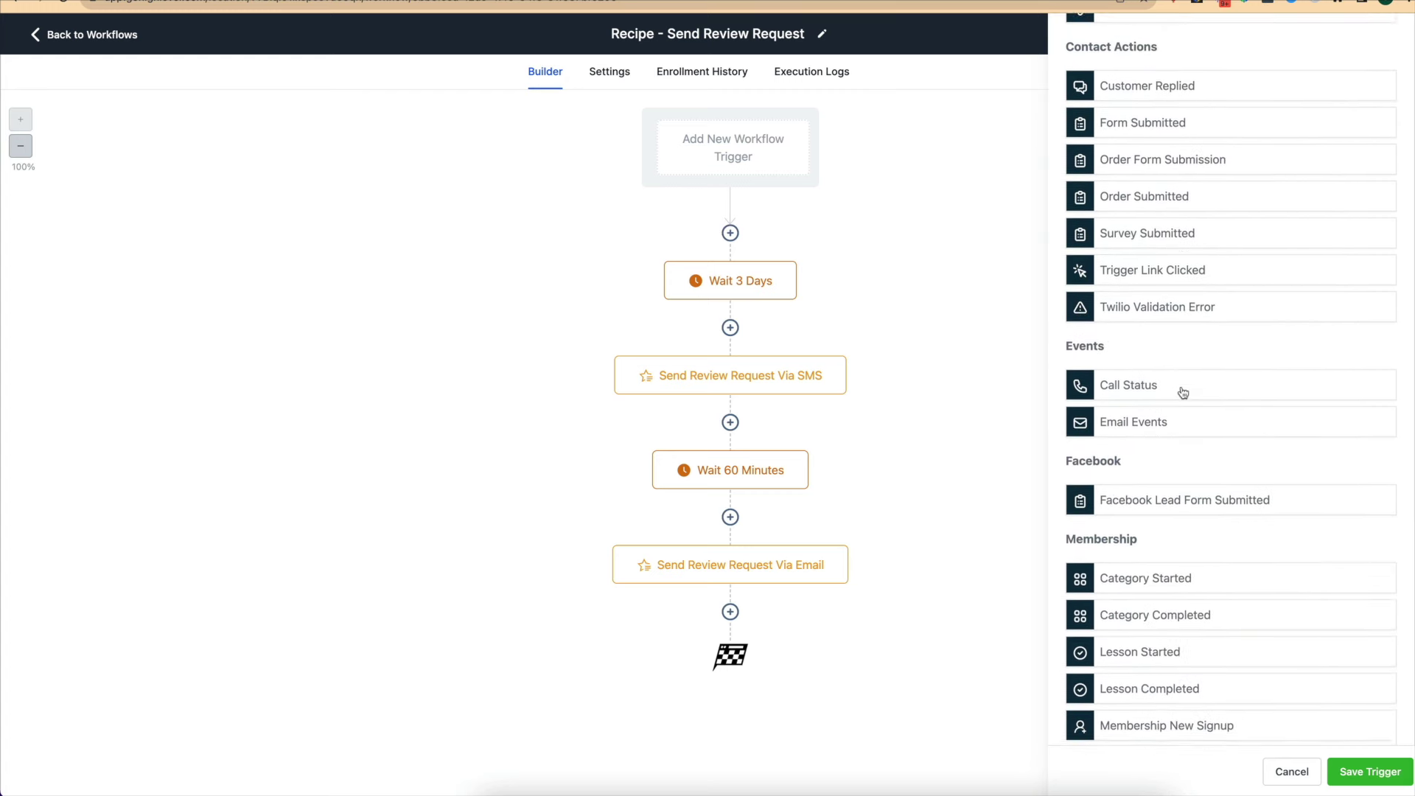
pyautogui.scroll(-1, 1183, 393)
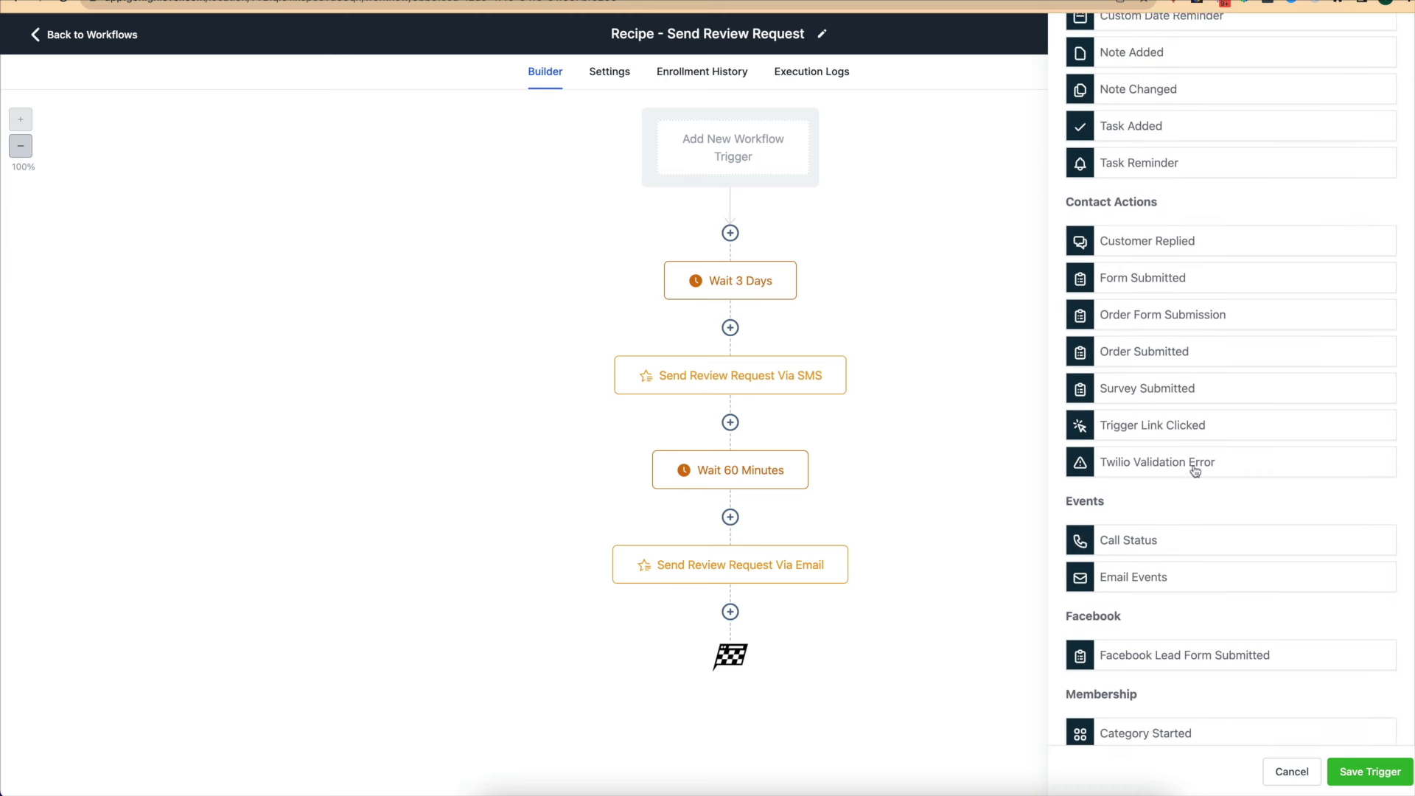
pyautogui.scroll(5, 1196, 465)
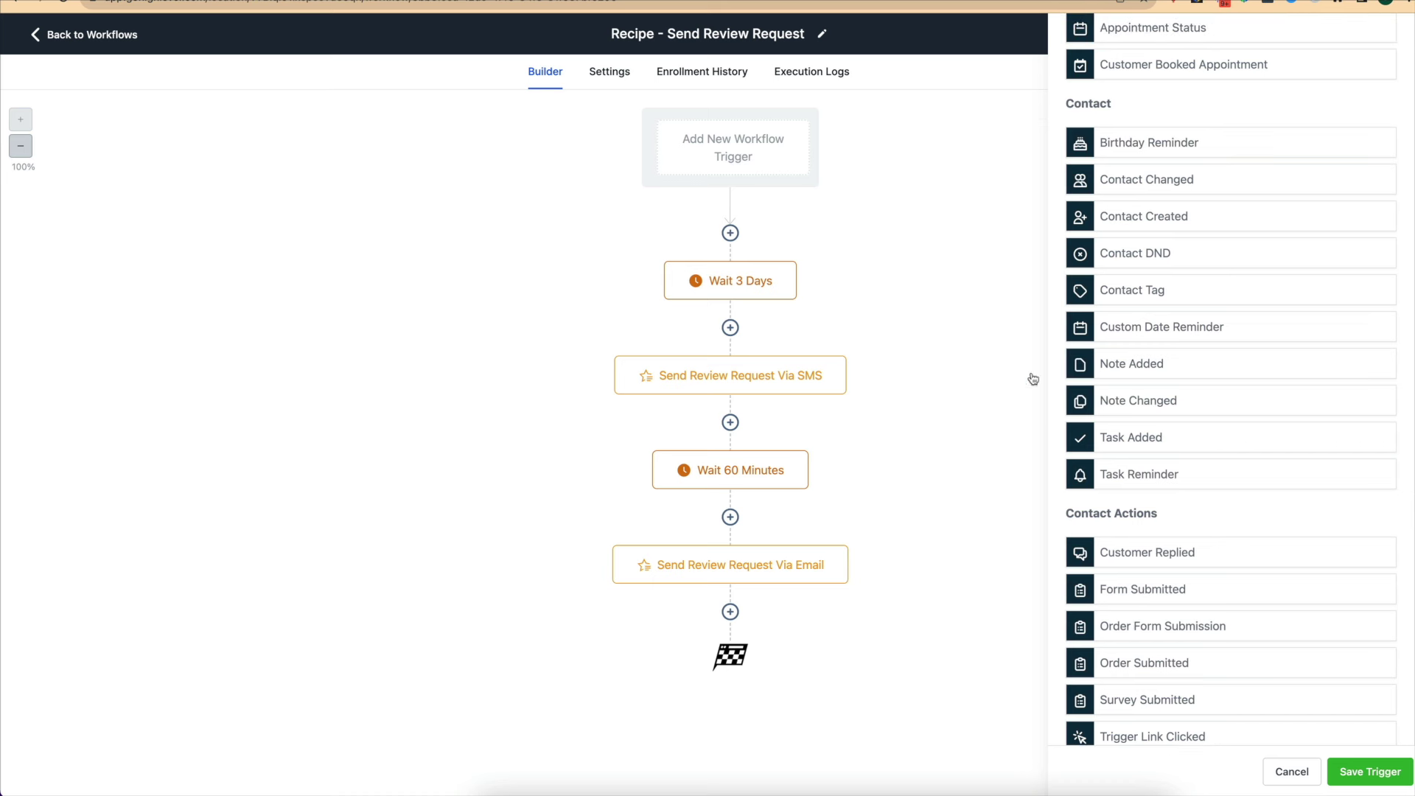
pyautogui.click(1303, 779)
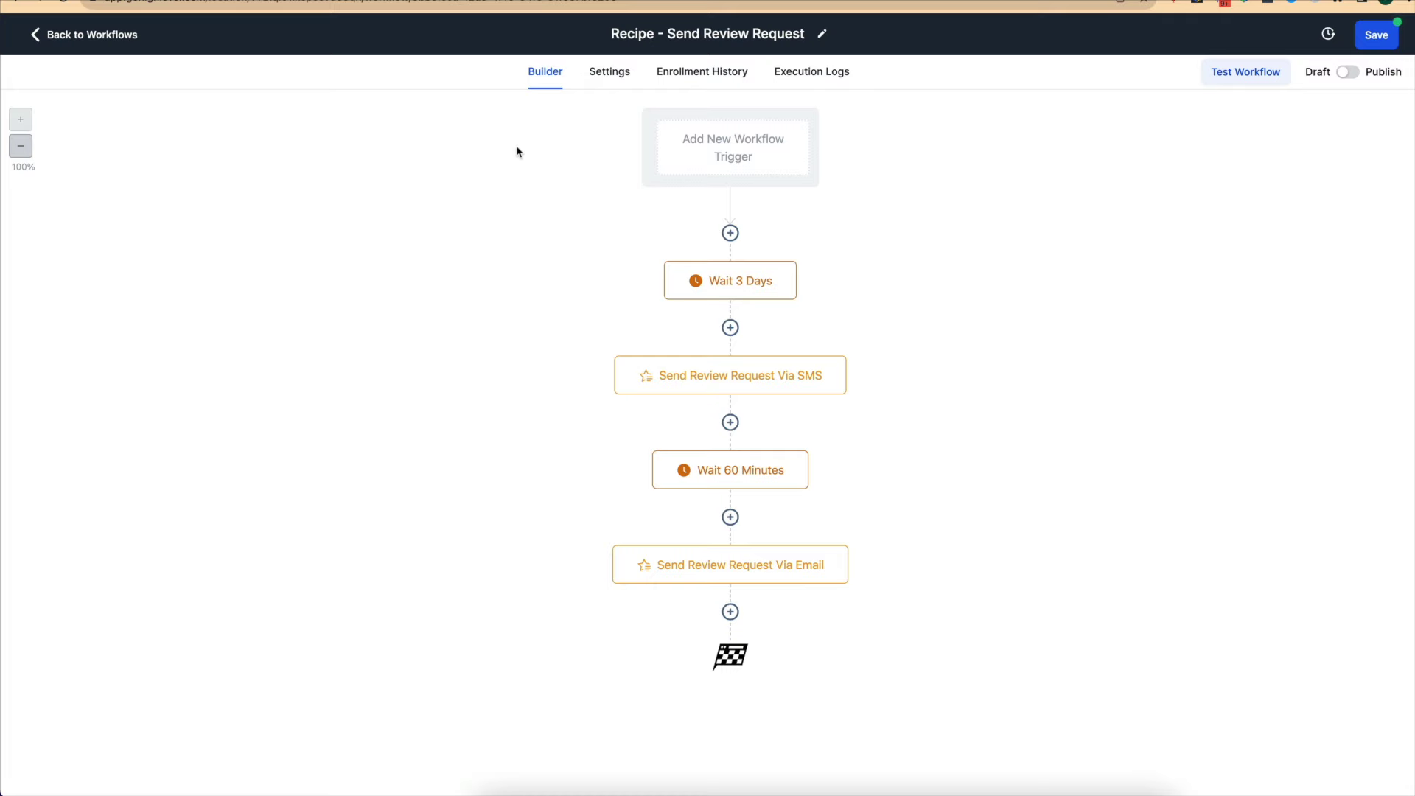
# Delete only the "Wait 3 Days" action from the workflow.
pyautogui.click(793, 264)
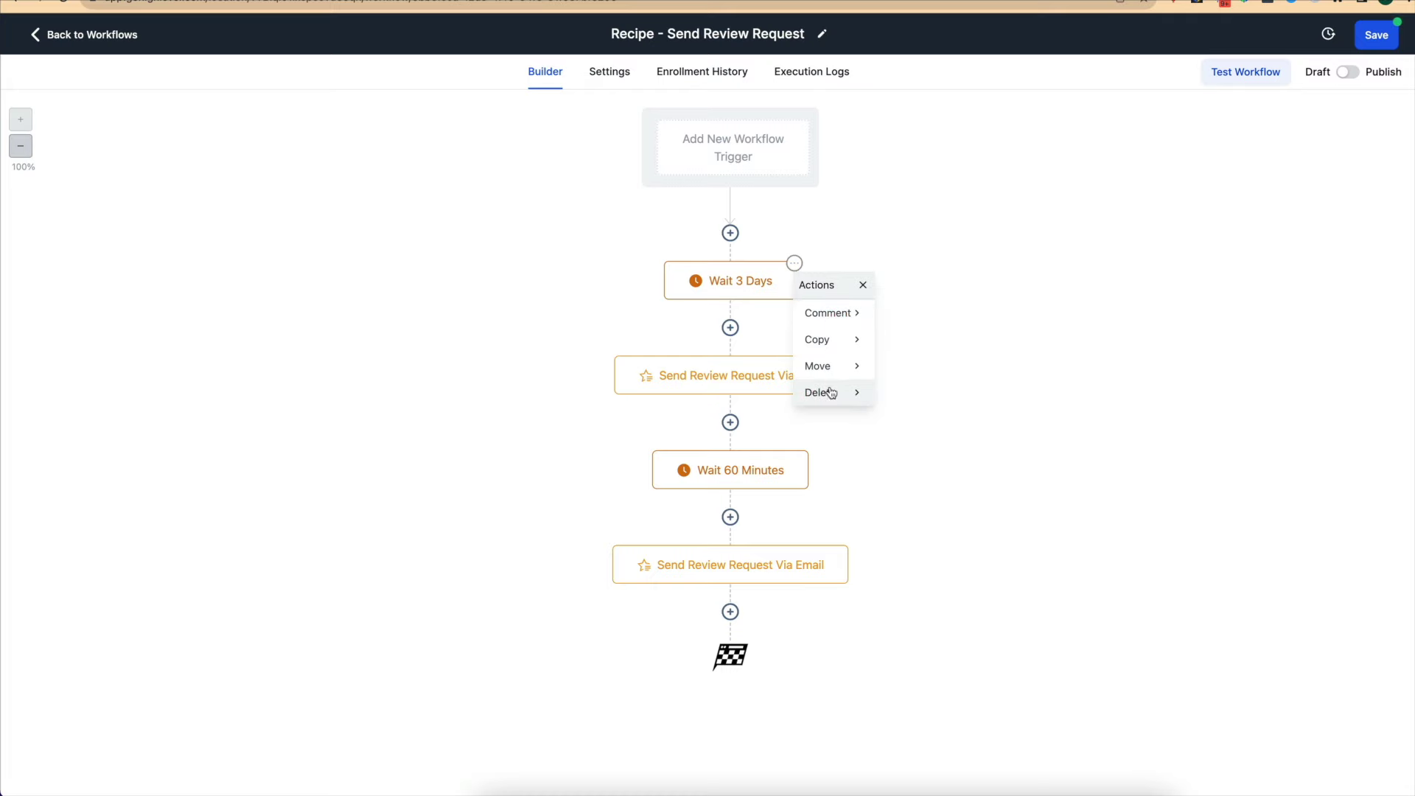
pyautogui.moveTo(829, 391)
pyautogui.click(908, 316)
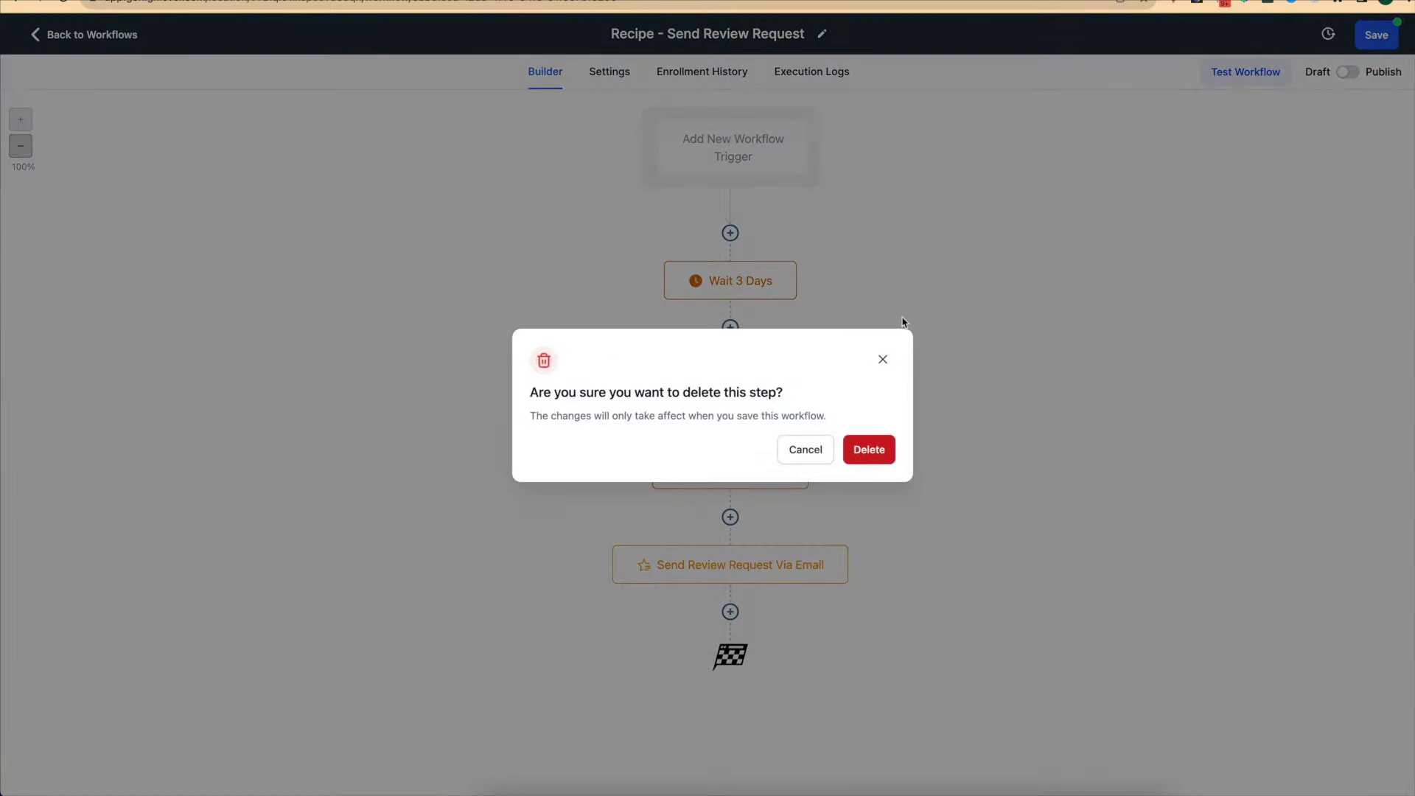
pyautogui.click(871, 448)
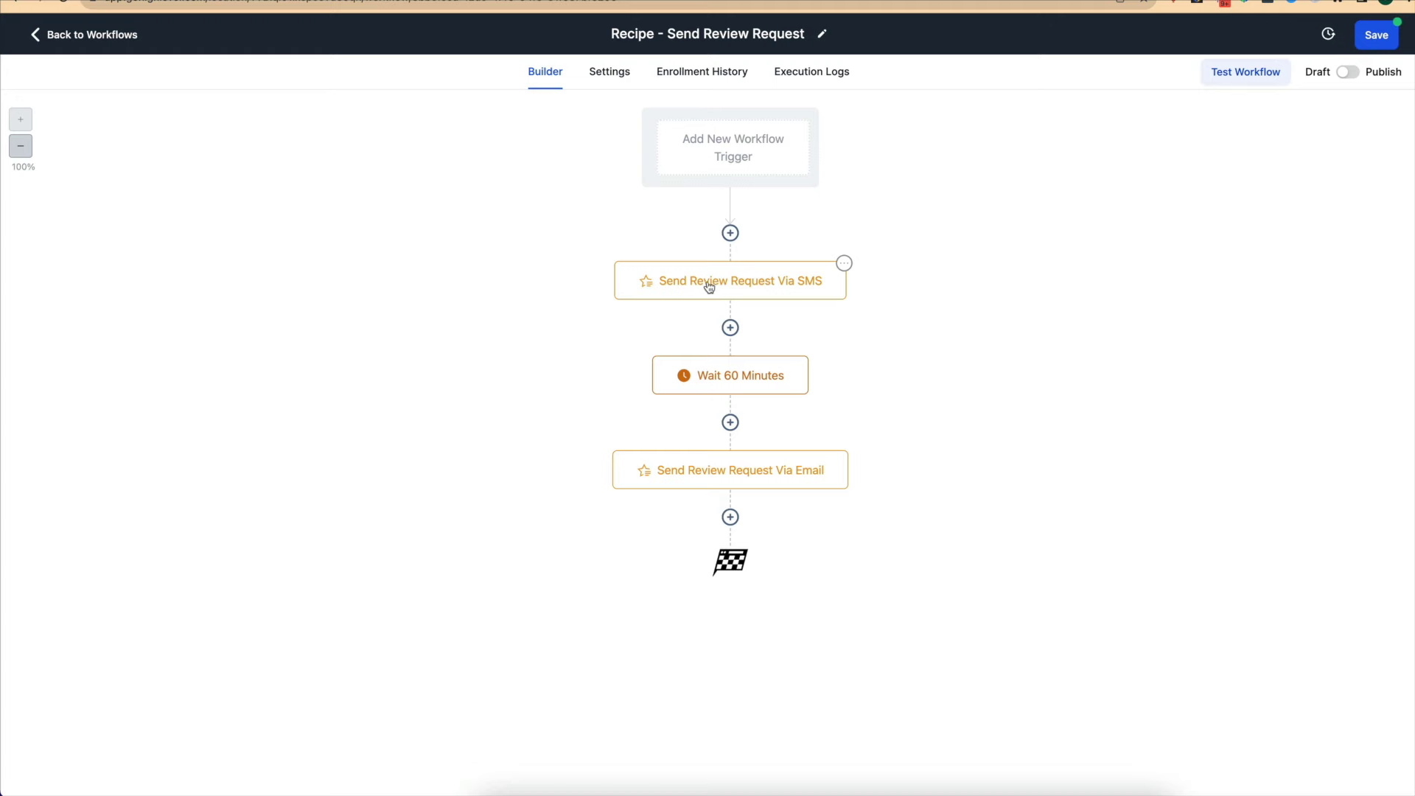
# Add a Send Review Request action with the SMS review type after the email review request and save the action.
pyautogui.click(731, 518)
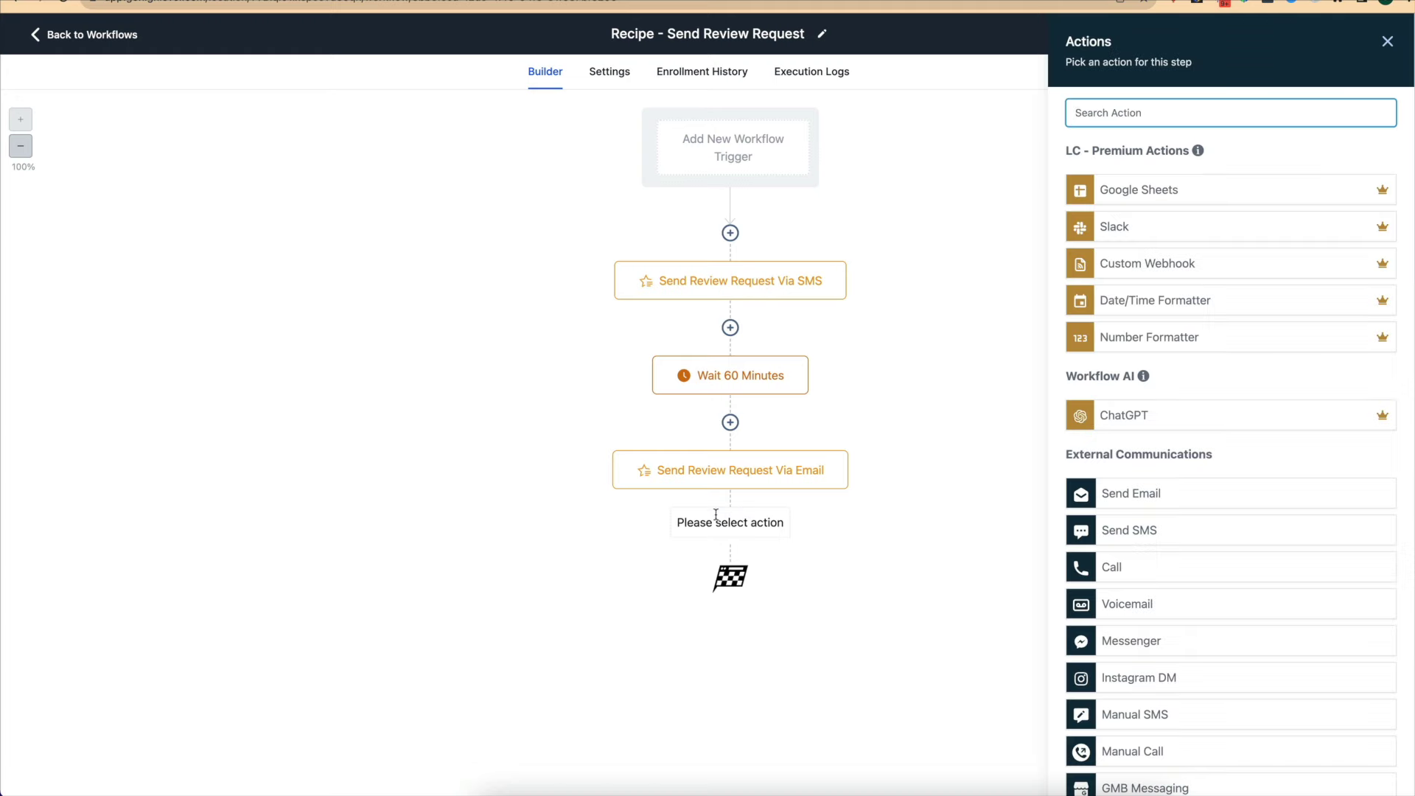
pyautogui.write('send')
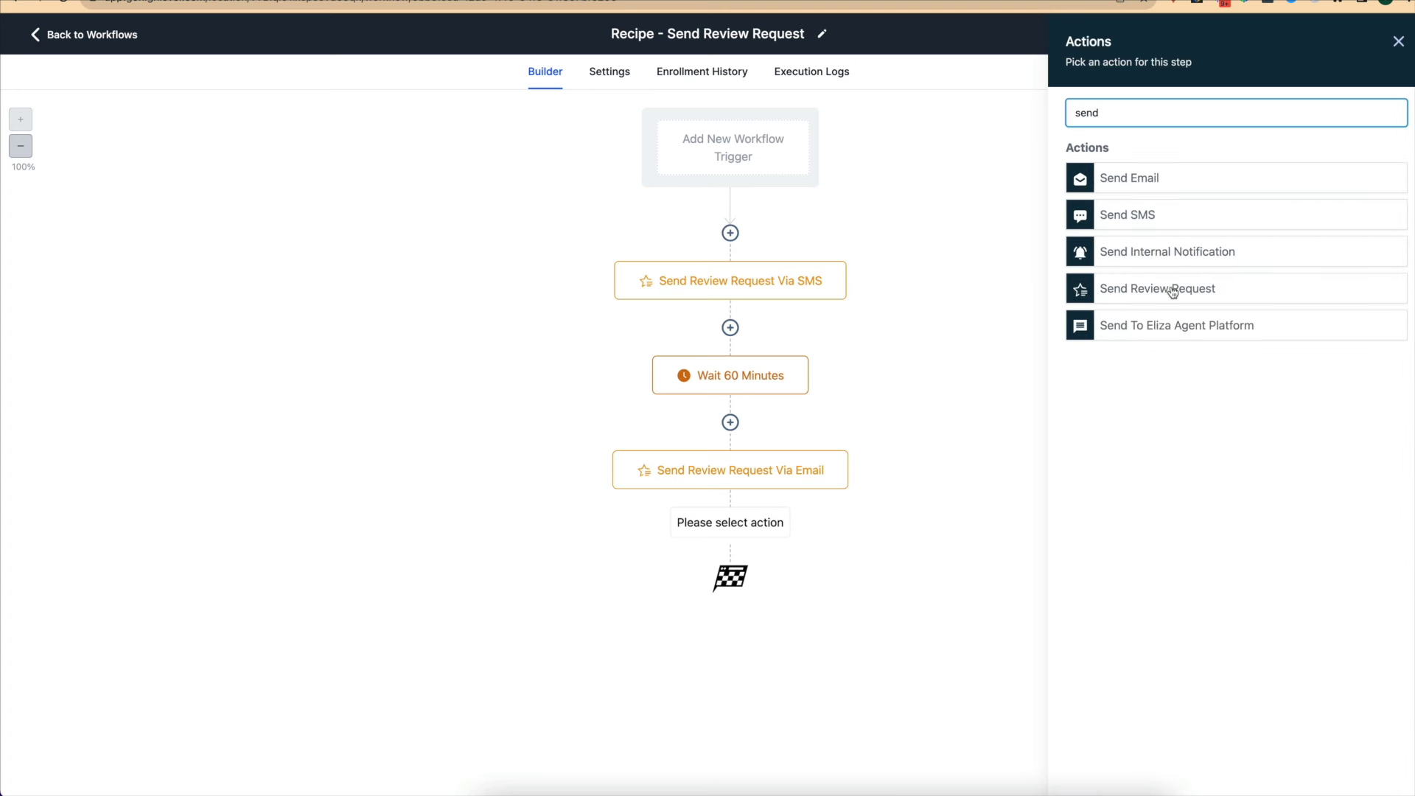
pyautogui.click(1172, 294)
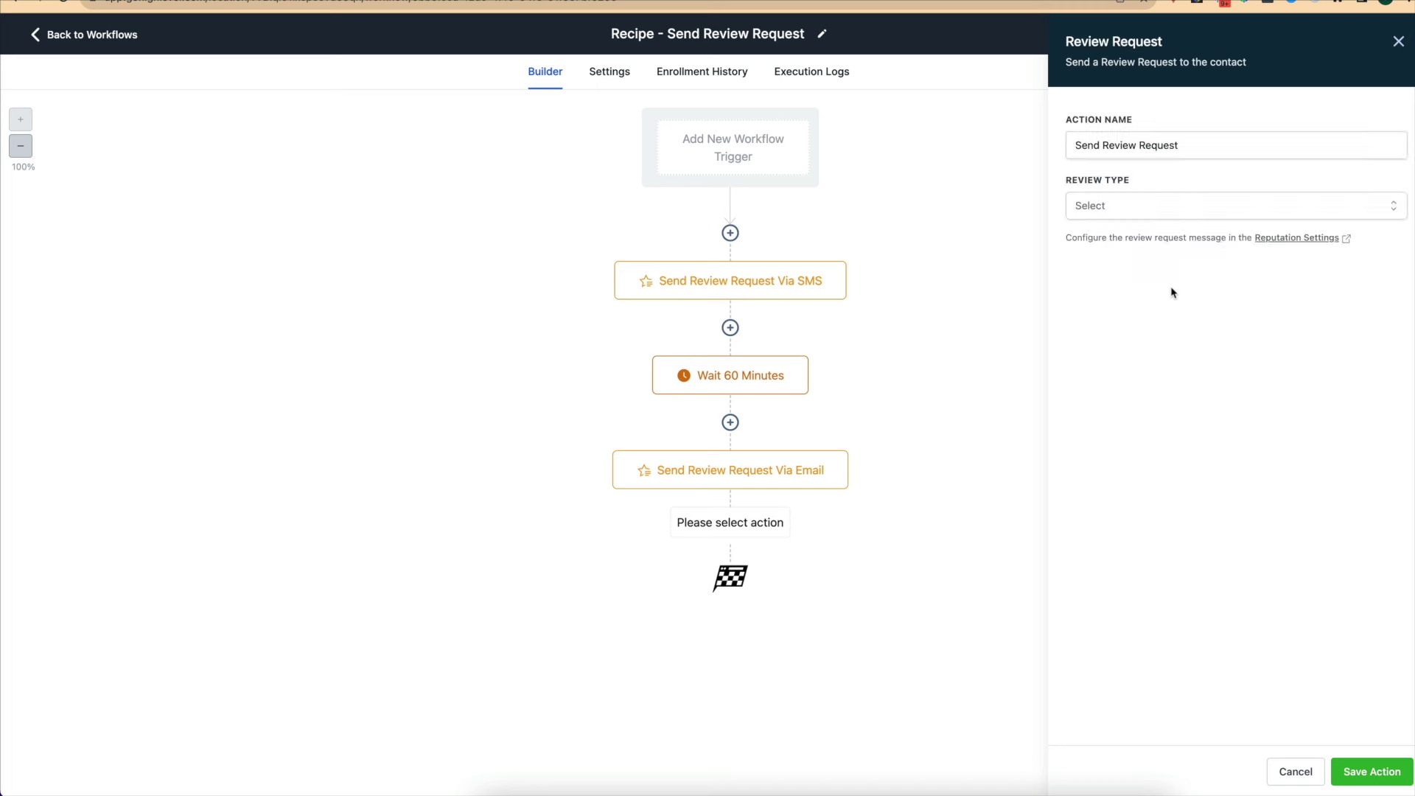
pyautogui.click(1132, 209)
pyautogui.click(1105, 240)
pyautogui.click(1121, 208)
pyautogui.click(1116, 268)
pyautogui.click(1364, 772)
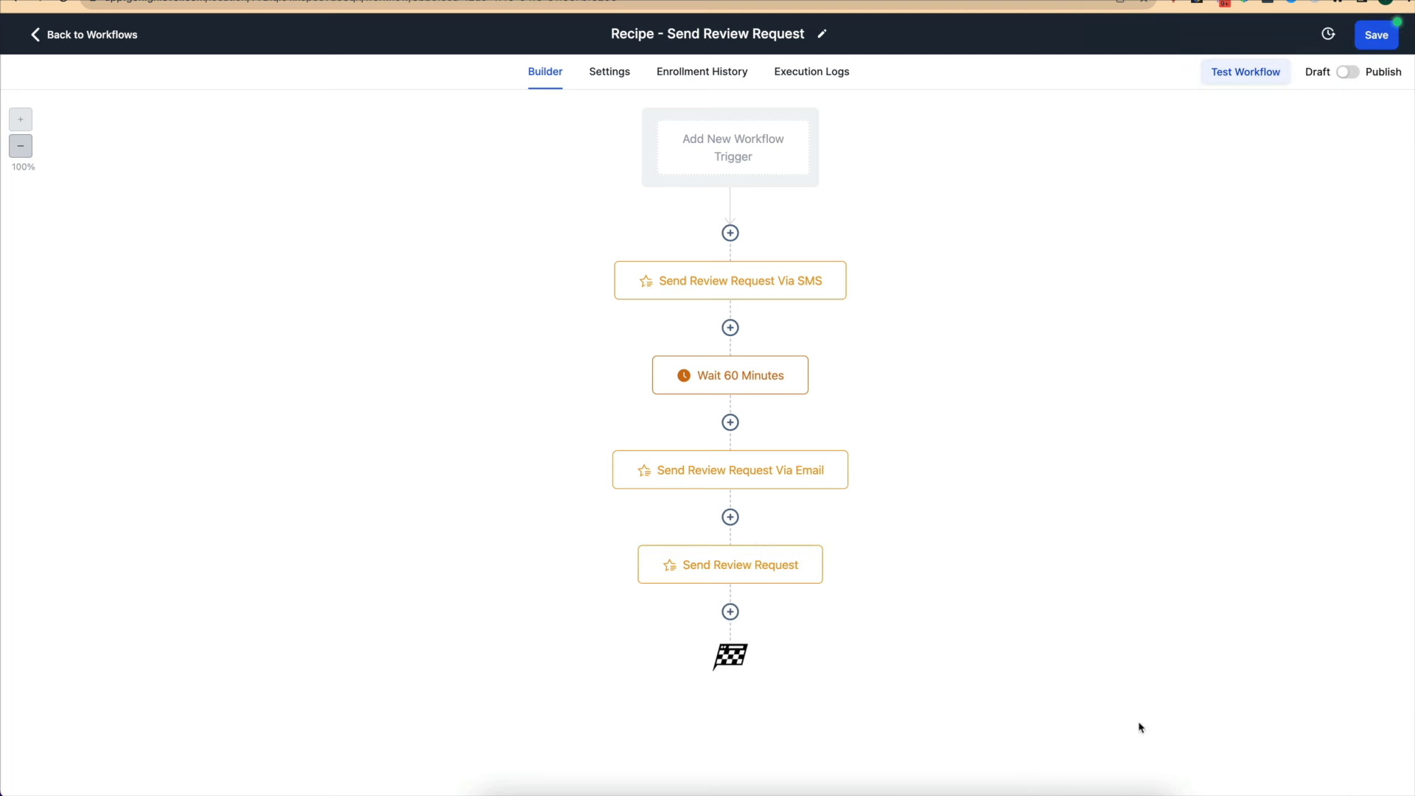
# Delete the Send Review Request action at the end of the workflow.
pyautogui.click(777, 580)
pyautogui.click(1086, 770)
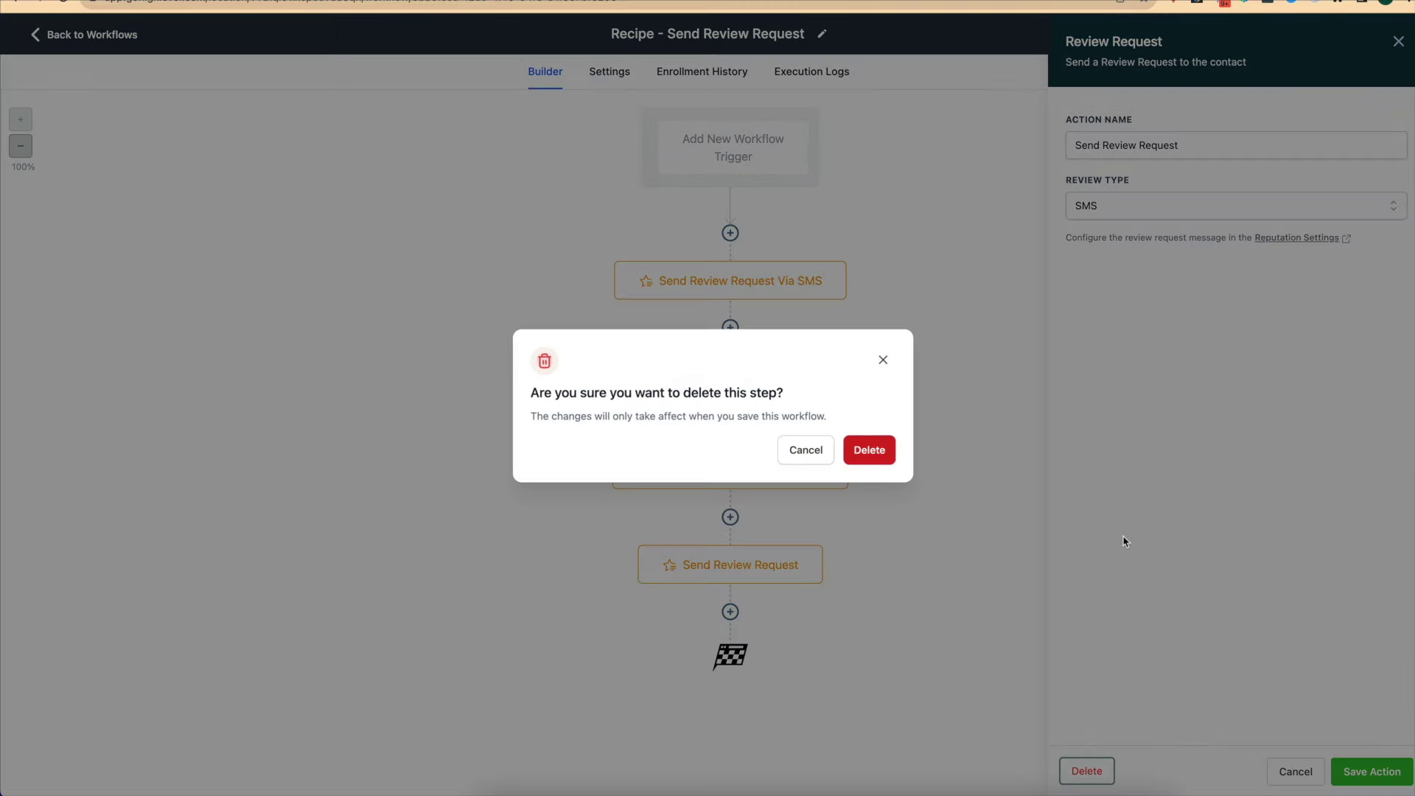
pyautogui.click(874, 451)
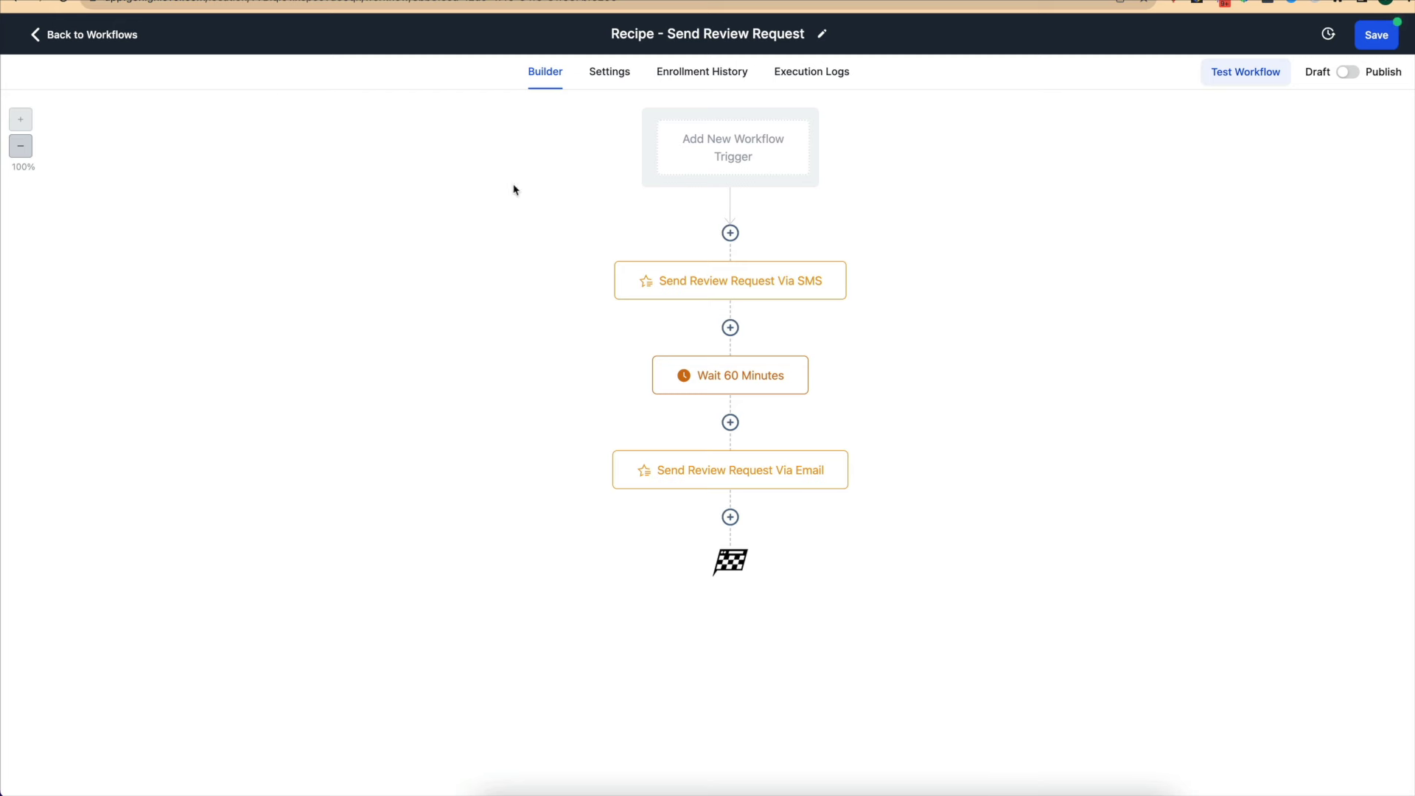
# Leave the workflow builder without saving the pending changes and open the Launchpad.
pyautogui.click(108, 35)
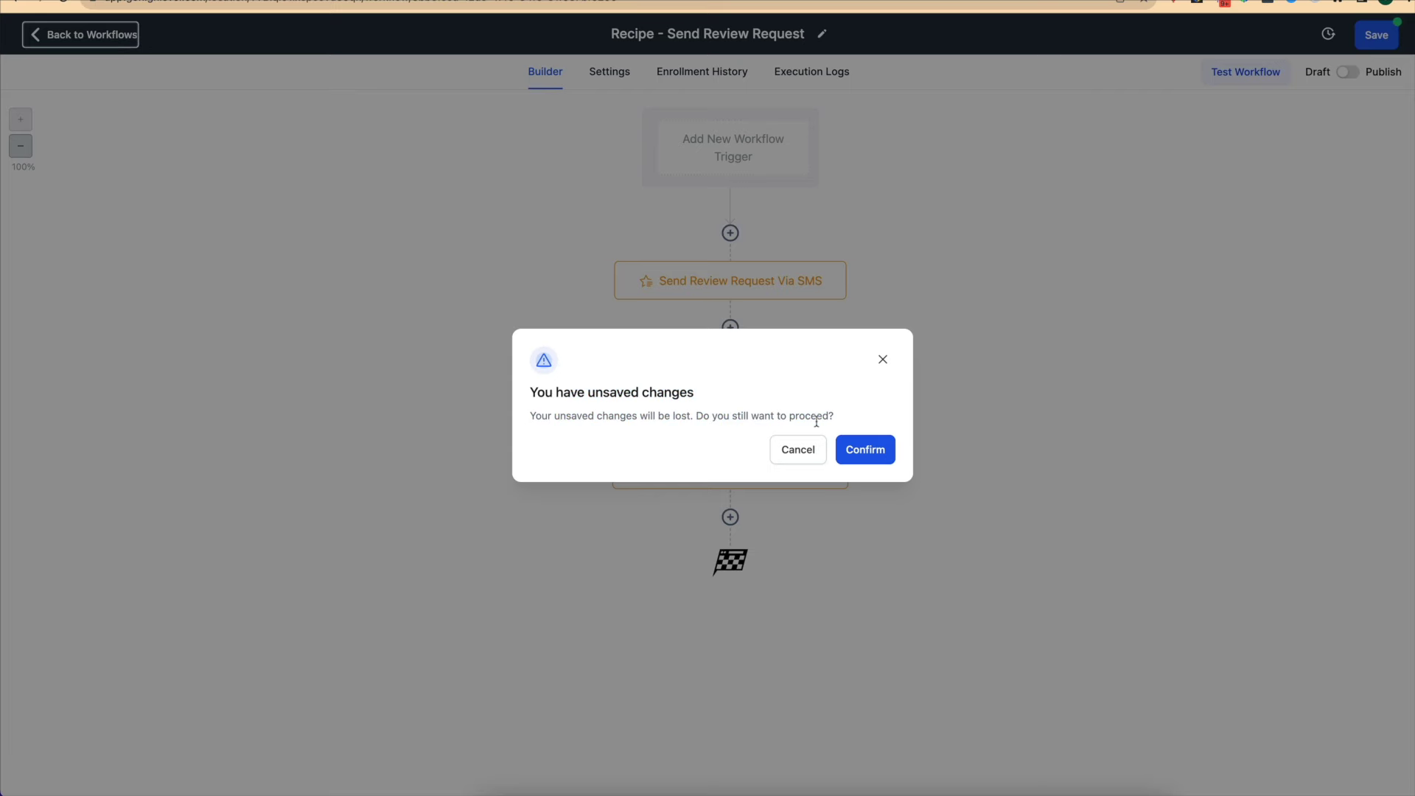
pyautogui.click(862, 451)
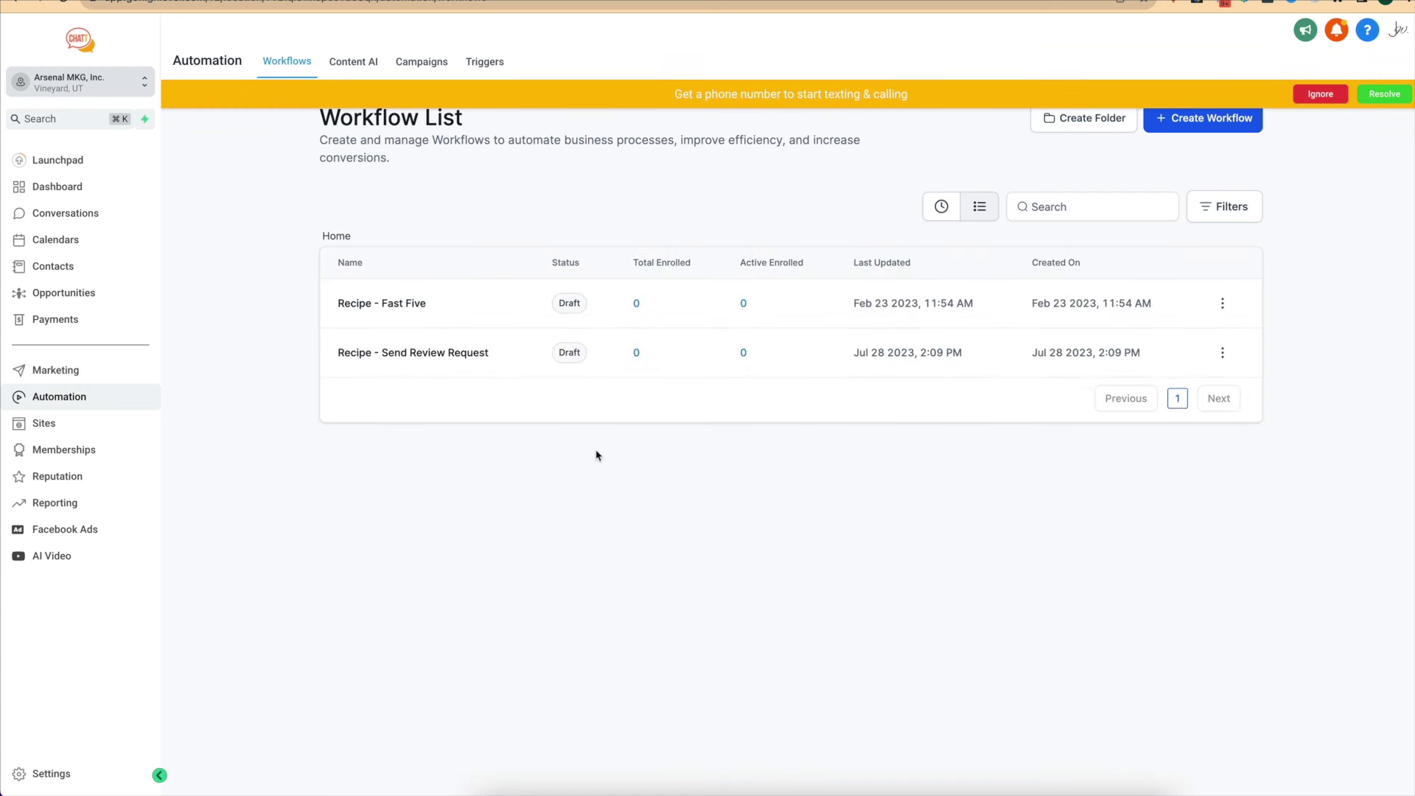
pyautogui.click(86, 162)
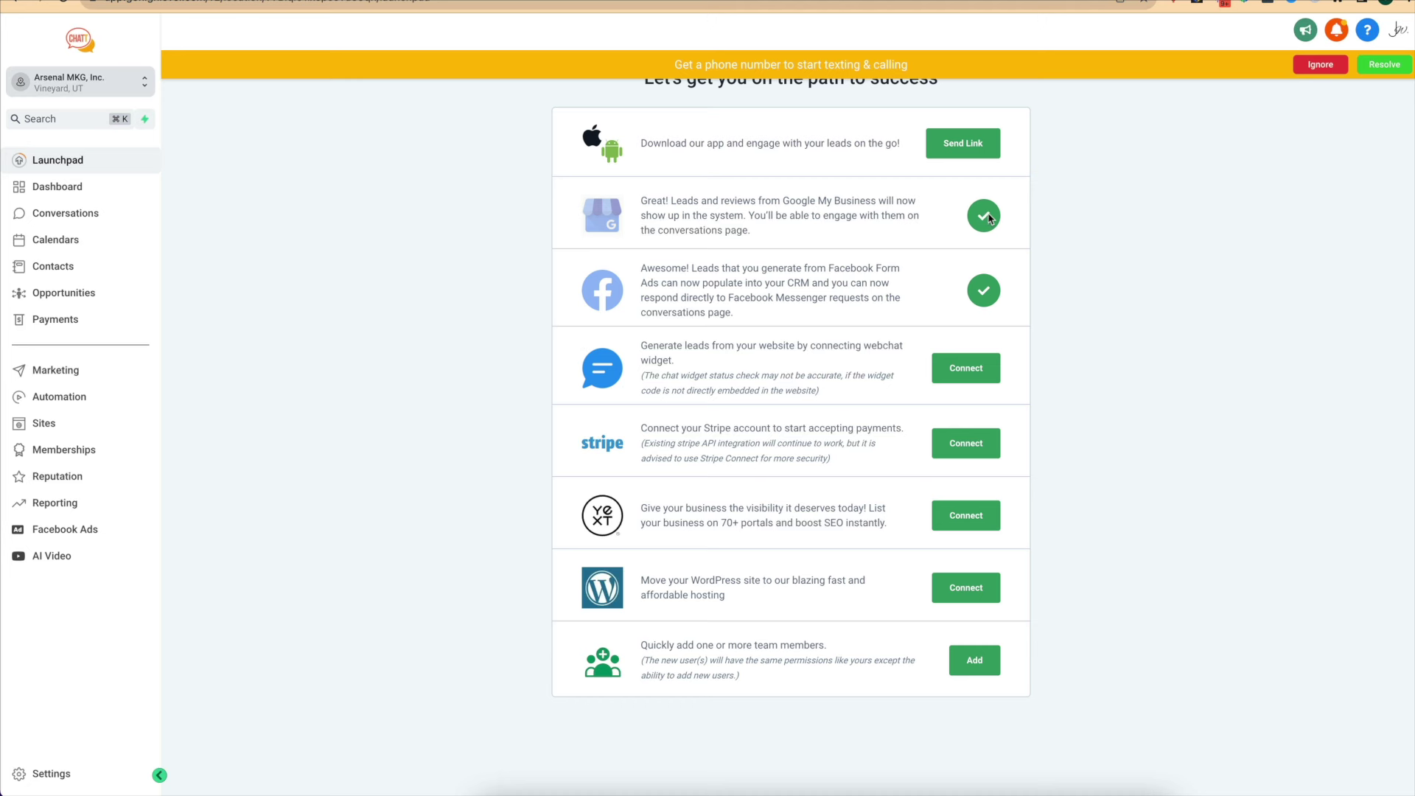
# Open the Reputation Management settings and review the review link, request behavior, and SMS and email request sections.
pyautogui.click(33, 779)
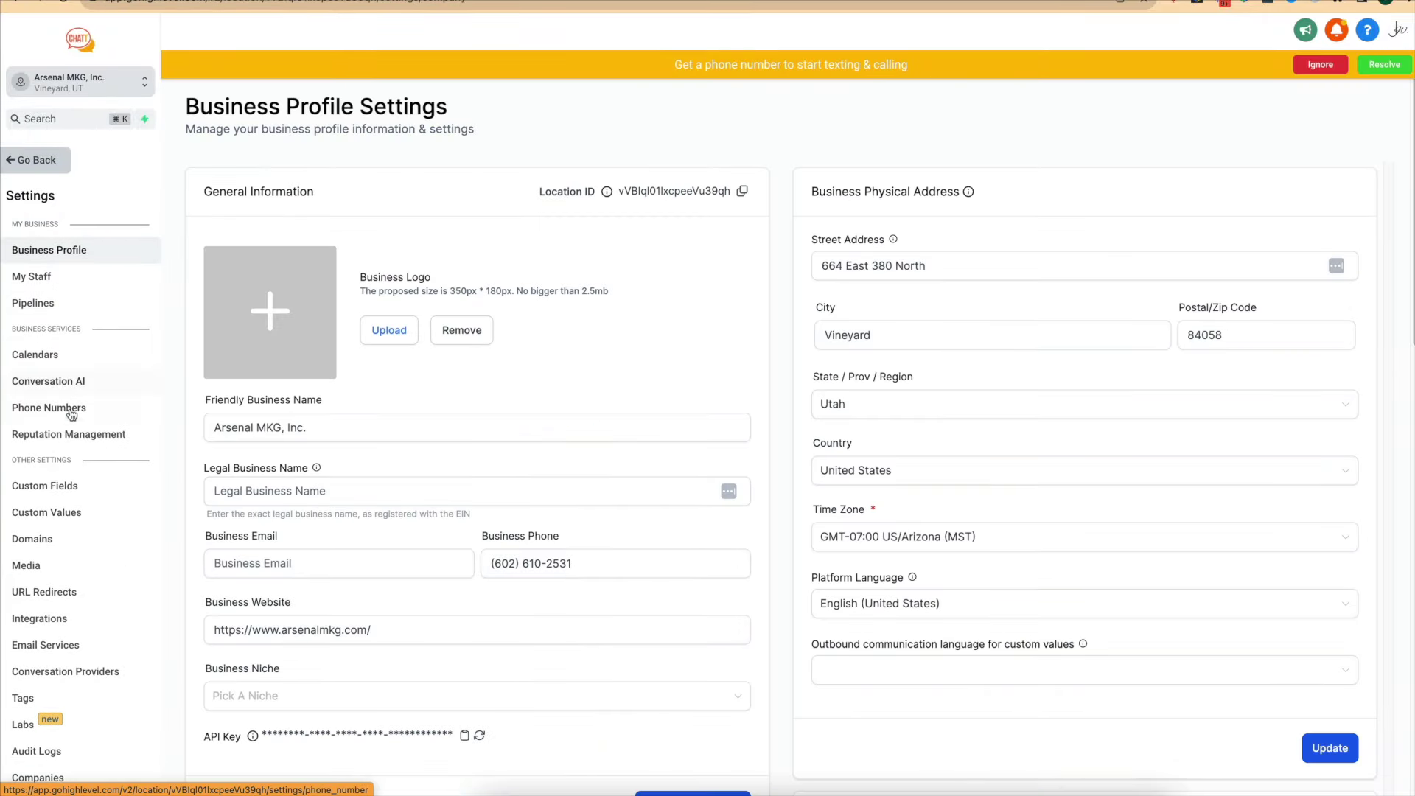
pyautogui.click(68, 434)
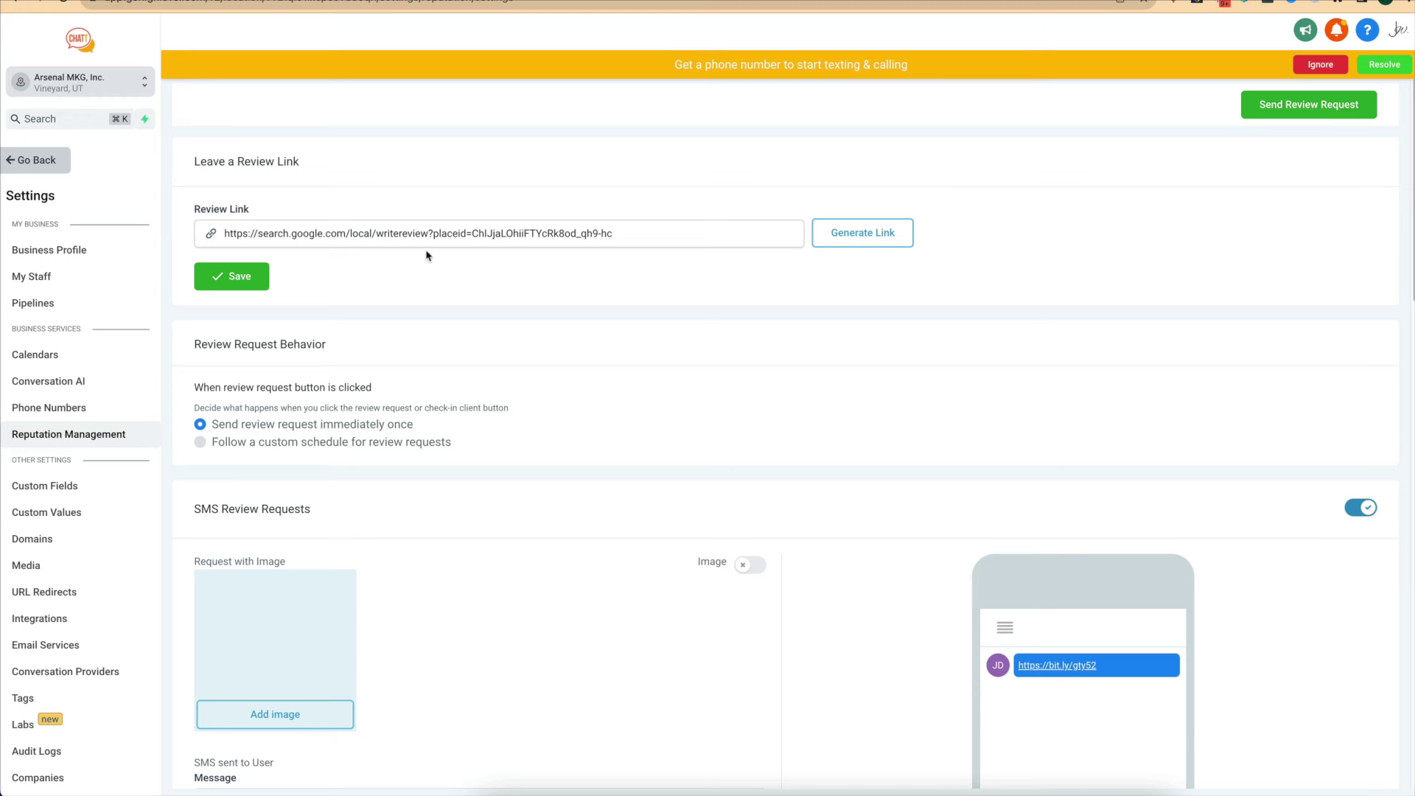
pyautogui.scroll(-5, 442, 346)
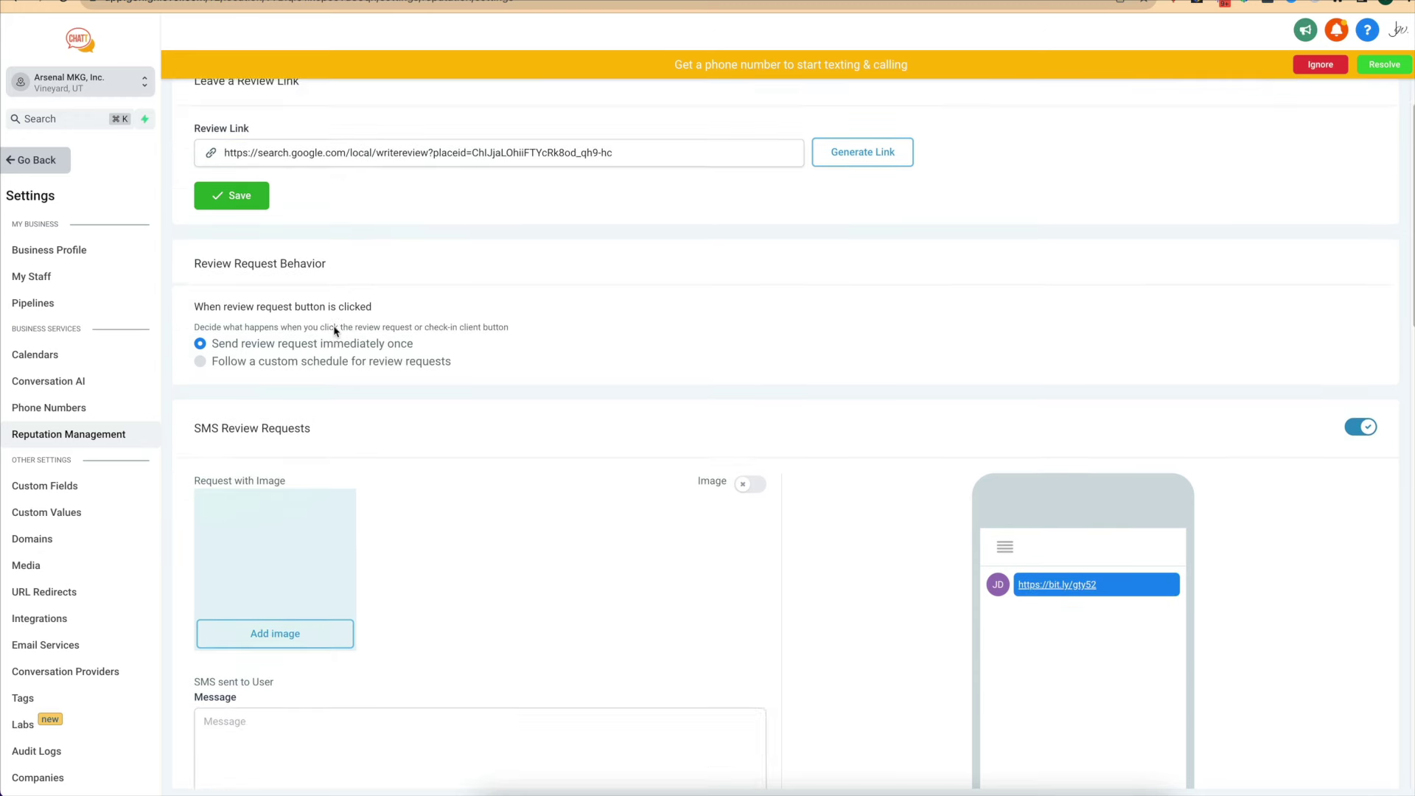
pyautogui.scroll(-2, 413, 373)
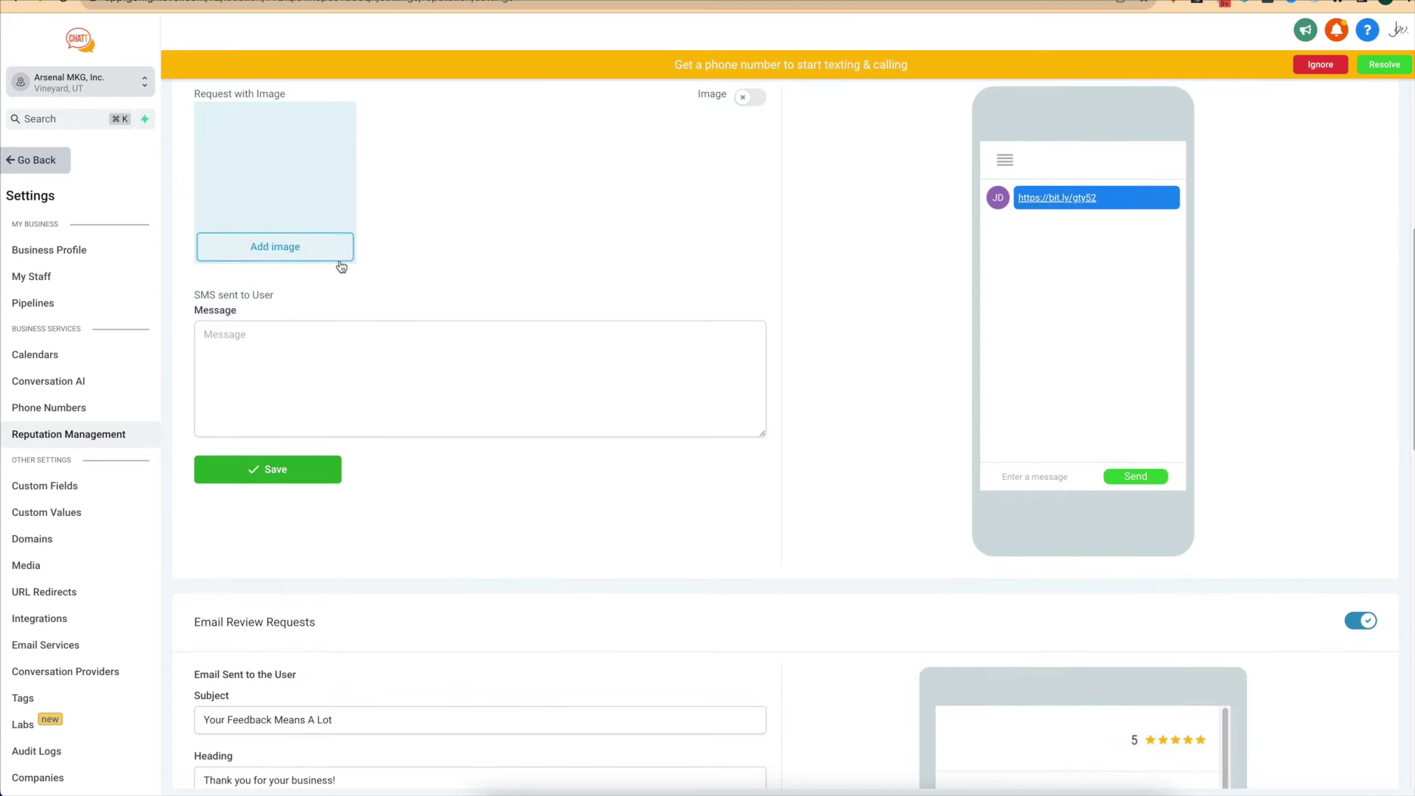
pyautogui.scroll(-5, 396, 284)
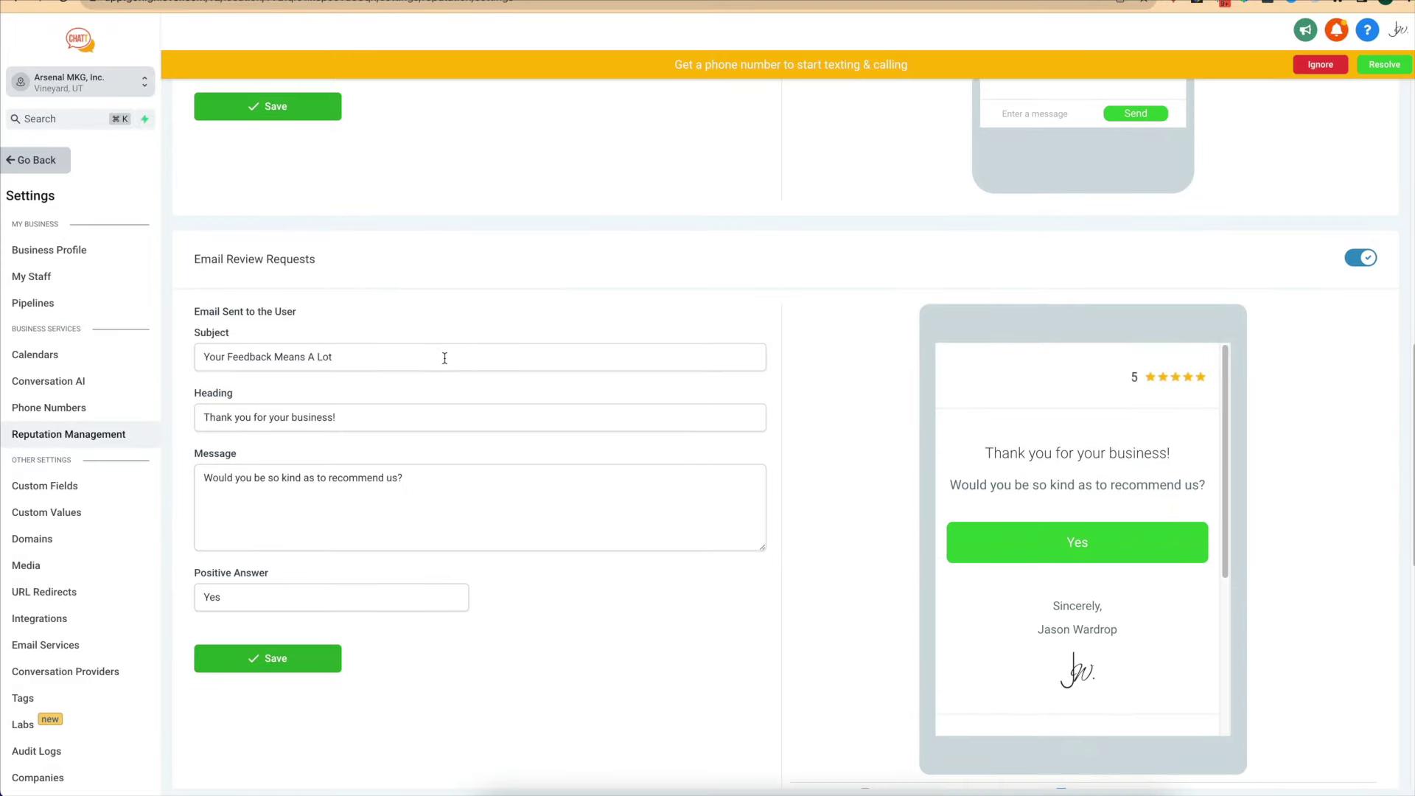
pyautogui.scroll(4, 445, 357)
pyautogui.scroll(8, 445, 357)
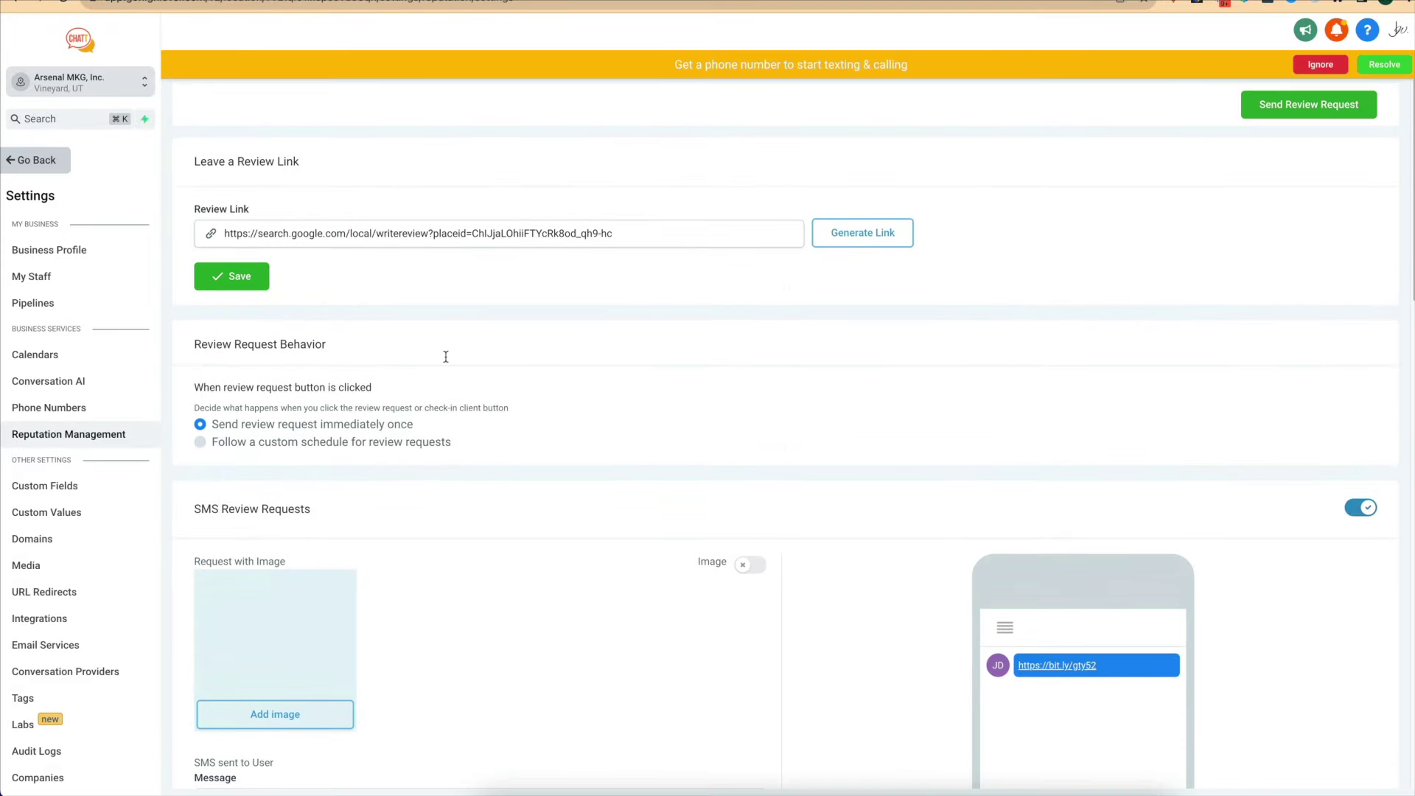
# Open the review request form, examine its contact fields and request modes, and close it without sending.
pyautogui.click(1269, 109)
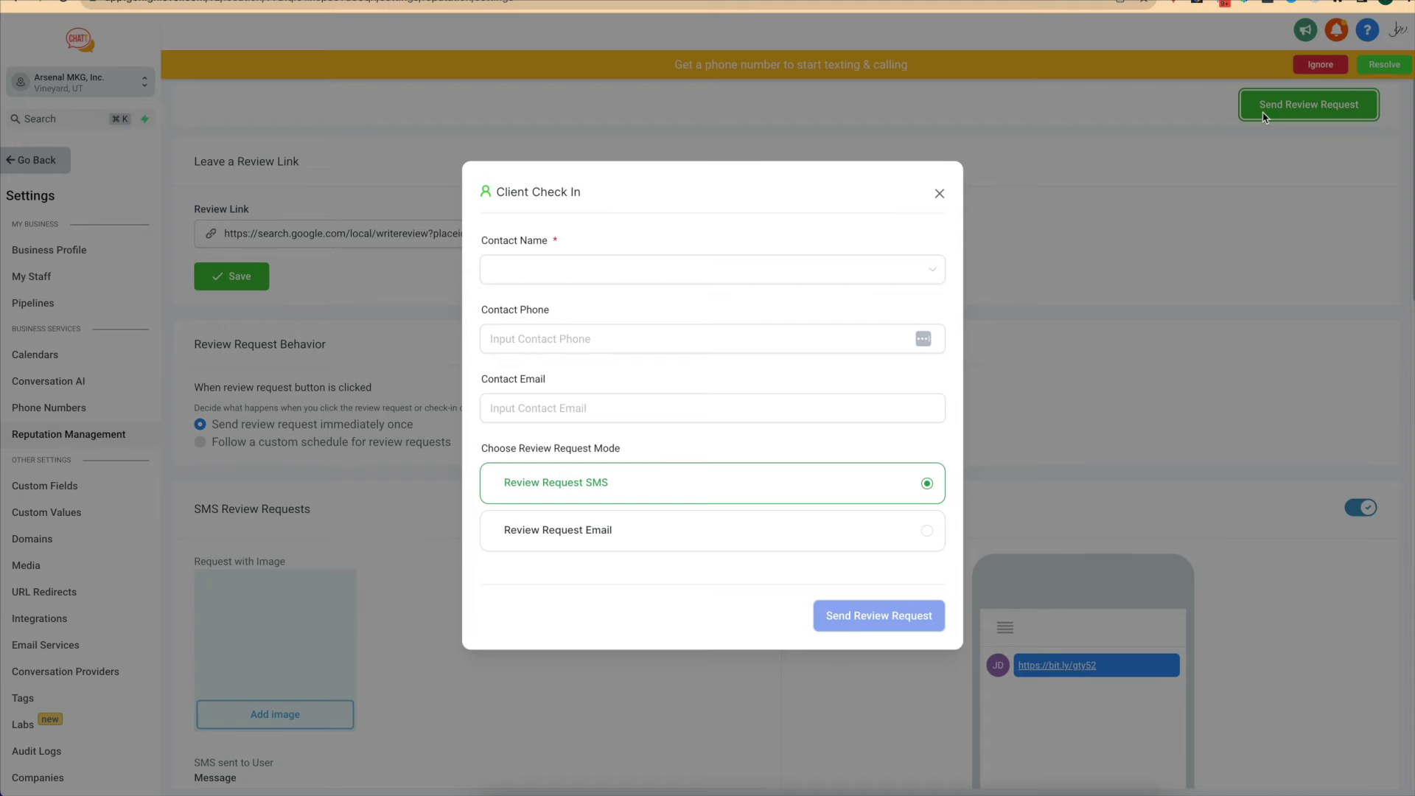
pyautogui.click(621, 274)
pyautogui.click(530, 243)
pyautogui.click(524, 339)
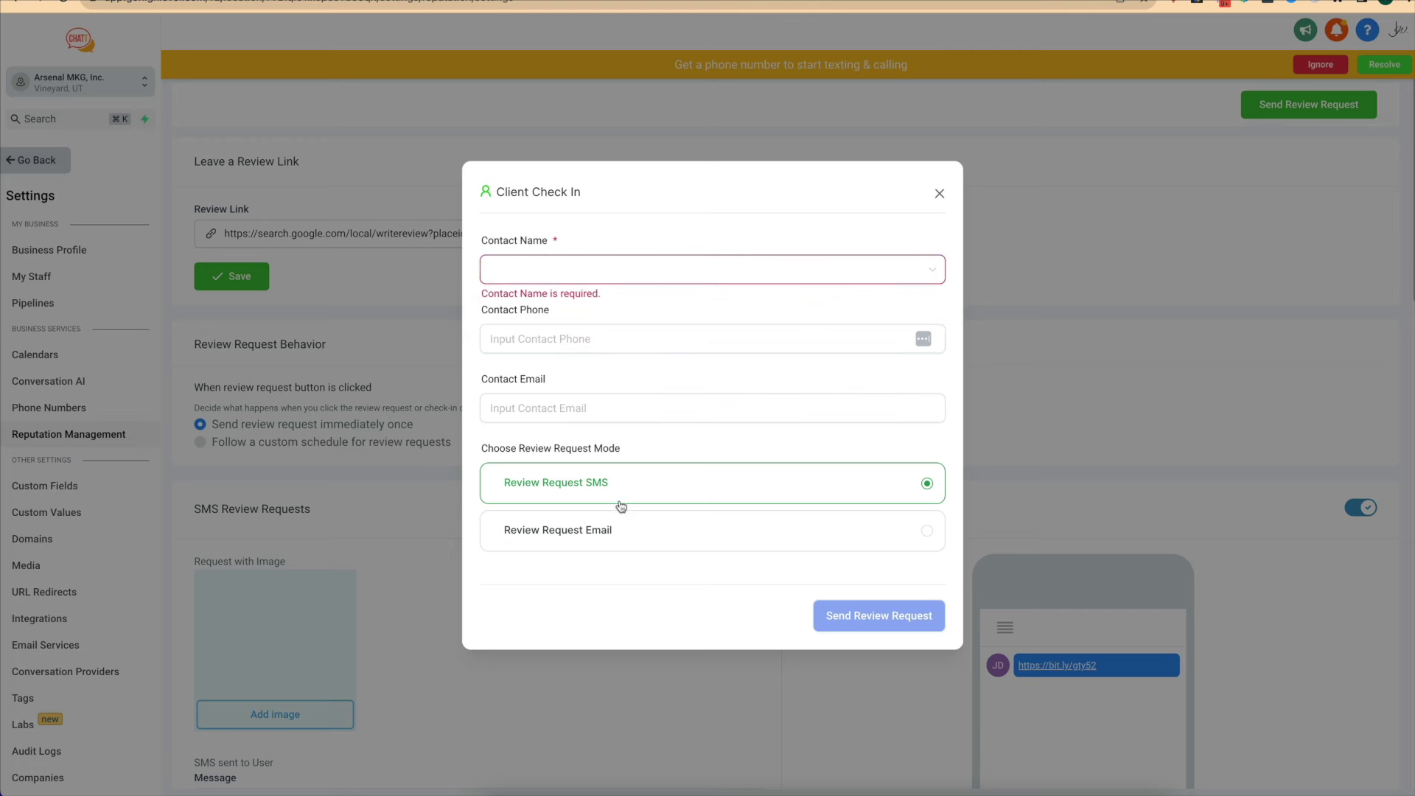
pyautogui.click(939, 193)
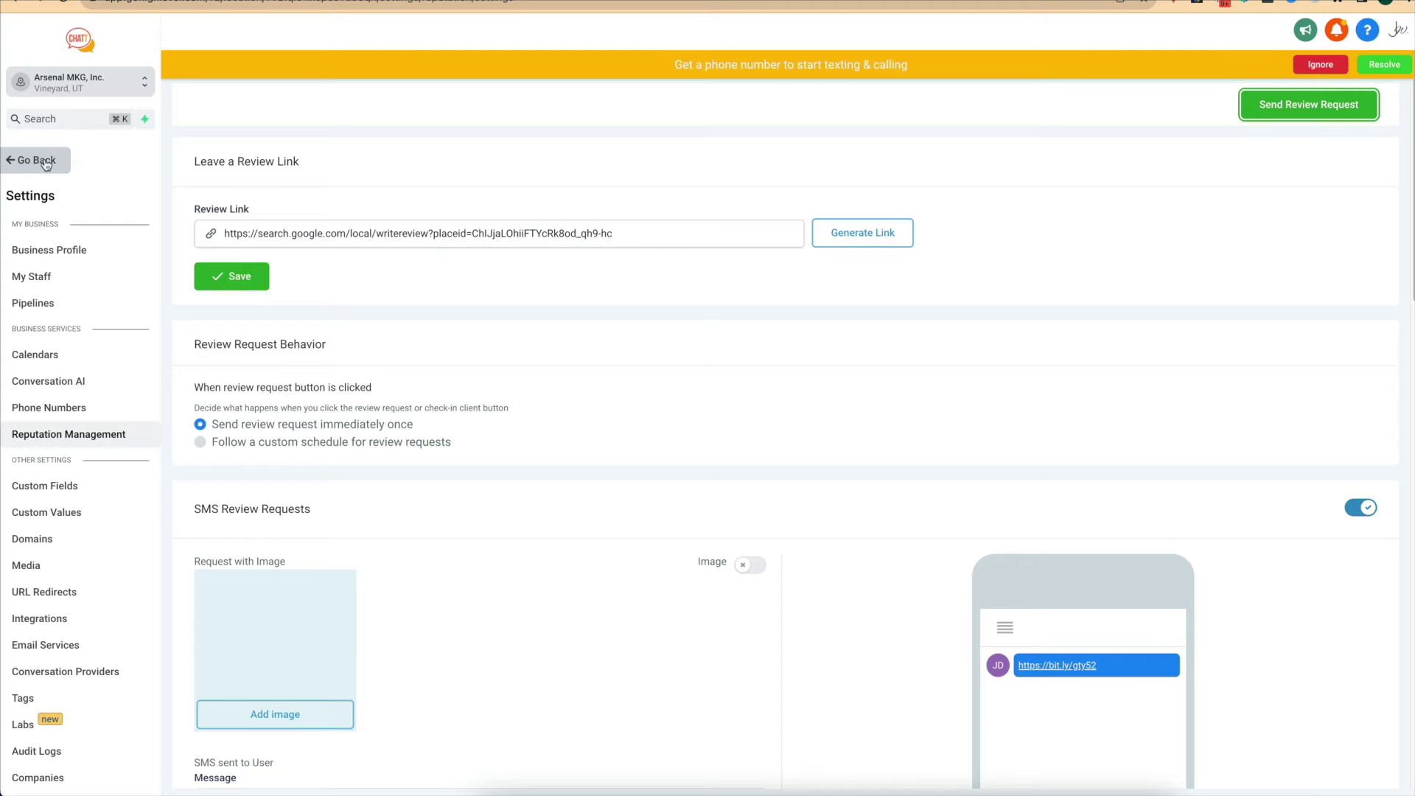
# Leave the settings for Conversations and open the second conversation, which holds a five-star review.
pyautogui.click(43, 162)
pyautogui.click(66, 221)
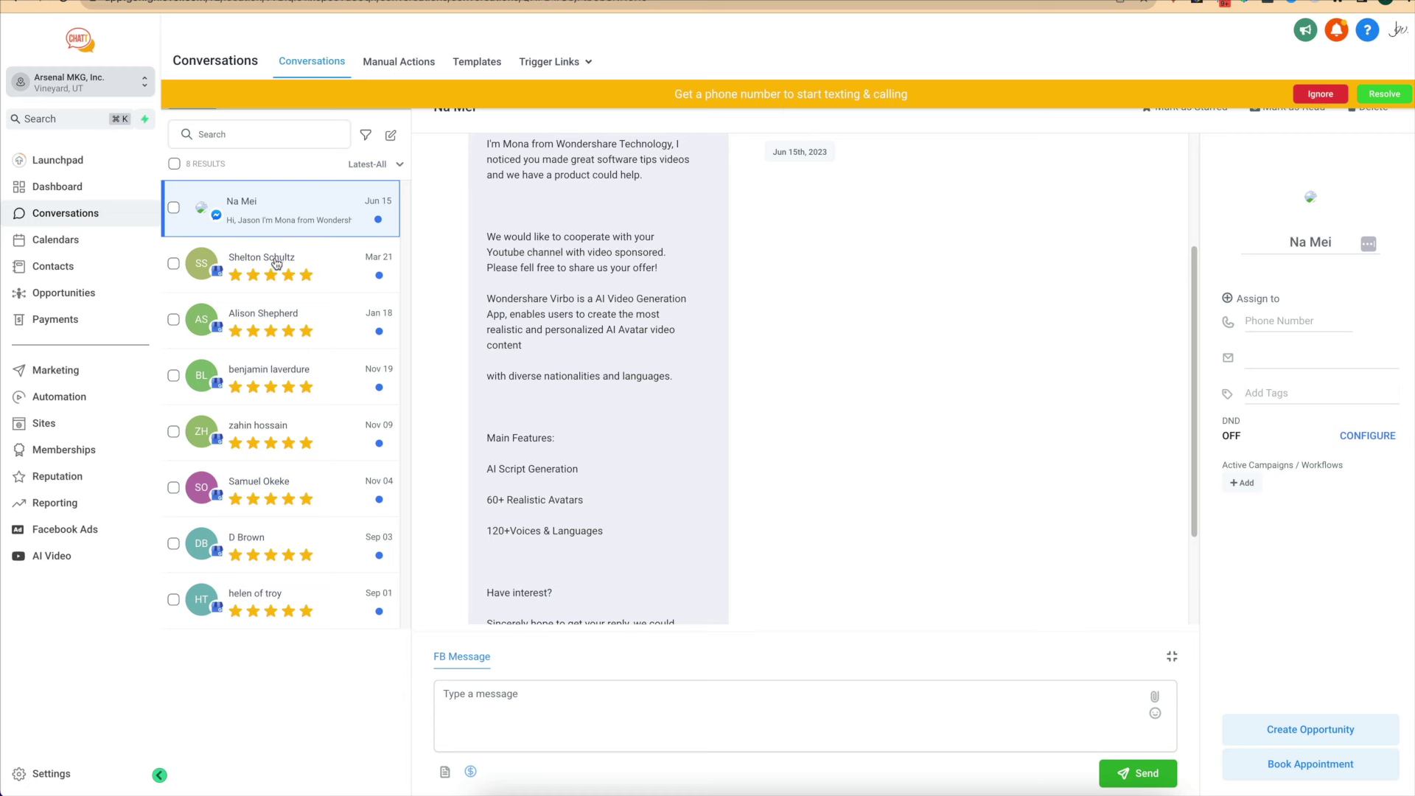
pyautogui.click(285, 261)
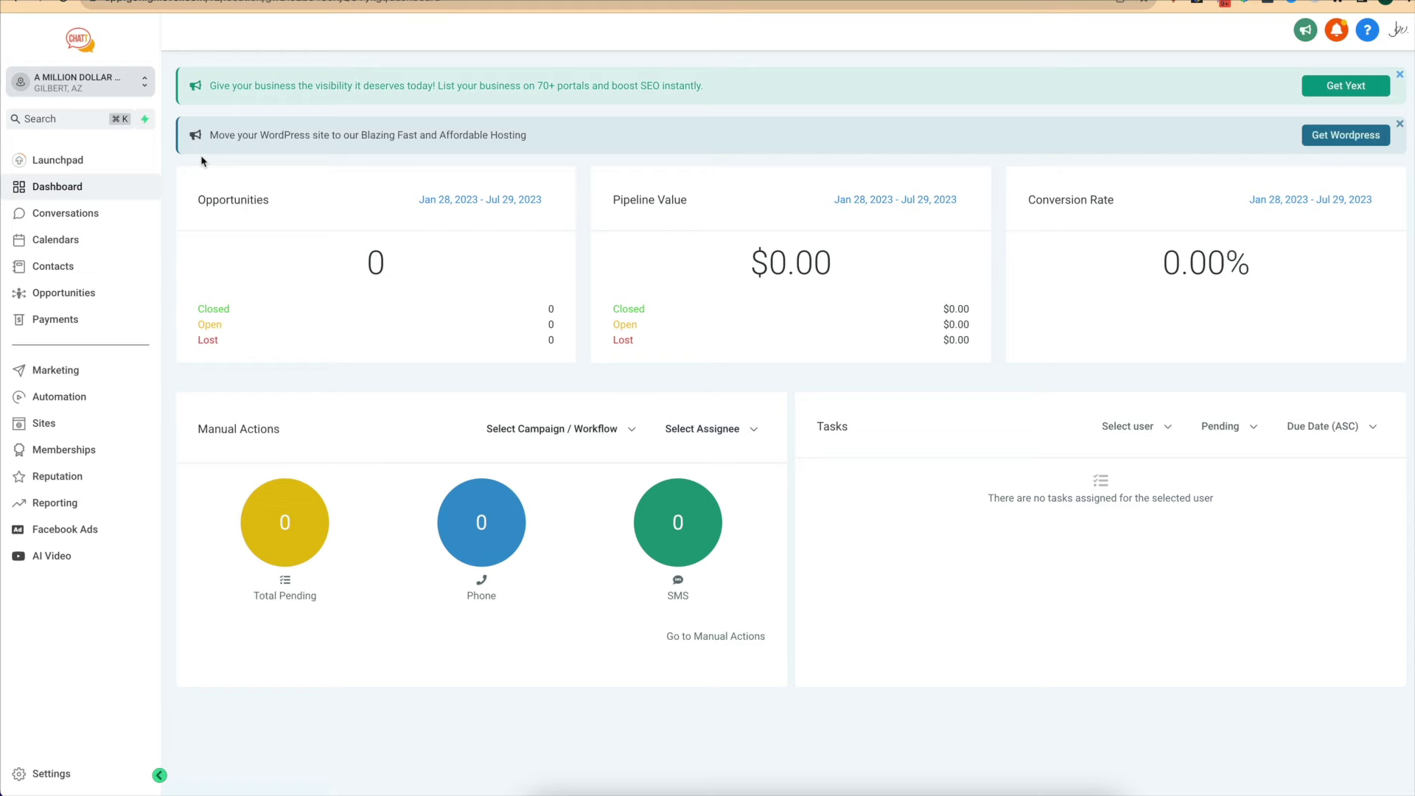
# Search Google for "plumber near me" in a new browser tab and examine the local business listings and their ratings.
pyautogui.press('super+t')
pyautogui.write('goo')
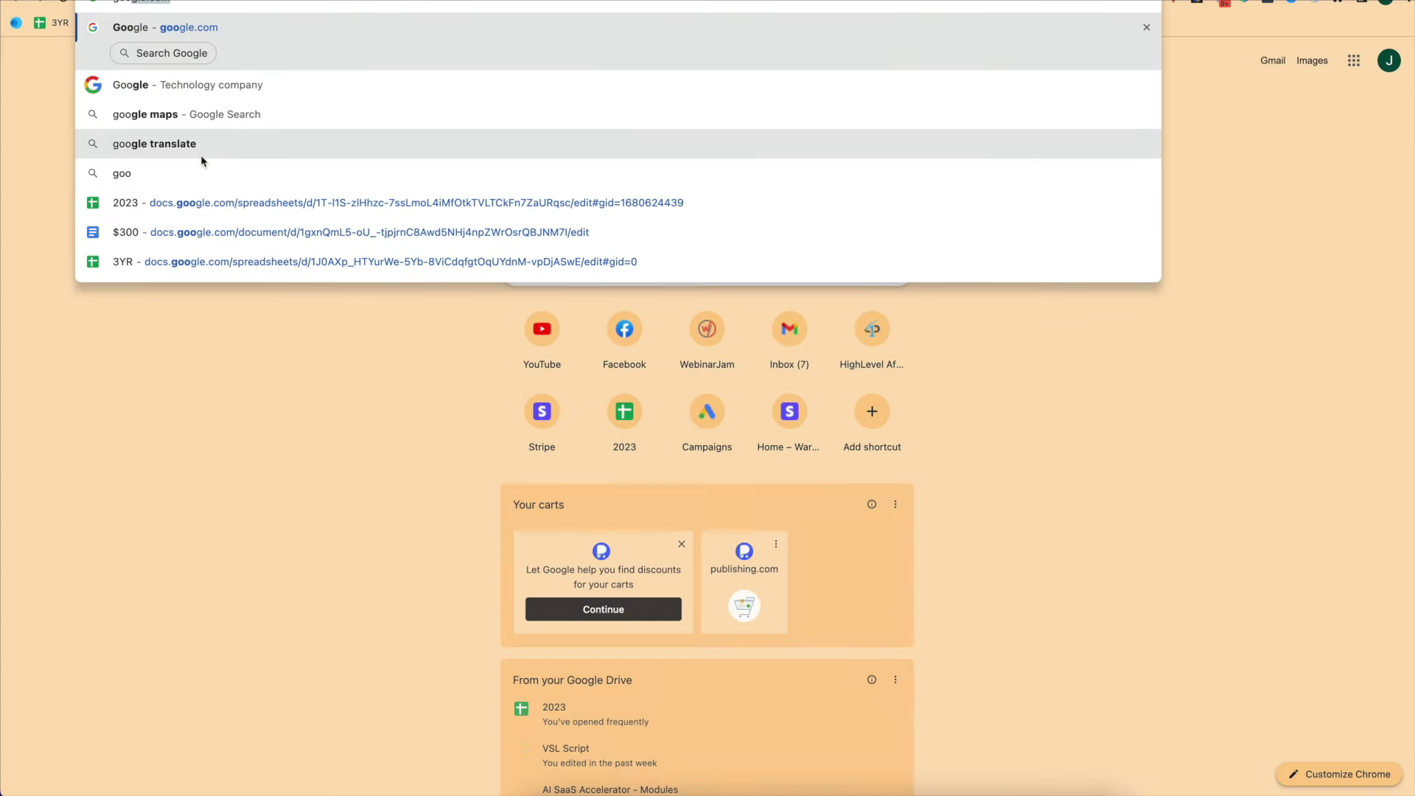
pyautogui.press('Return')
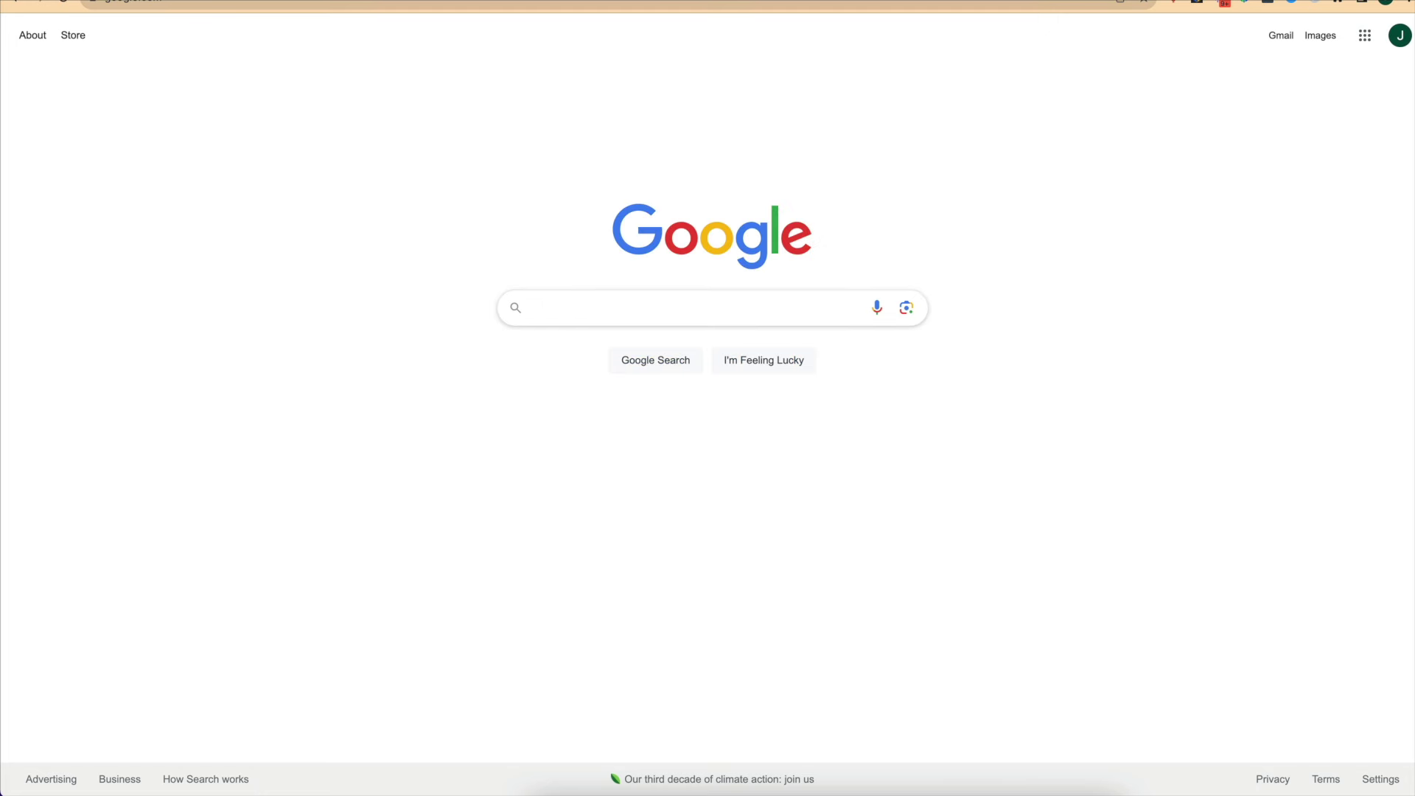
pyautogui.write('plumber near me')
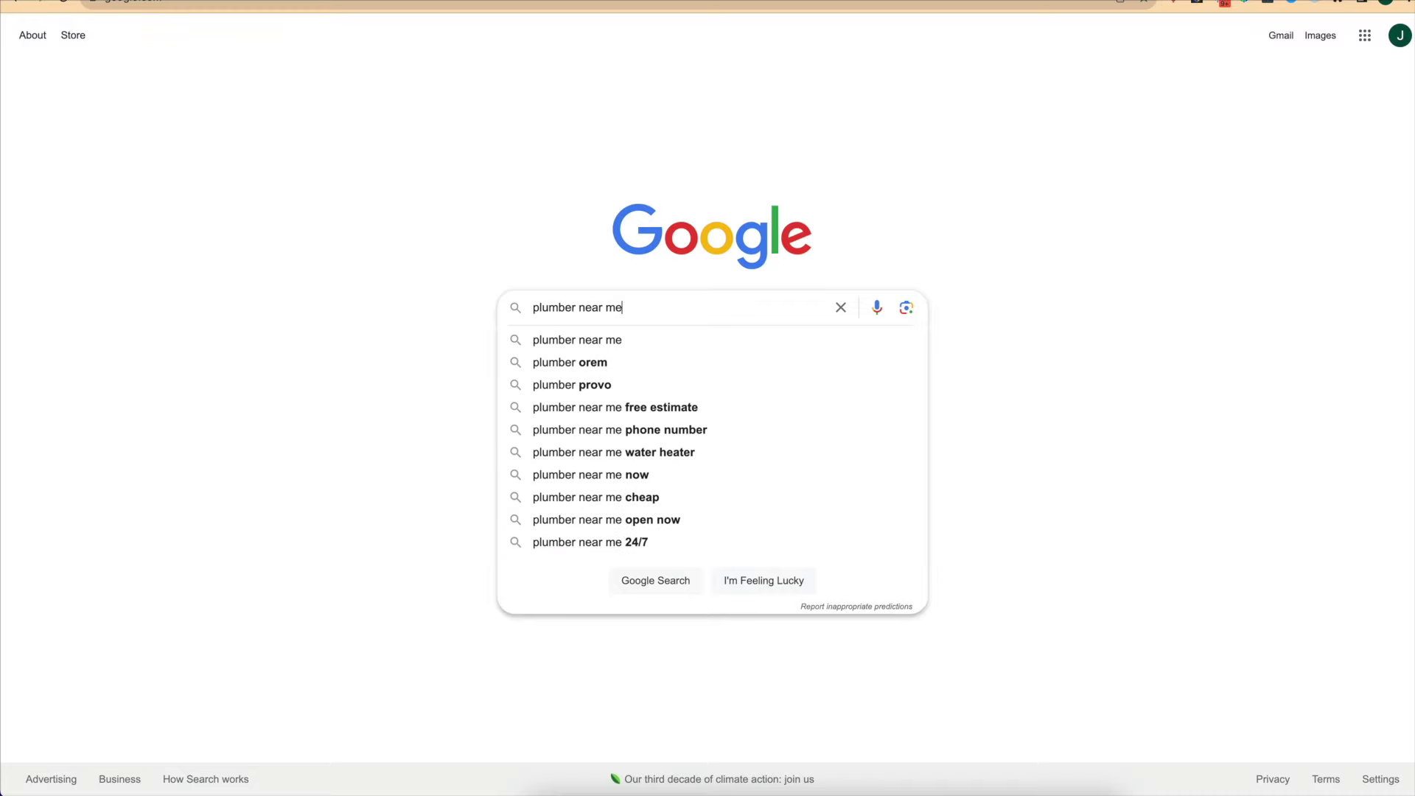
pyautogui.press('Return')
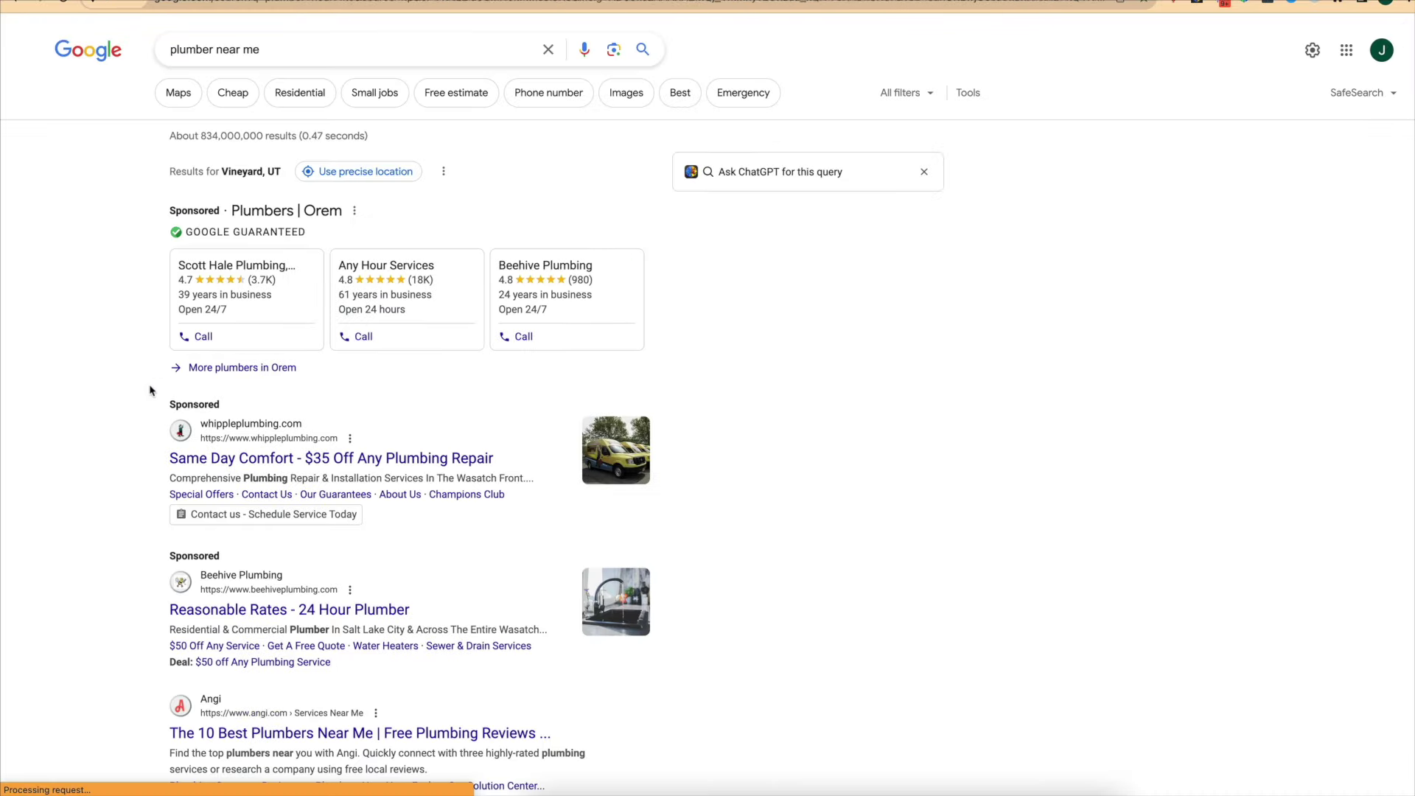
pyautogui.scroll(-18, 149, 391)
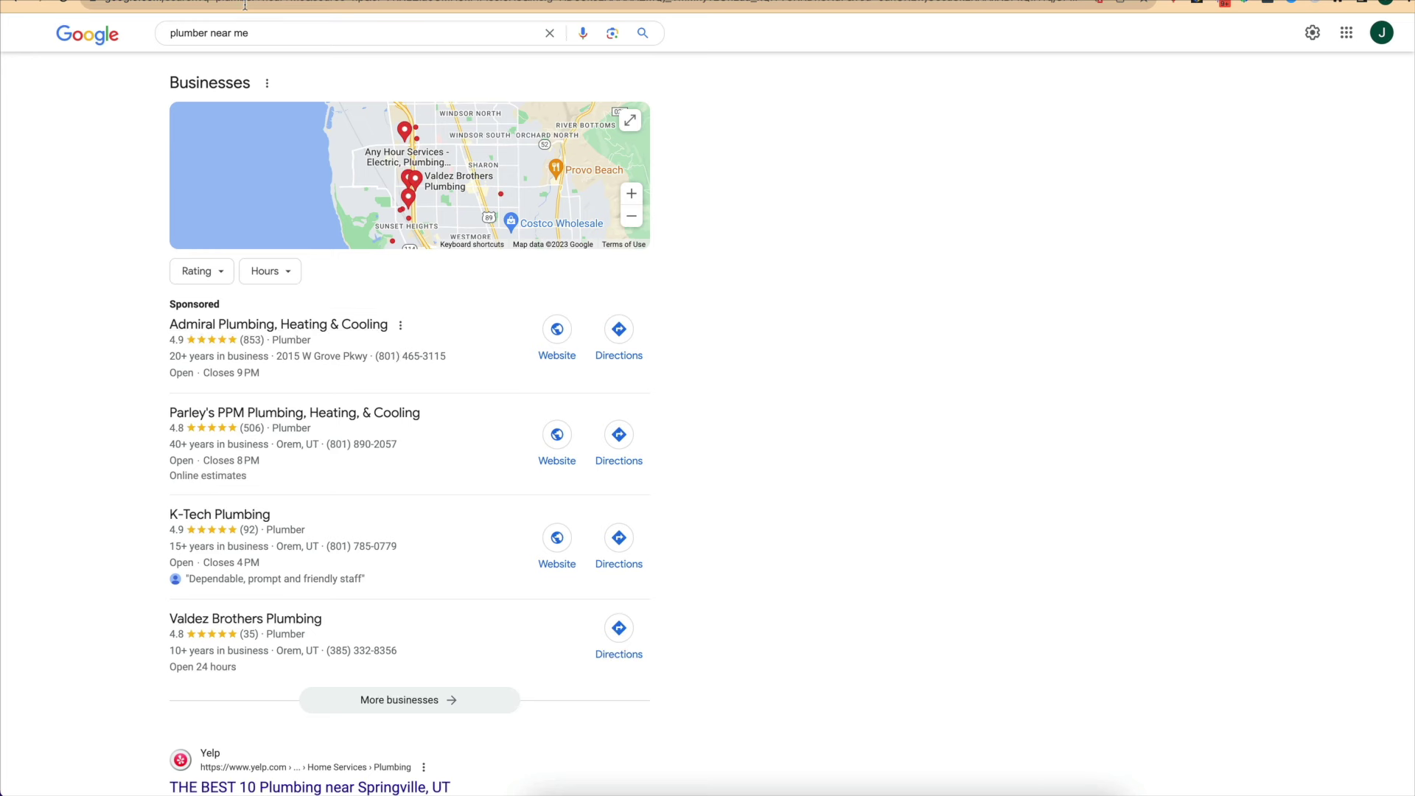
# Return to the HighLevel dashboard and dismiss the Yext and WordPress promotional banners.
pyautogui.hotkey('ctrl', 'Tab')
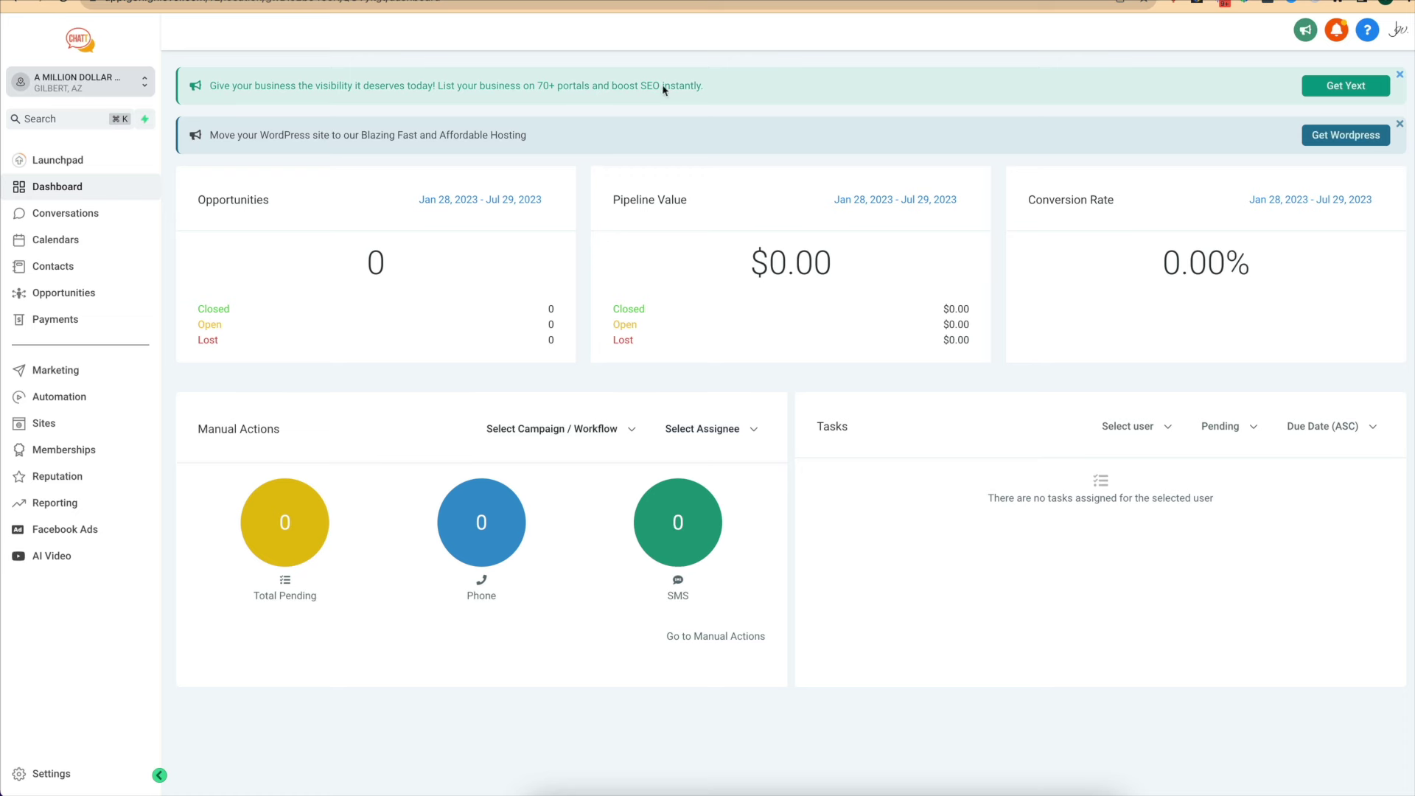
pyautogui.click(1399, 75)
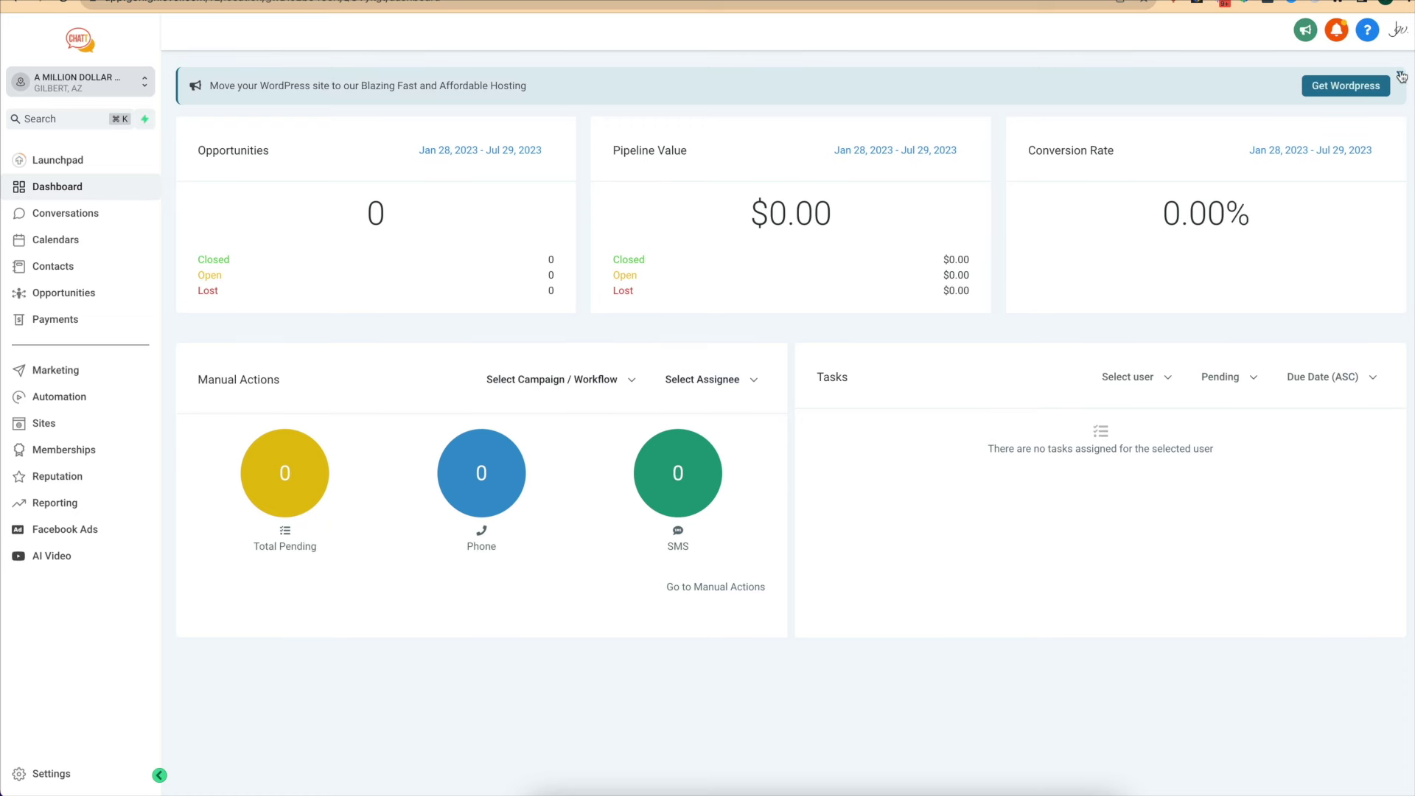
pyautogui.click(1400, 75)
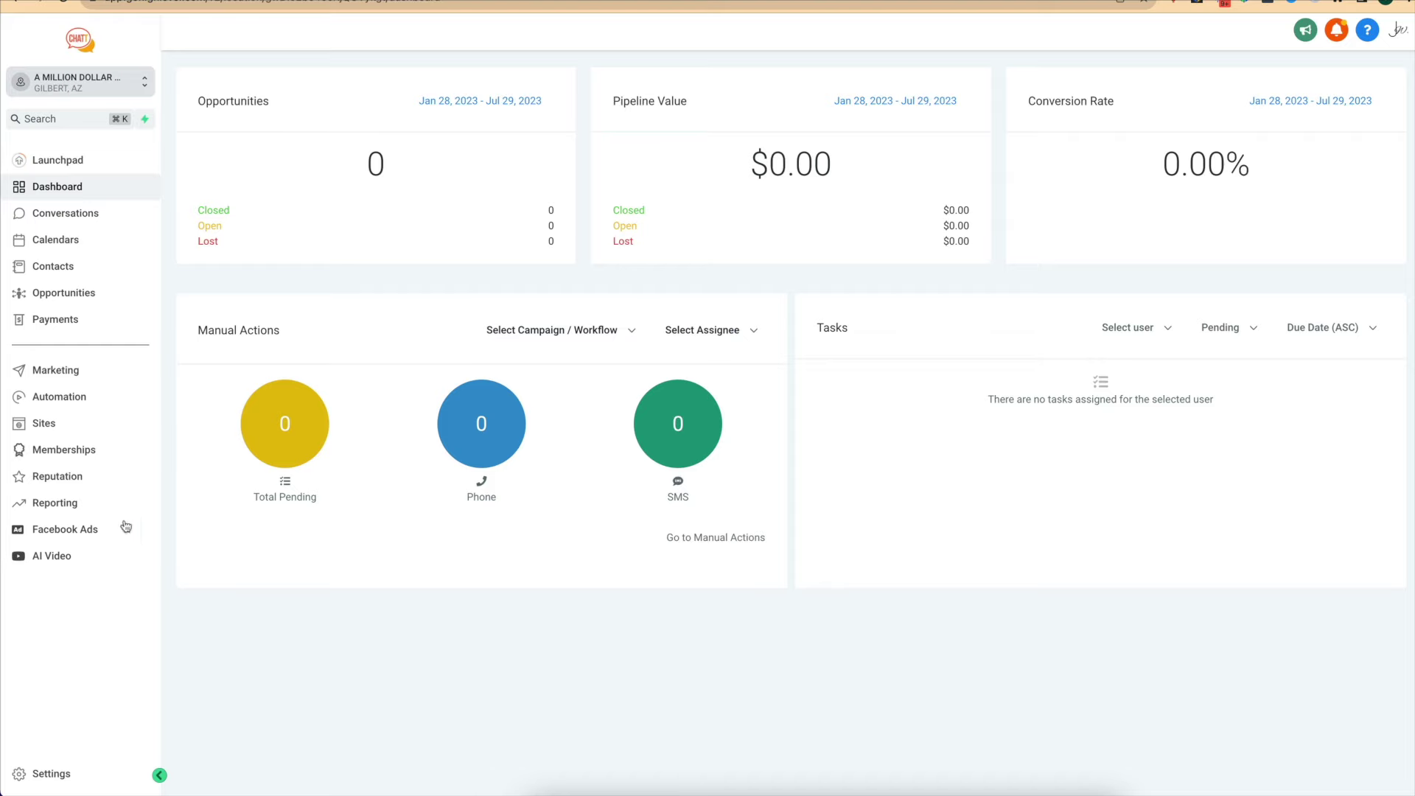
# Open the Phone Numbers settings of the sub-account and dismiss the Twilio credentials alerts.
pyautogui.click(43, 773)
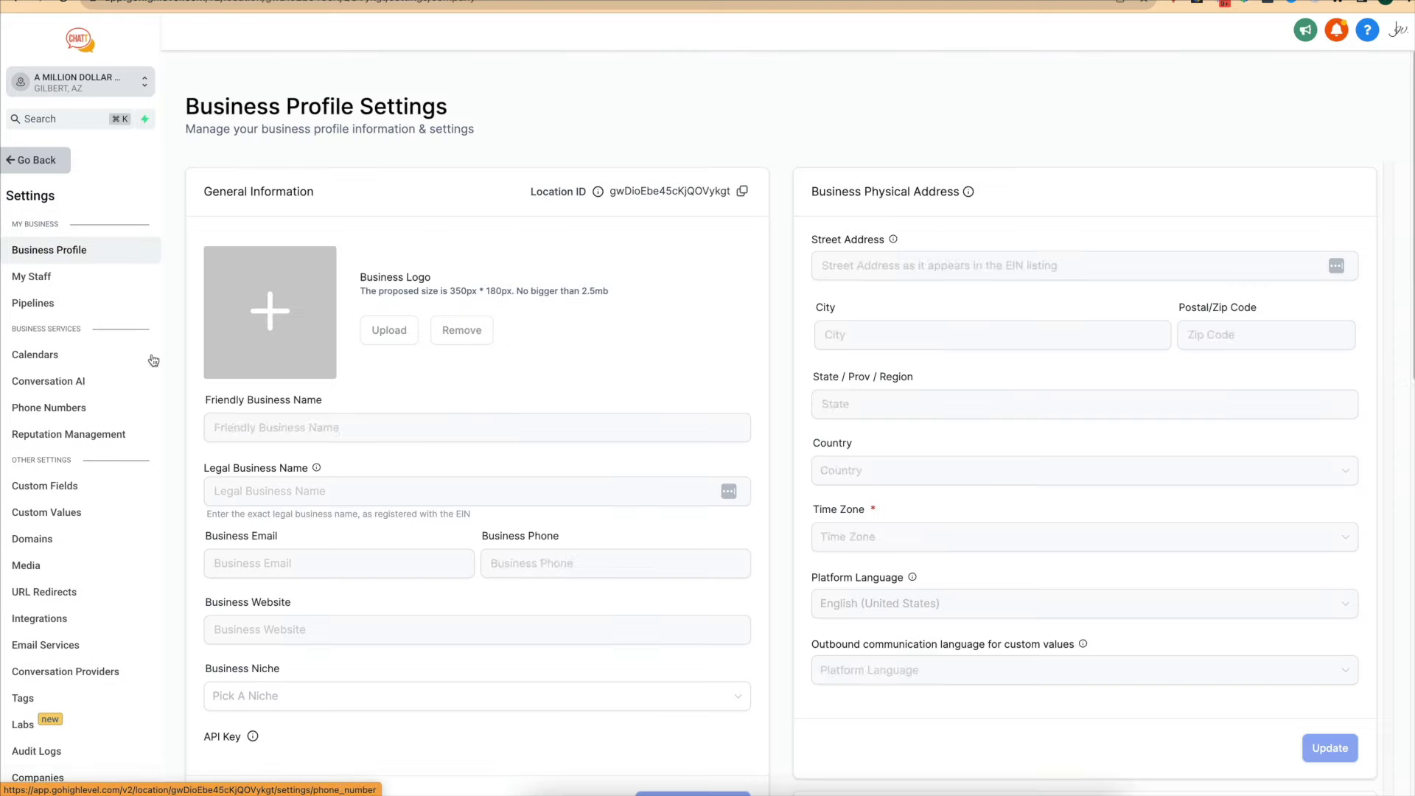
pyautogui.click(69, 404)
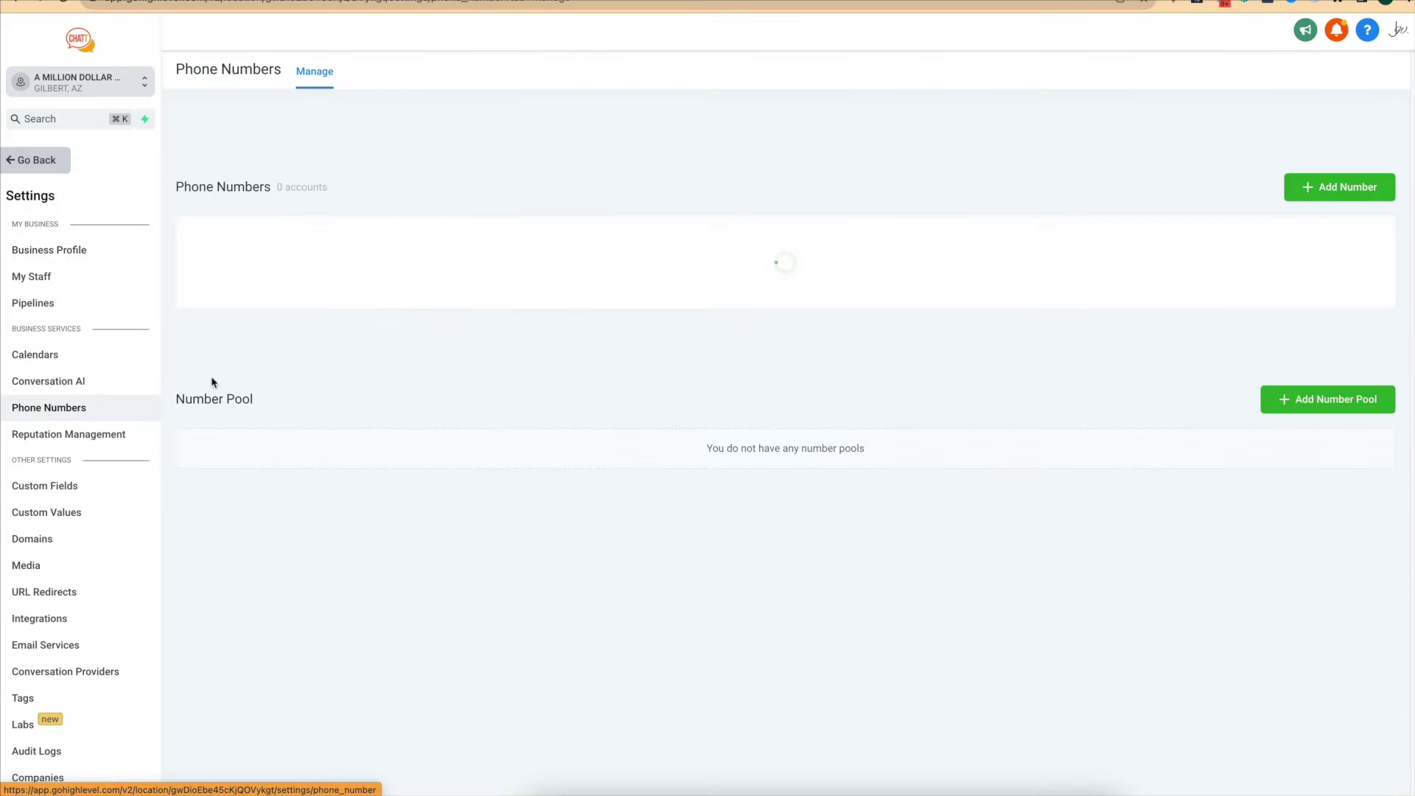
pyautogui.click(847, 94)
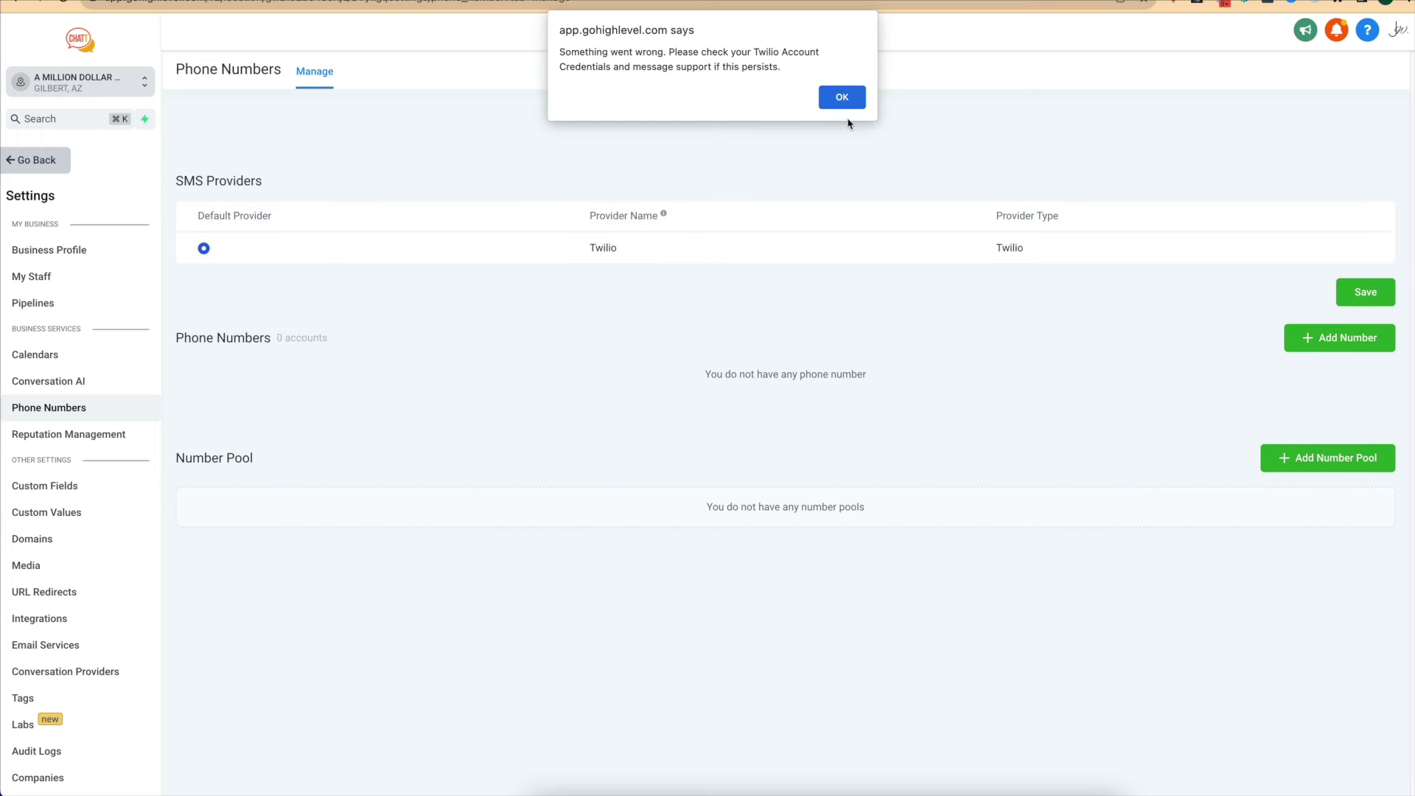
pyautogui.click(847, 103)
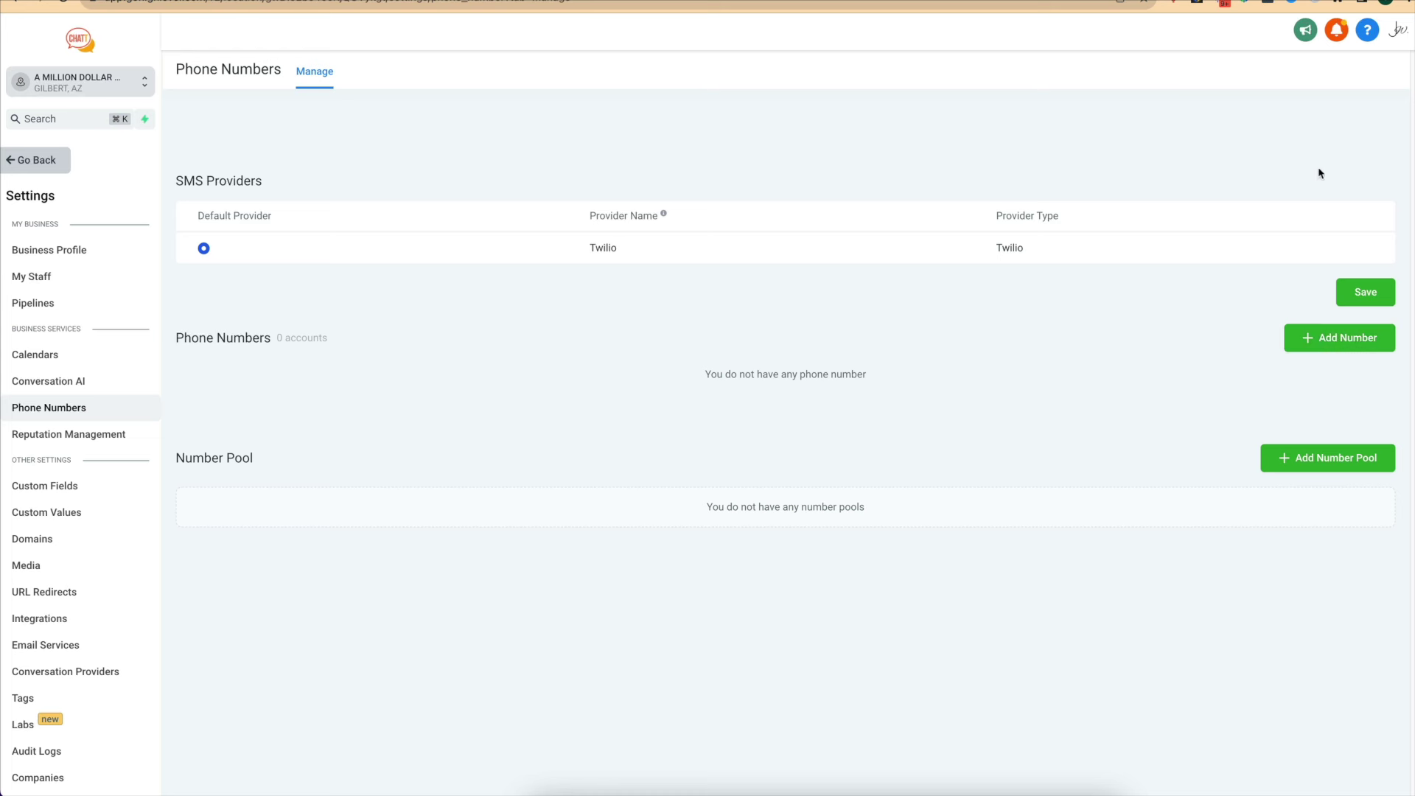
# Revisit the plumber listings on Google, then return to HighLevel and open the Business Profile settings.
pyautogui.click(1188, 2)
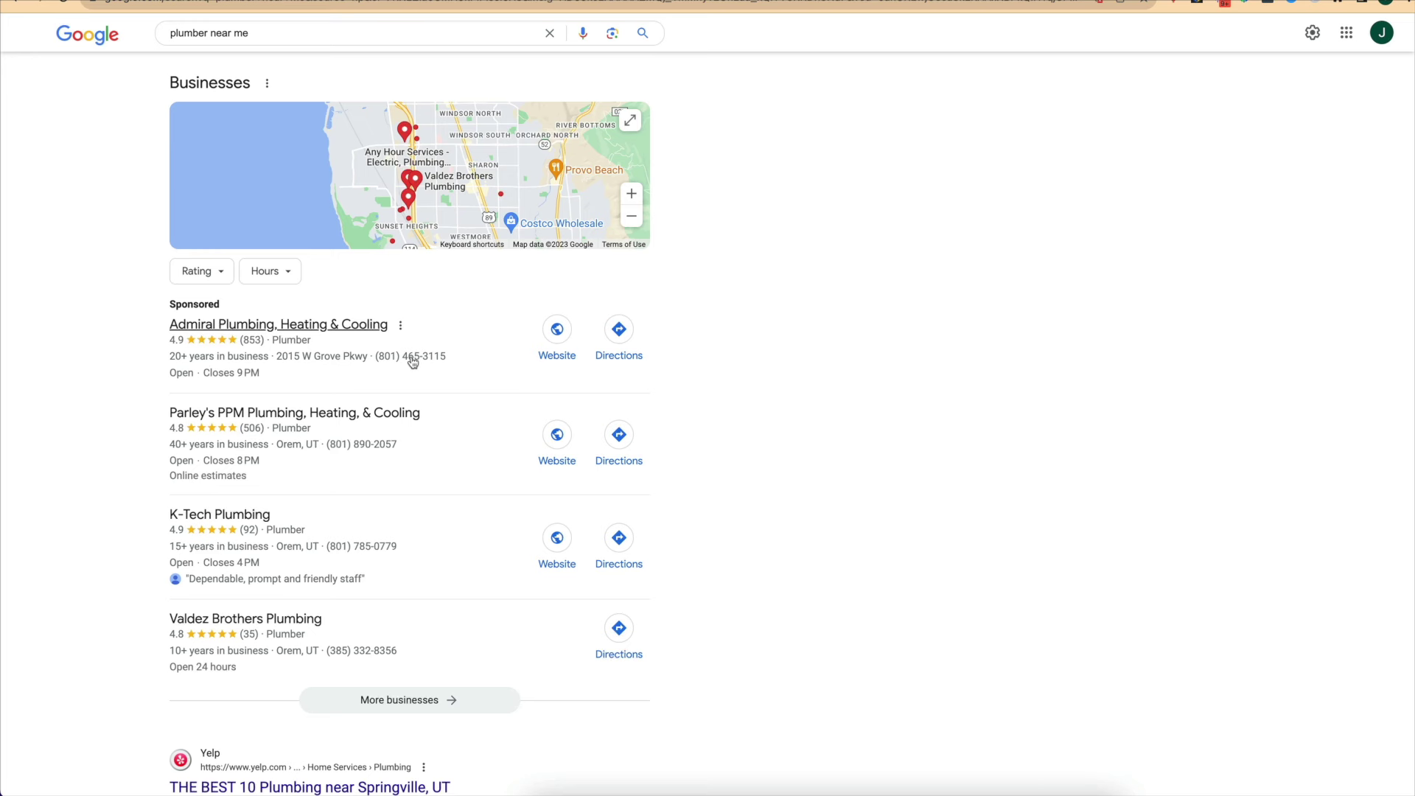
pyautogui.click(236, 3)
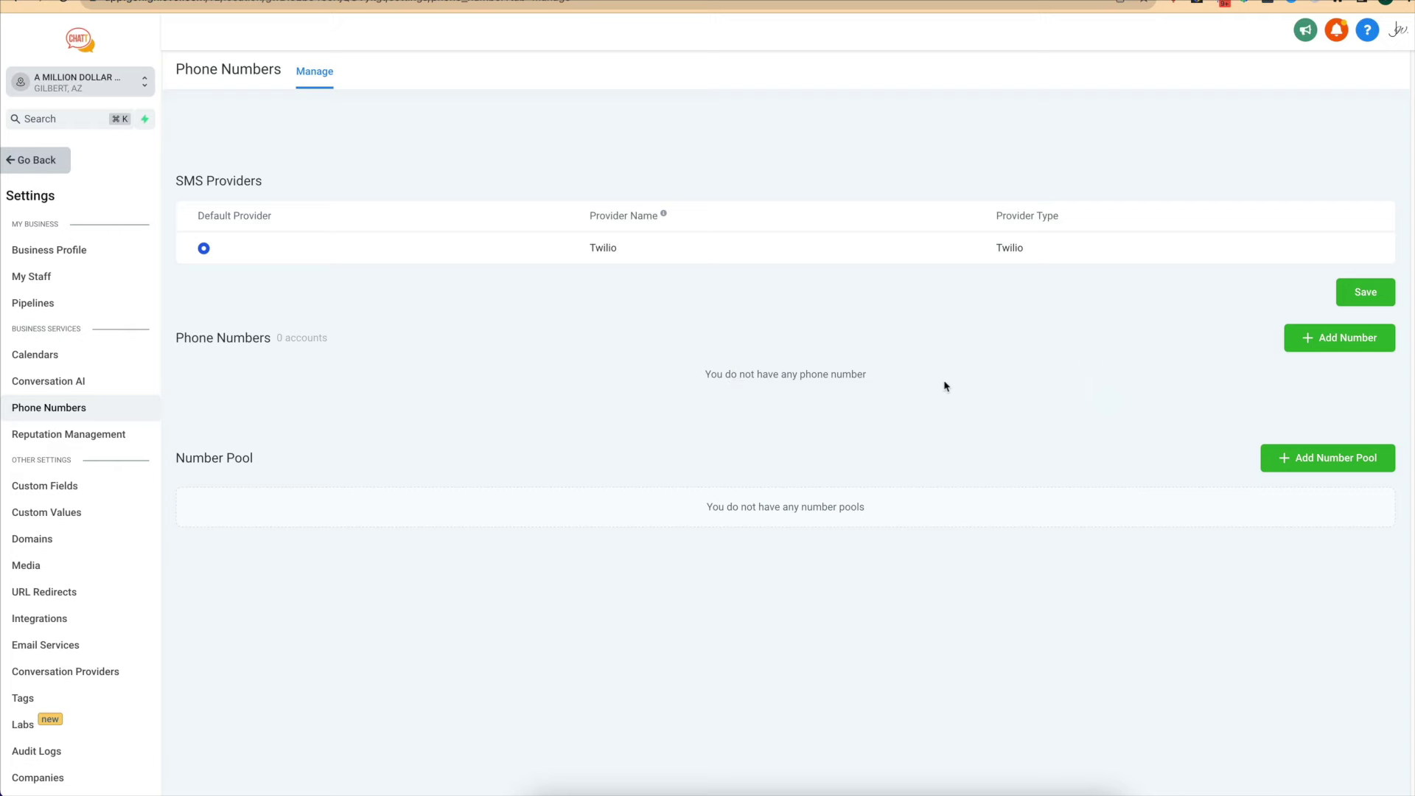
pyautogui.click(83, 253)
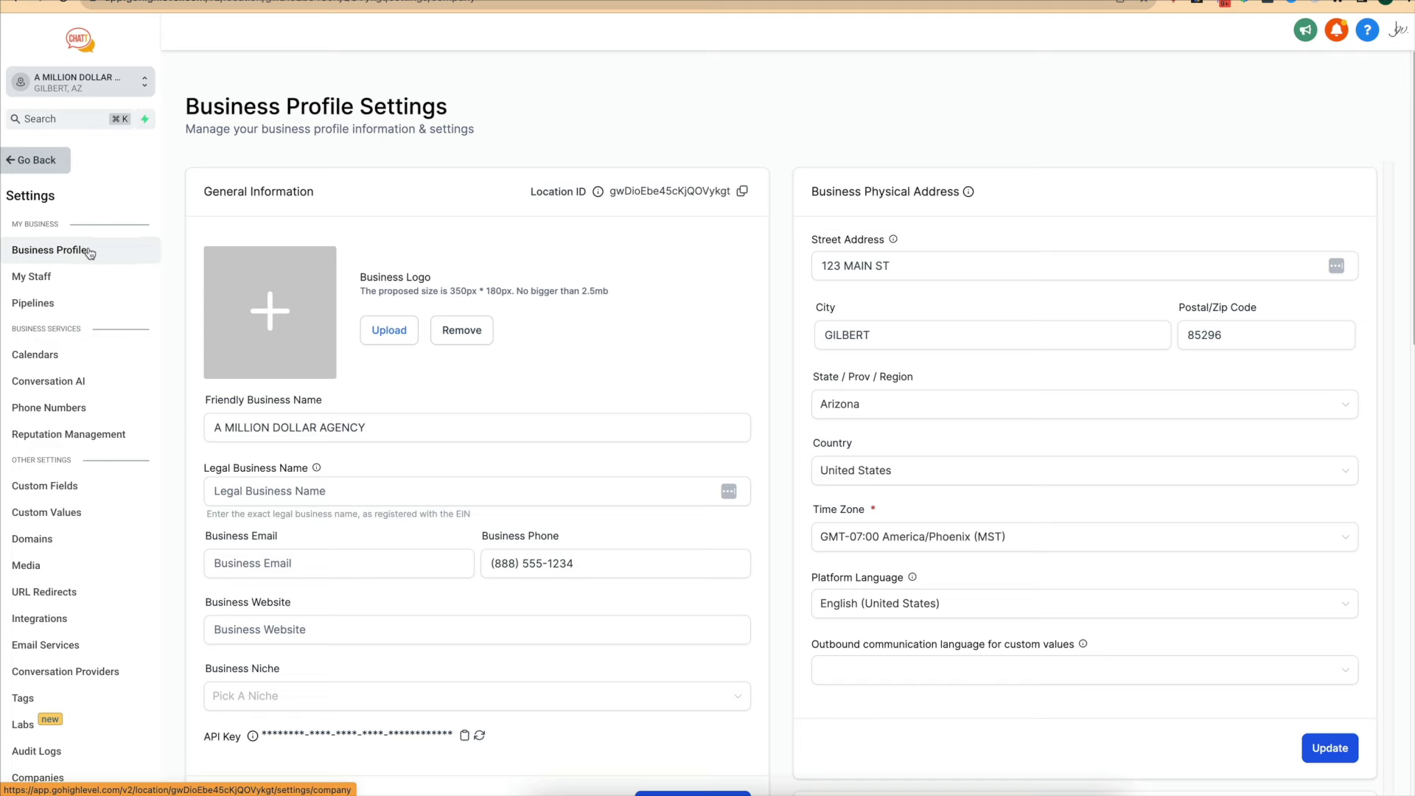
# Enable missed call text back in the Business Profile settings of the sub-account.
pyautogui.scroll(-9, 700, 329)
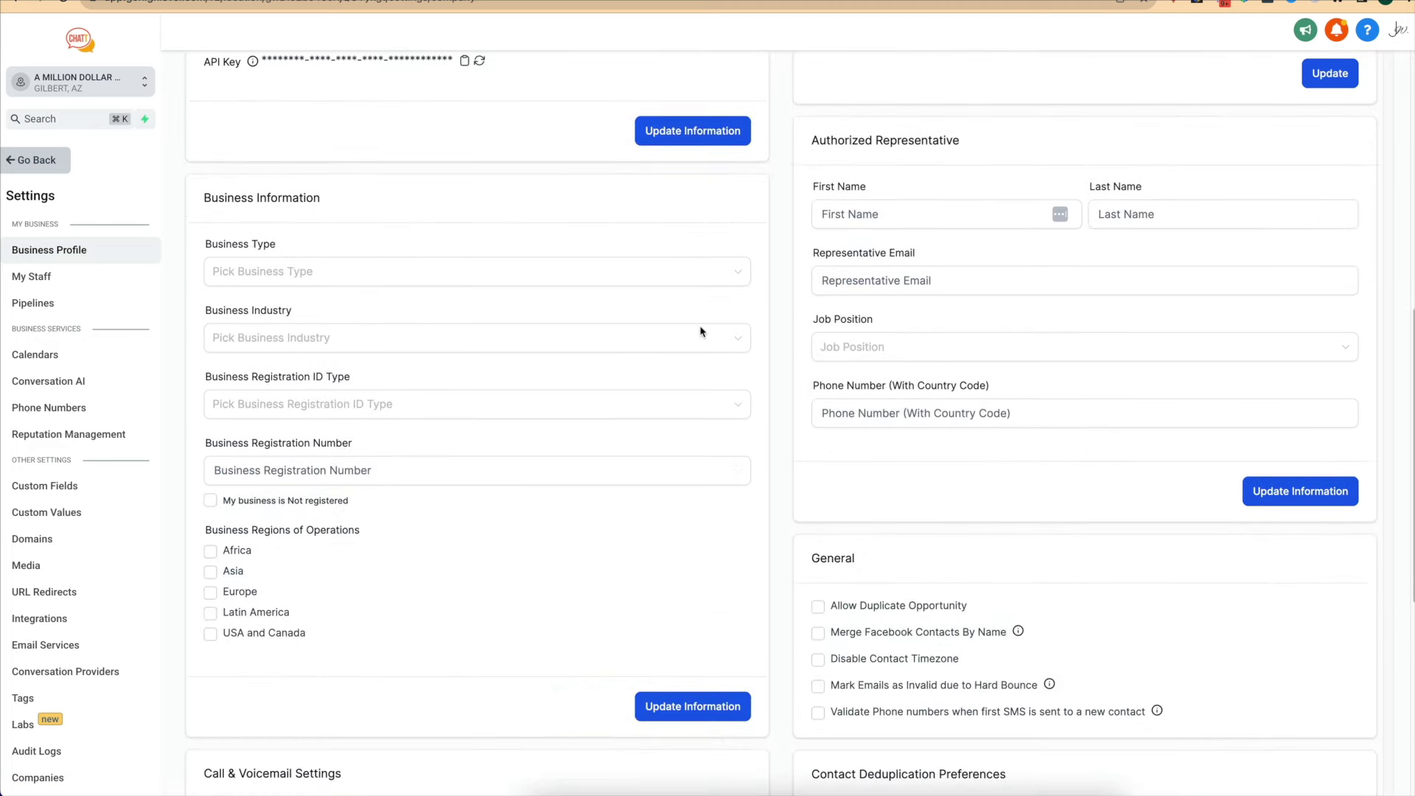
pyautogui.scroll(-8, 700, 331)
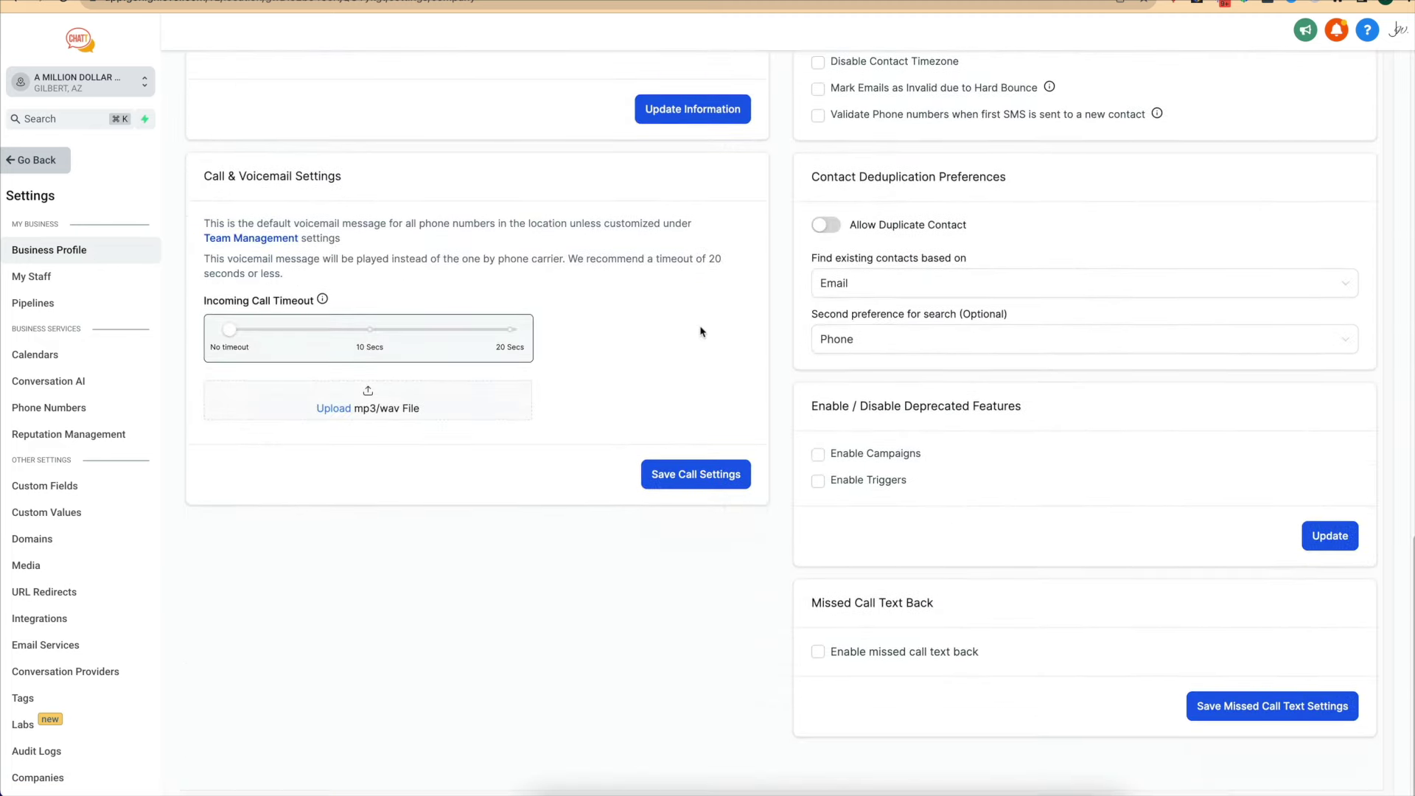
pyautogui.click(817, 651)
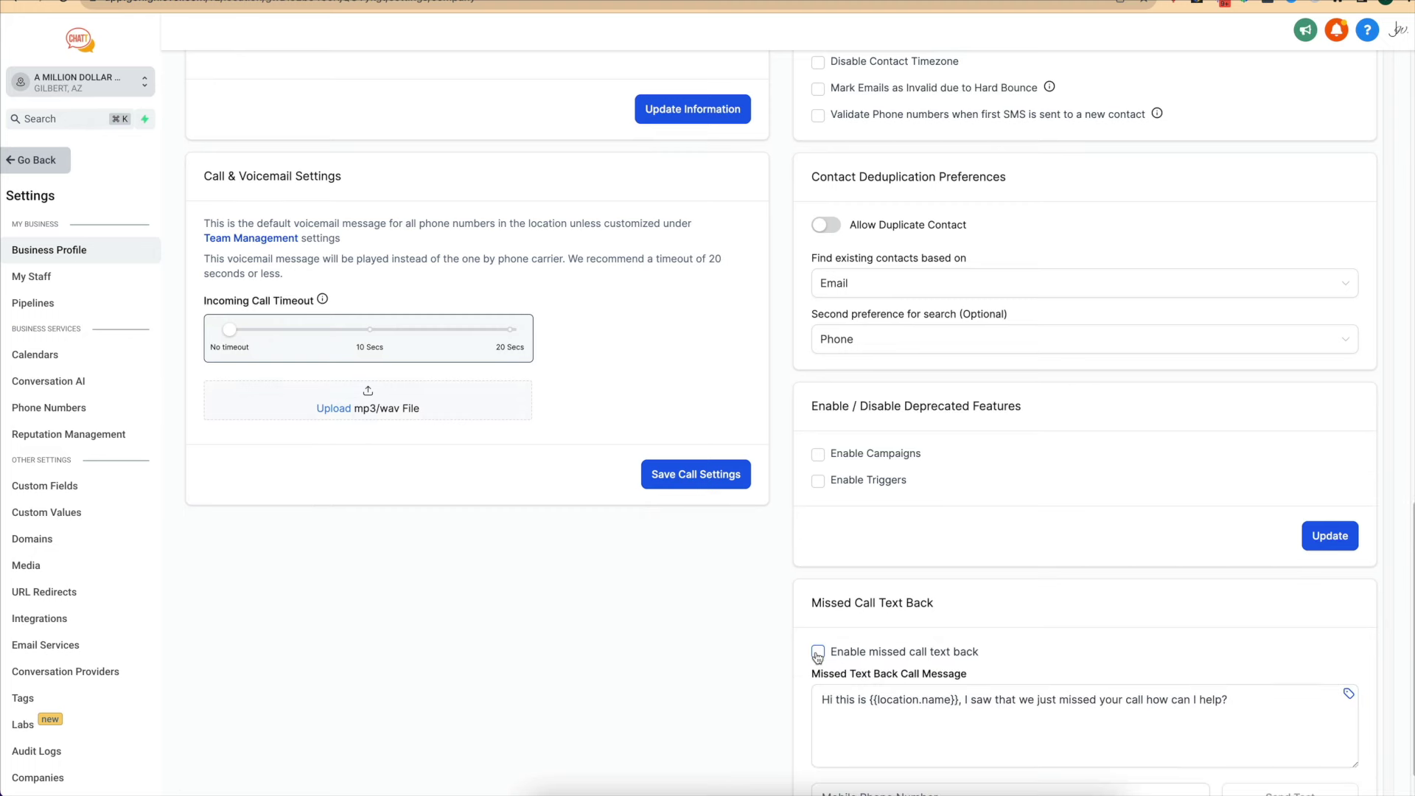
pyautogui.scroll(-2, 767, 606)
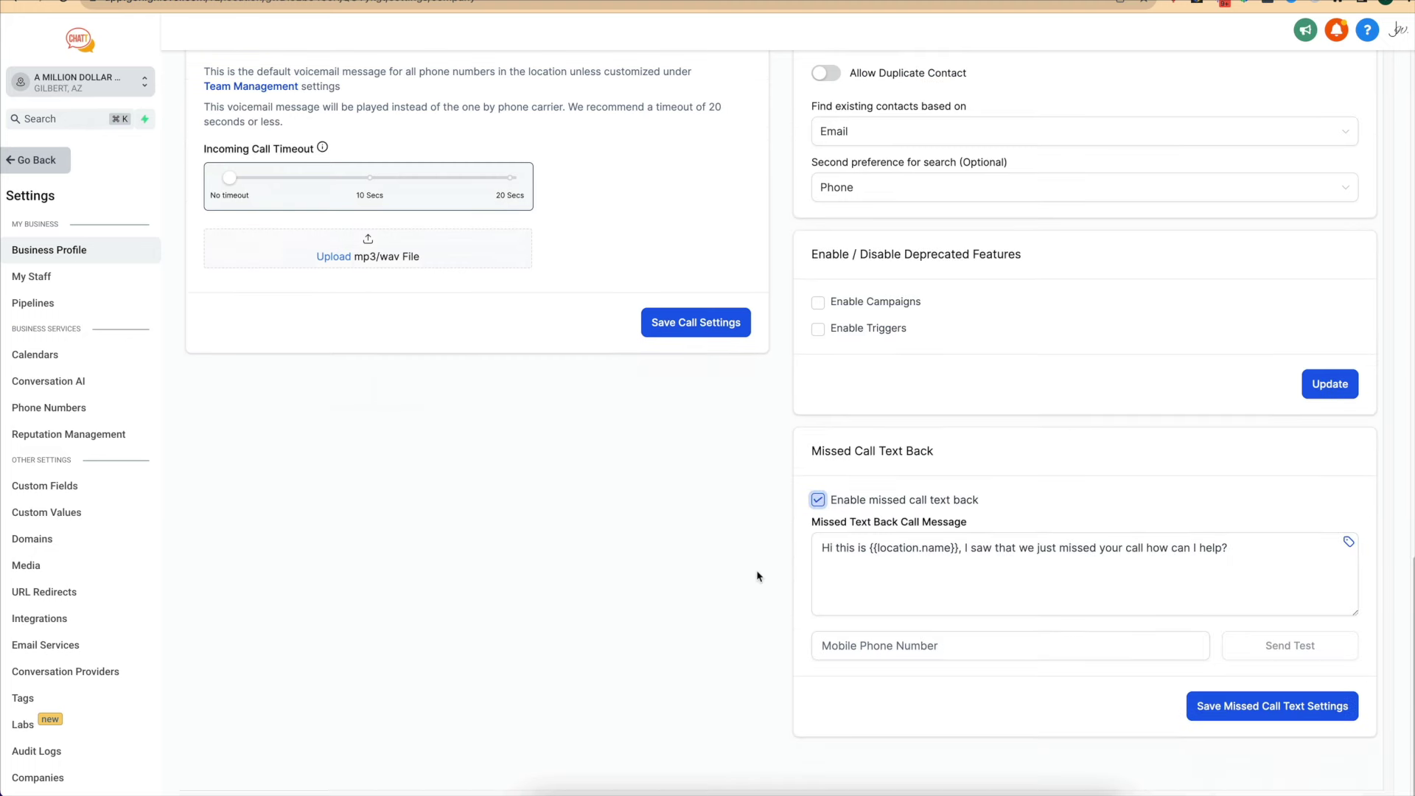
# Highlight the {{location.name}} placeholder in the missed call text back message and save the missed call text settings.
pyautogui.click(970, 554)
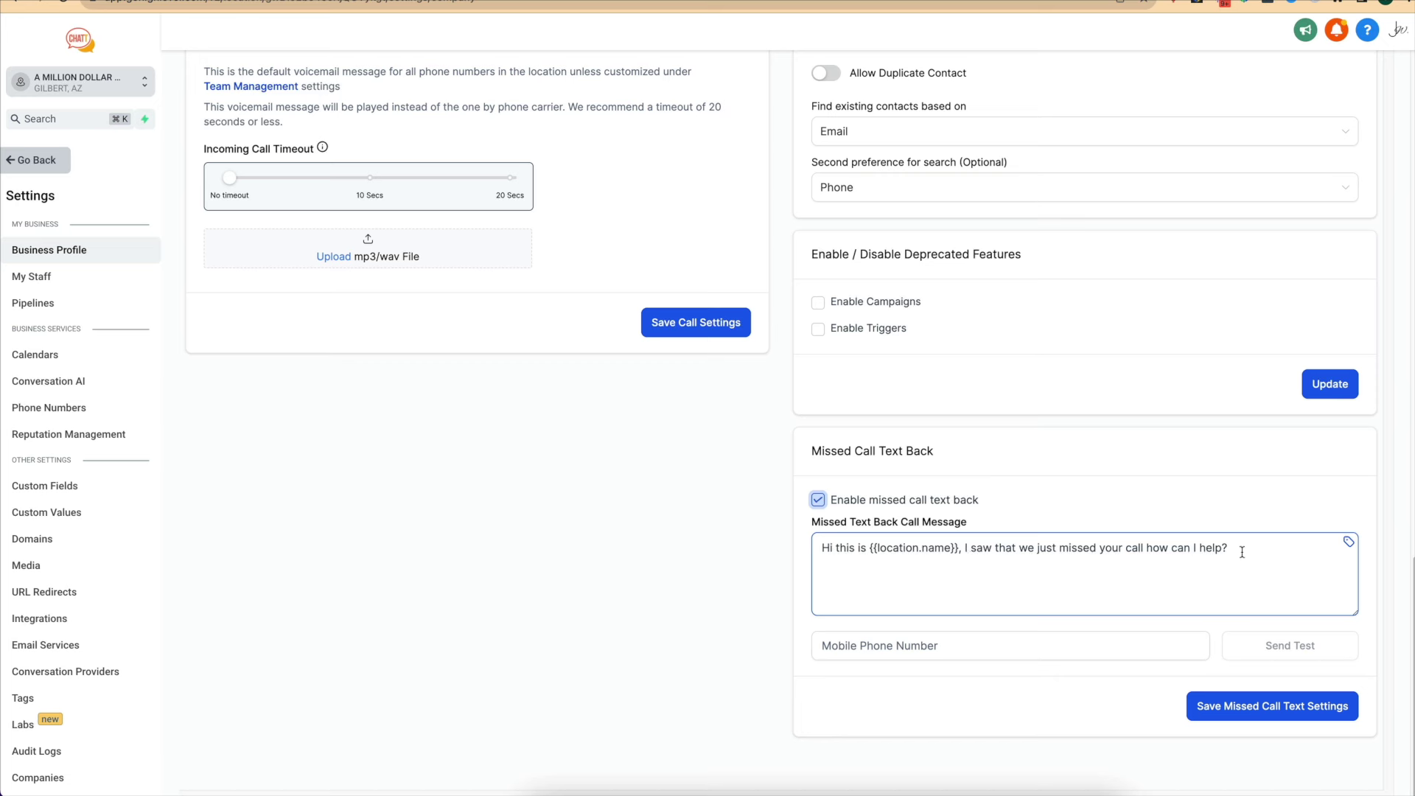
pyautogui.click(871, 547)
pyautogui.click(921, 647)
pyautogui.moveTo(870, 549); pyautogui.dragTo(955, 547)
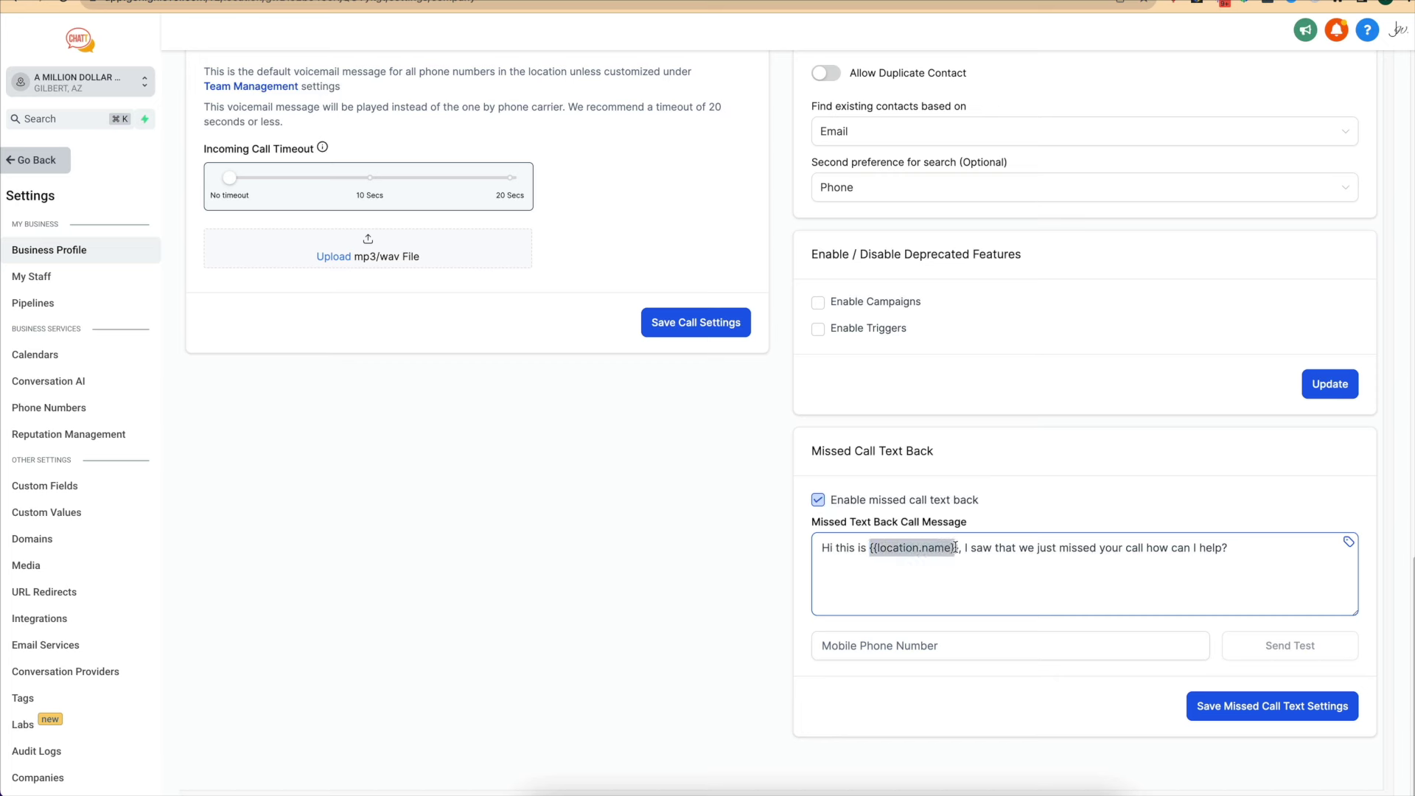
pyautogui.click(1269, 706)
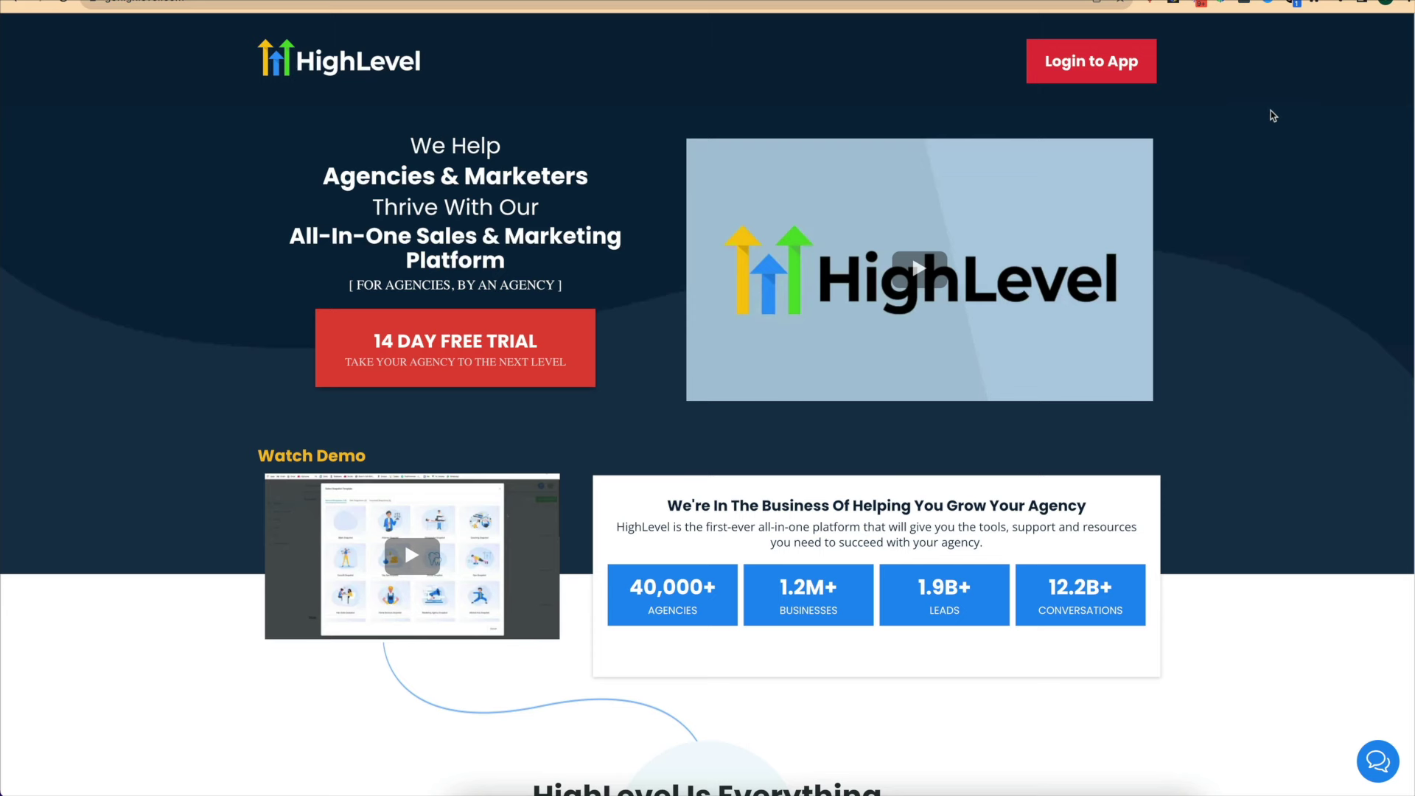
# Open the chat widget on the HighLevel website, look over the page, and close and reopen the widget.
pyautogui.click(1384, 760)
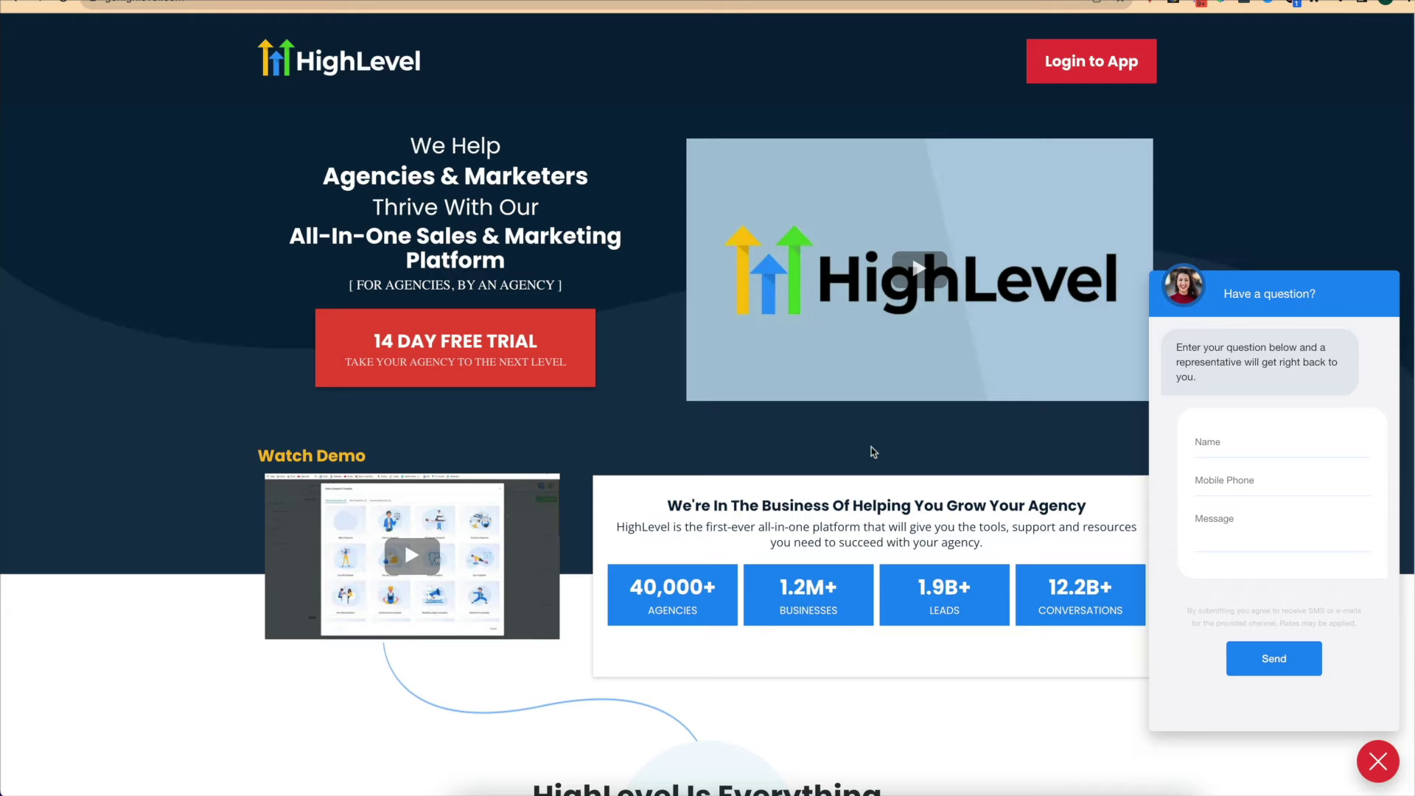
pyautogui.scroll(-10, 622, 432)
pyautogui.scroll(10, 622, 433)
pyautogui.click(1380, 763)
pyautogui.click(1384, 763)
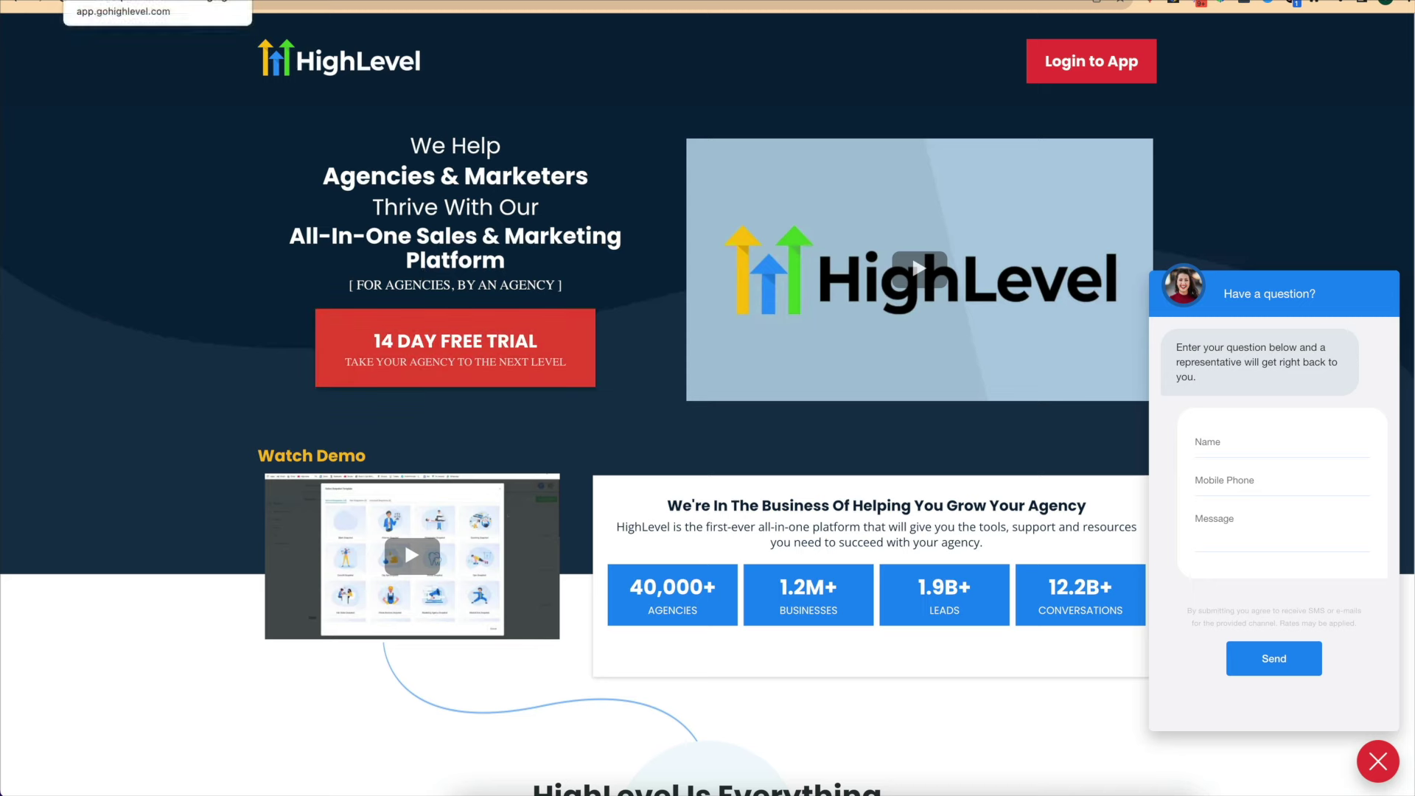
# Switch to the real estate sub-account's Launchpad, open the prompt for connecting the webchat widget, and close it.
pyautogui.click(147, 2)
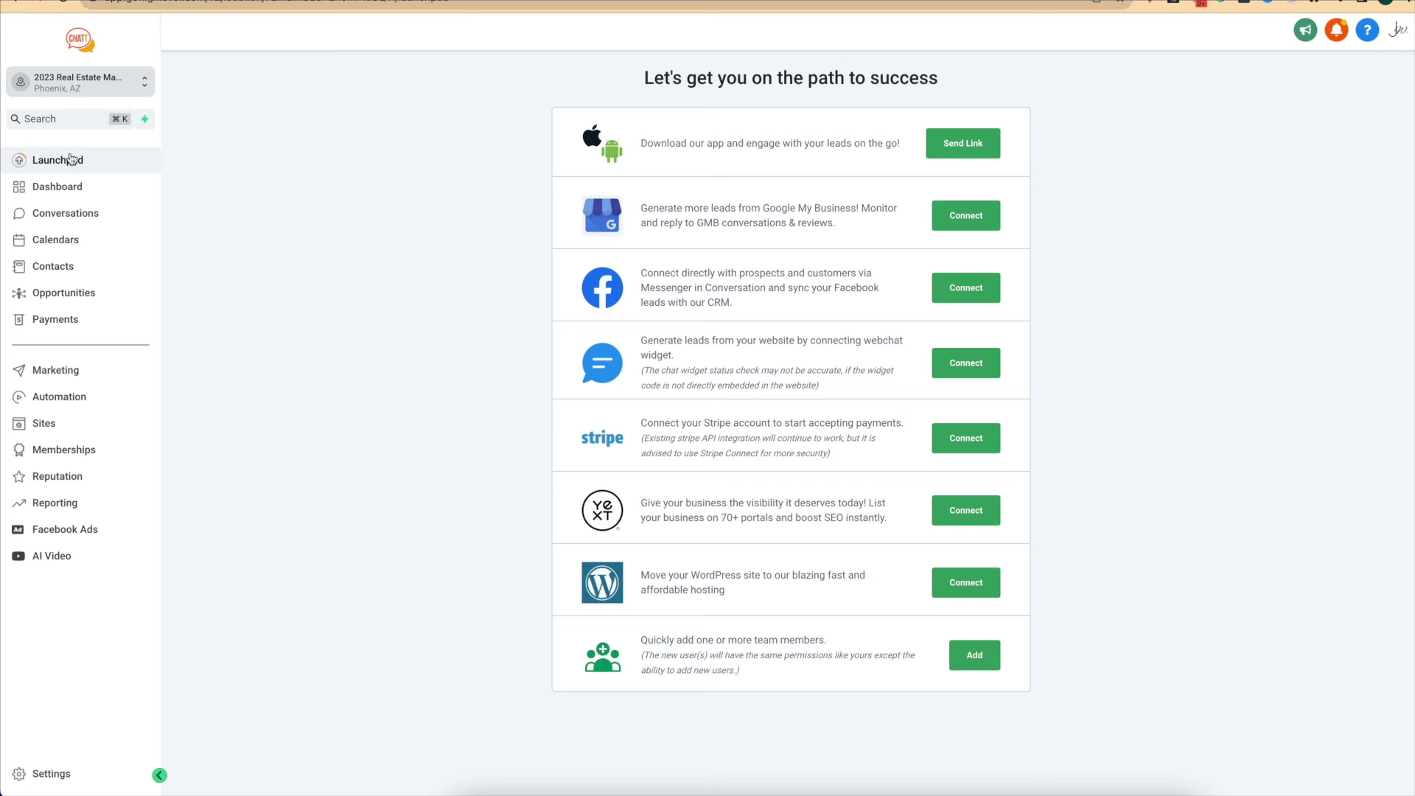
pyautogui.click(973, 367)
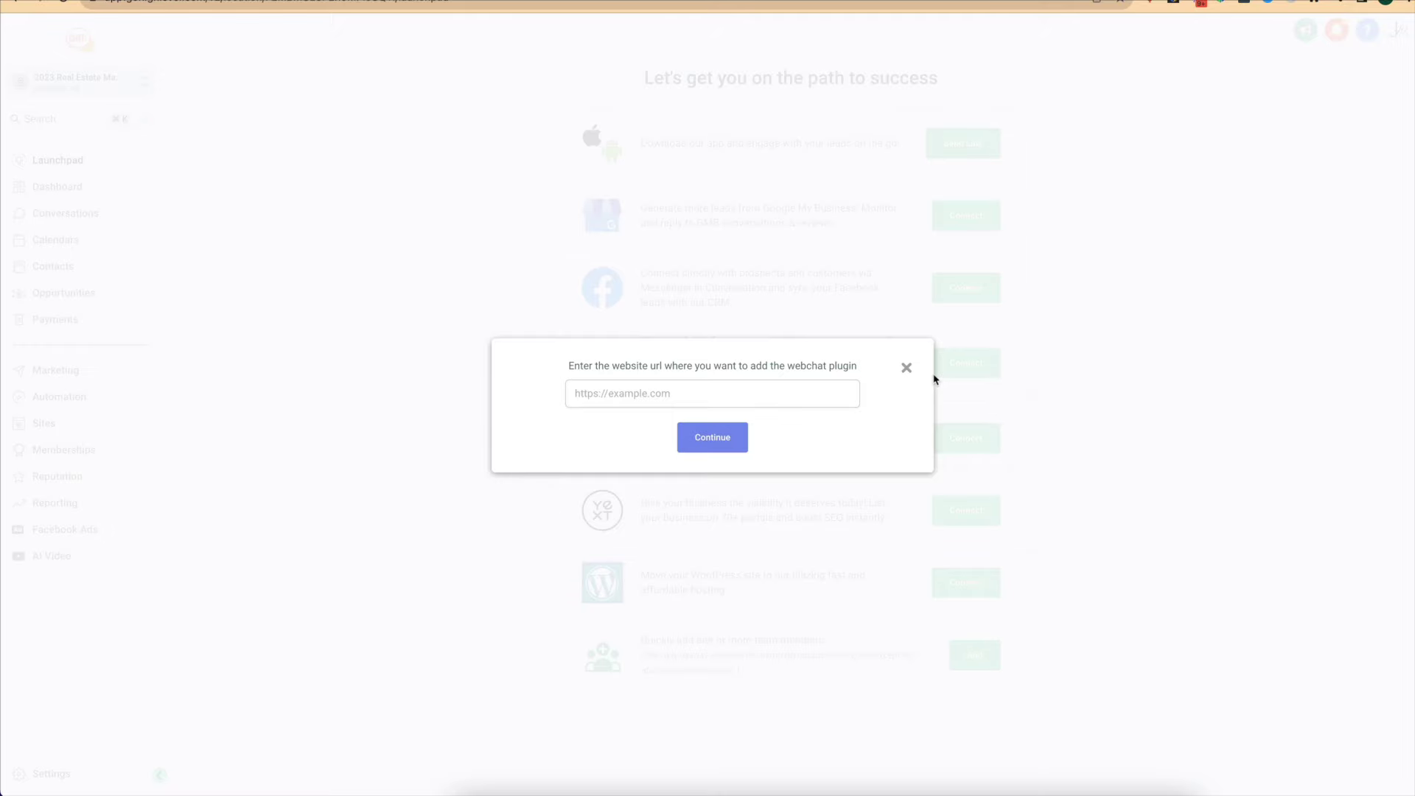
pyautogui.click(907, 368)
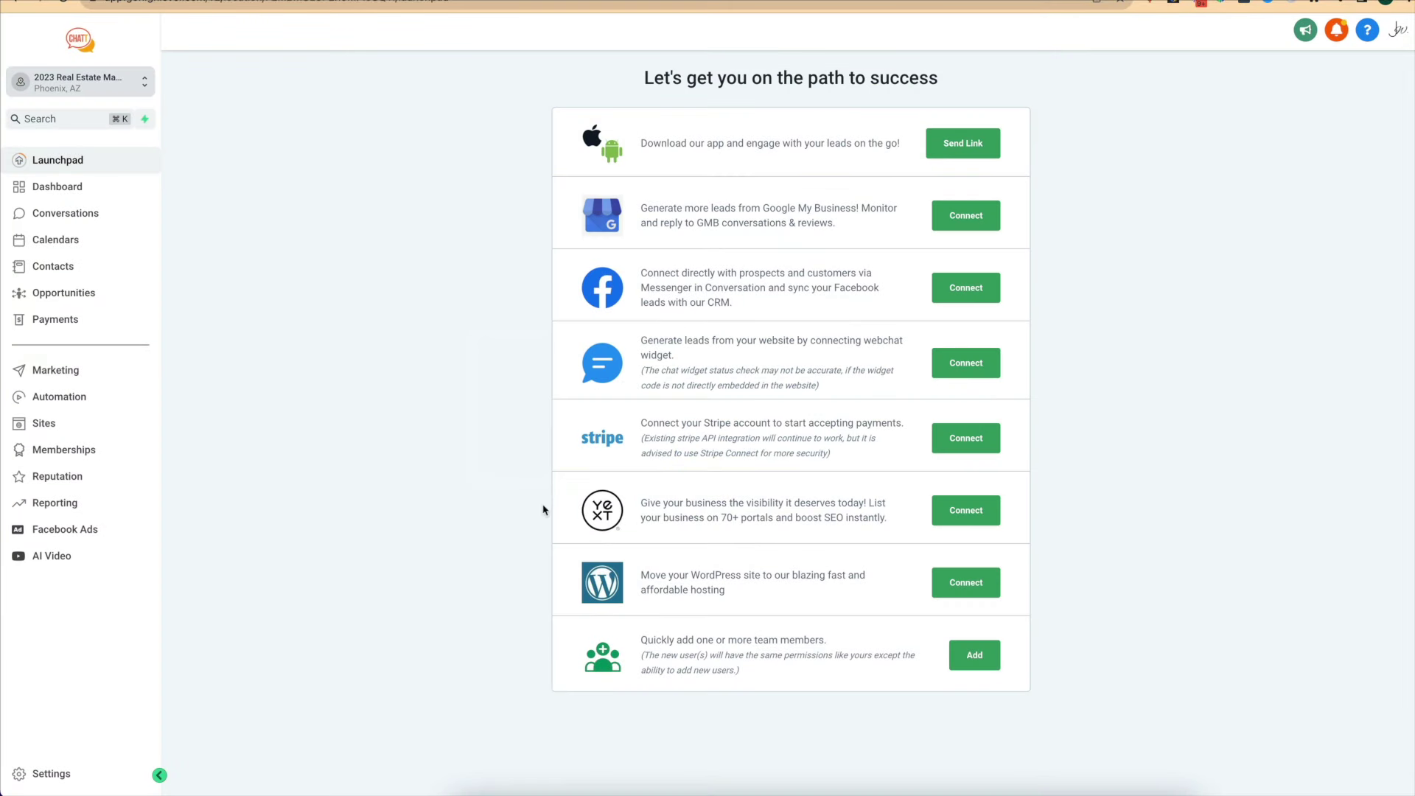
# Open the Chat Widget settings under Sites, review the chat bubble and widget window options, and highlight the agency branding display name.
pyautogui.click(53, 425)
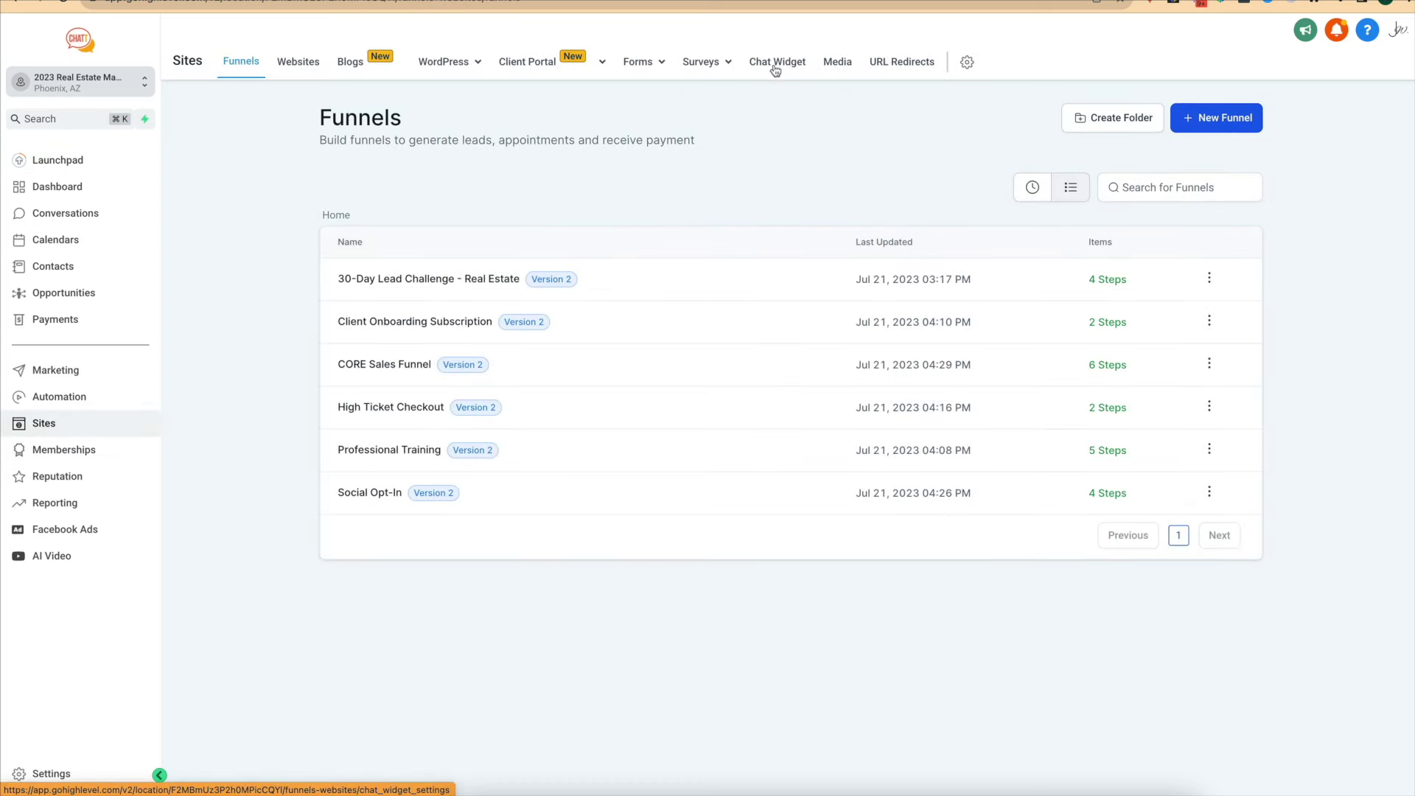
pyautogui.click(781, 65)
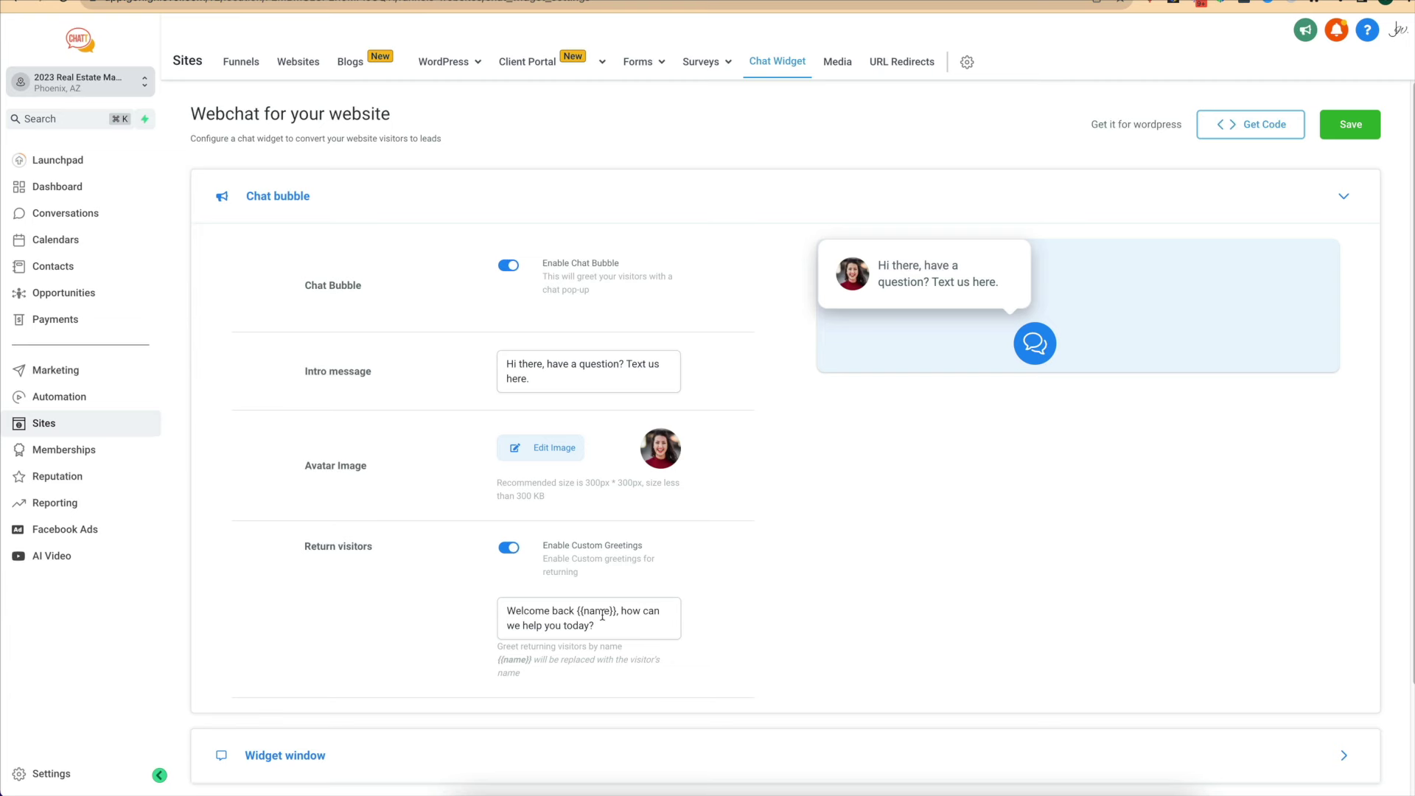
pyautogui.scroll(-2, 664, 611)
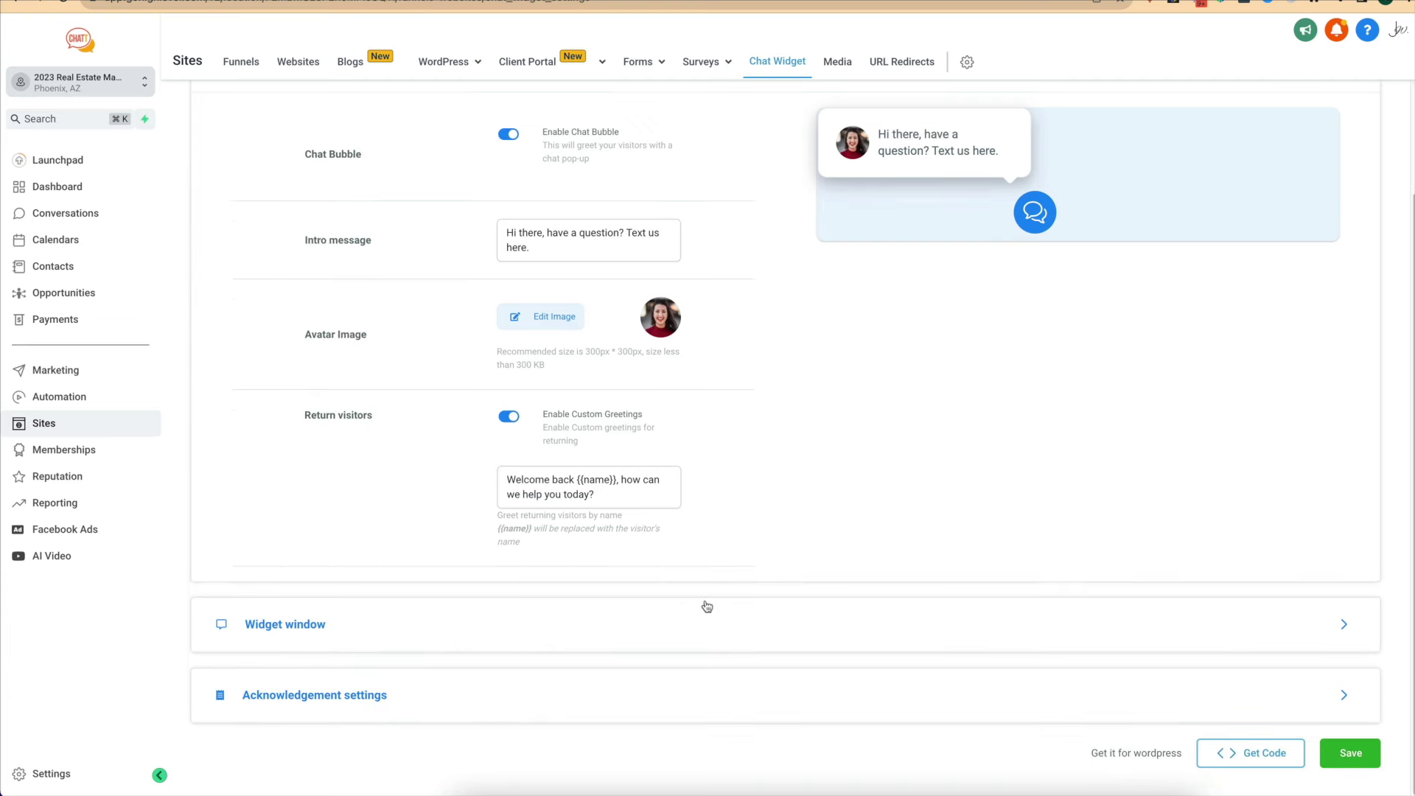
pyautogui.click(317, 621)
pyautogui.scroll(-3, 321, 625)
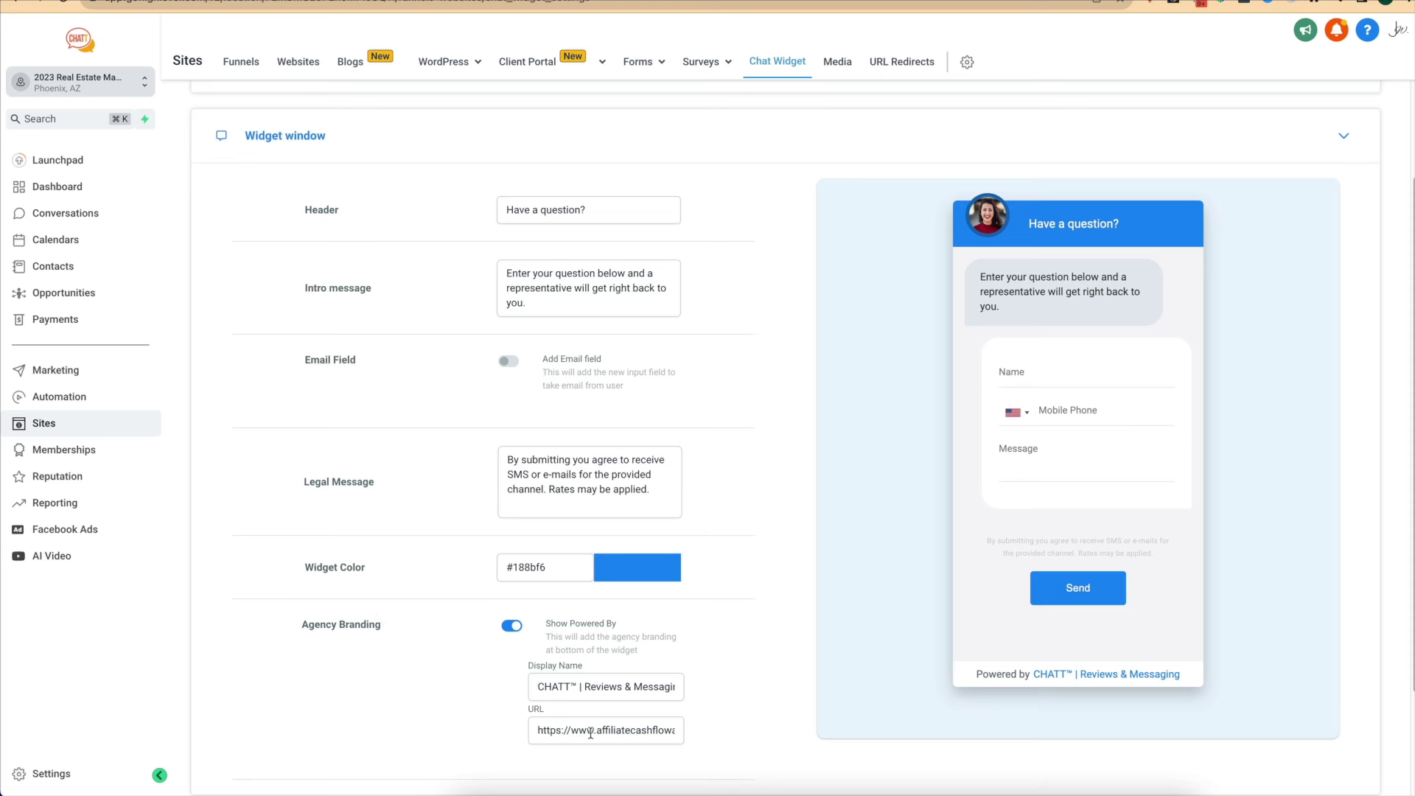
pyautogui.moveTo(538, 688); pyautogui.dragTo(695, 694)
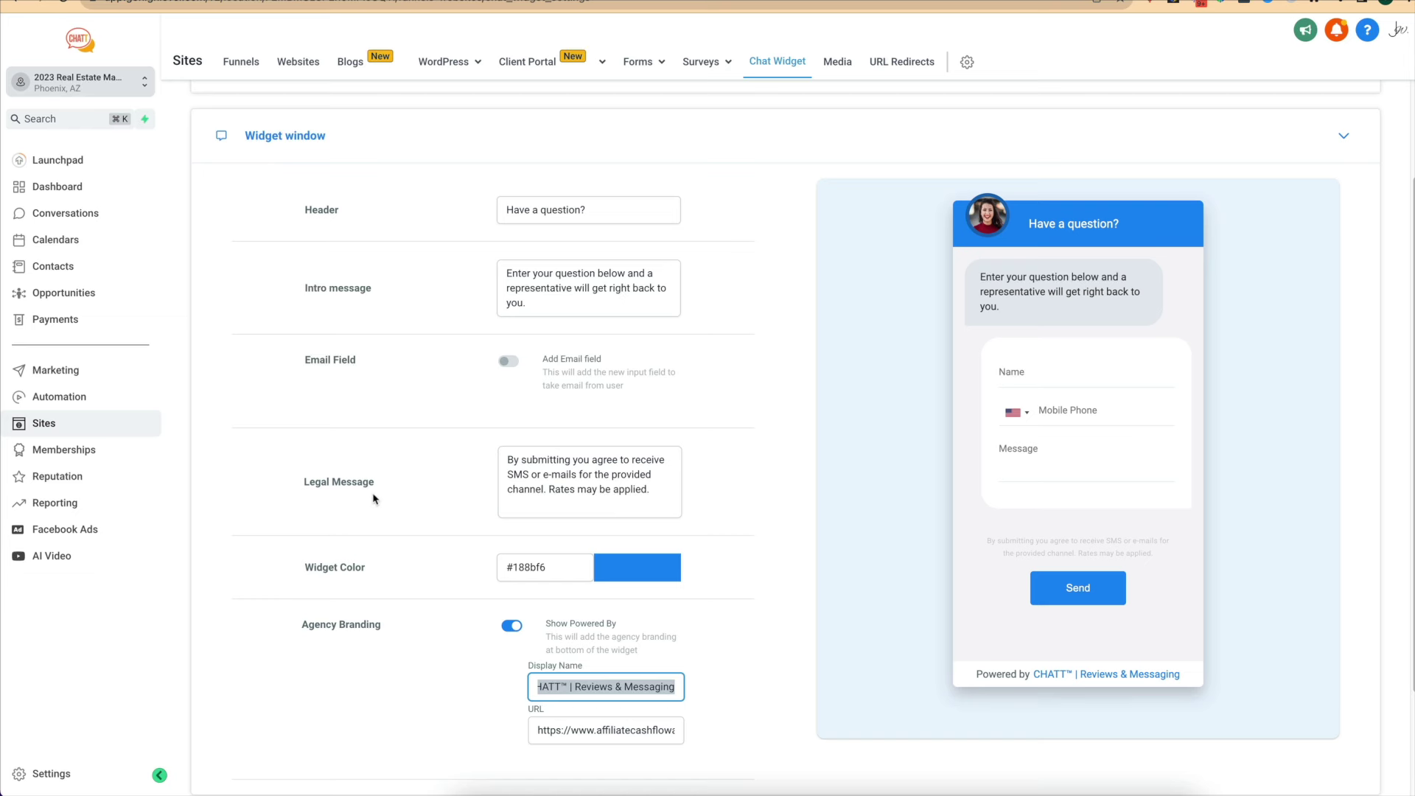
# Expand the chat widget's Acknowledgement settings and review the support contact, greeting and message fields.
pyautogui.scroll(-3, 517, 489)
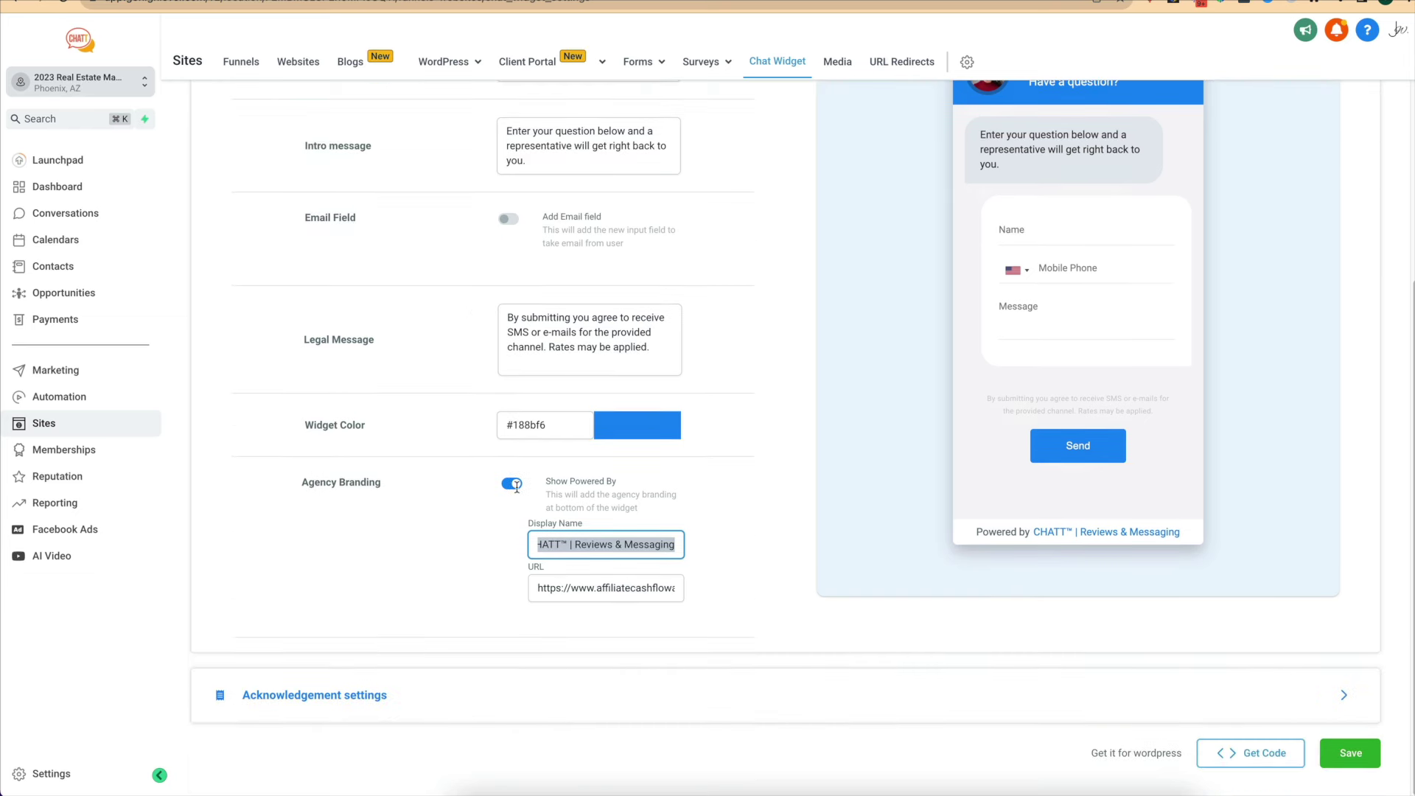
pyautogui.click(440, 693)
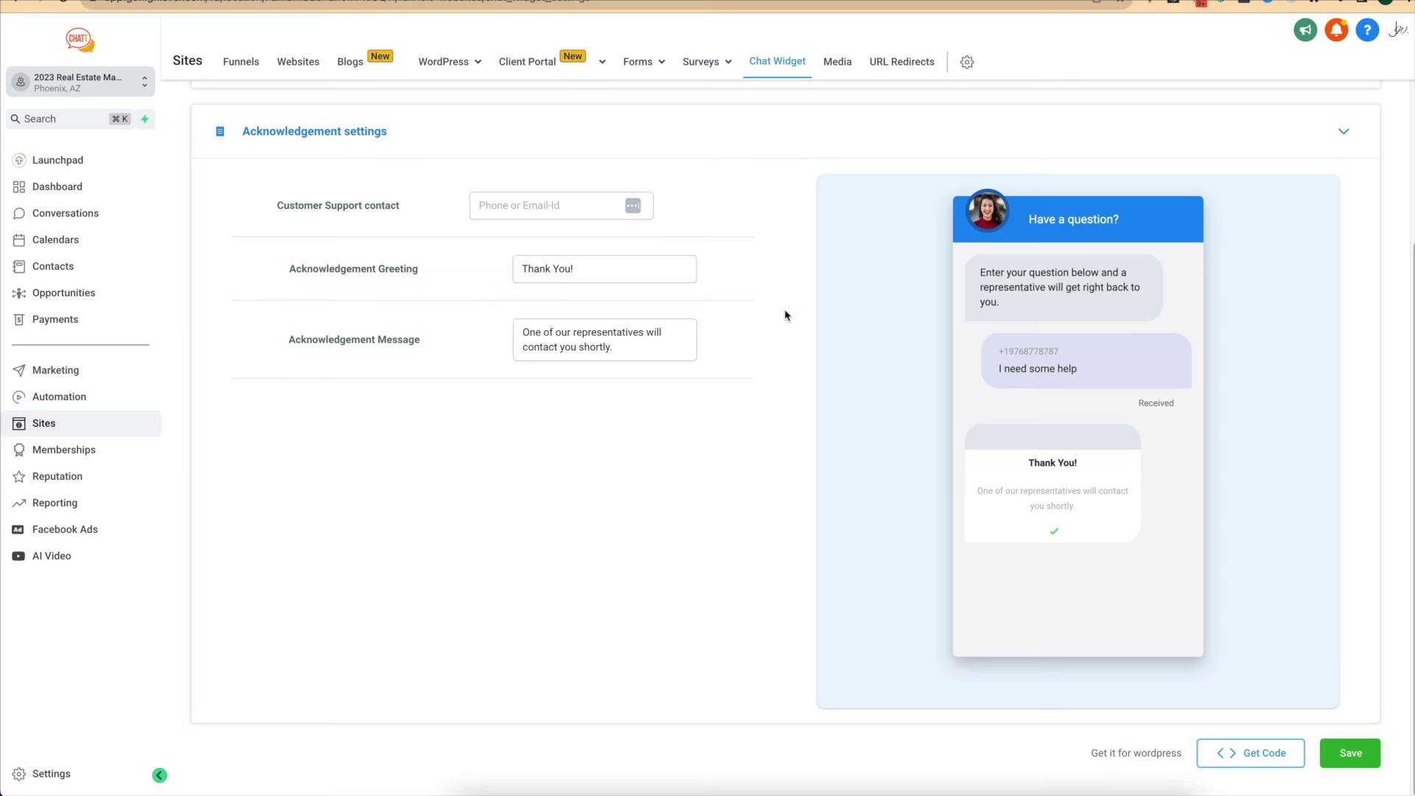
pyautogui.scroll(3, 381, 174)
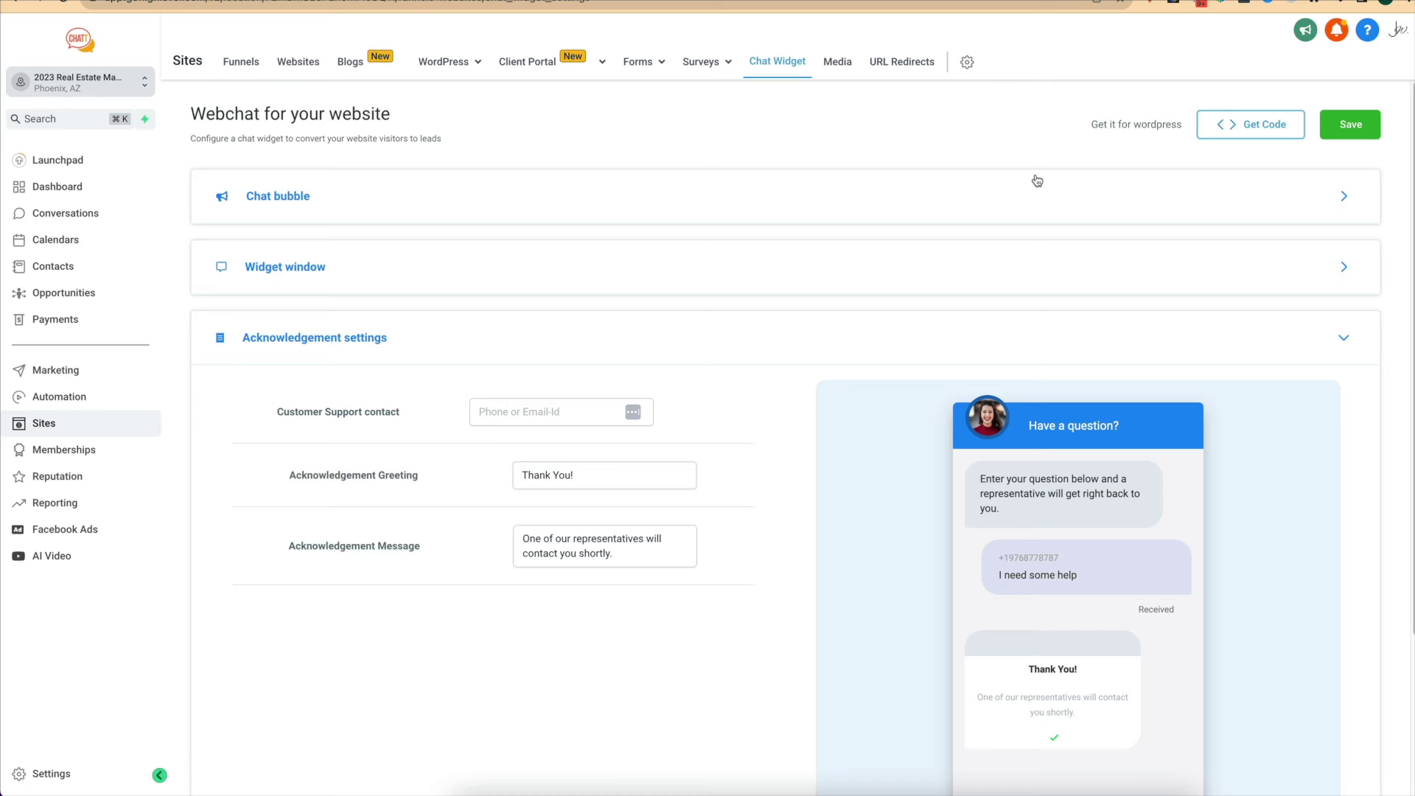
# Copy the chat widget's body code for embedding in a website and close the Get Code dialog.
pyautogui.click(1256, 127)
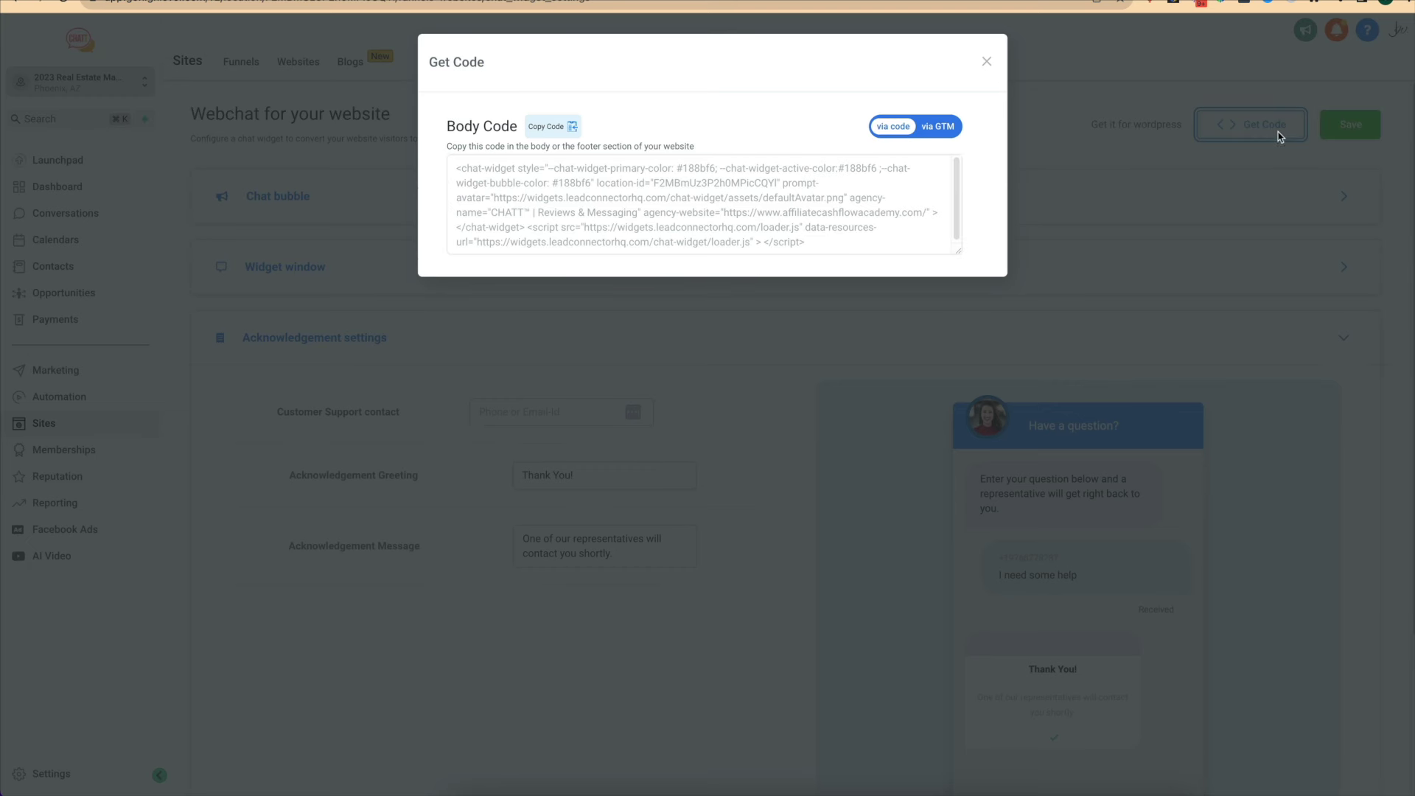
pyautogui.click(551, 128)
pyautogui.click(986, 62)
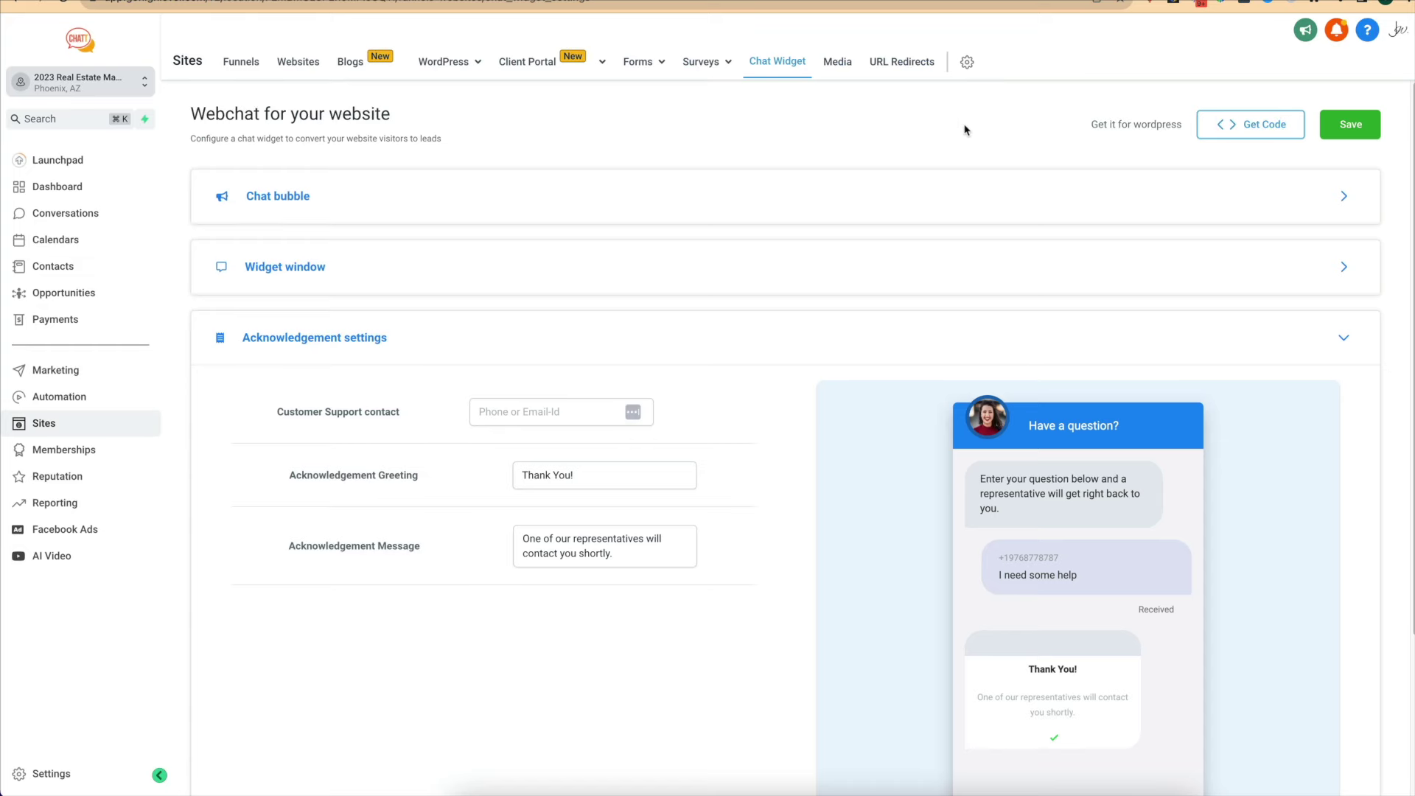
# Open the settings of the Real Estate SaaS Homepage website and switch its chat widget option on and back off.
pyautogui.click(305, 67)
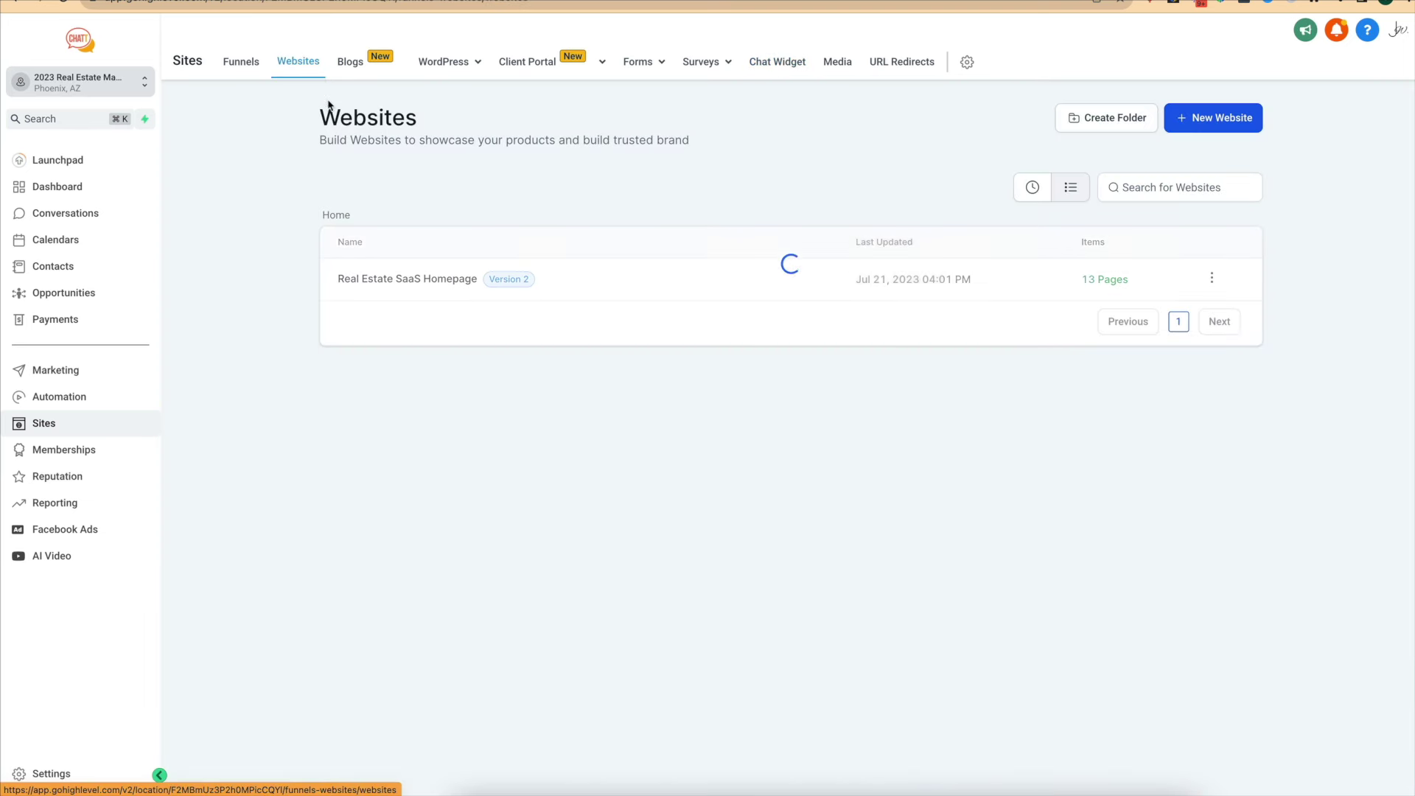
pyautogui.click(389, 283)
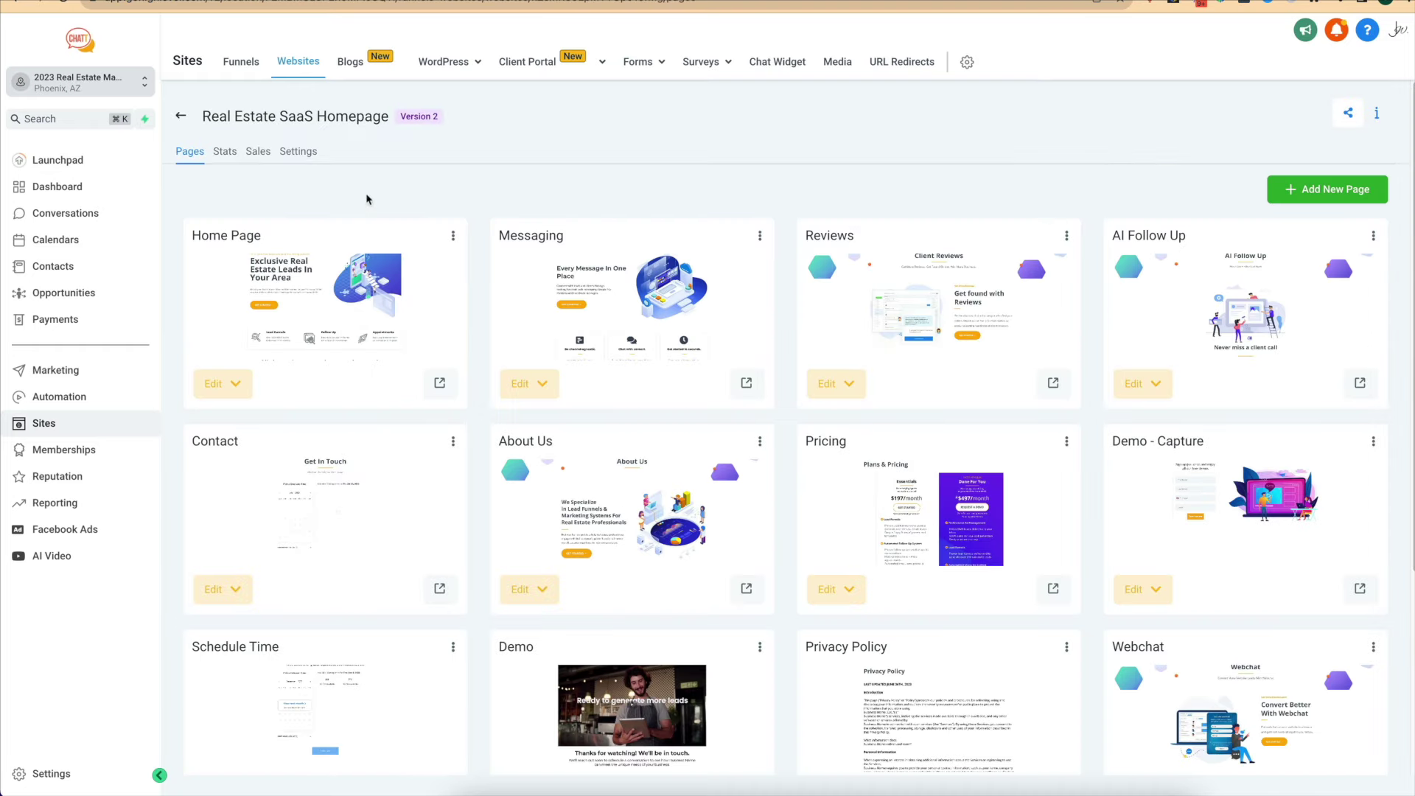
pyautogui.click(299, 152)
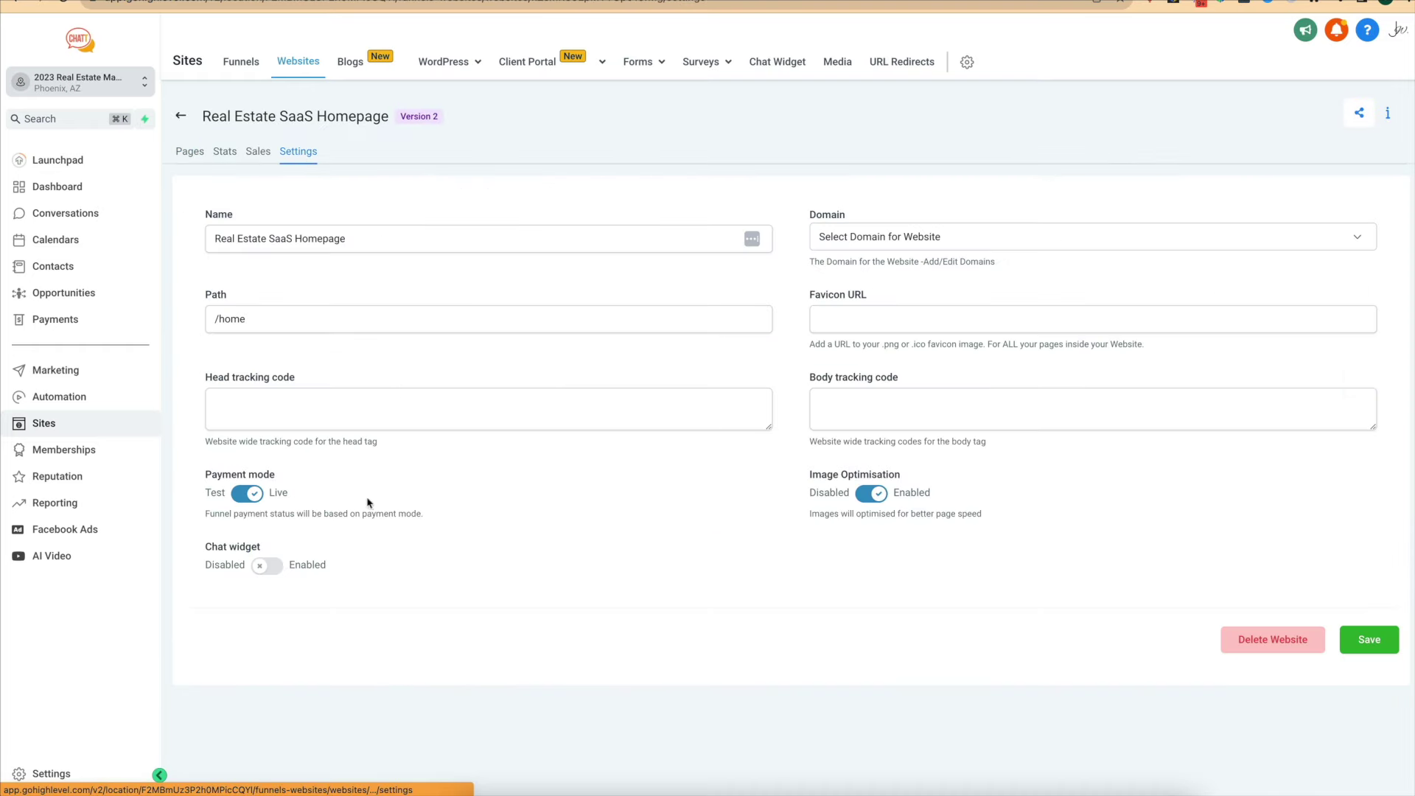
pyautogui.click(265, 569)
pyautogui.click(274, 566)
pyautogui.click(274, 566)
pyautogui.click(275, 566)
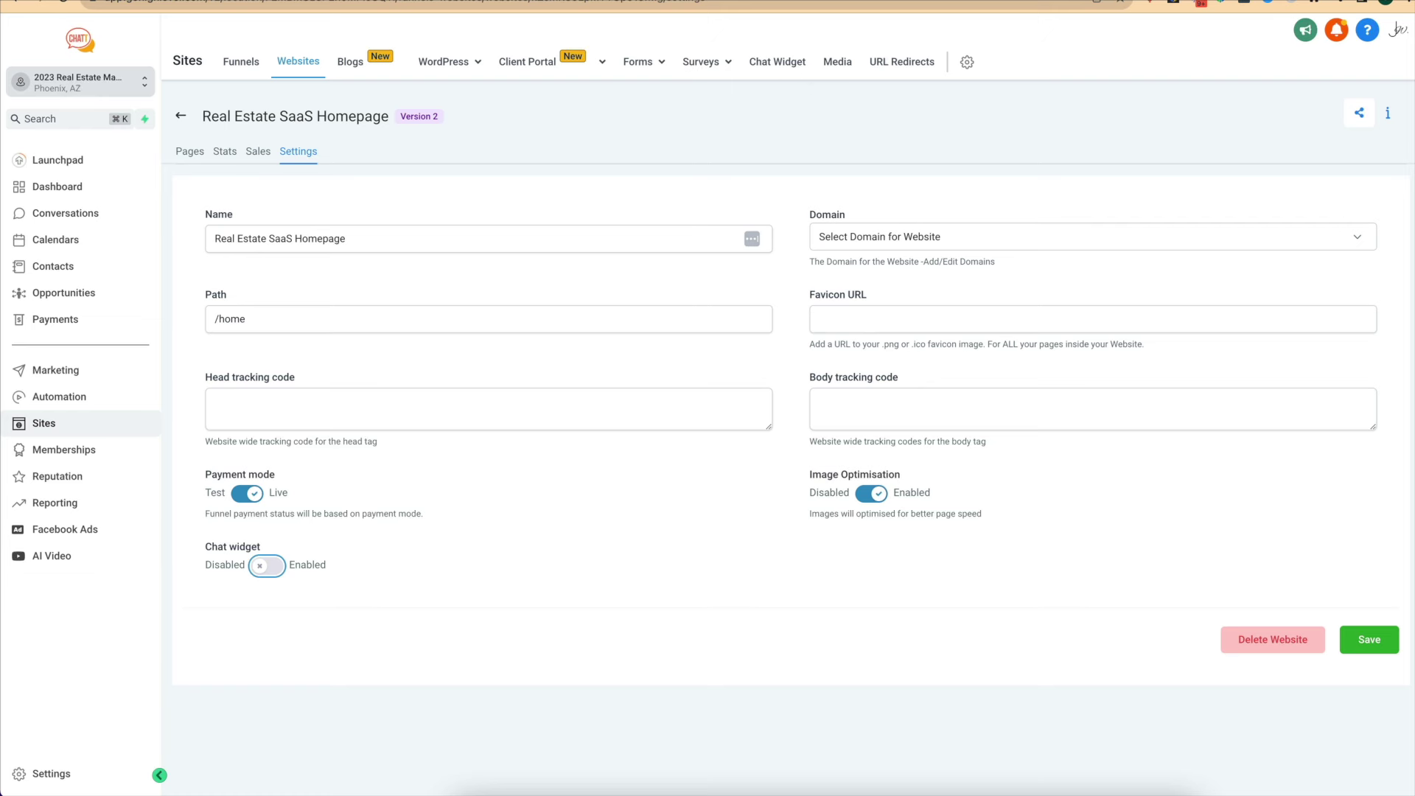
# Open the settings of the 30-Day Lead Challenge - Real Estate funnel and try out its chat widget switch.
pyautogui.click(246, 68)
pyautogui.click(407, 281)
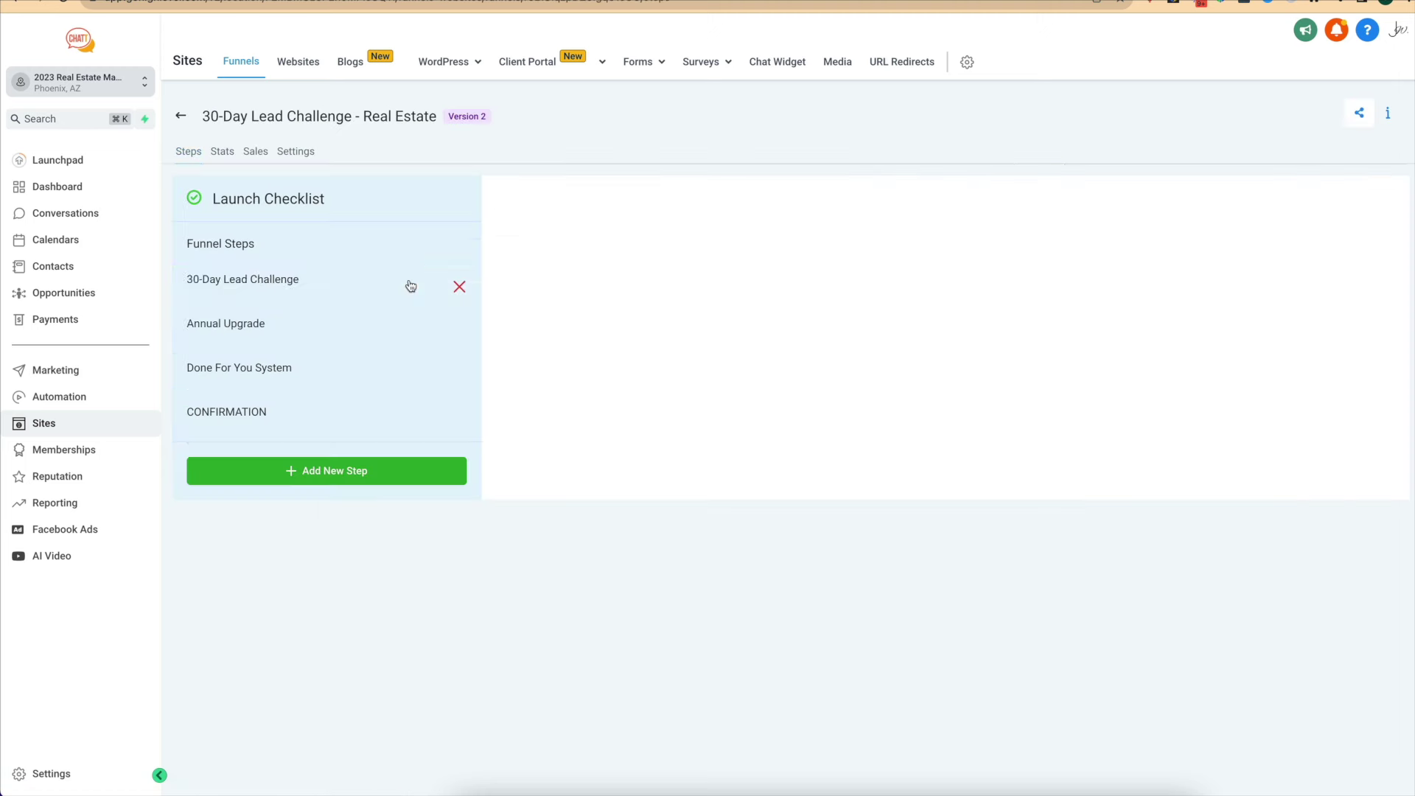
pyautogui.click(308, 161)
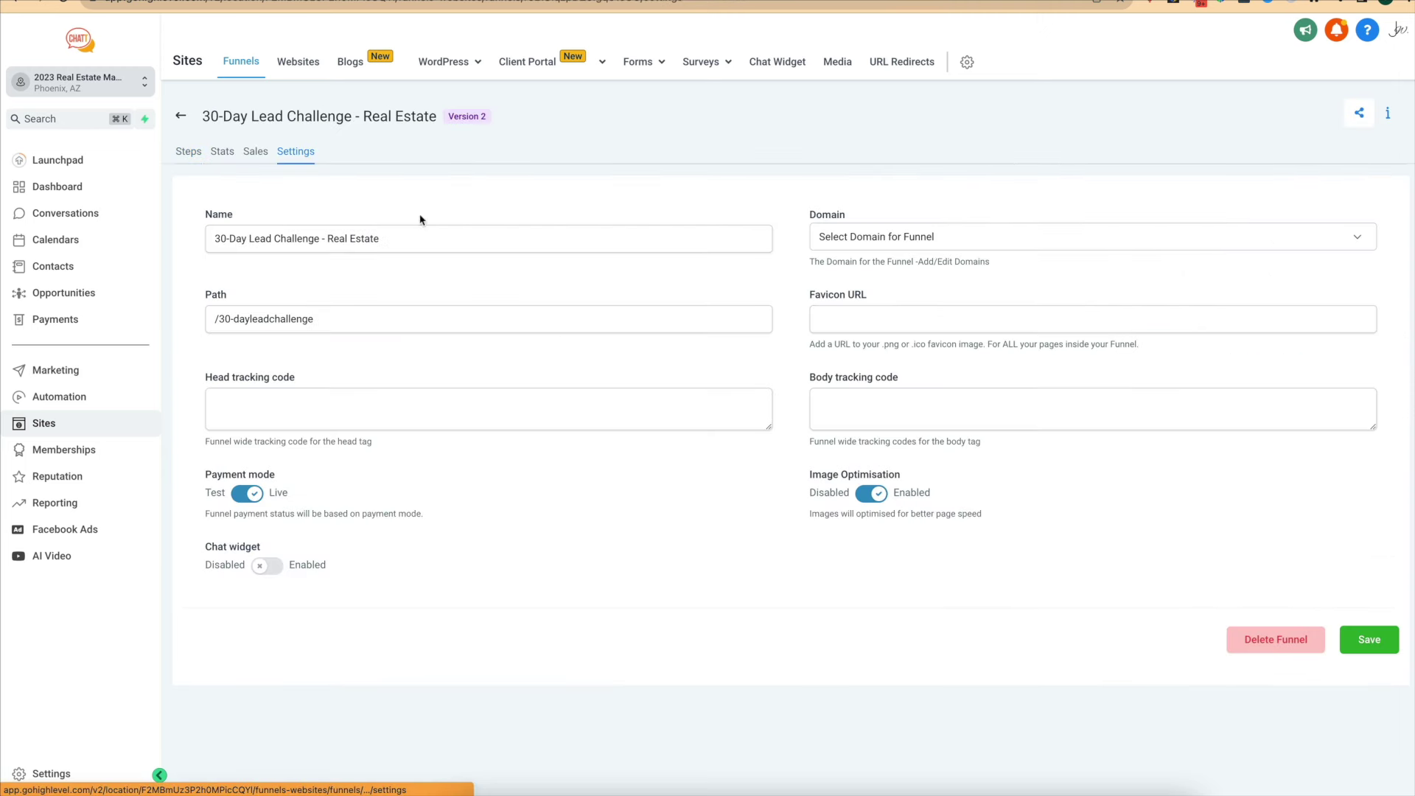
pyautogui.click(267, 567)
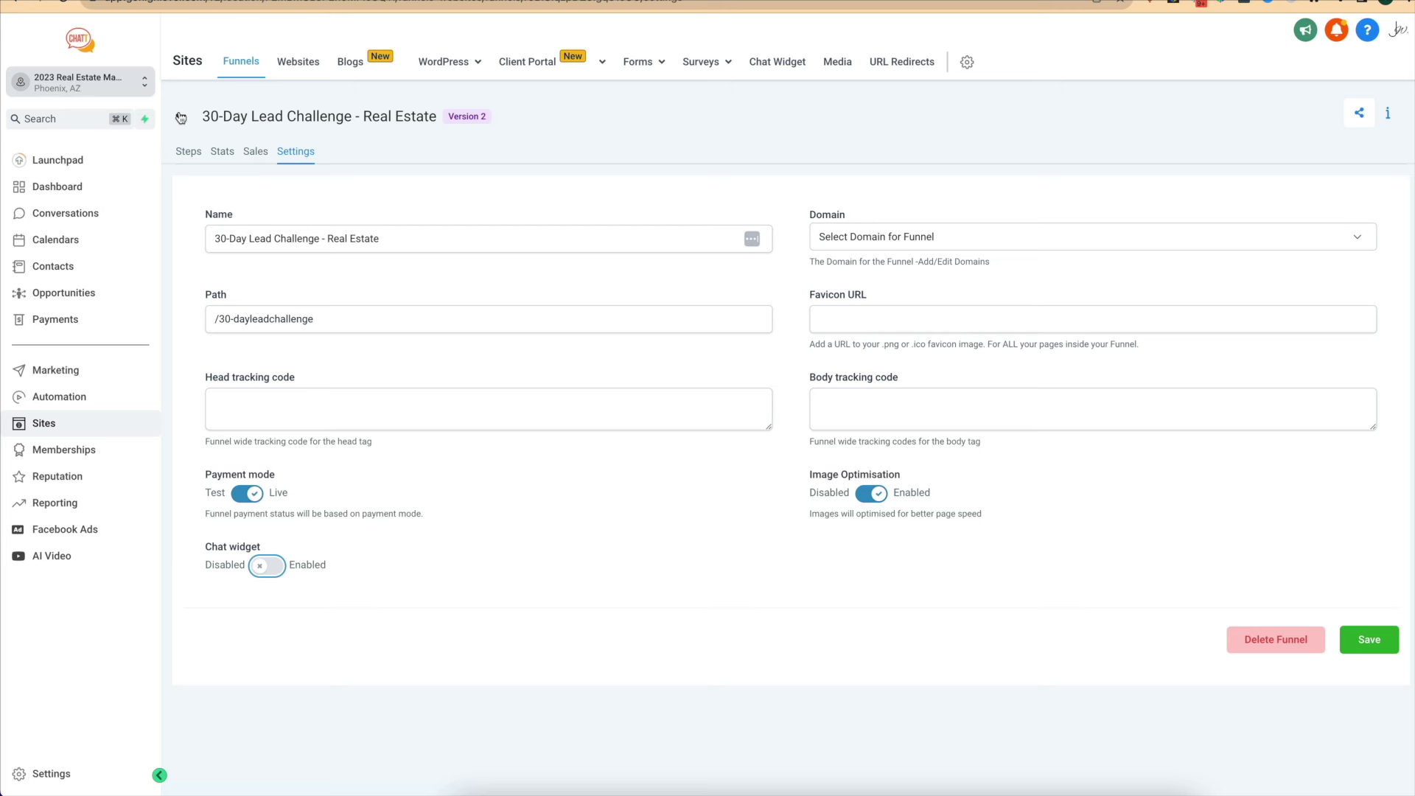
# View the template library for creating a new website, close it, and return to the Chat Widget settings.
pyautogui.click(300, 65)
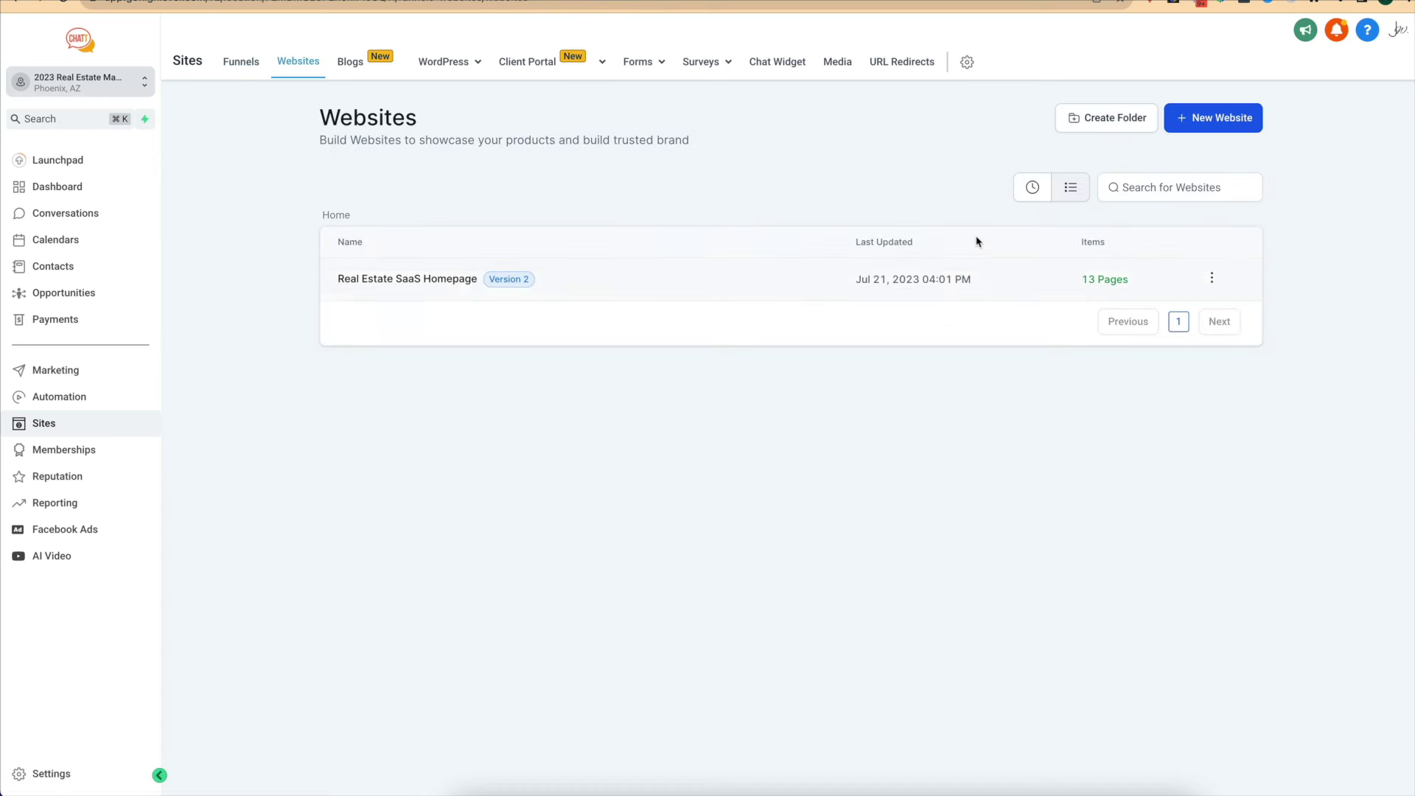
pyautogui.click(1210, 131)
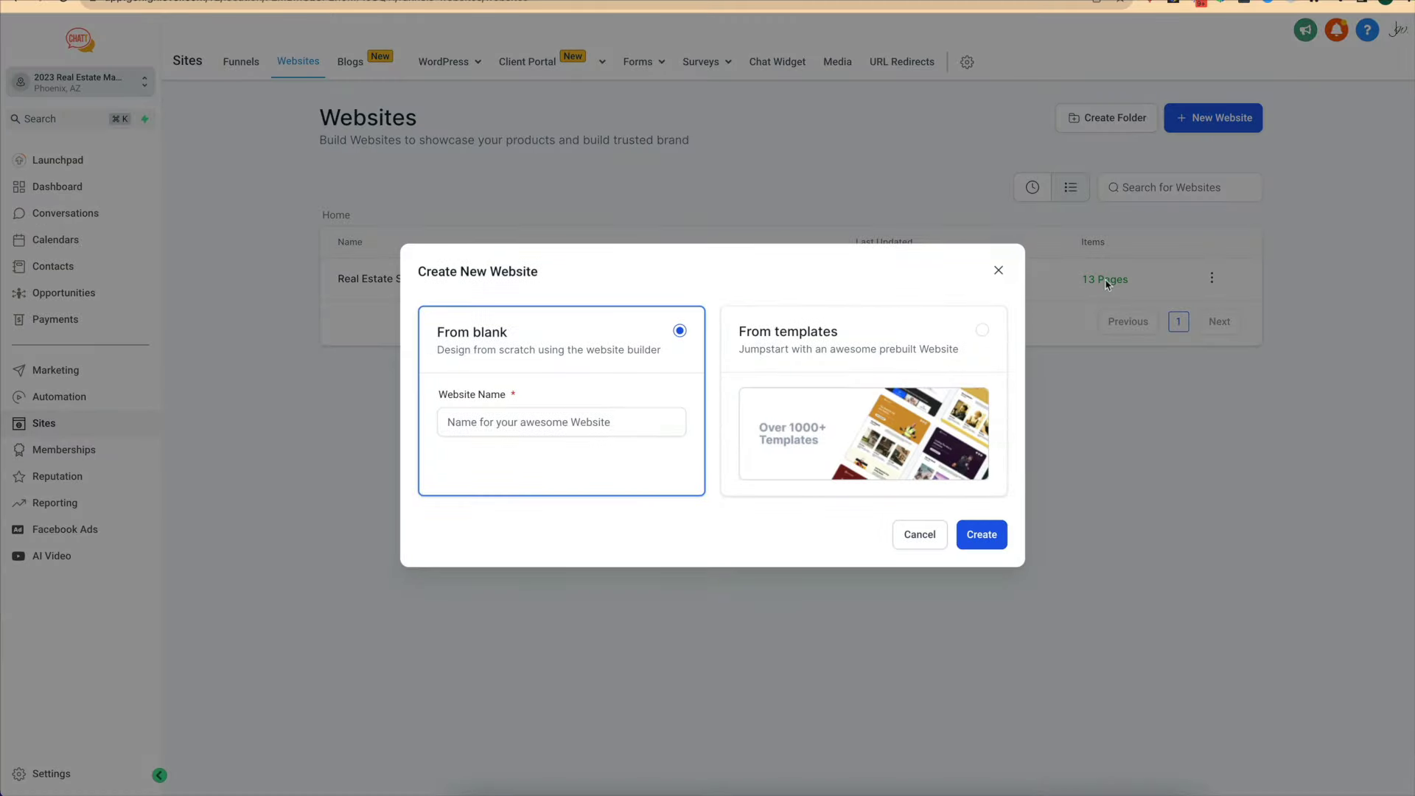
pyautogui.click(986, 331)
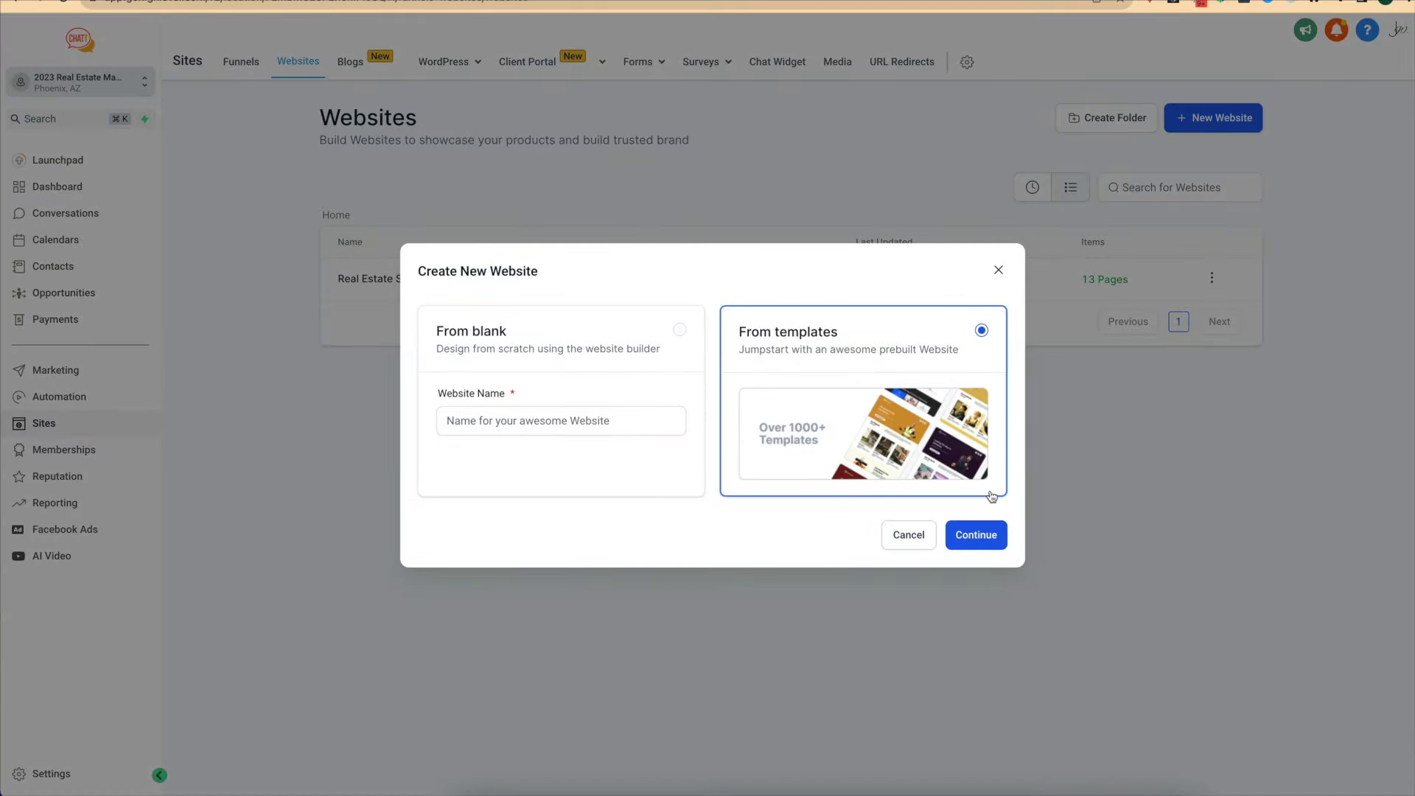
pyautogui.click(985, 542)
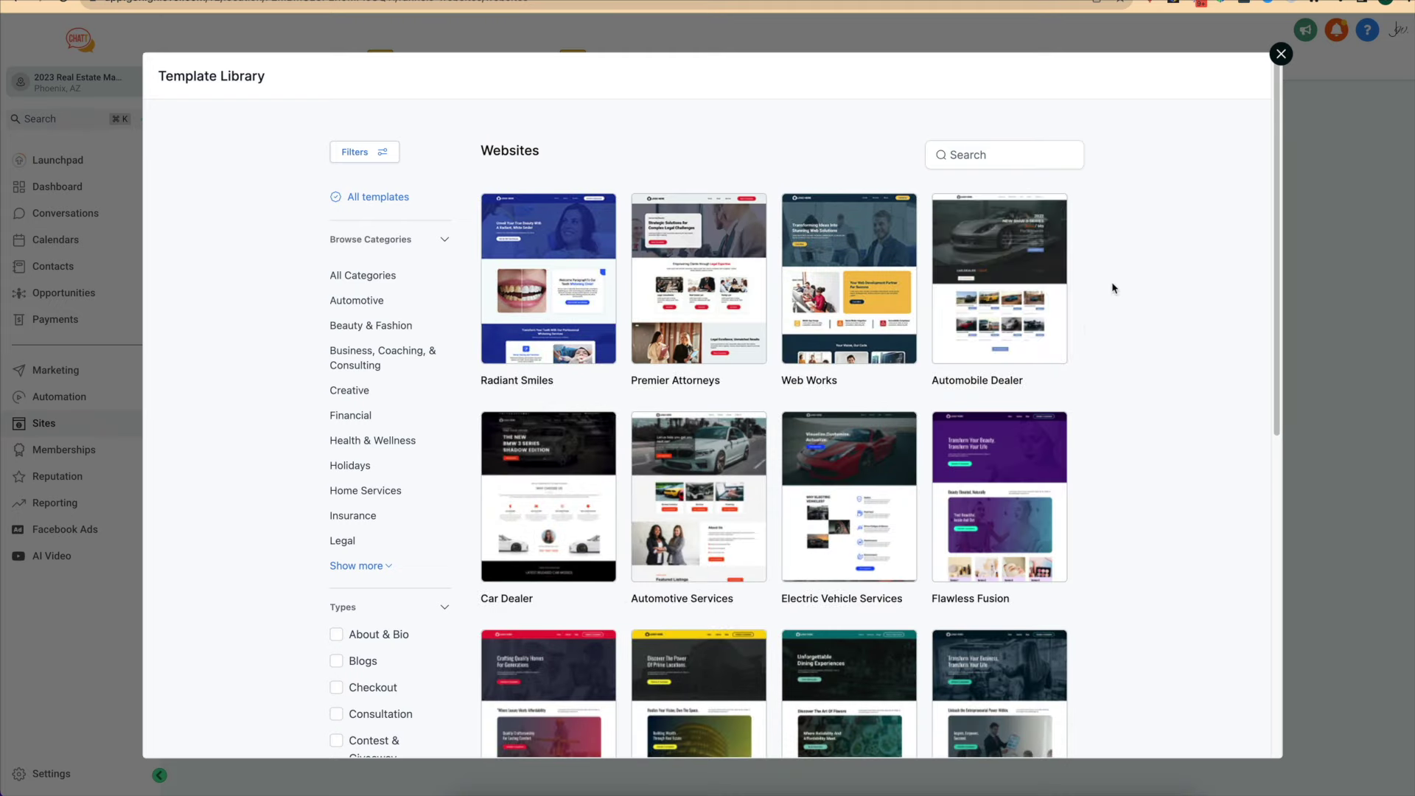
pyautogui.click(1280, 54)
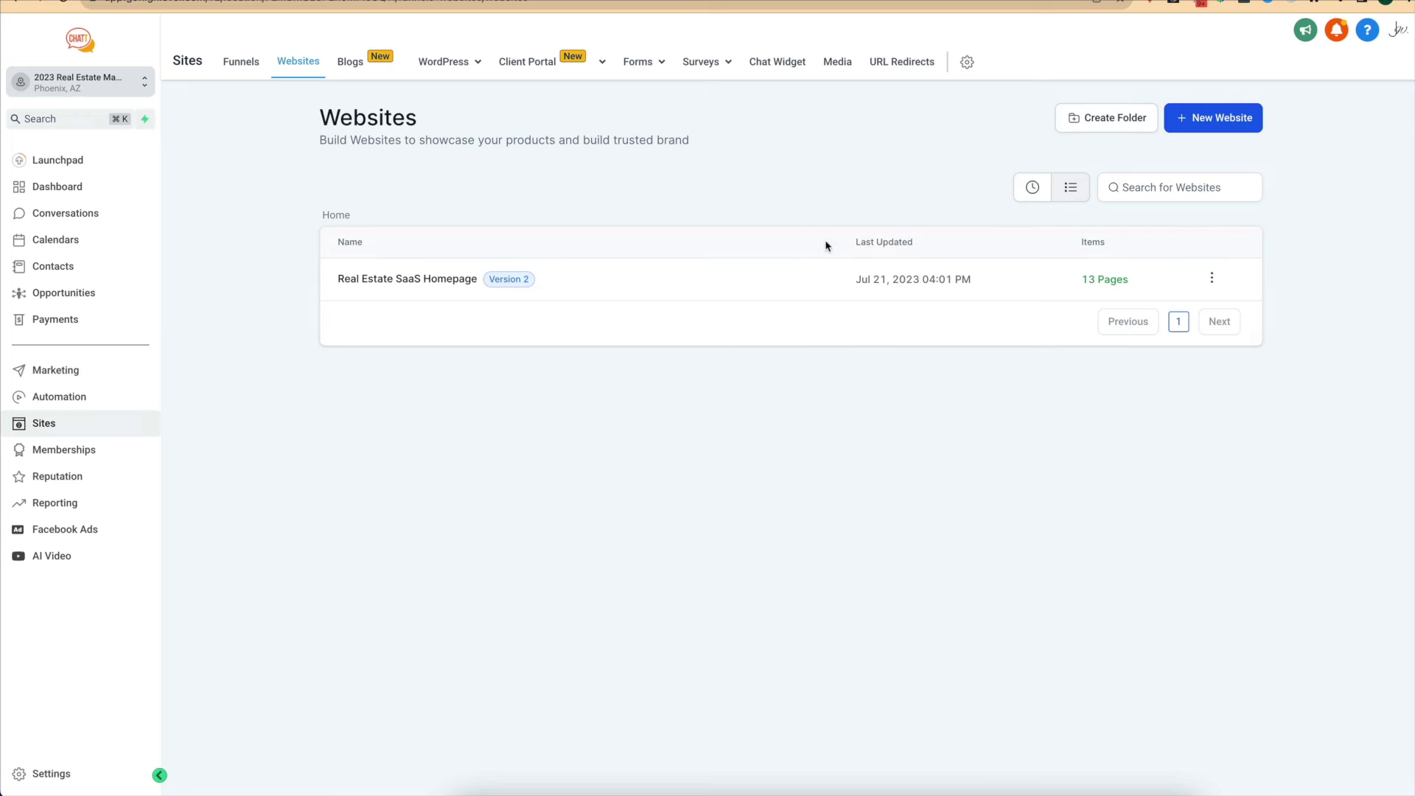
pyautogui.click(784, 70)
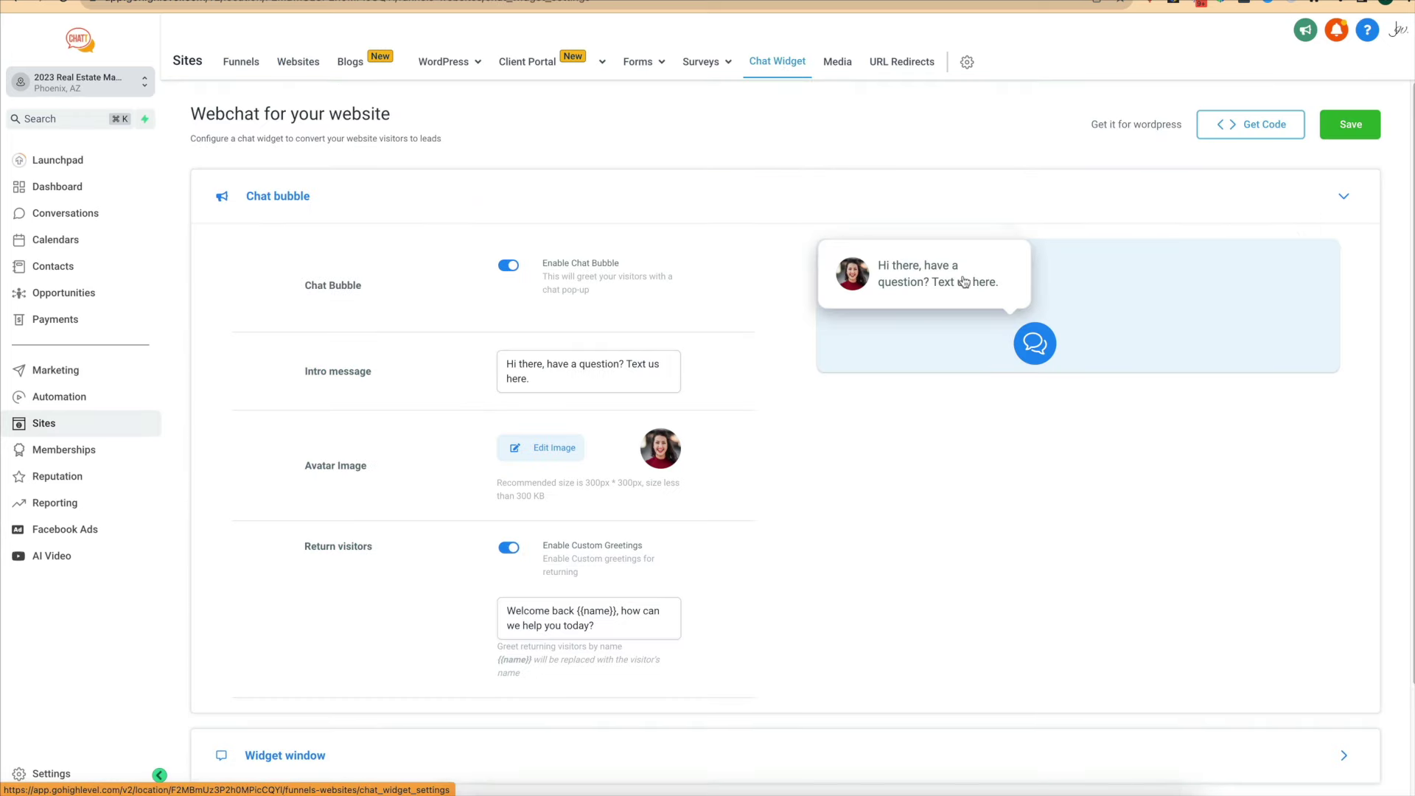
# Open the chat widget's embed code and copy the body code.
pyautogui.click(1248, 126)
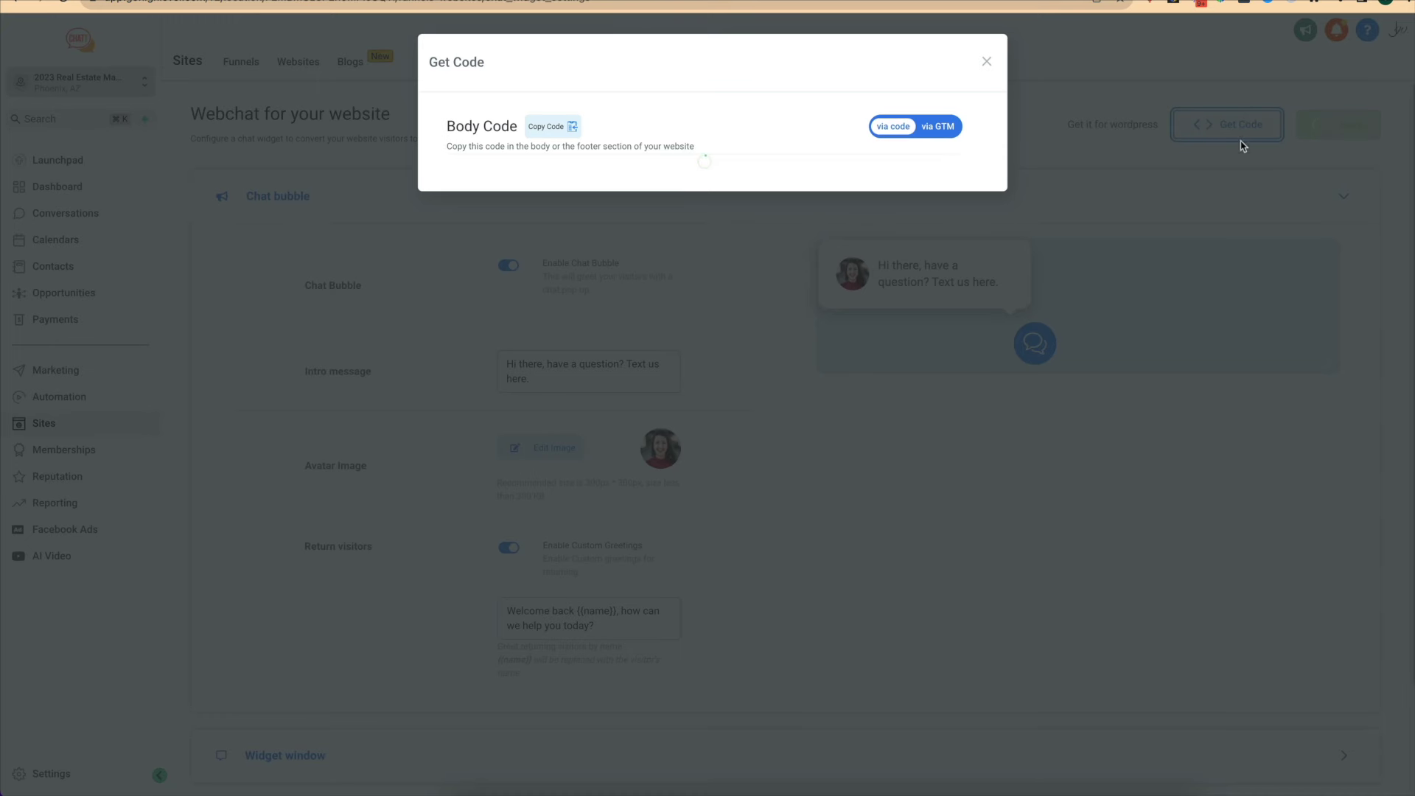
pyautogui.click(557, 128)
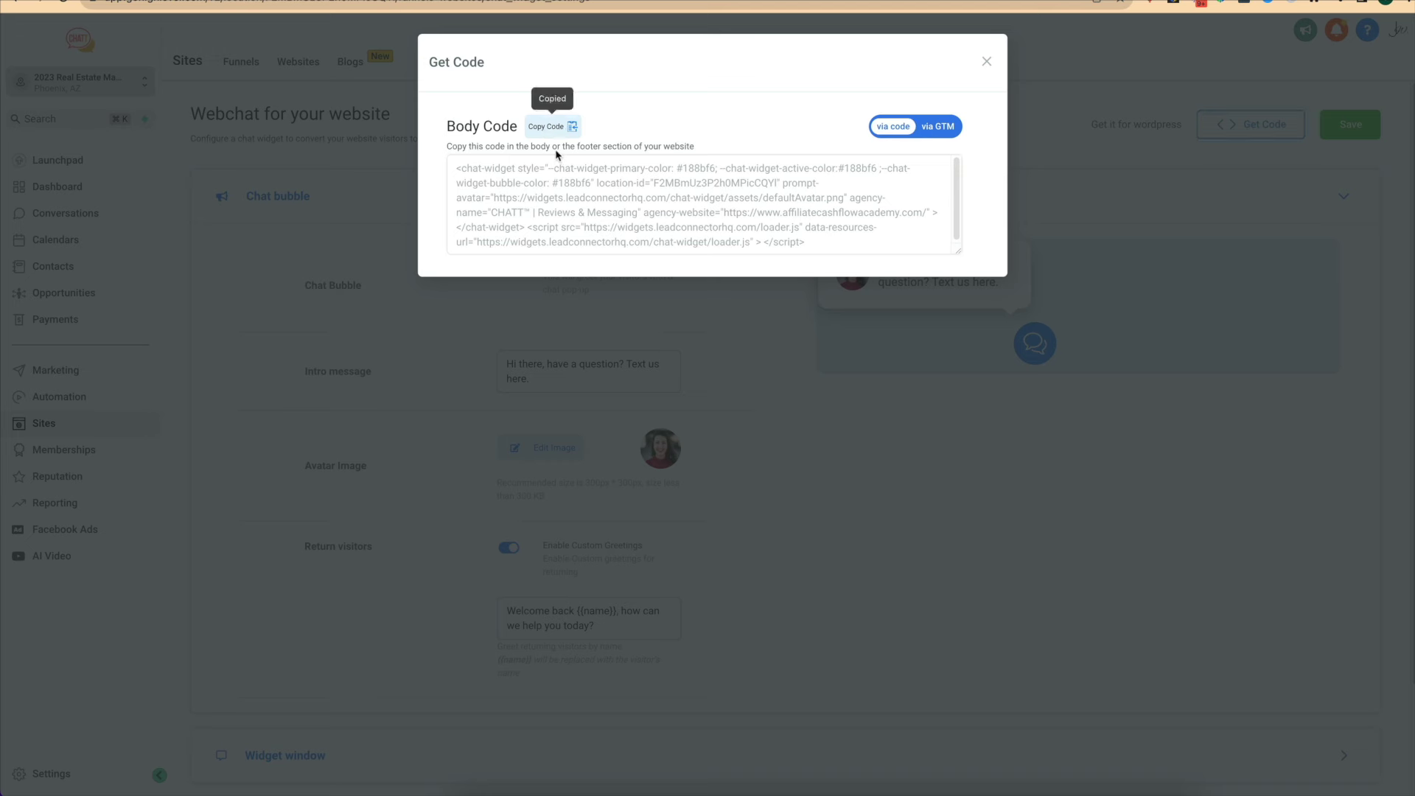
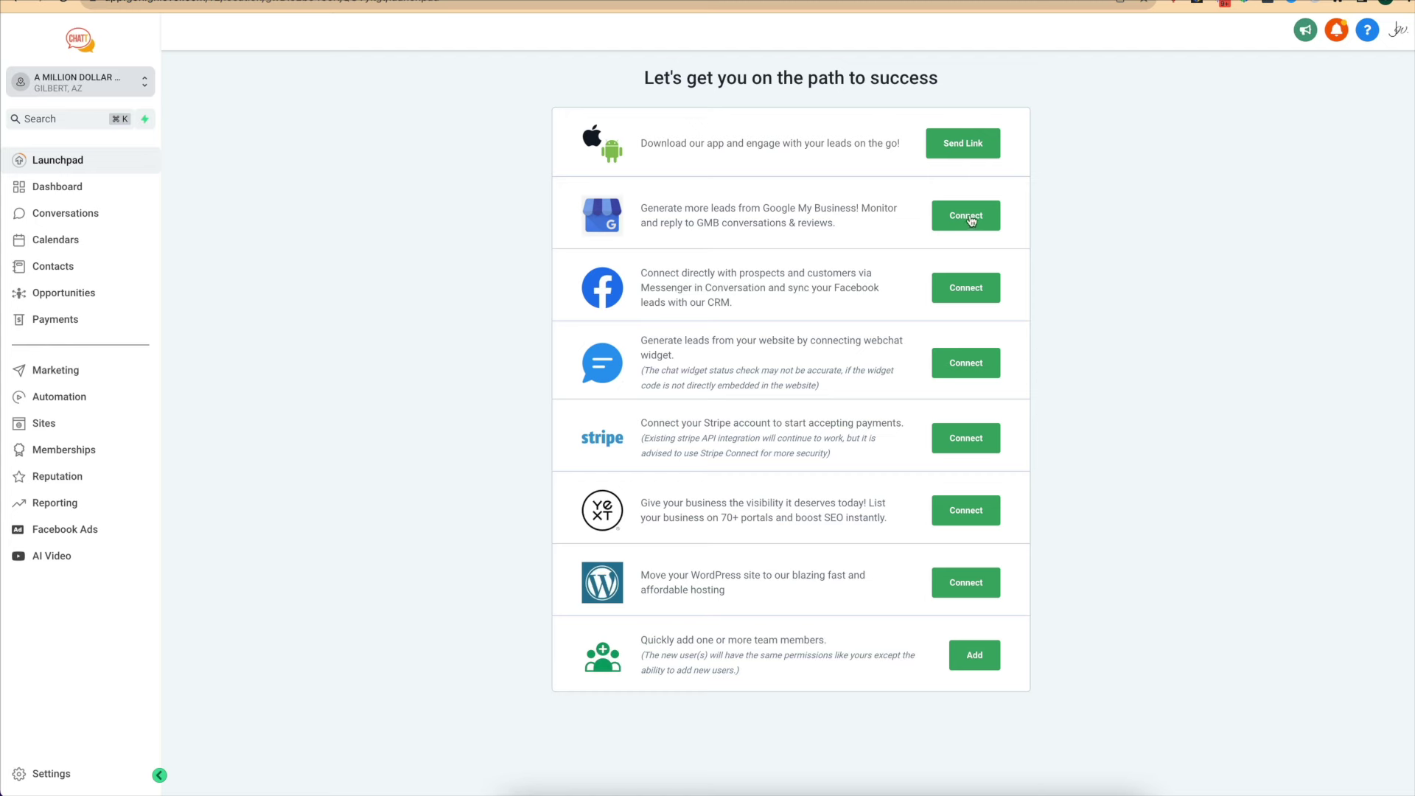
# Open Google in a new browser tab and search for "plumbers near me".
pyautogui.press('super+t')
pyautogui.write('goo')
pyautogui.press('Return')
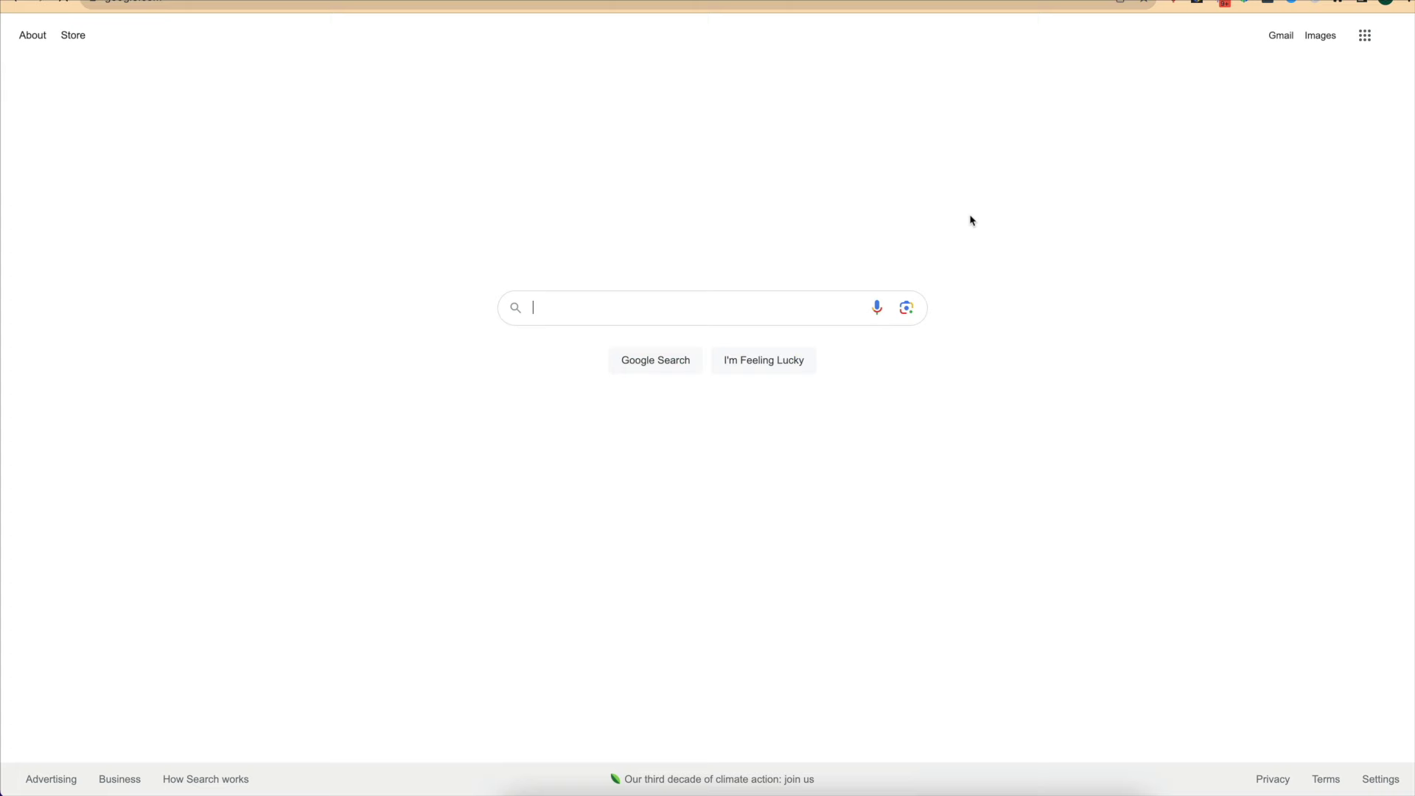
pyautogui.write('p')
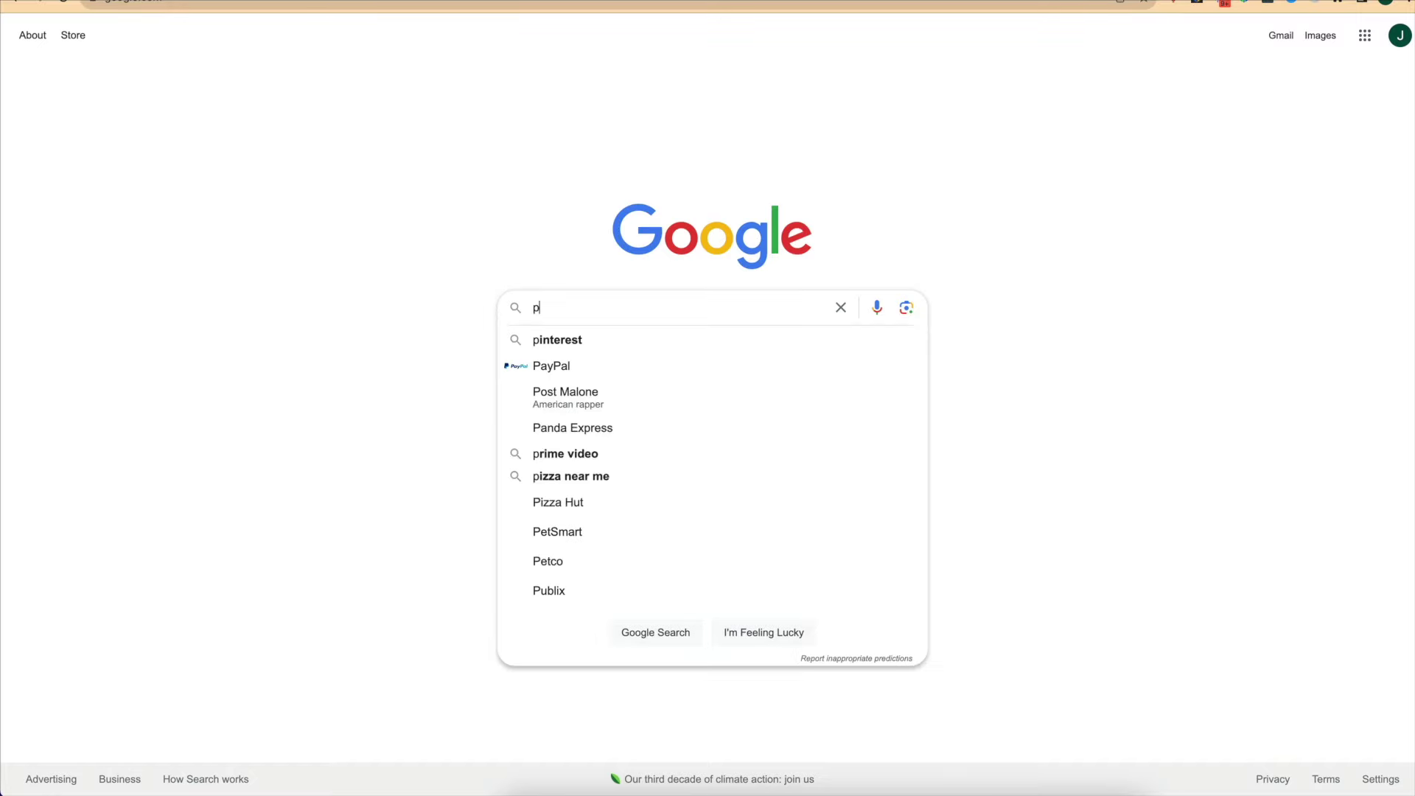
pyautogui.write('lumbers')
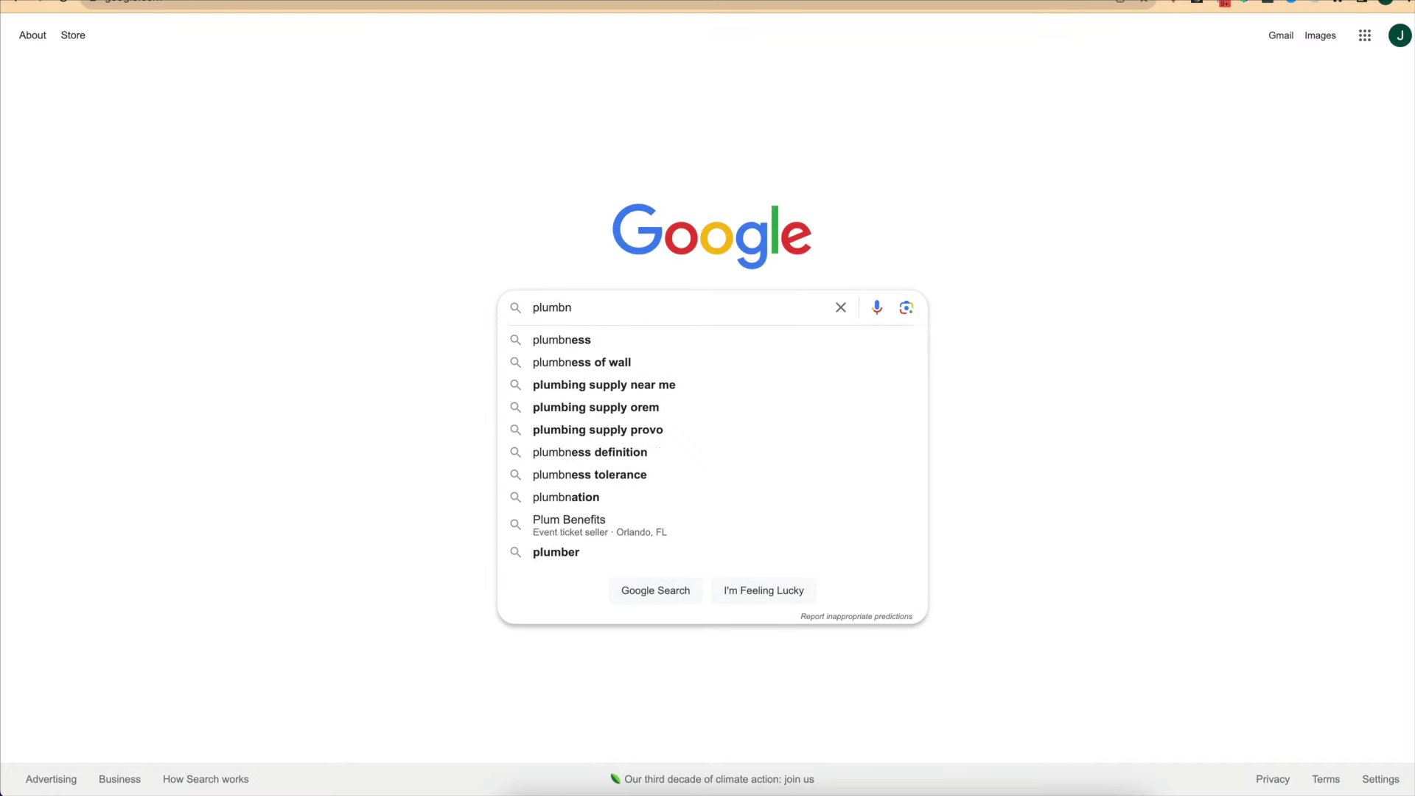
pyautogui.write(' near me')
pyautogui.press('Return')
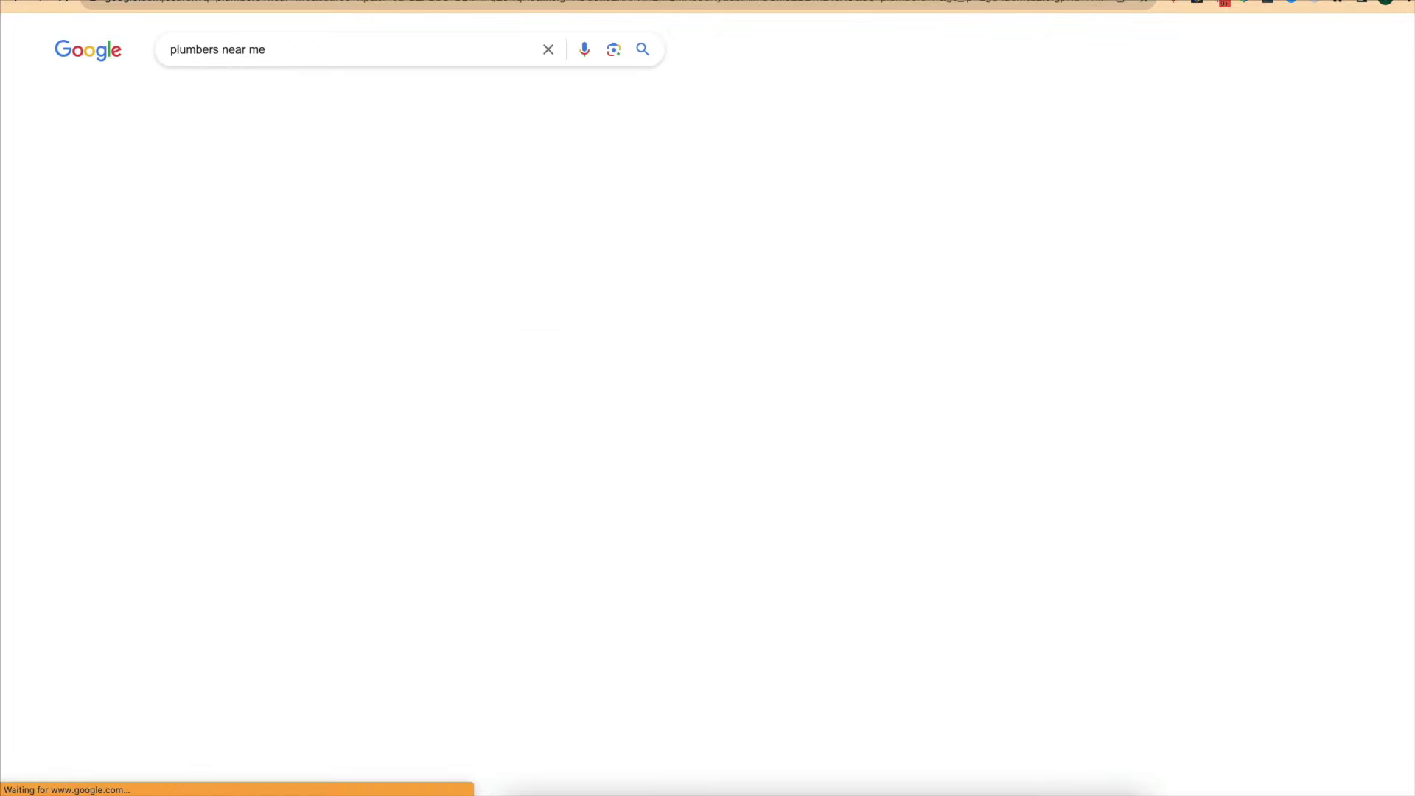
# Look through the sponsored and organic plumber listings across the search results.
pyautogui.scroll(-15, 464, 435)
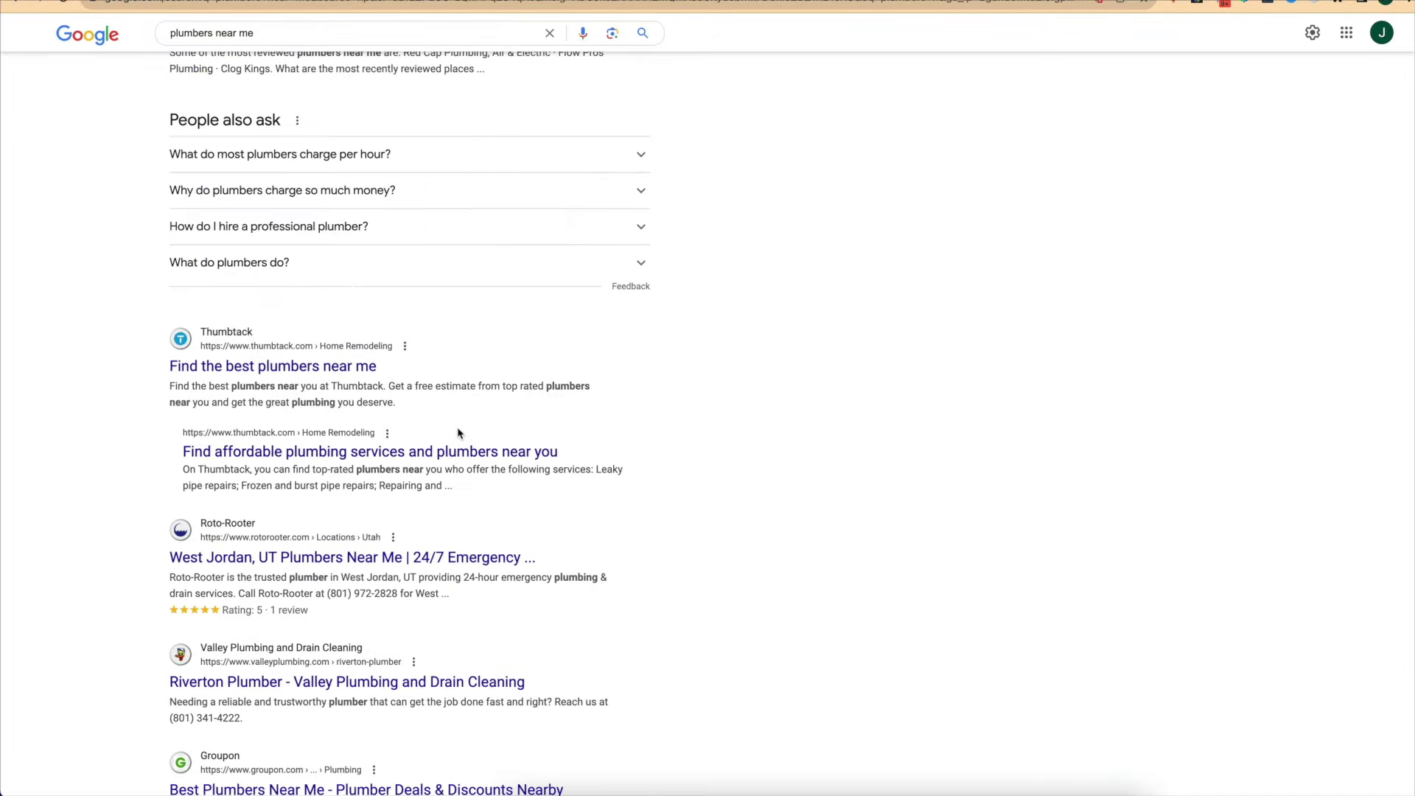
pyautogui.scroll(-18, 458, 432)
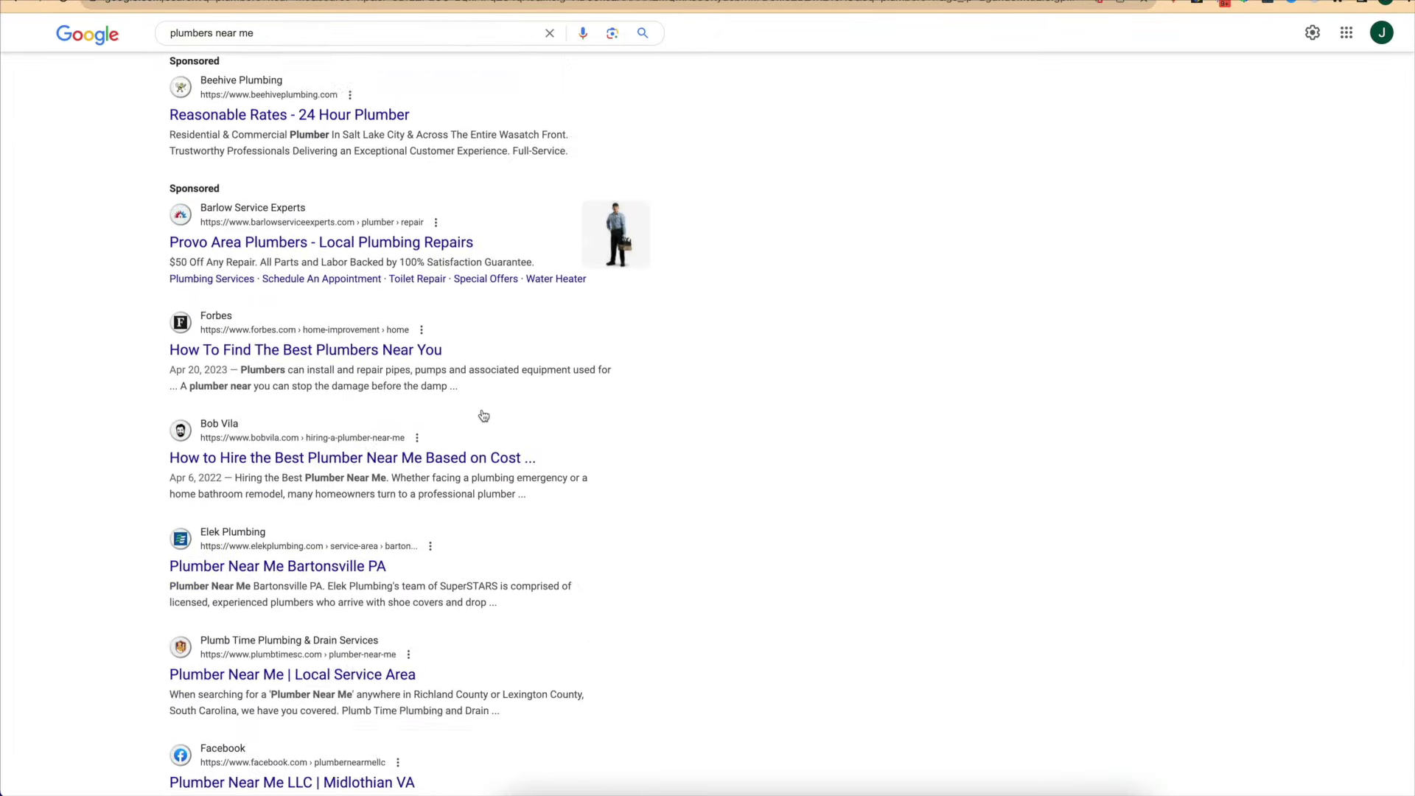
pyautogui.scroll(-20, 483, 414)
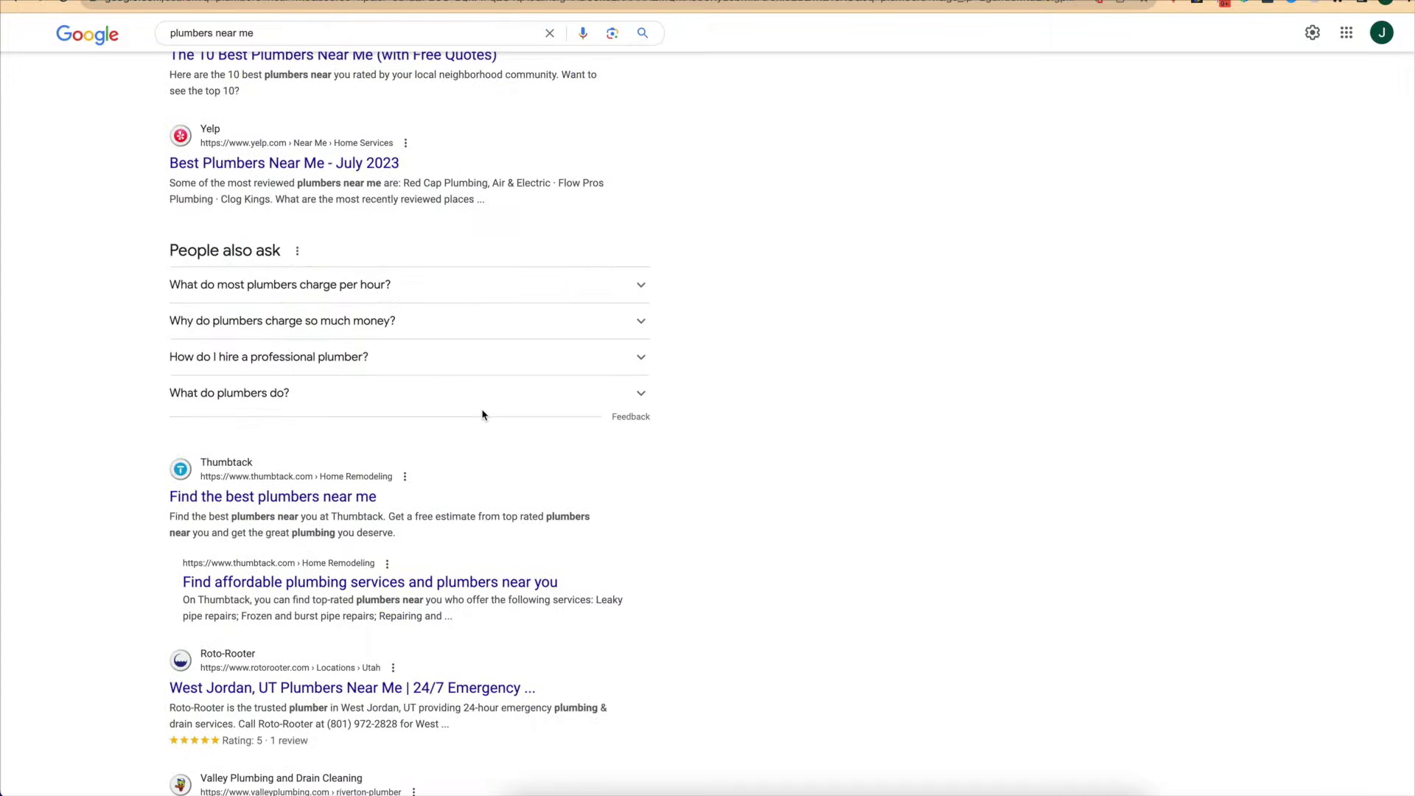
pyautogui.scroll(4, 483, 416)
pyautogui.scroll(-20, 482, 420)
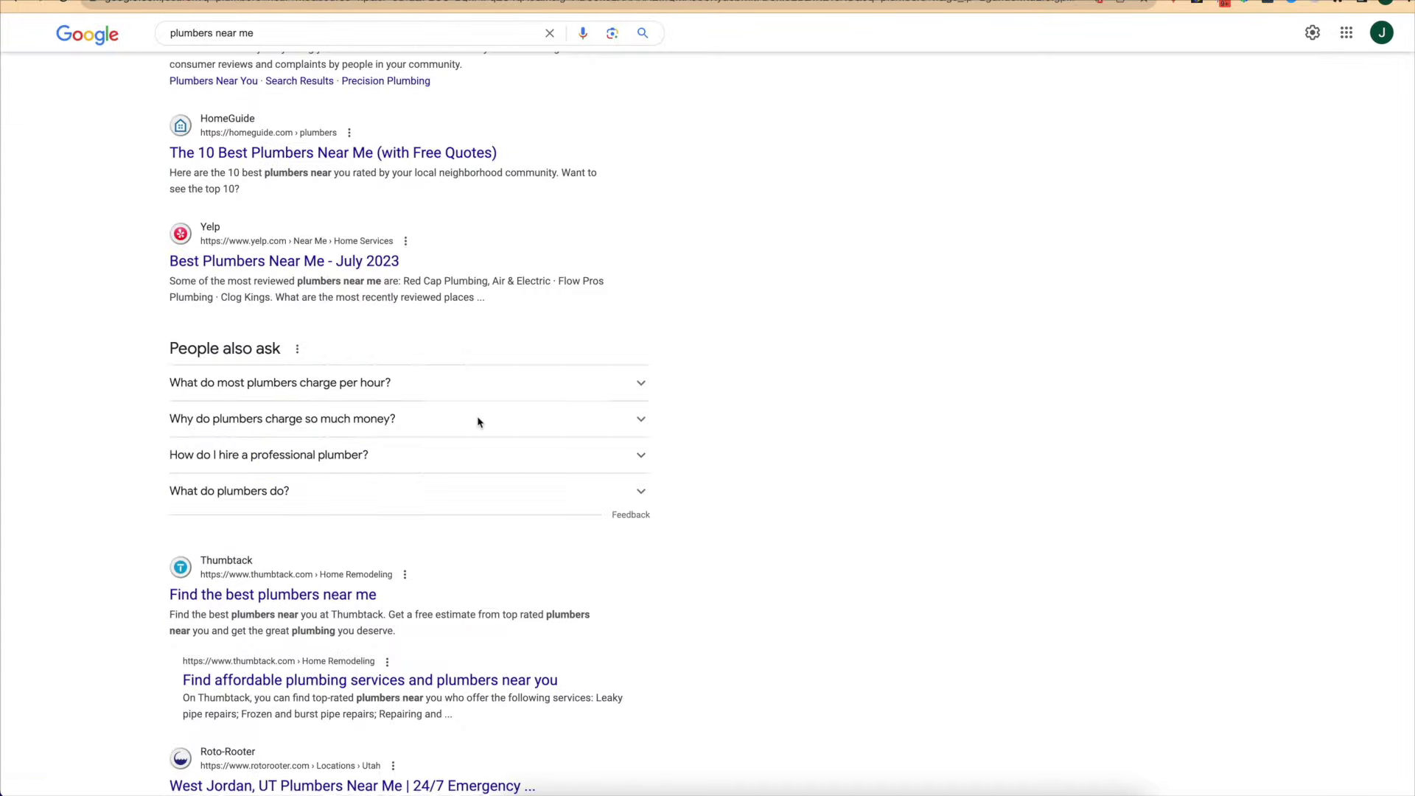
pyautogui.scroll(-20, 479, 422)
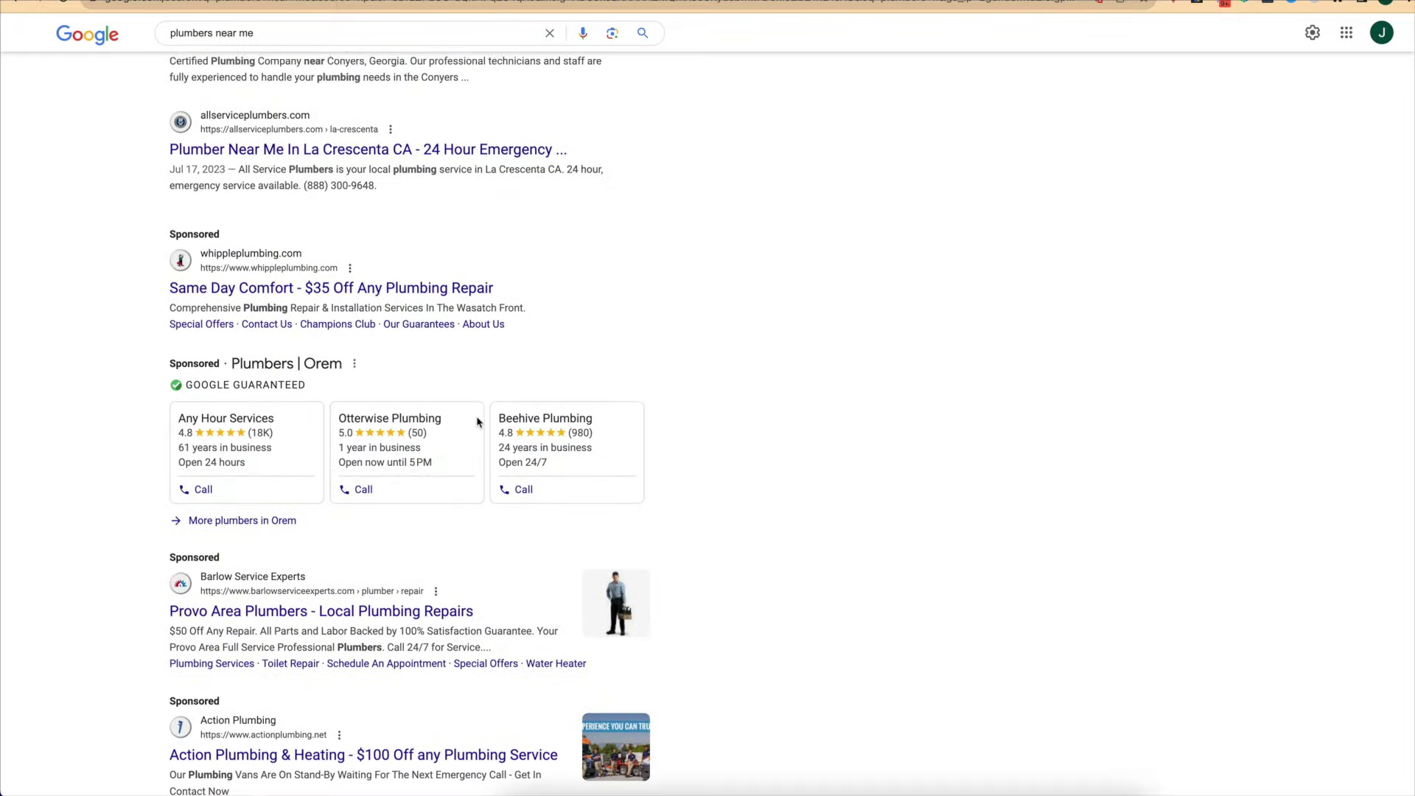
pyautogui.scroll(-15, 477, 423)
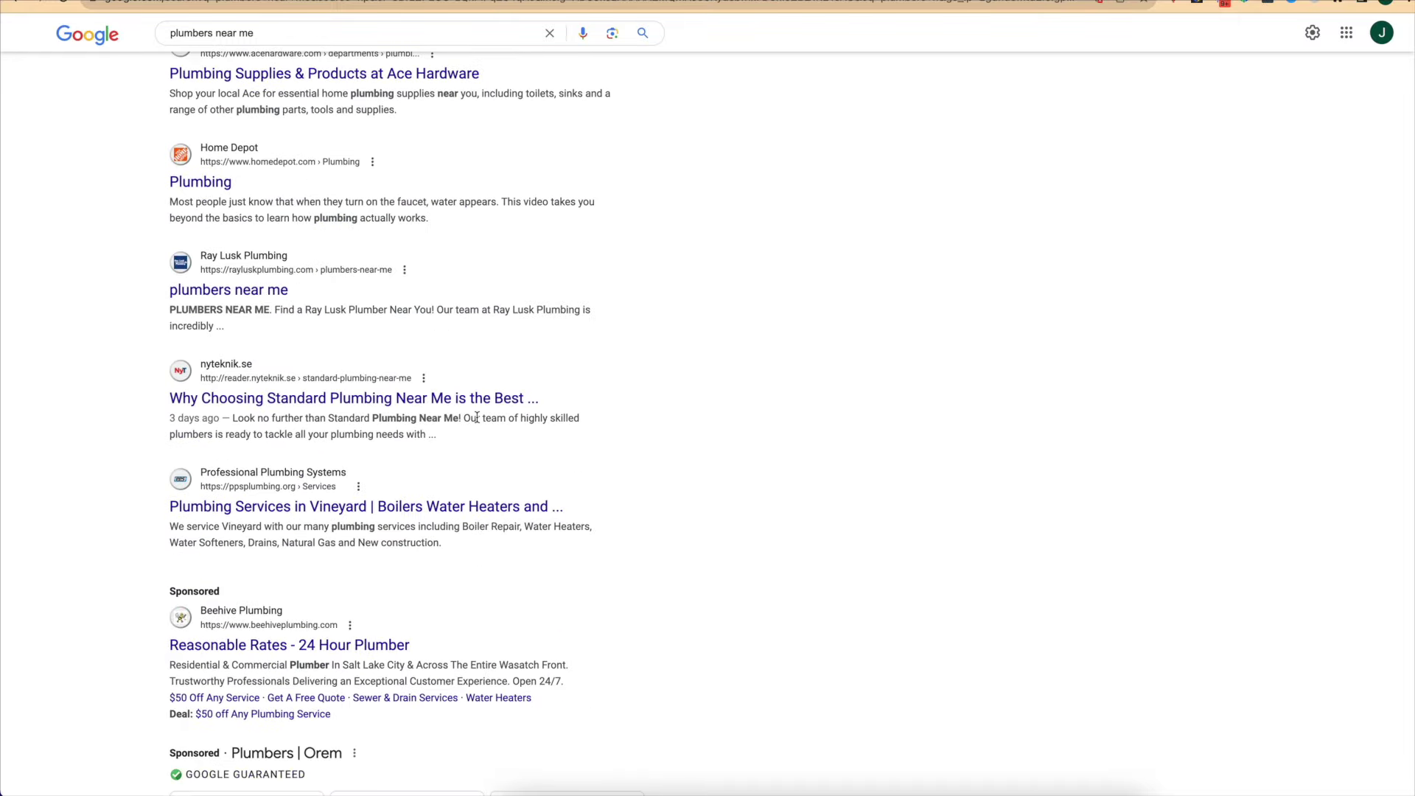
pyautogui.scroll(-20, 477, 418)
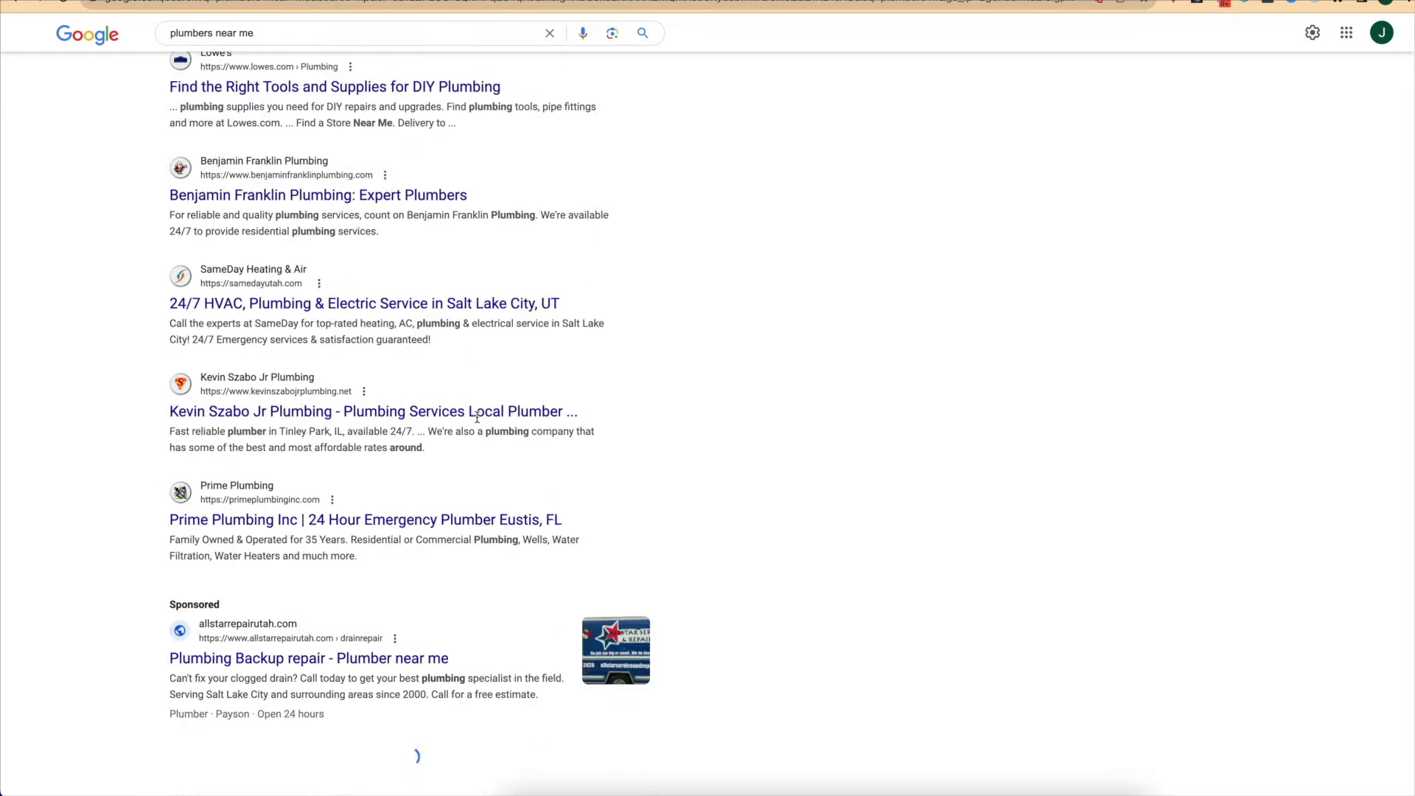
# Change the Google search to "electrician" and look through its results.
pyautogui.press('Home')
pyautogui.doubleClick(210, 50)
pyautogui.write('electrician')
pyautogui.press('Return')
pyautogui.scroll(-4, 346, 310)
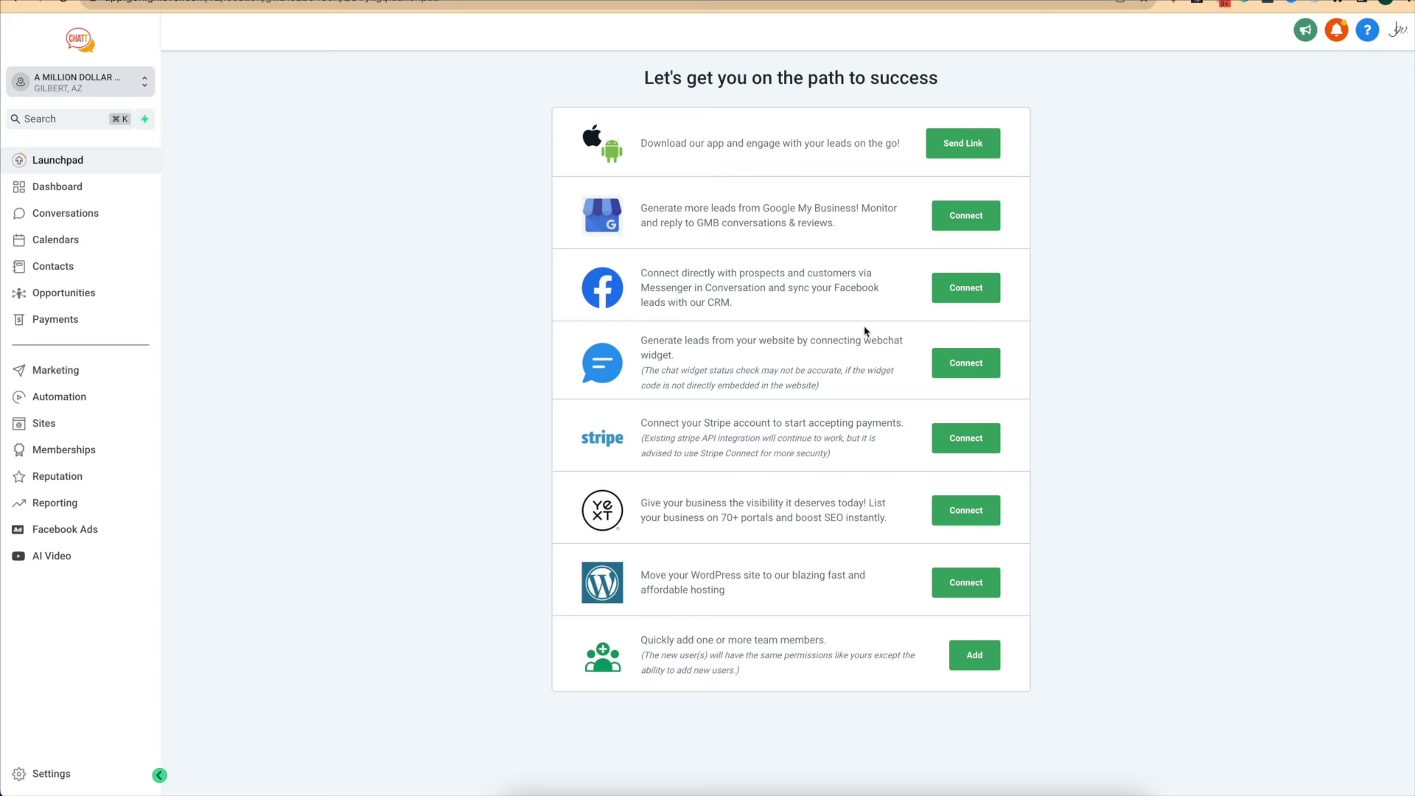
# Switch back to HighLevel and view the Integrations page in the A MILLION DOLLAR AGENCY account's settings.
pyautogui.click(52, 773)
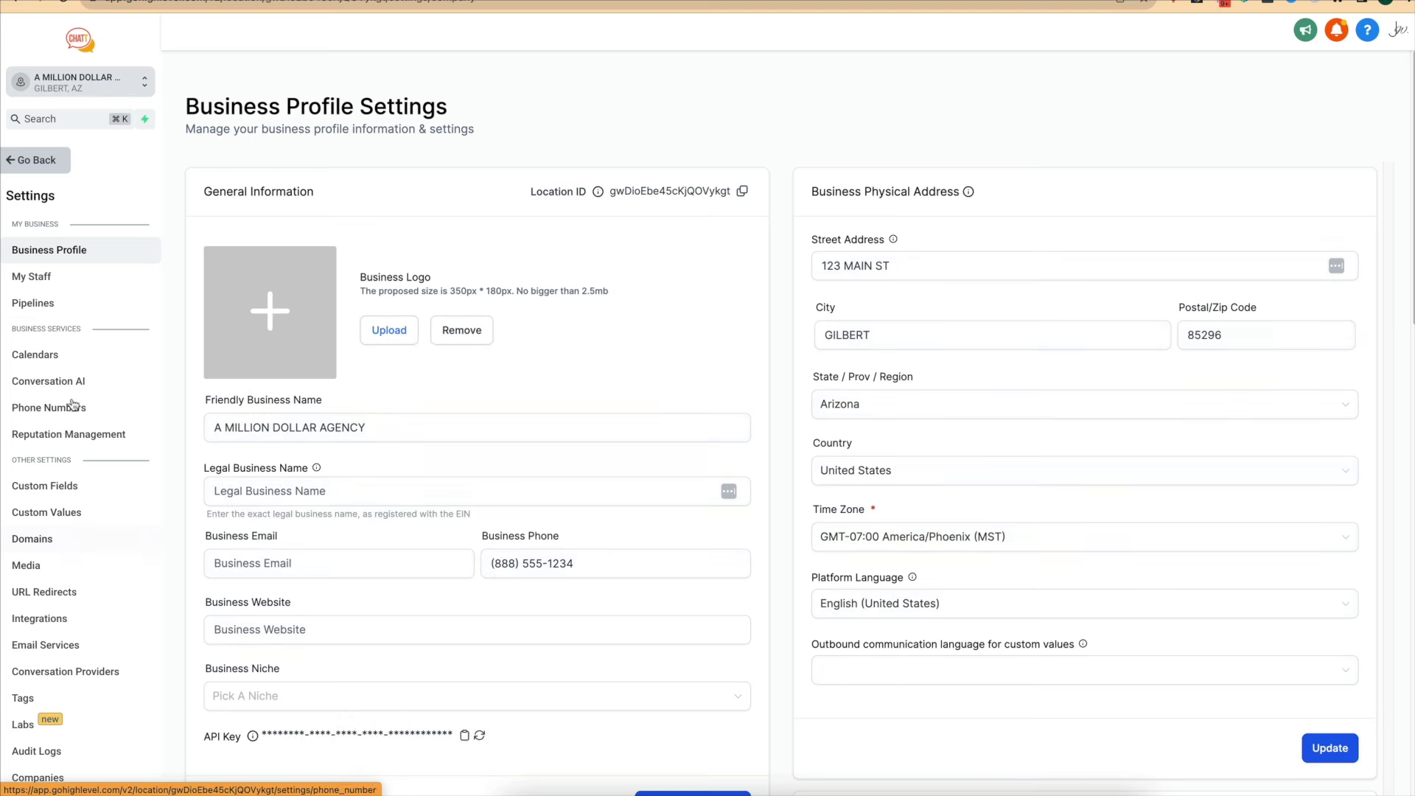
pyautogui.click(77, 622)
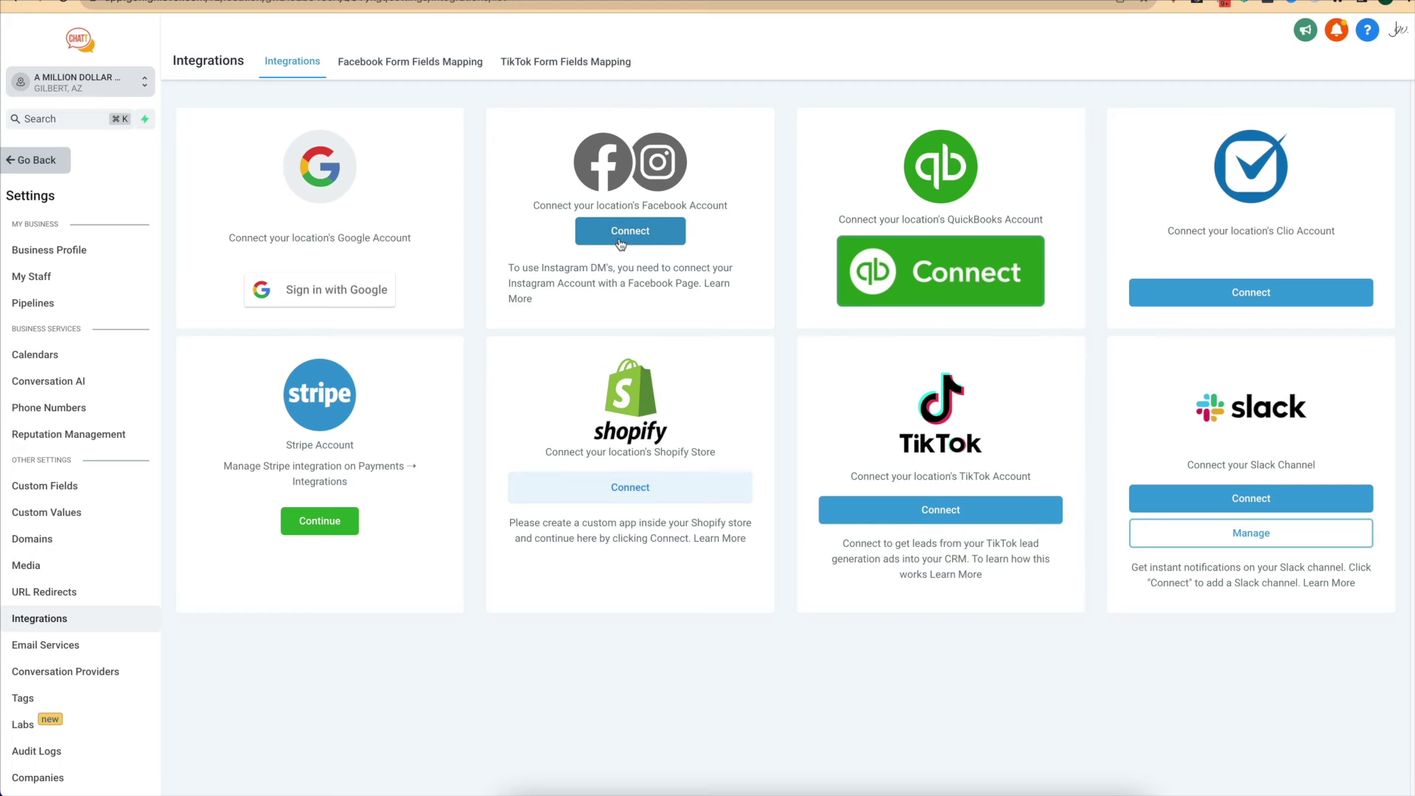
# Leave the settings and view the Conversations inbox and the Launchpad connection options.
pyautogui.click(56, 160)
pyautogui.click(69, 219)
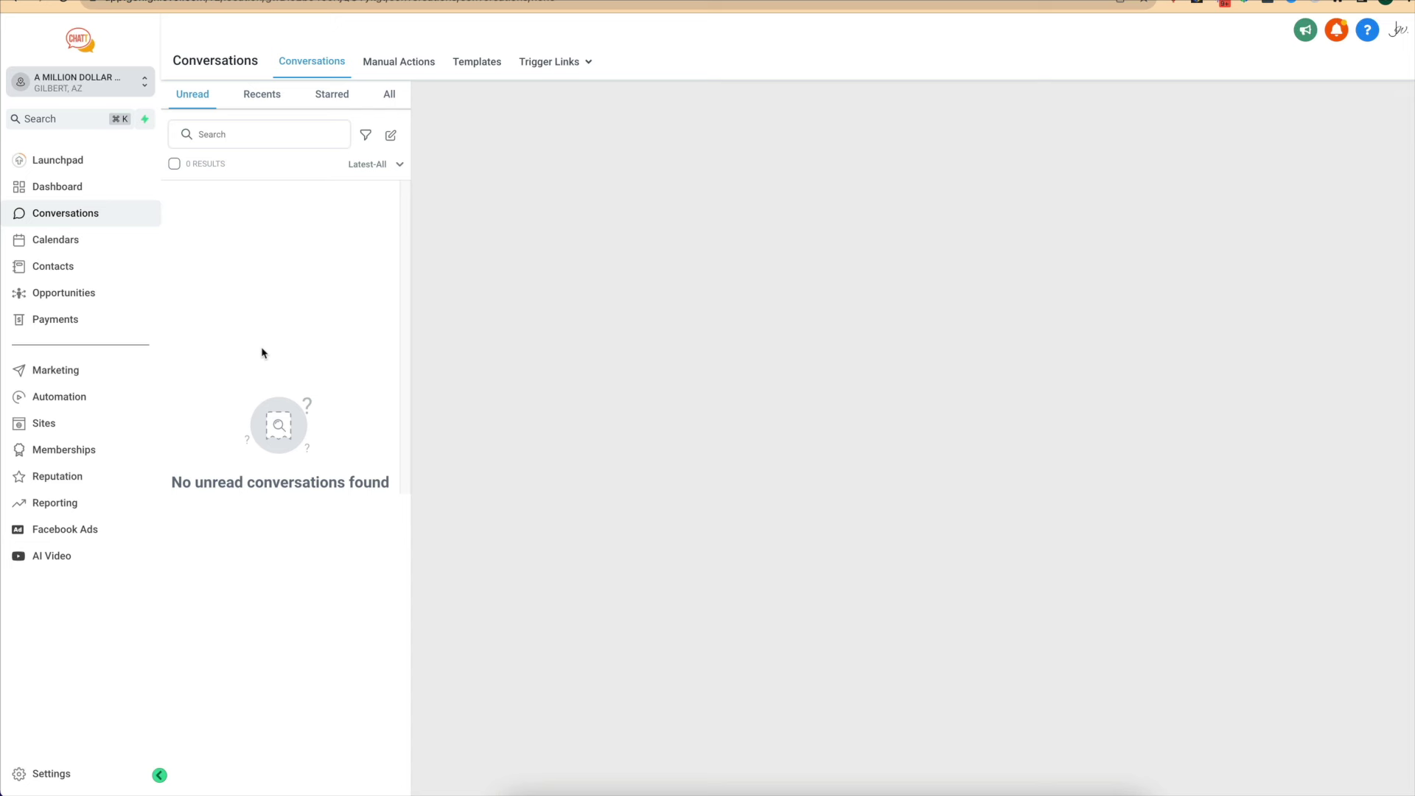
pyautogui.click(78, 160)
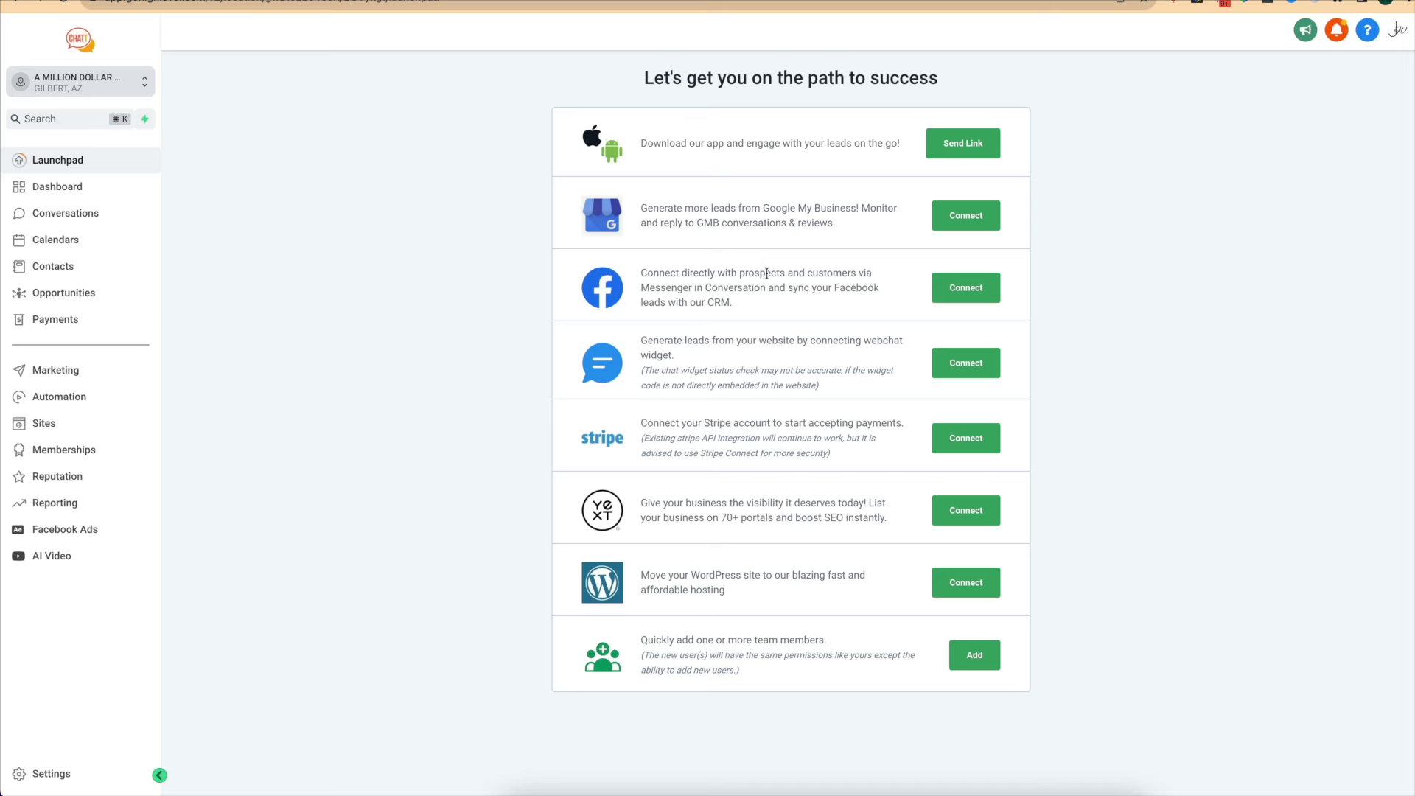
pyautogui.click(82, 218)
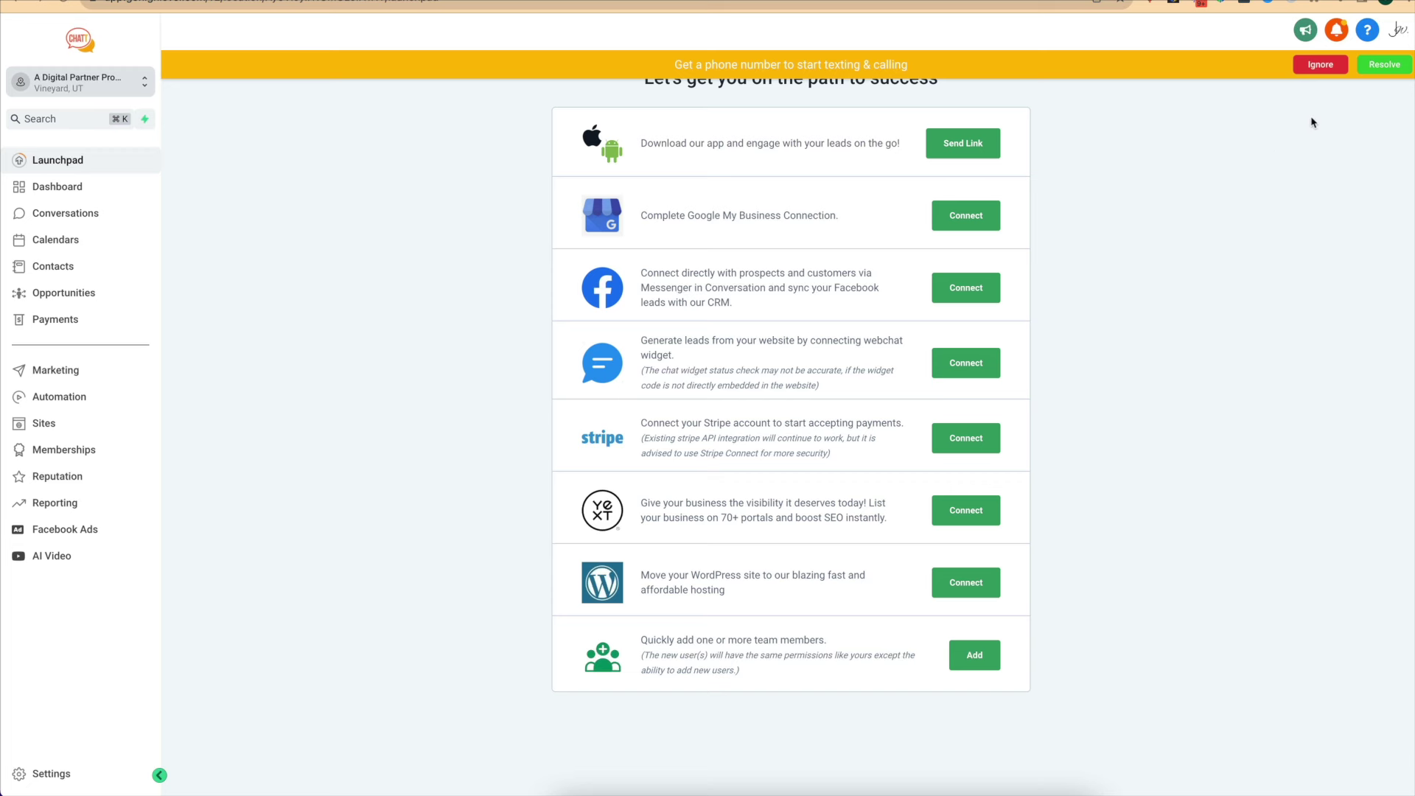
# In the A Digital Partner Program account, ignore the phone number notice and open the third contact's record.
pyautogui.click(1316, 67)
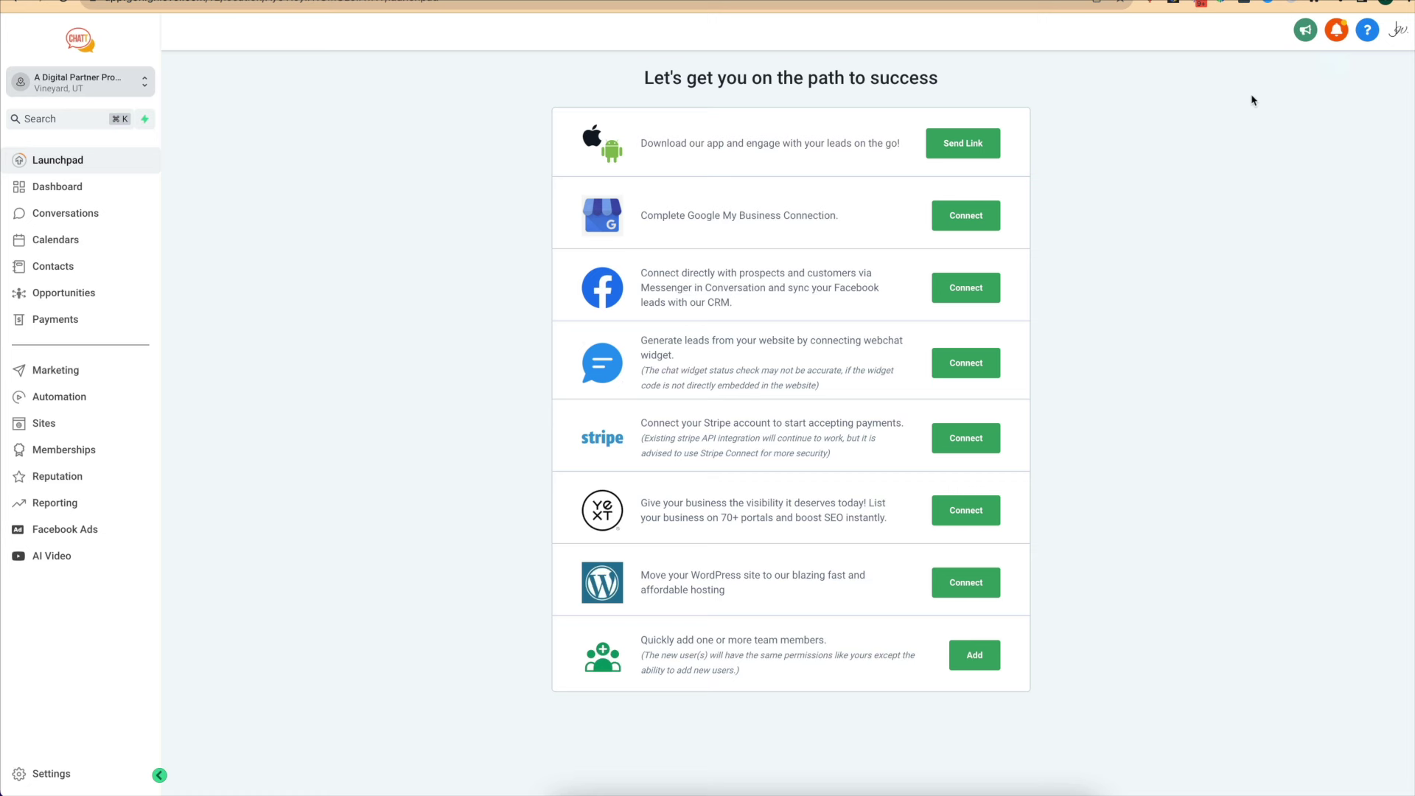
pyautogui.click(72, 274)
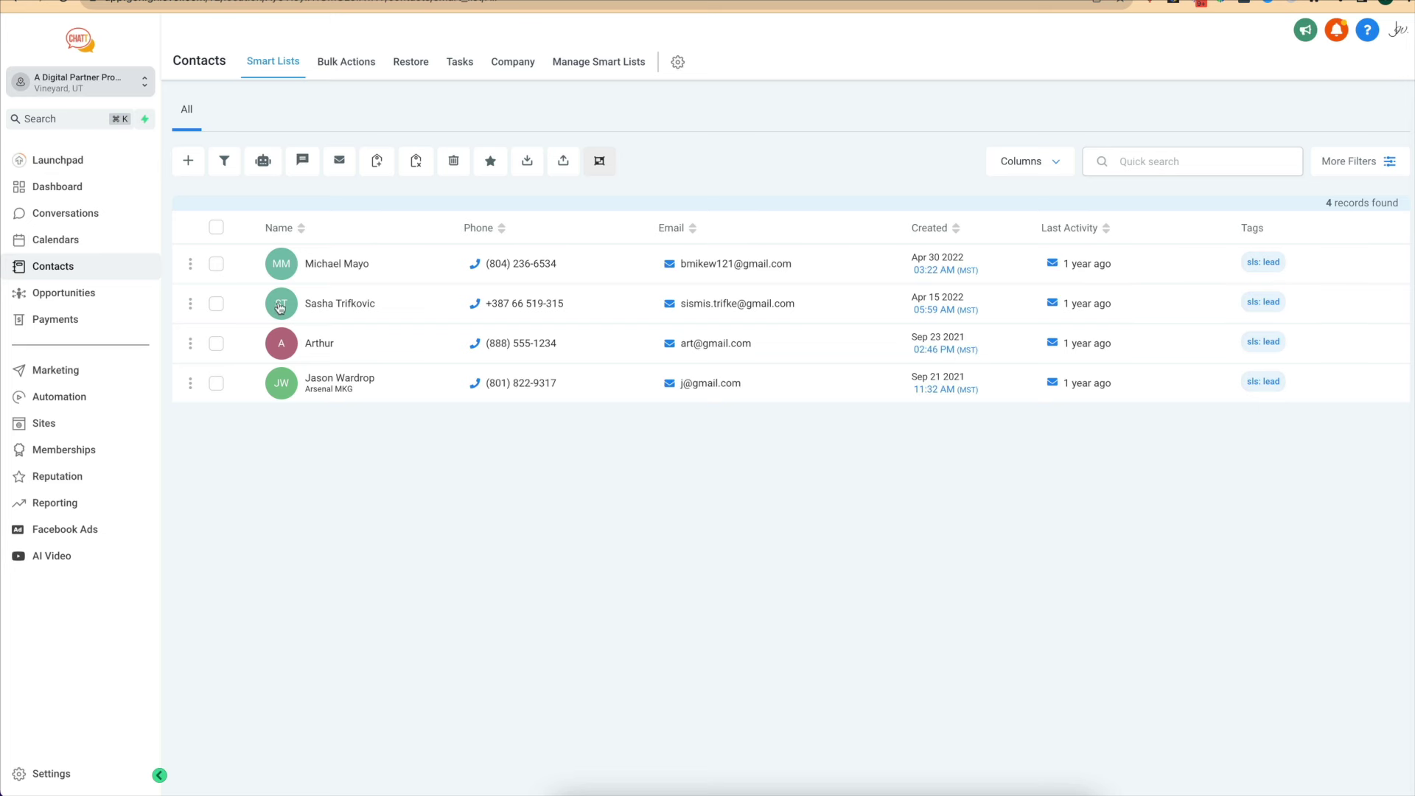
pyautogui.click(321, 343)
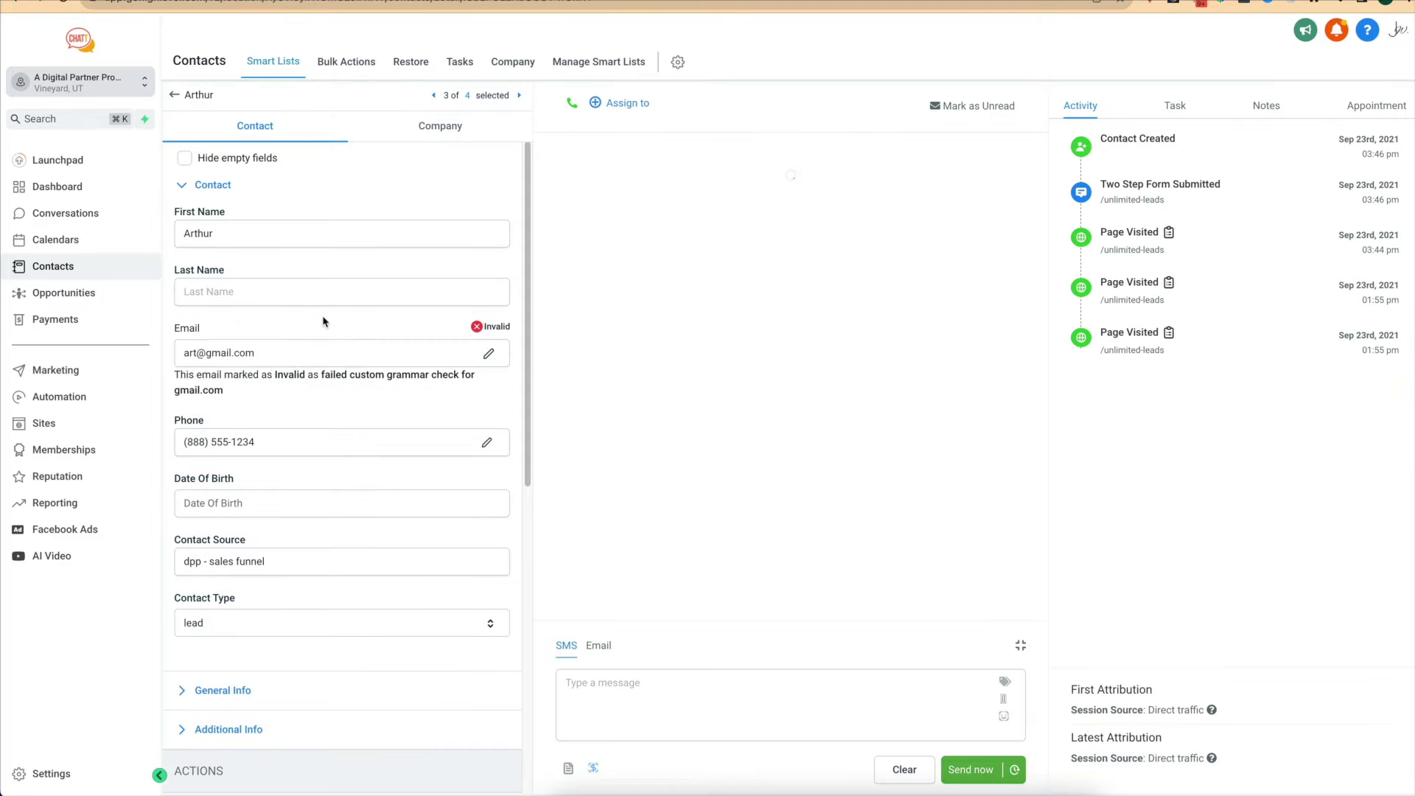
# Expand the contact's General Info and Additional Info sections and review the detail fields and tags.
pyautogui.scroll(-2, 287, 313)
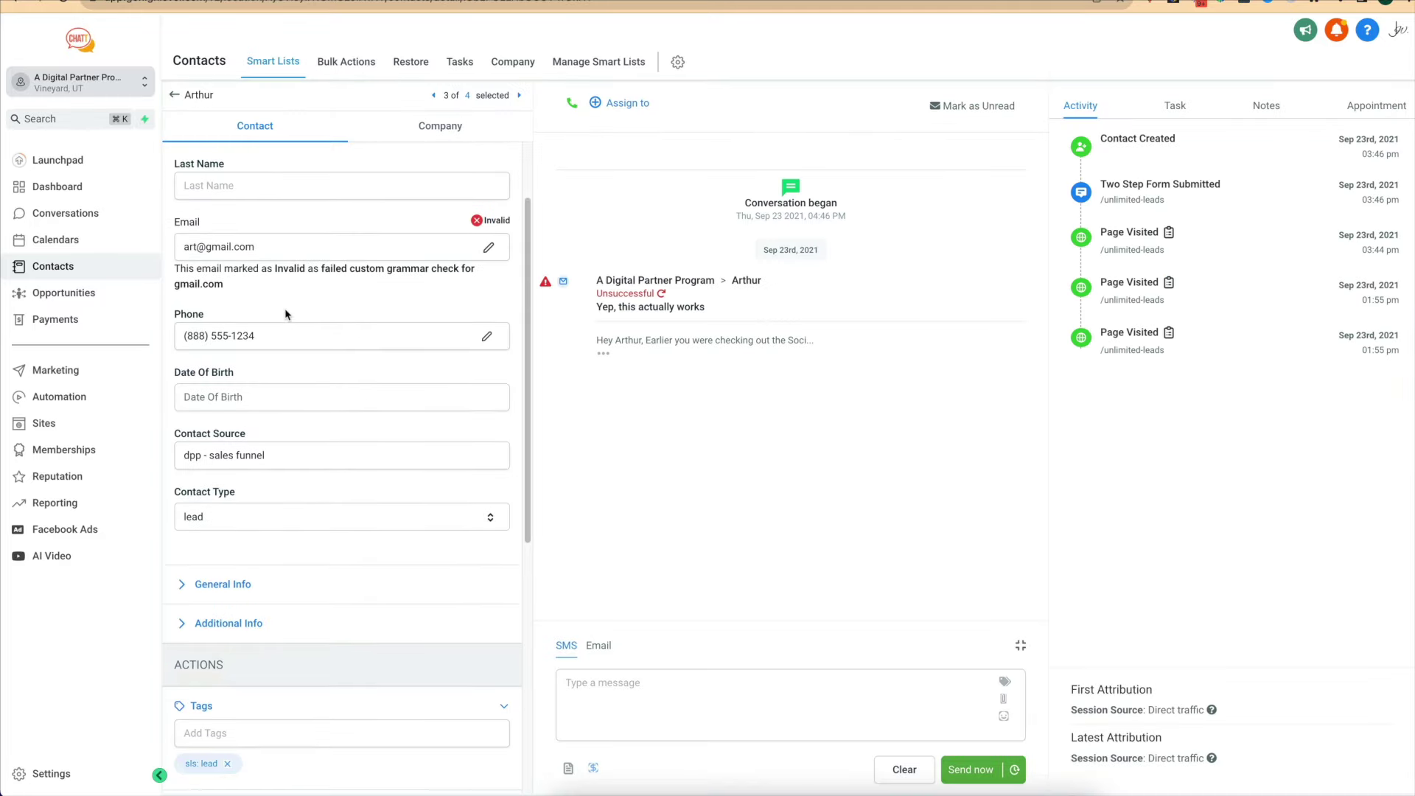
pyautogui.scroll(-3, 235, 403)
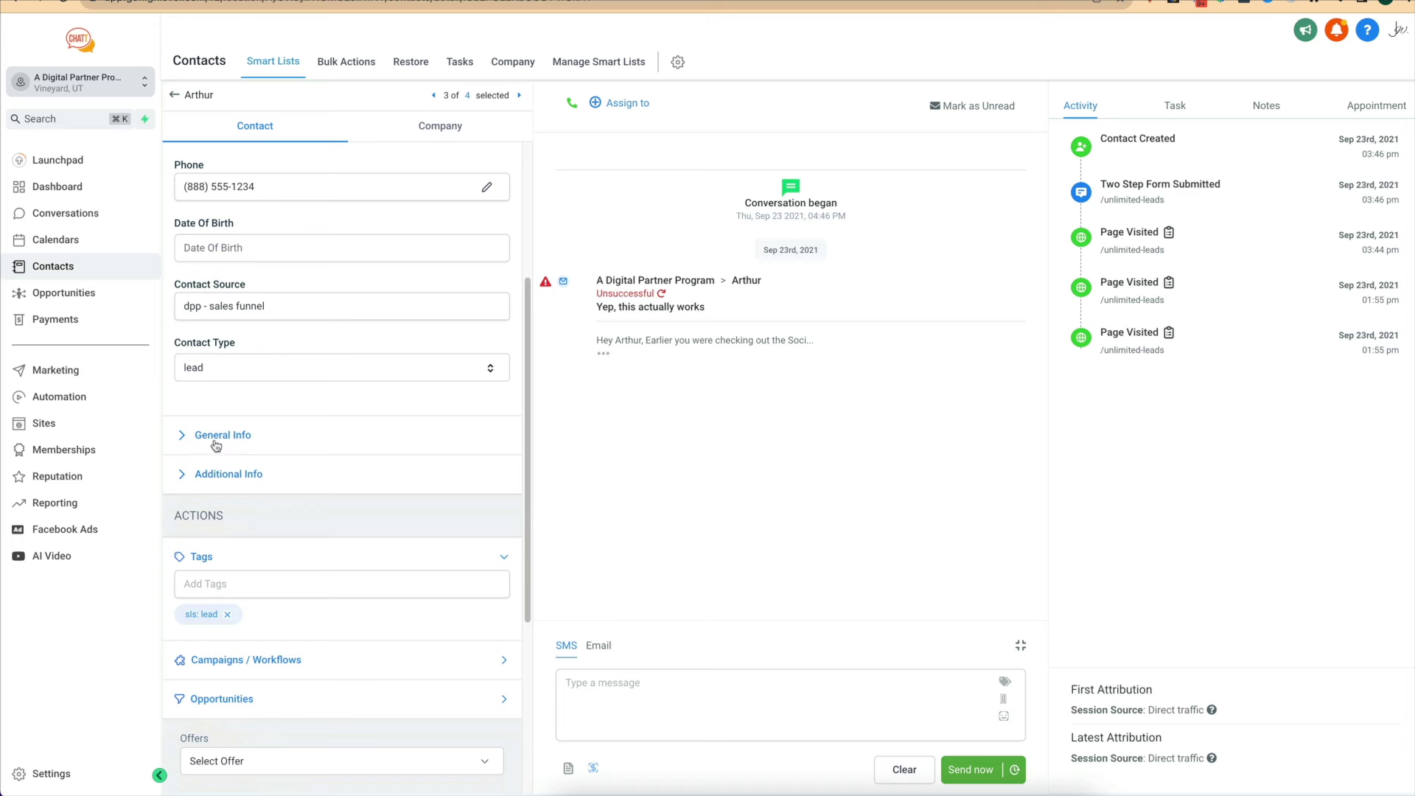
pyautogui.click(217, 440)
pyautogui.scroll(-6, 236, 468)
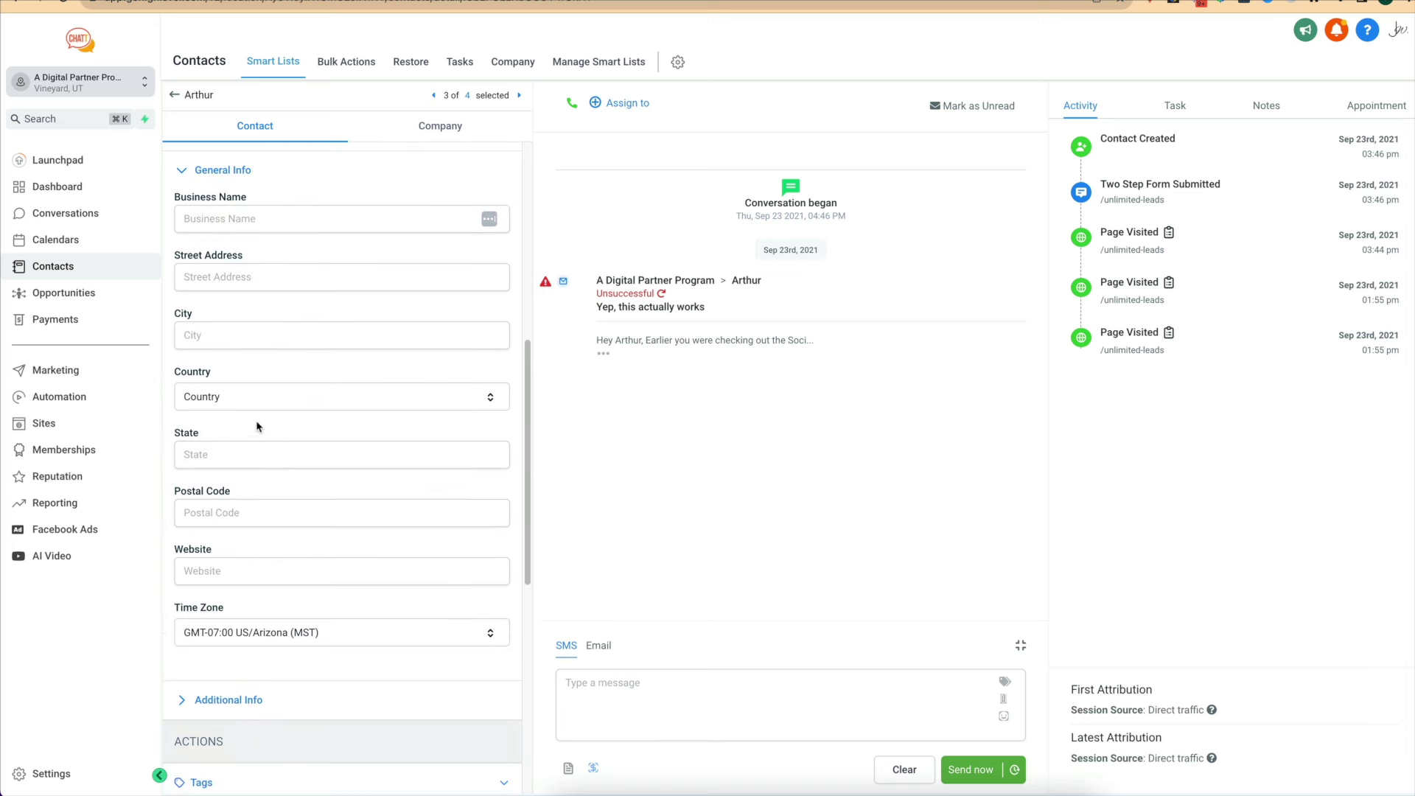
pyautogui.click(243, 526)
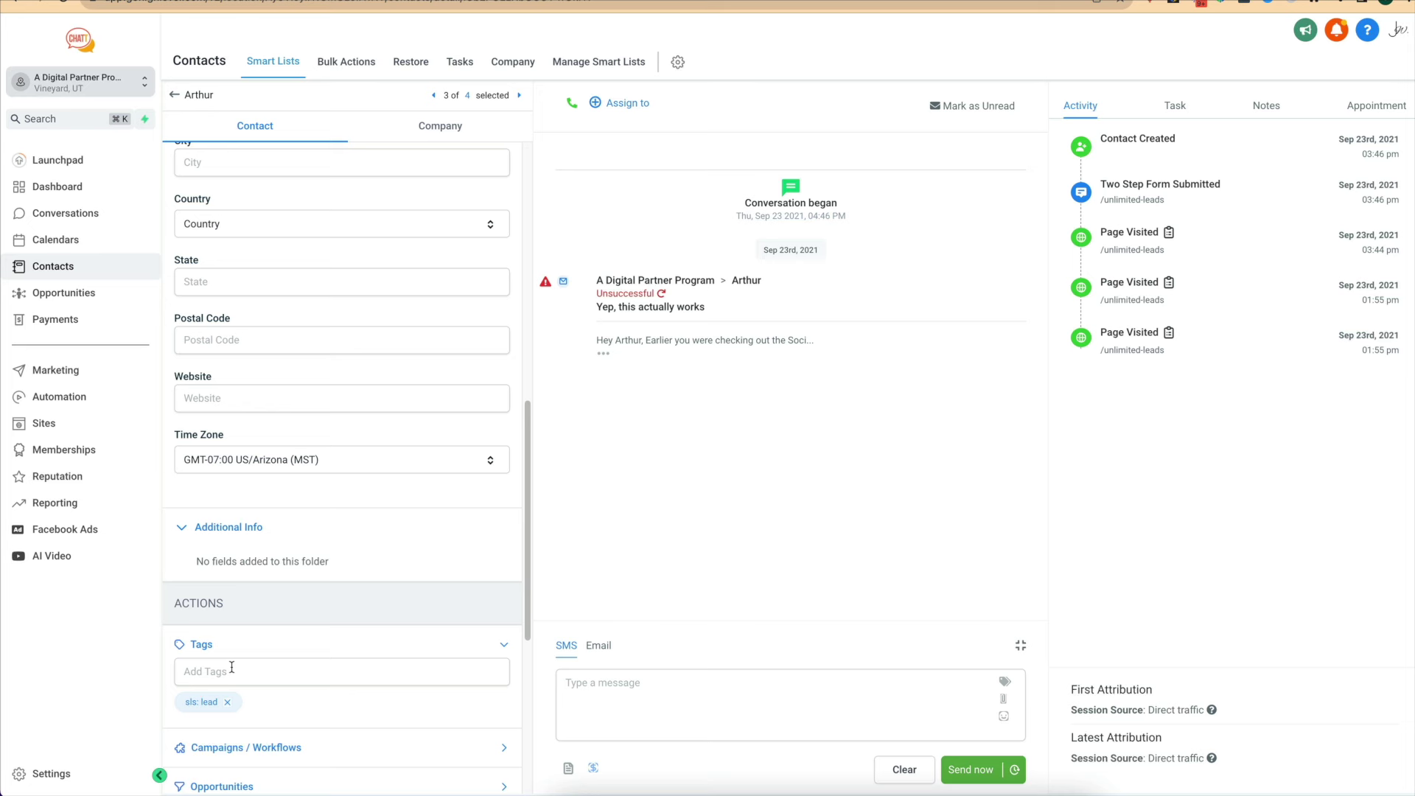
pyautogui.scroll(-1, 231, 667)
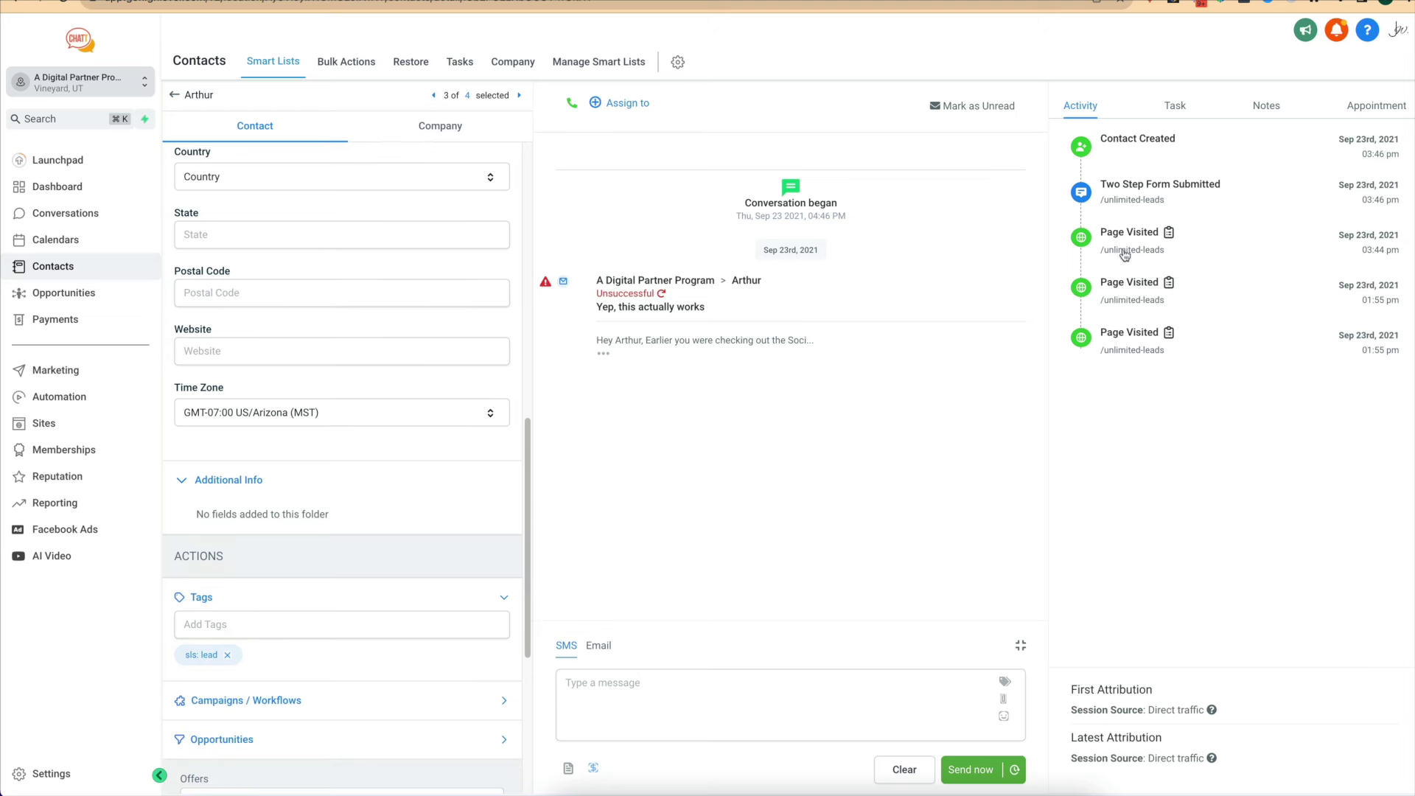
# View the contact's tasks, notes and appointments, and review the campaign, opportunity and DND options.
pyautogui.click(1181, 110)
pyautogui.click(1186, 113)
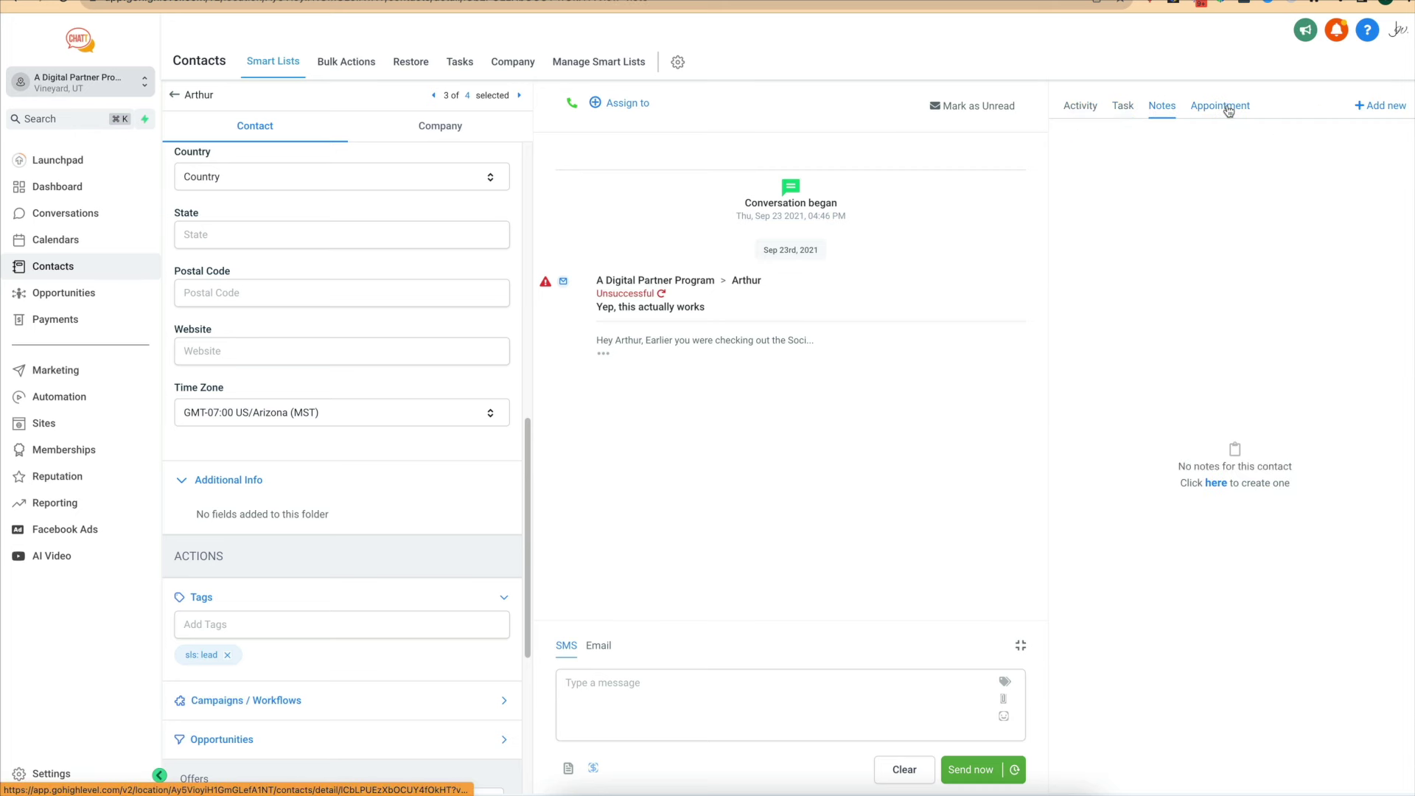
pyautogui.click(1228, 110)
pyautogui.scroll(-3, 412, 409)
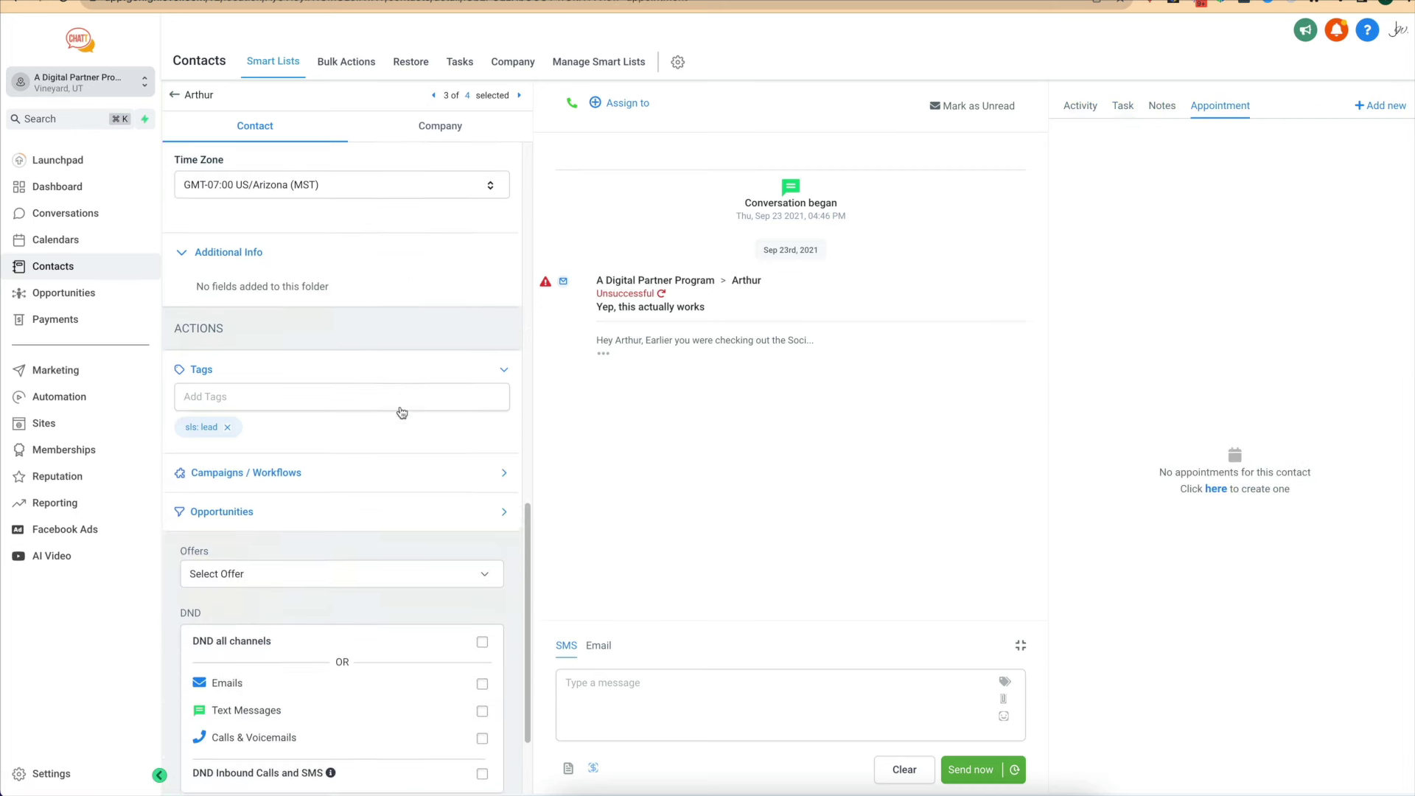
pyautogui.scroll(-2, 424, 392)
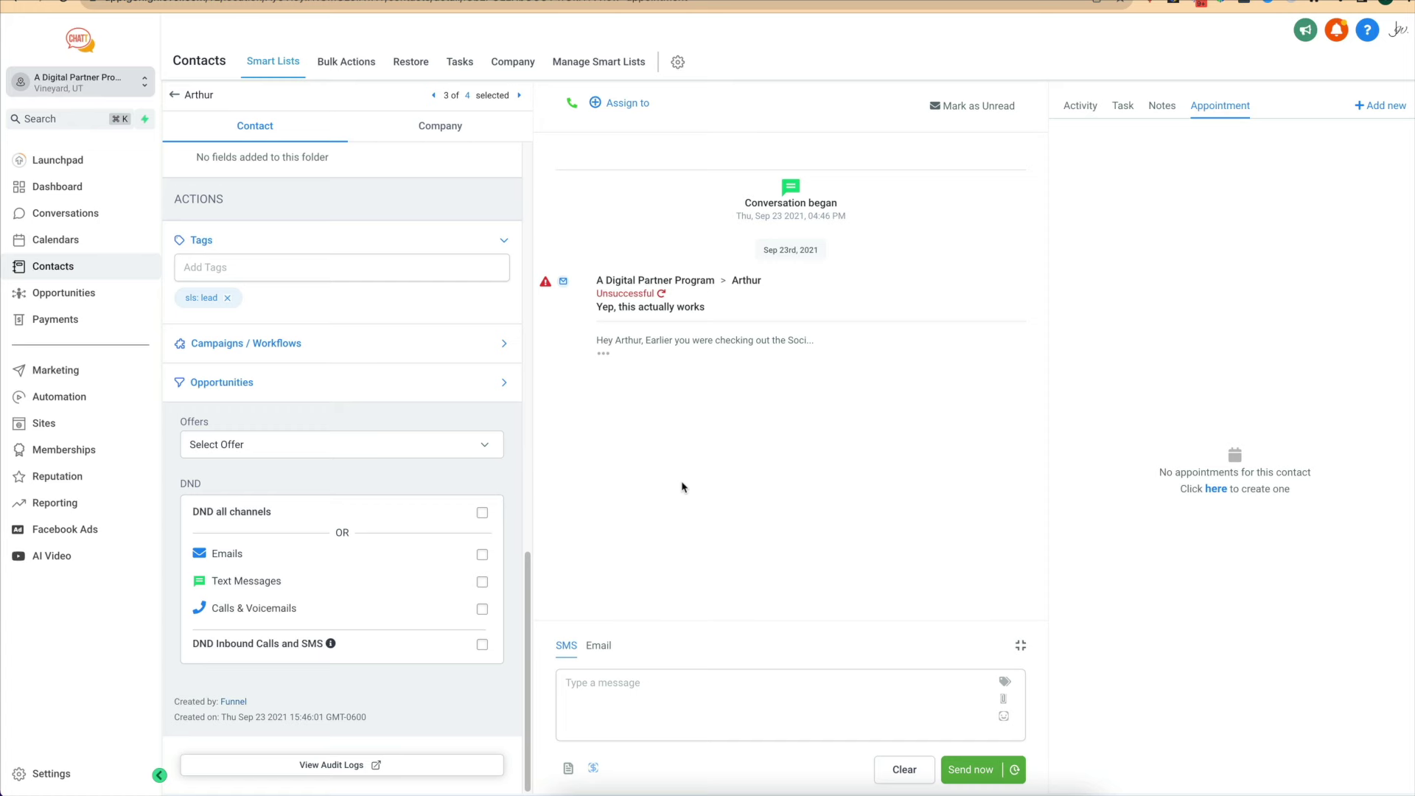
# Switch the contact's message composer from SMS to Email and review the contact details again.
pyautogui.click(599, 646)
pyautogui.scroll(5, 401, 467)
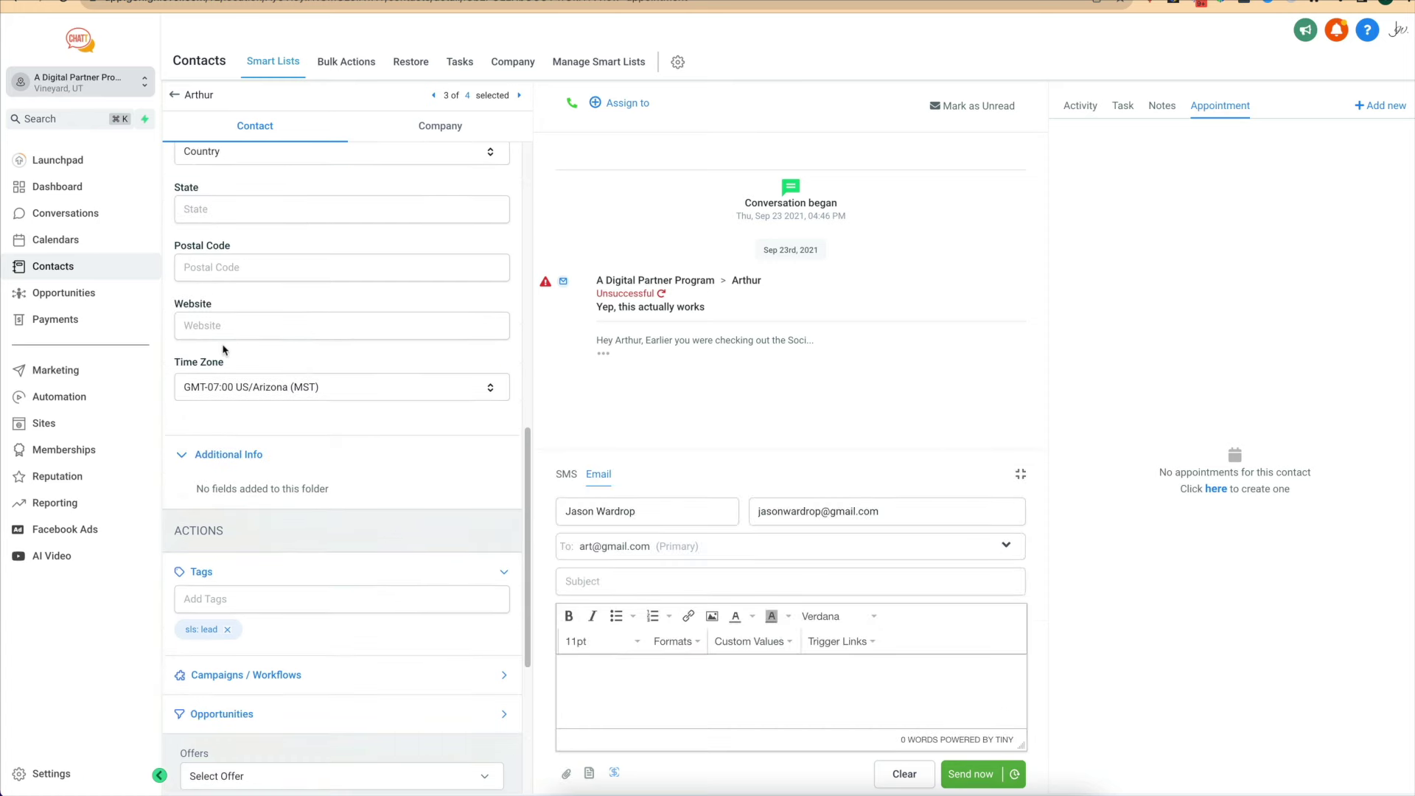
pyautogui.scroll(8, 231, 345)
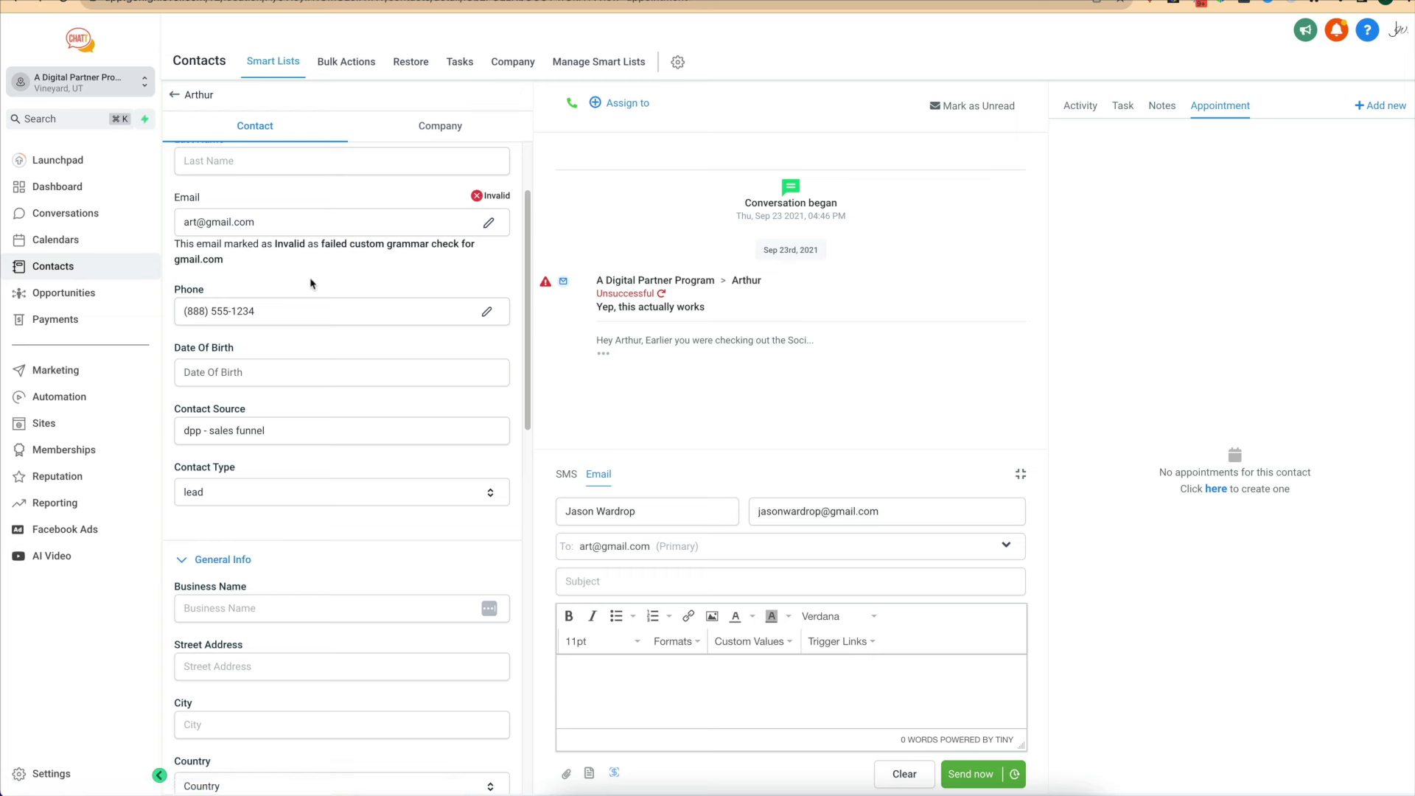
# Return to the Contacts list and select all contacts for a bulk action.
pyautogui.click(174, 94)
pyautogui.click(77, 269)
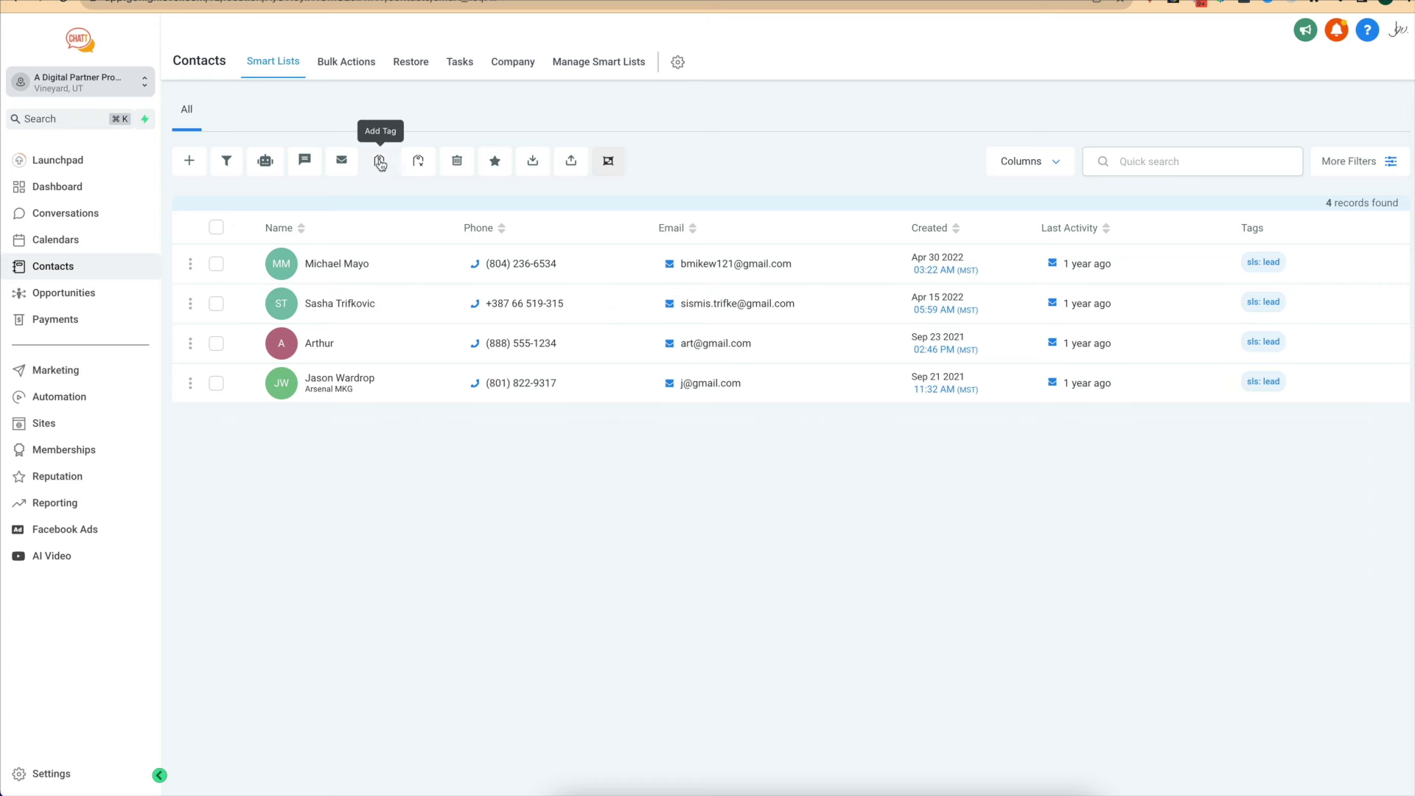
pyautogui.click(216, 227)
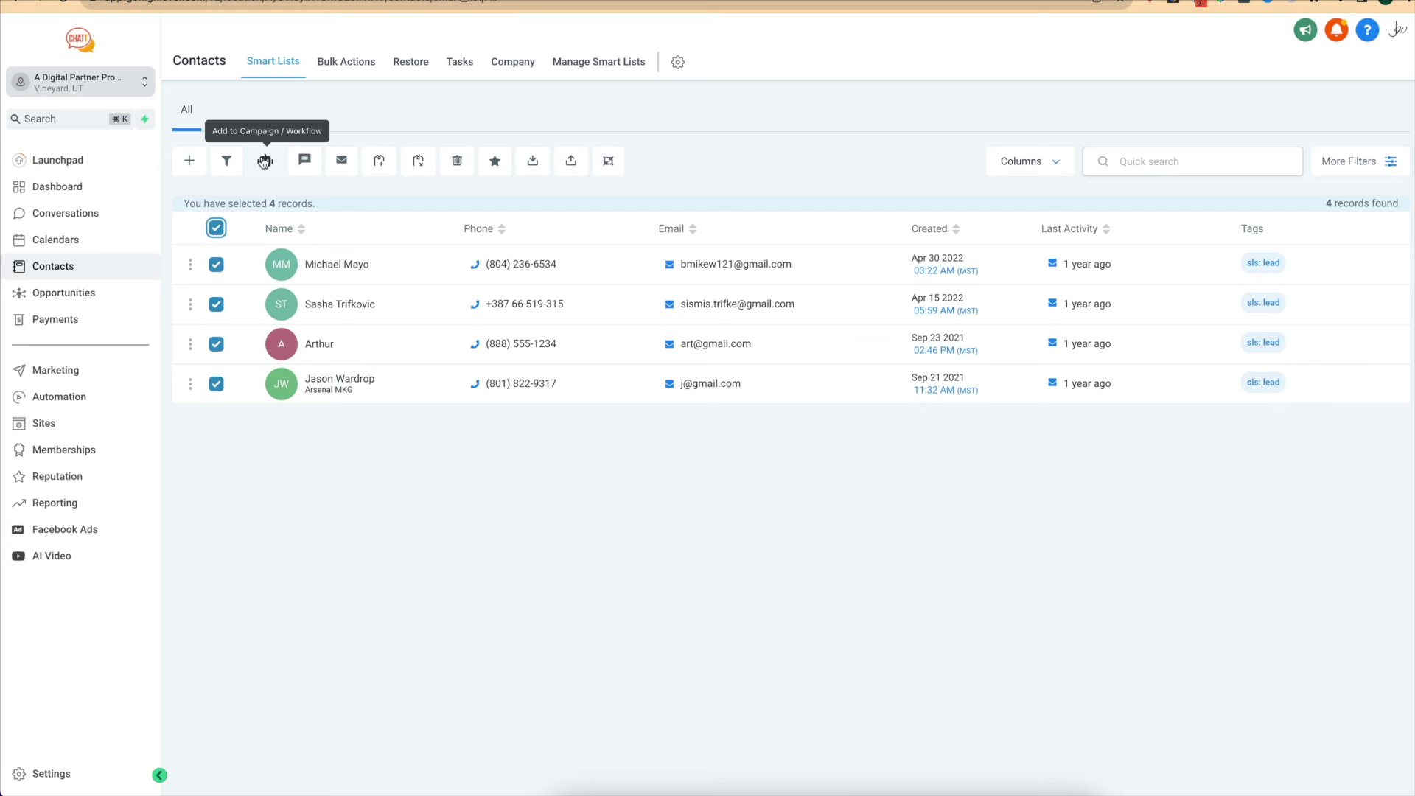
# Review the additional filters available for the contacts list and close them.
pyautogui.click(1384, 160)
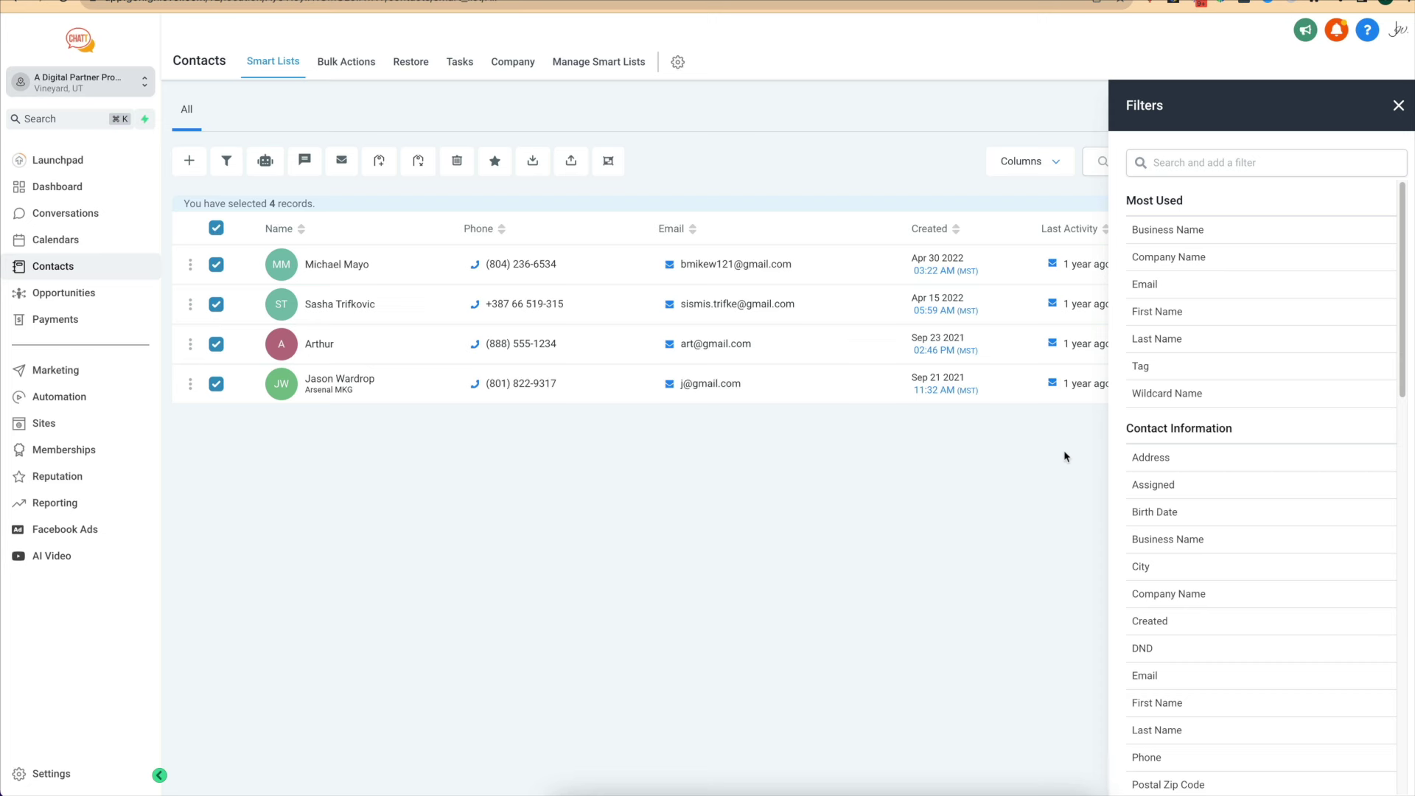
pyautogui.click(1399, 106)
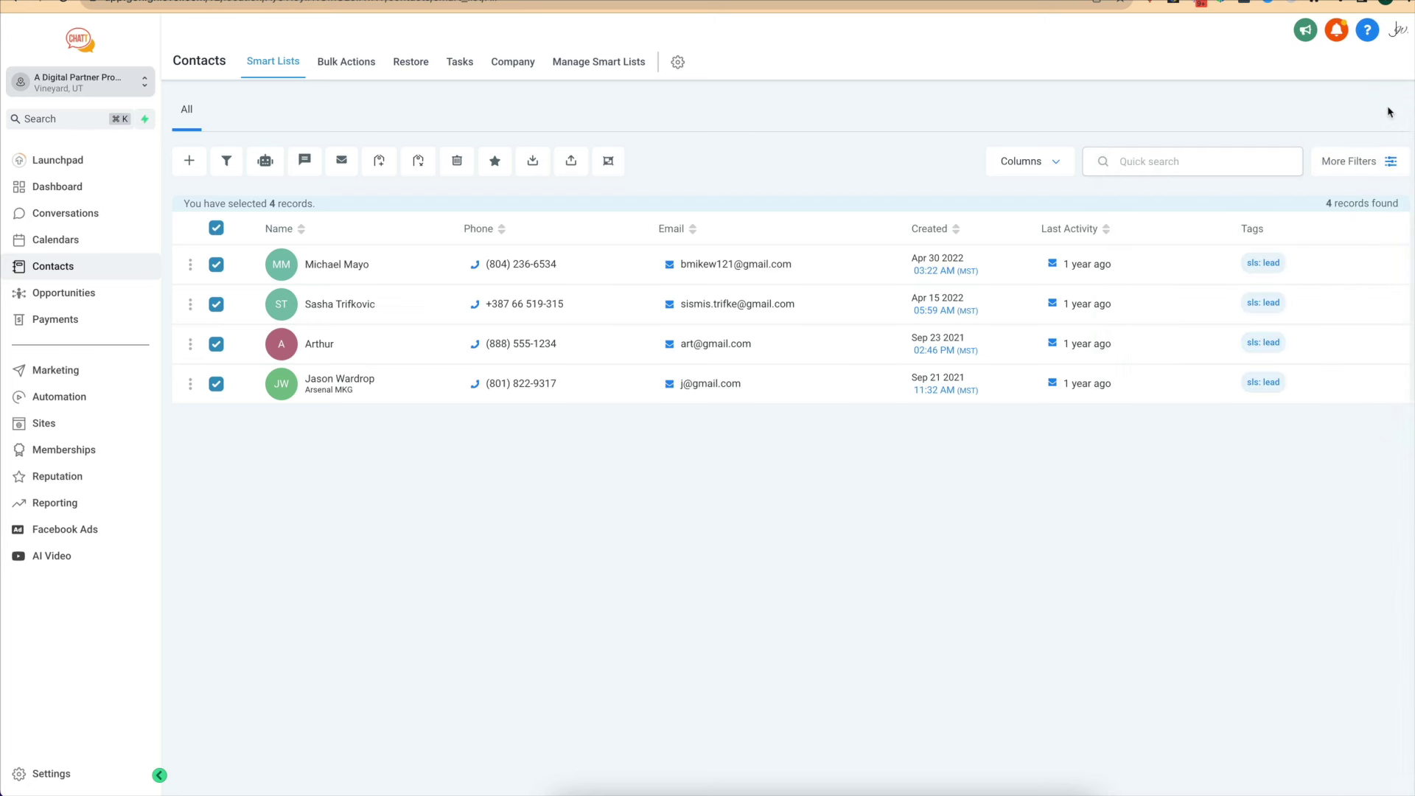
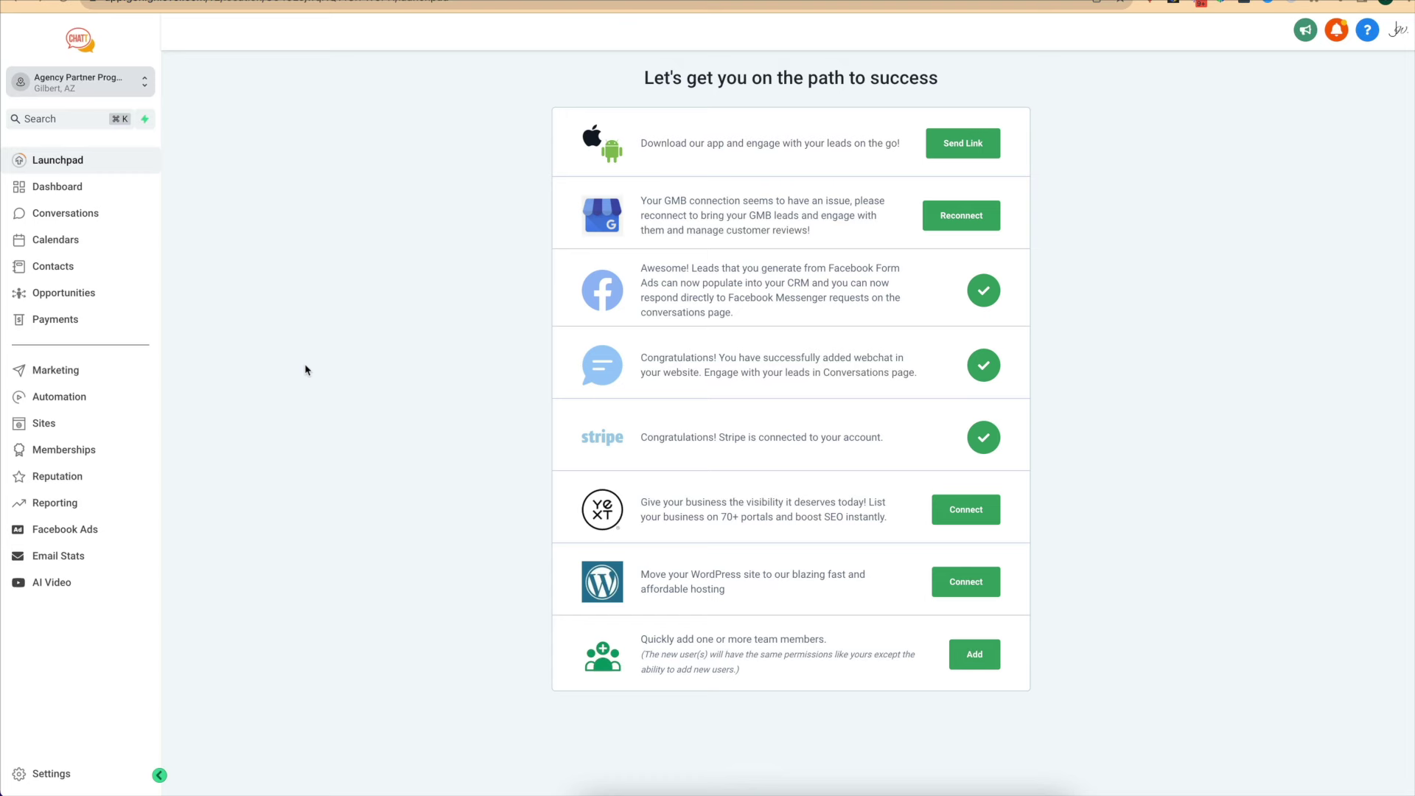
# Open the sub-account's Conversation AI settings and switch the bot preference to Suggestive, then to Auto Reply.
pyautogui.click(50, 773)
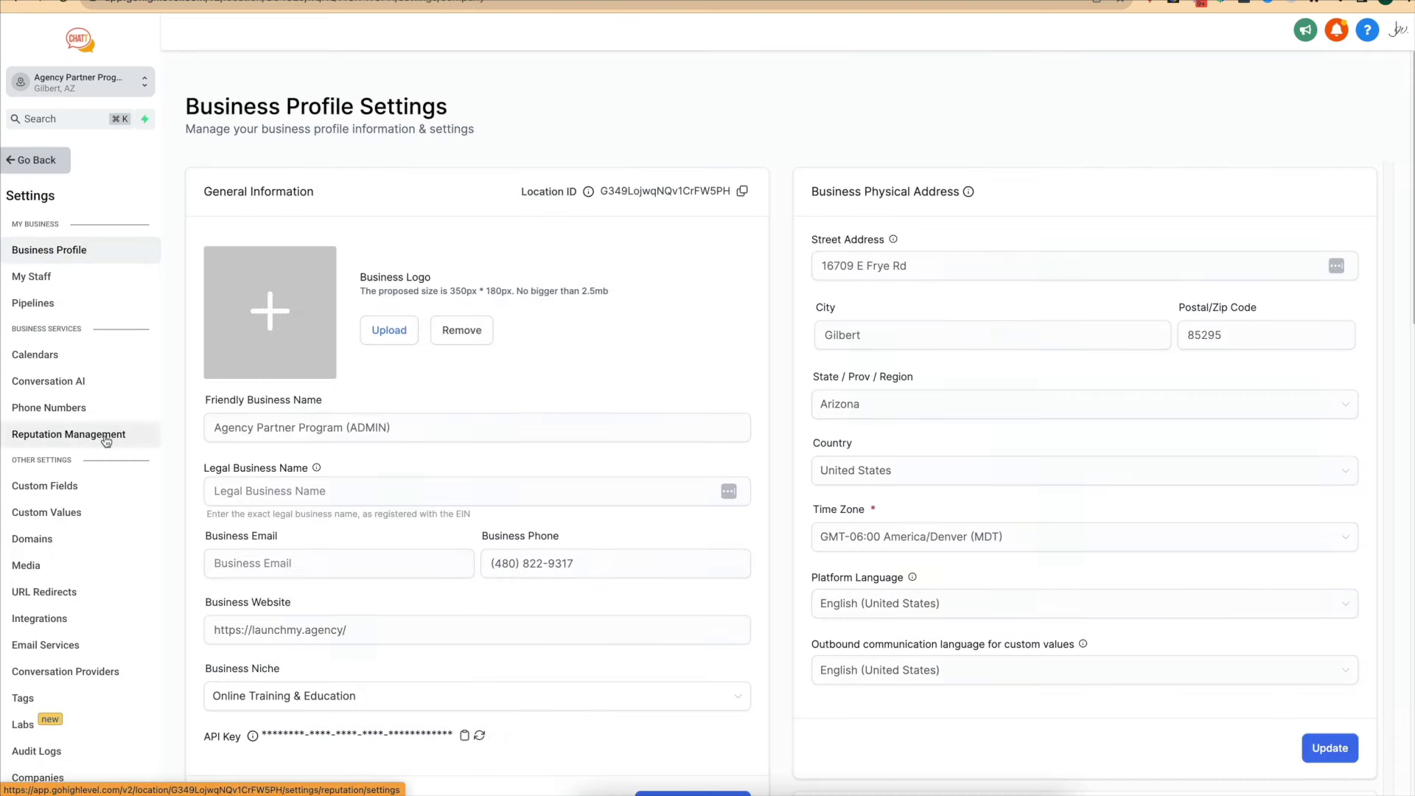
pyautogui.click(69, 383)
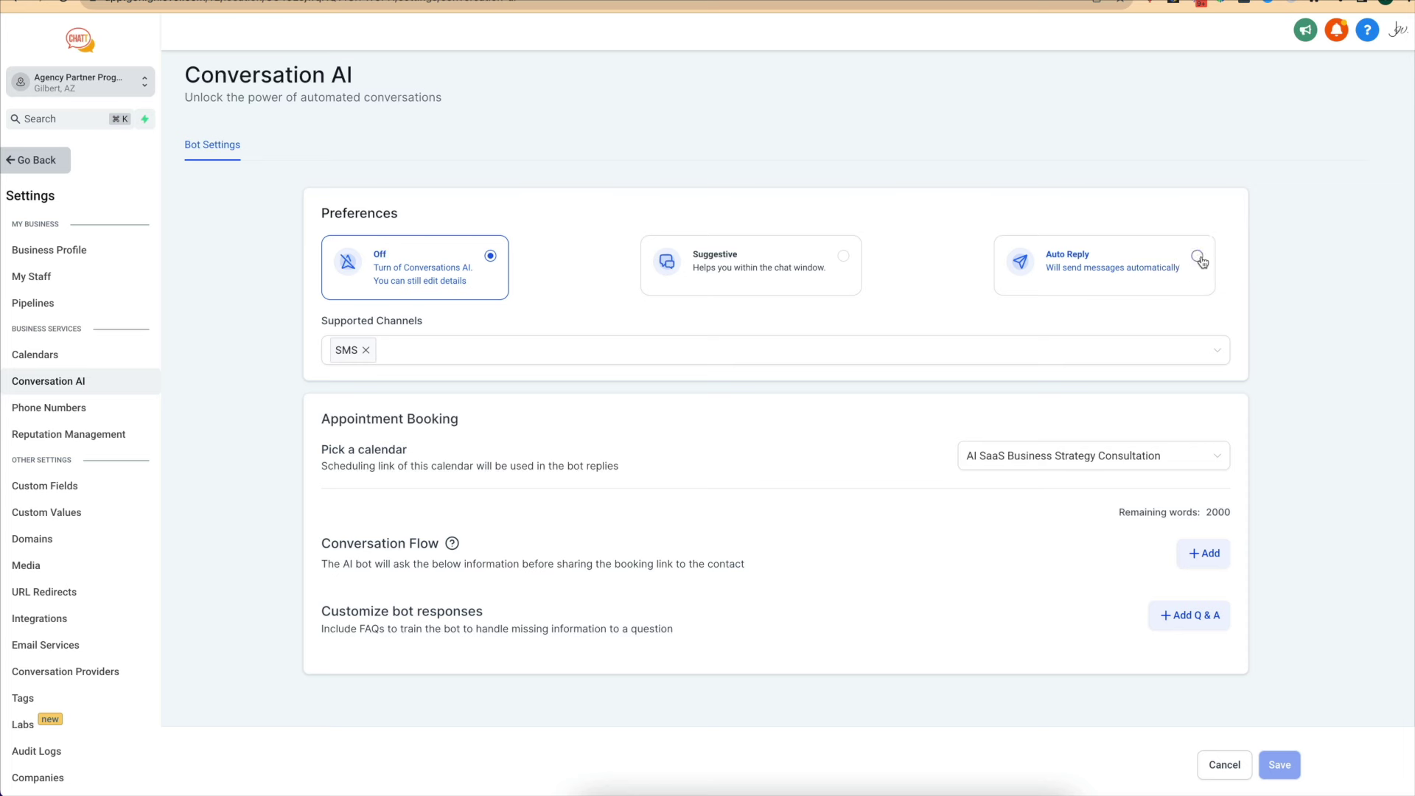
pyautogui.click(844, 257)
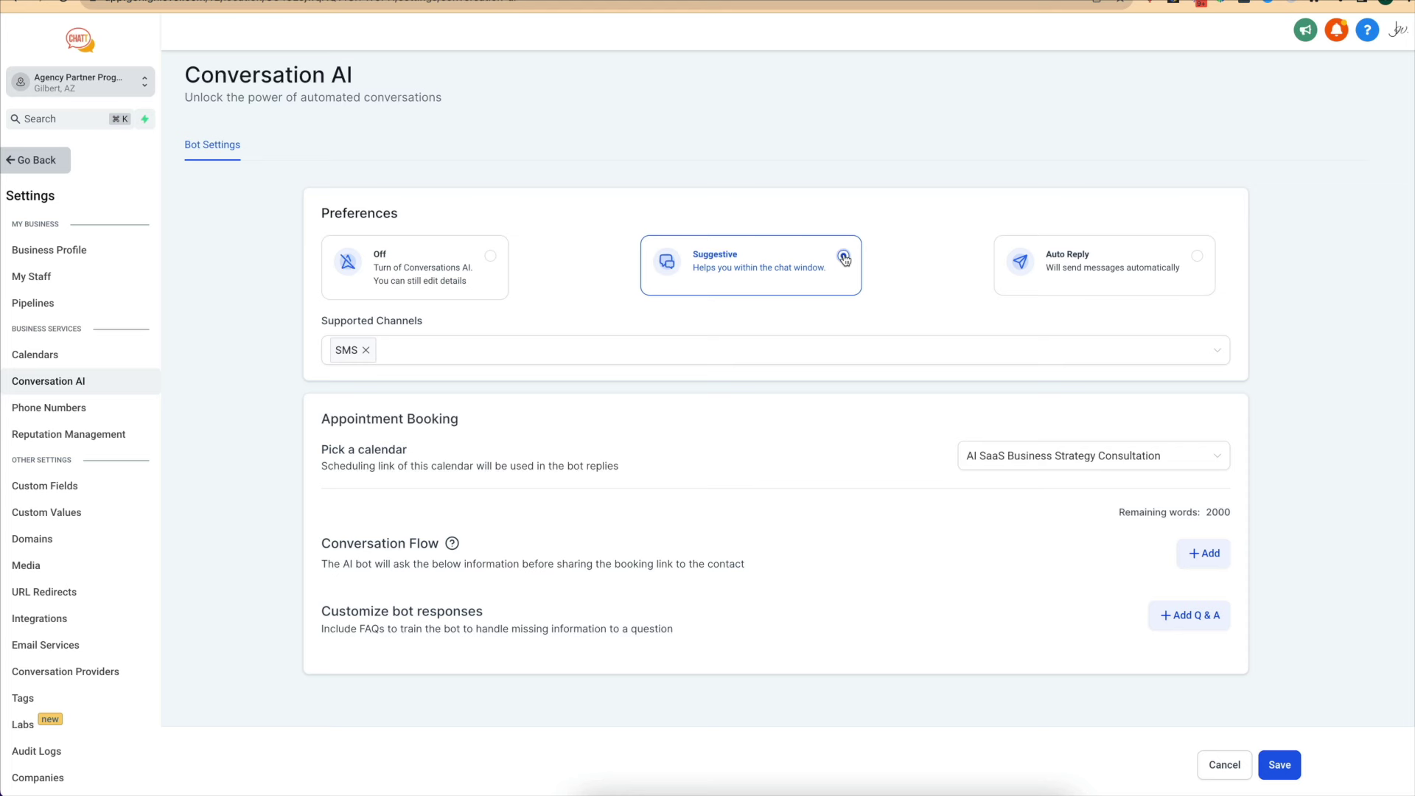
pyautogui.click(1197, 257)
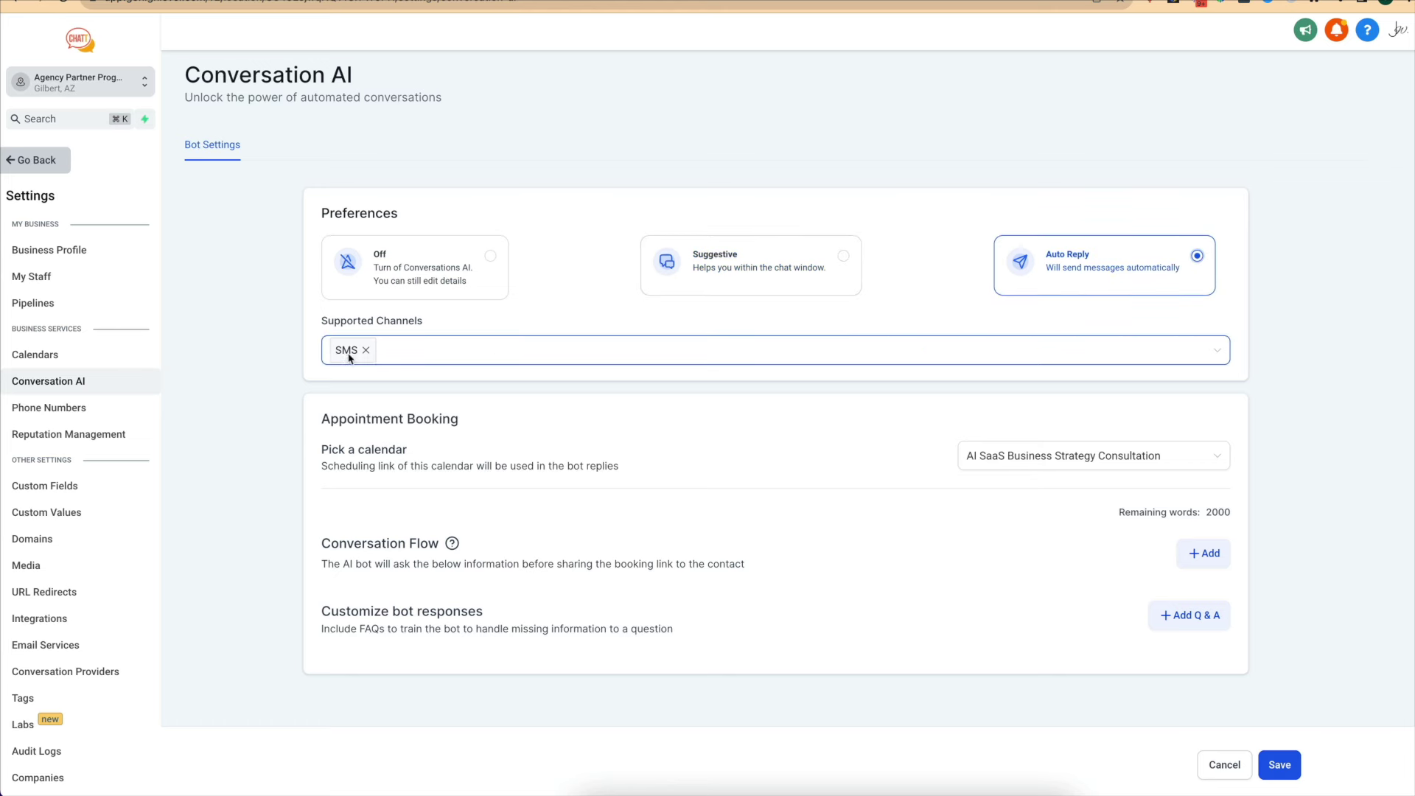
# Add Instagram, GMB and Facebook to the bot's supported channels and select AI SaaS Business Strategy Consultation as the booking calendar.
pyautogui.click(406, 352)
pyautogui.click(385, 383)
pyautogui.click(383, 408)
pyautogui.click(378, 435)
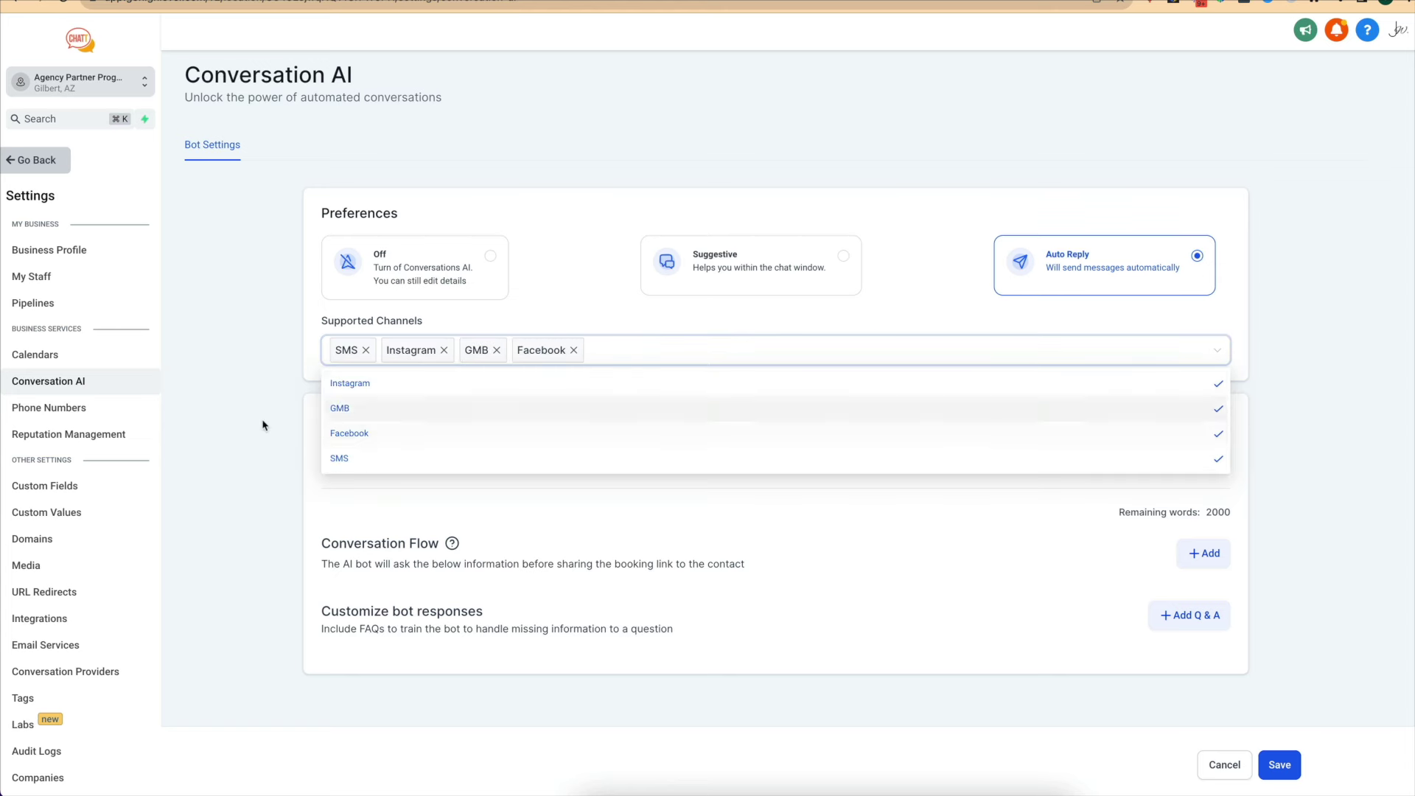
pyautogui.click(262, 425)
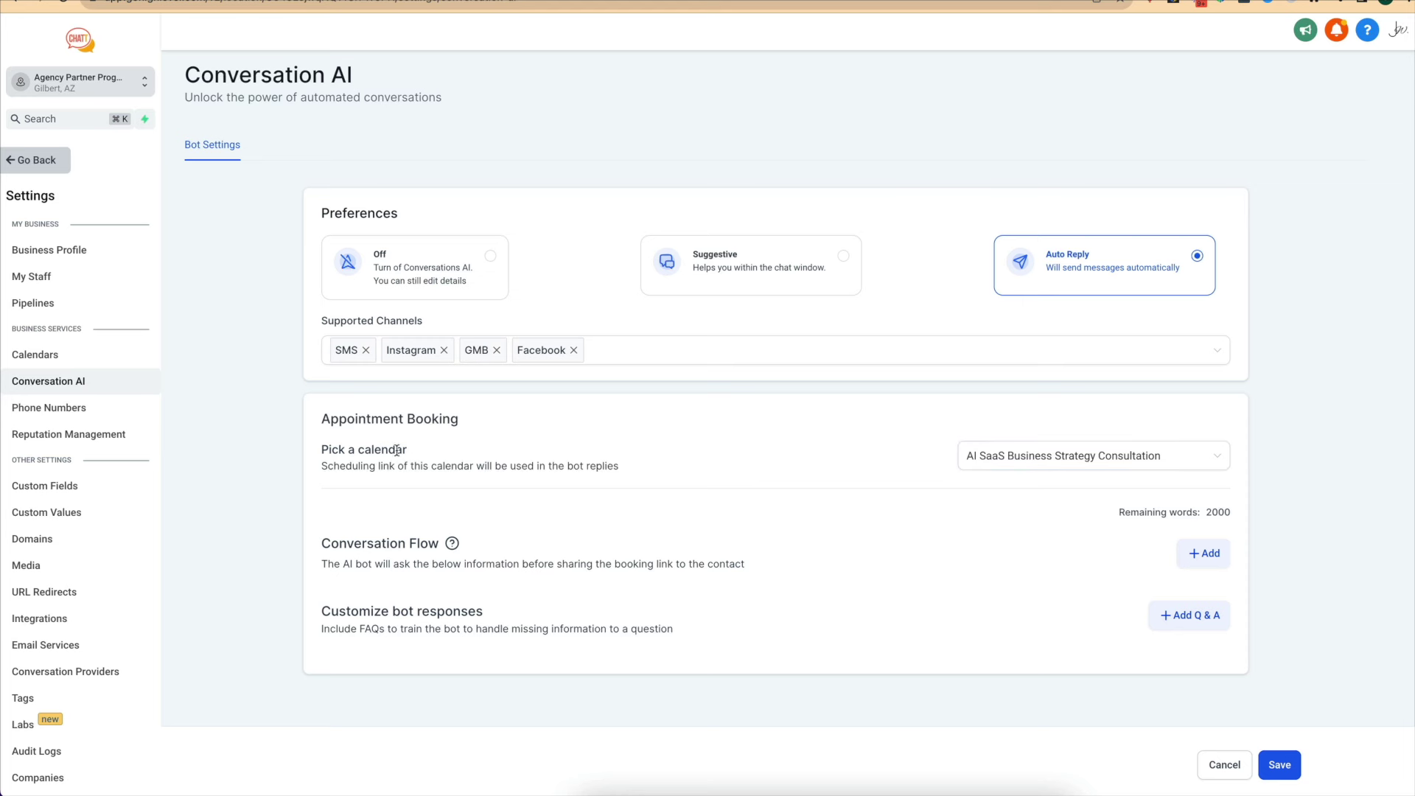
pyautogui.click(1061, 454)
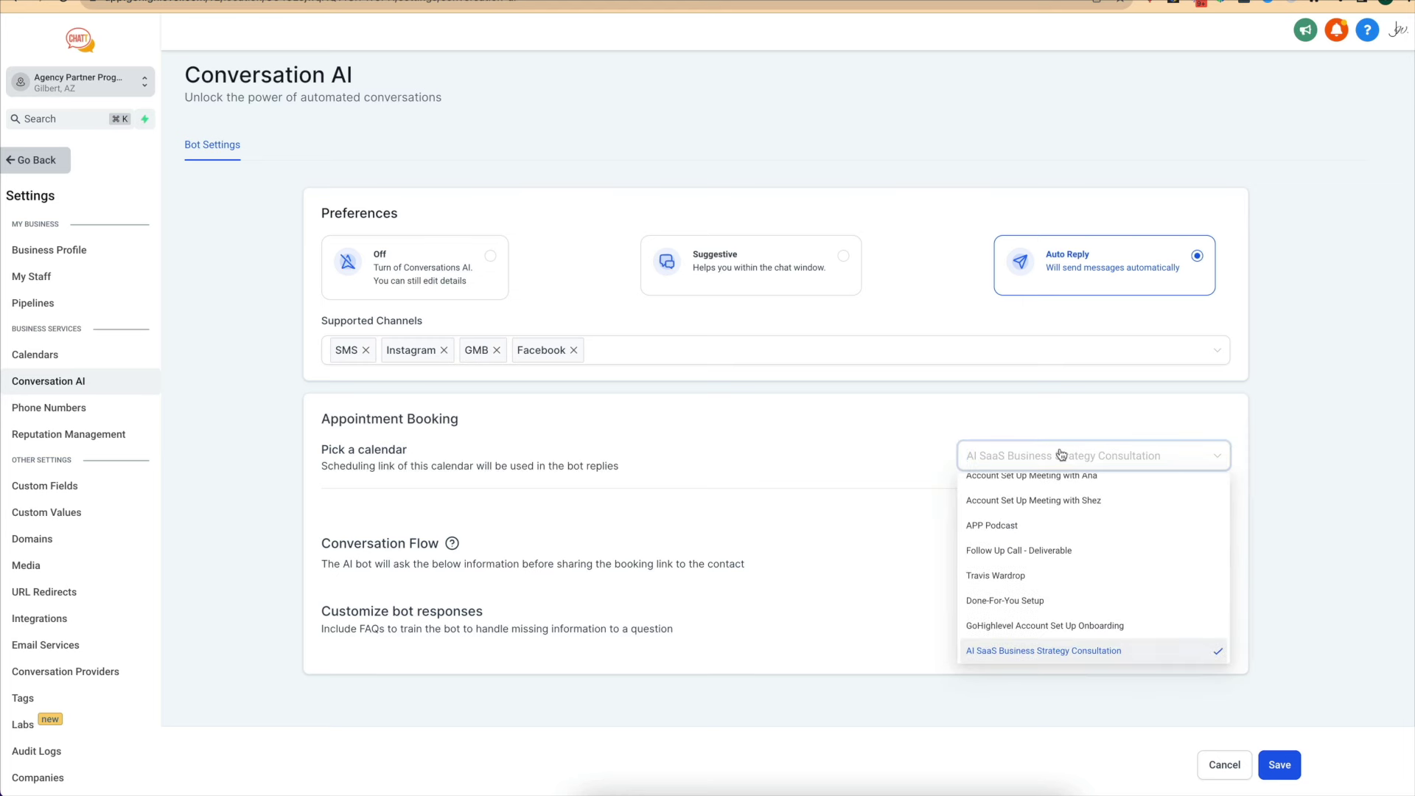
pyautogui.click(1042, 651)
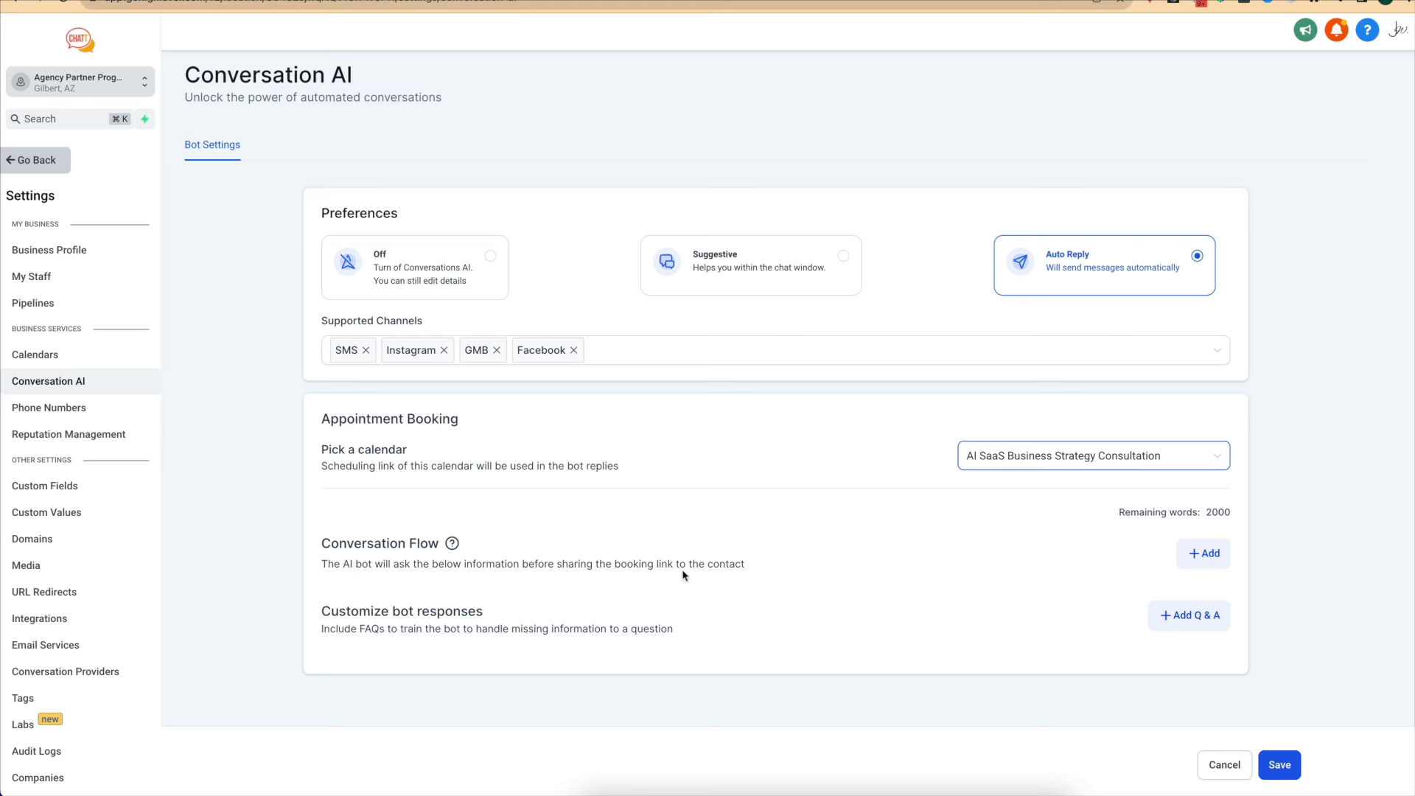
# Start a blank question in the bot's Conversation Flow and discard it.
pyautogui.click(1211, 554)
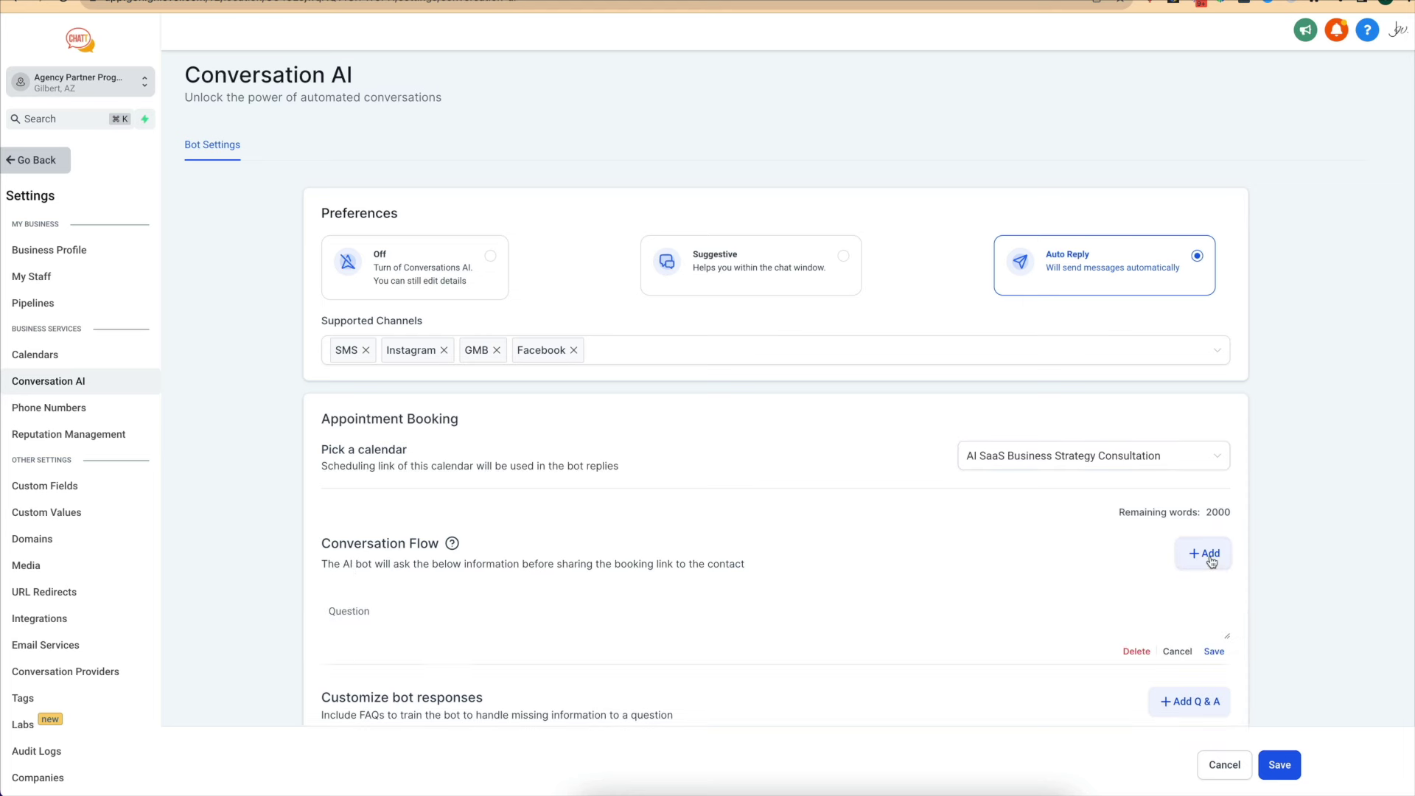
pyautogui.click(368, 622)
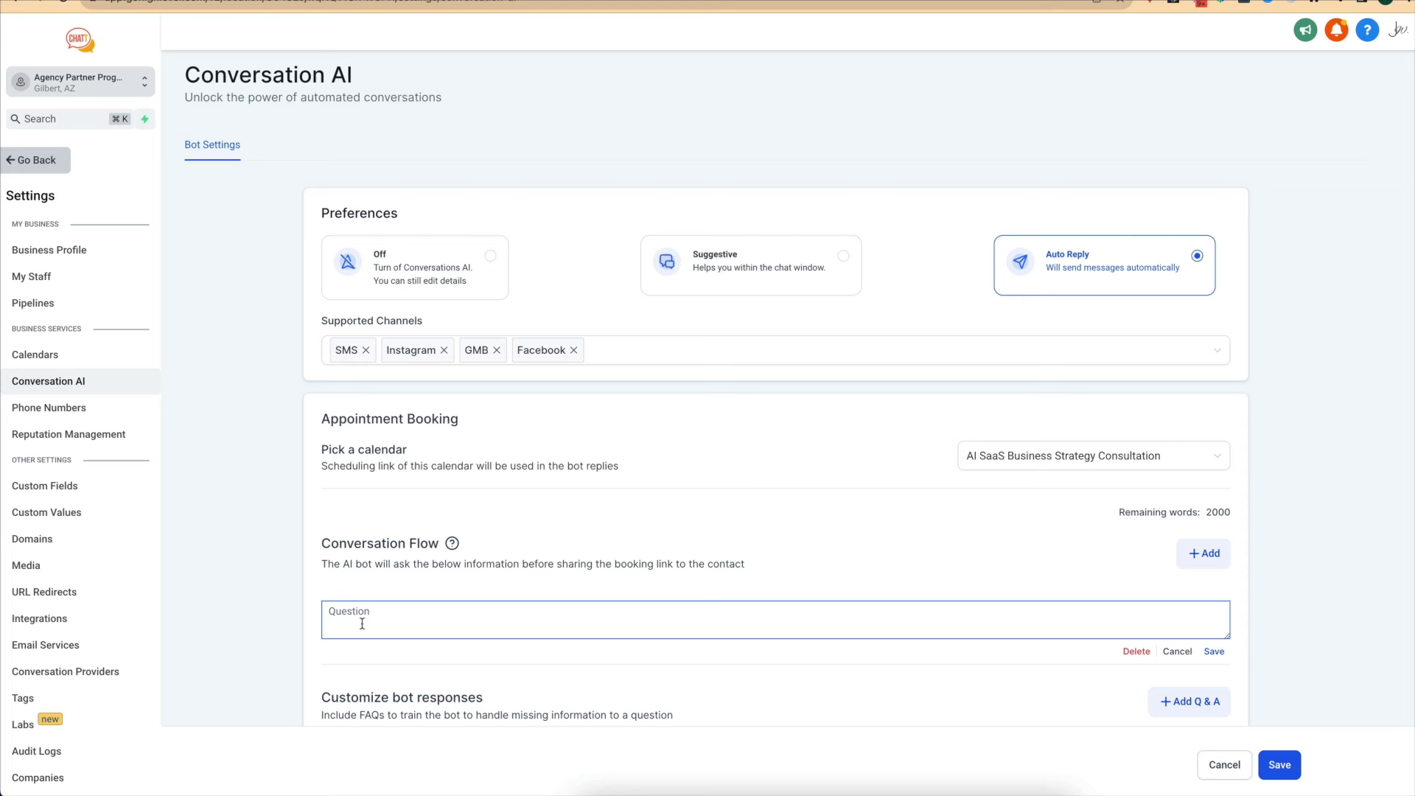
pyautogui.click(383, 590)
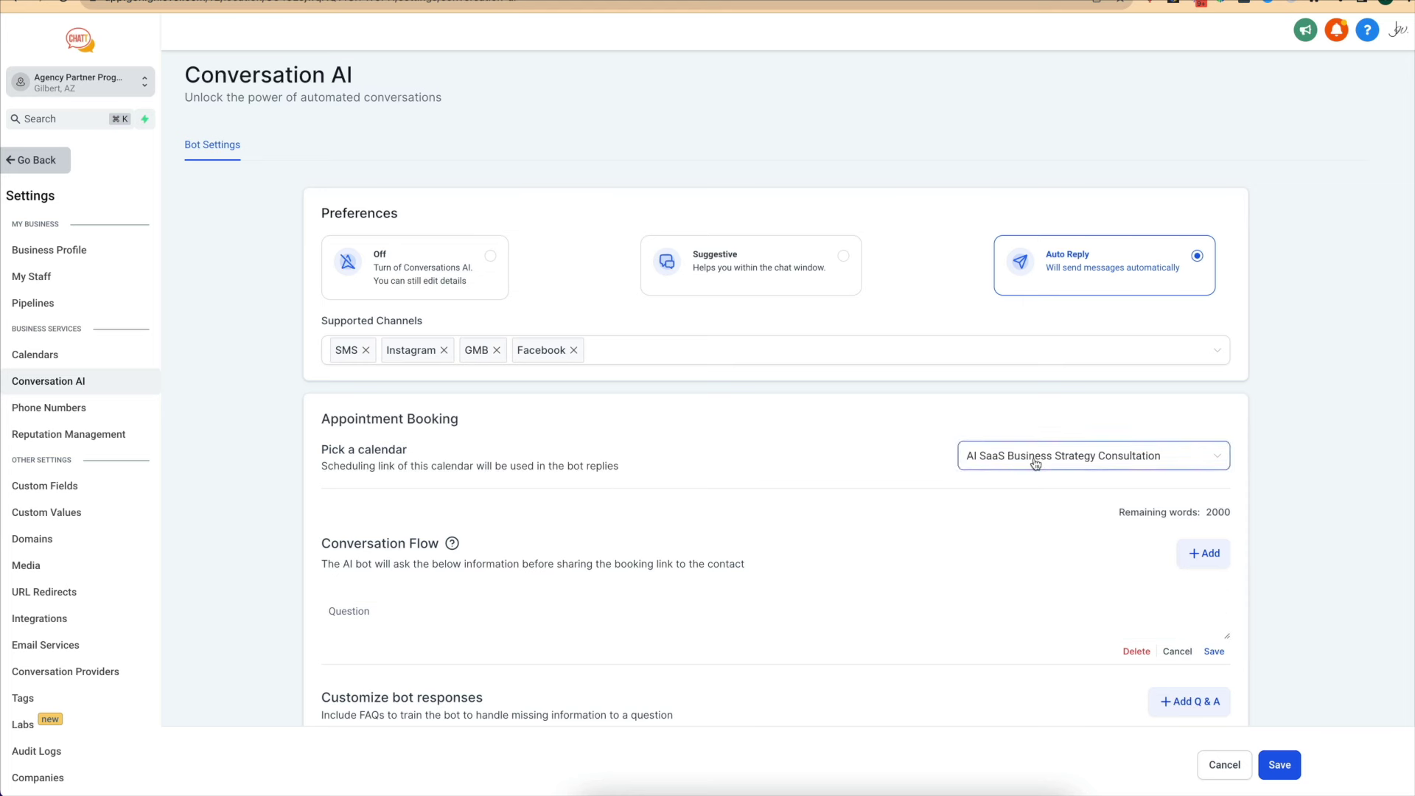
pyautogui.scroll(-3, 956, 501)
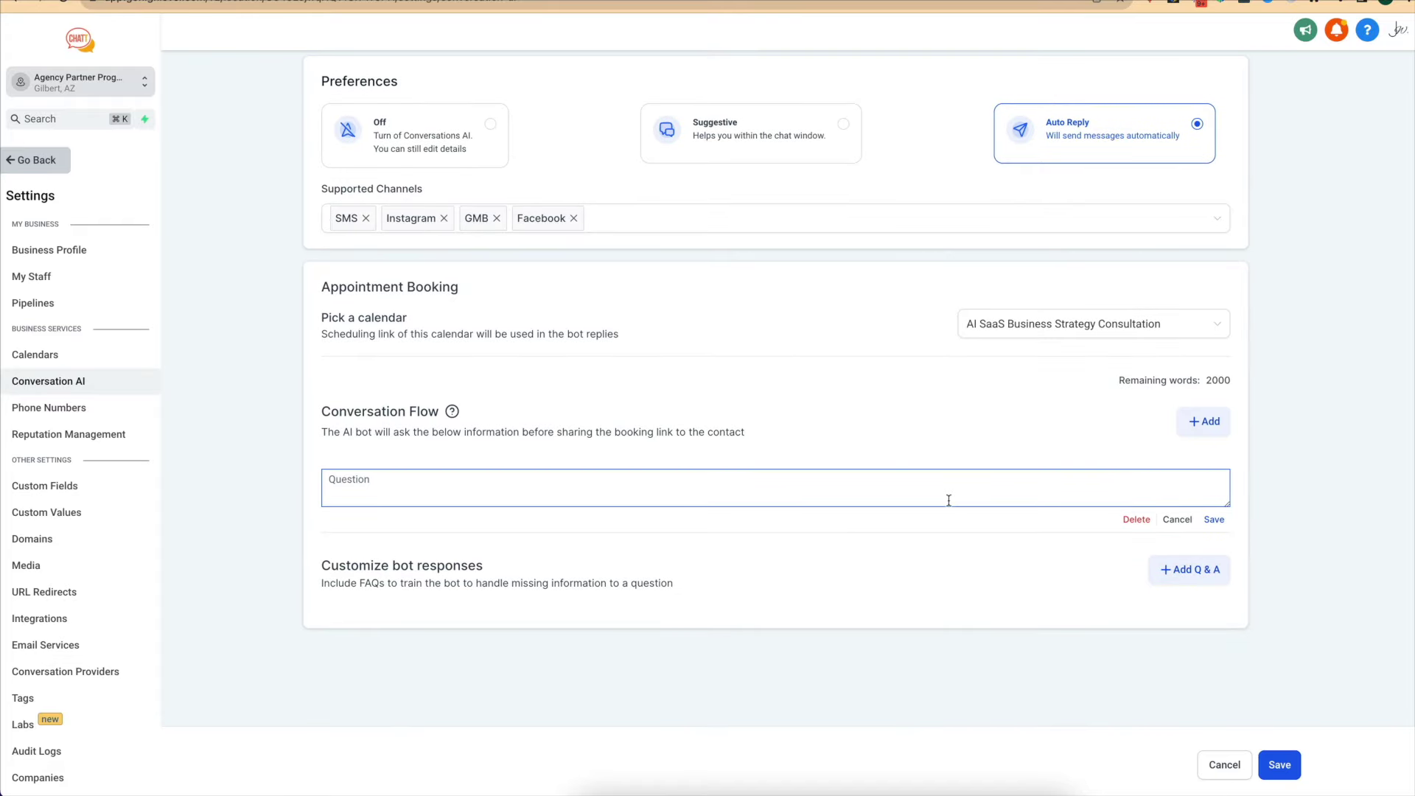
pyautogui.click(1177, 520)
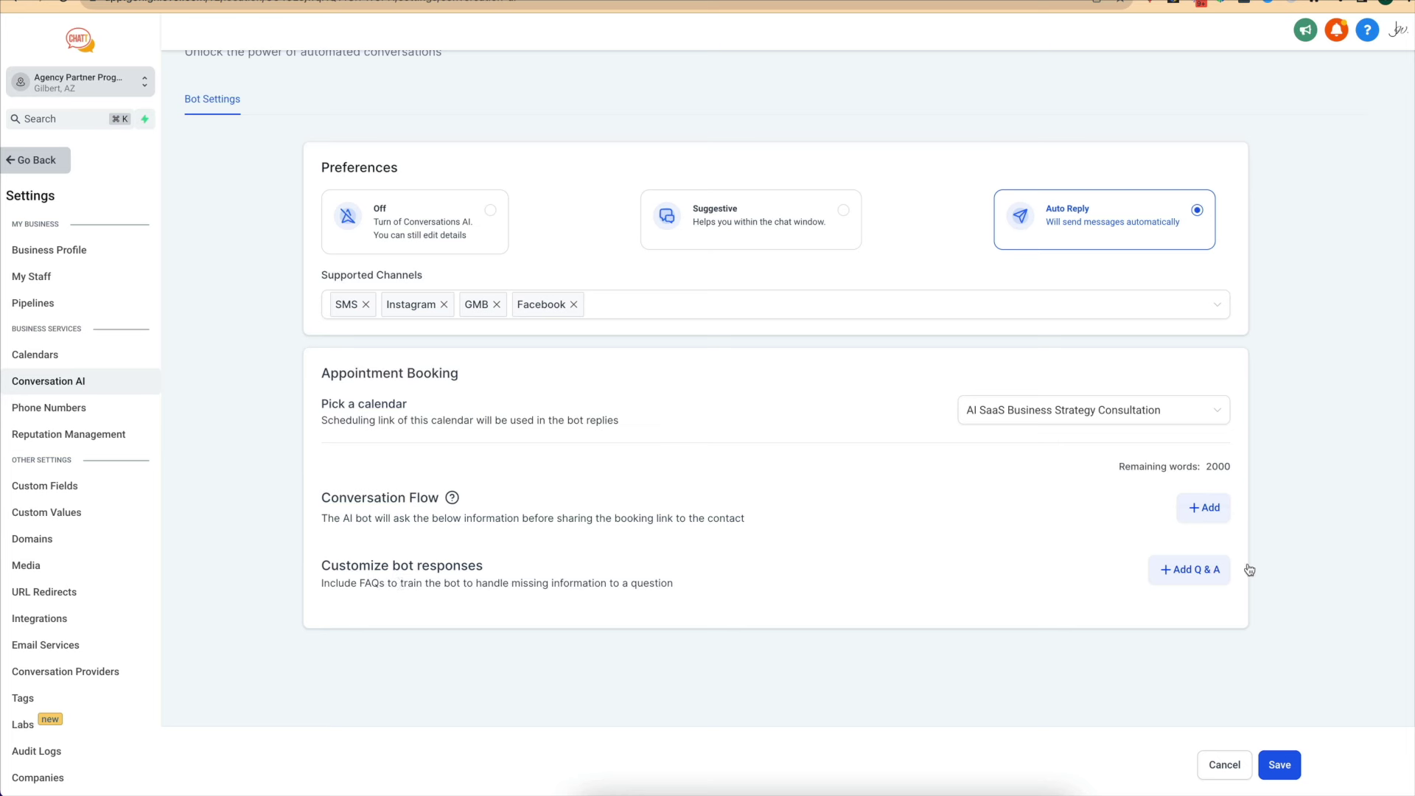
# Open a blank question-and-answer entry for customizing bot responses and review the bot settings.
pyautogui.click(1194, 569)
pyautogui.scroll(-2, 294, 628)
pyautogui.click(383, 516)
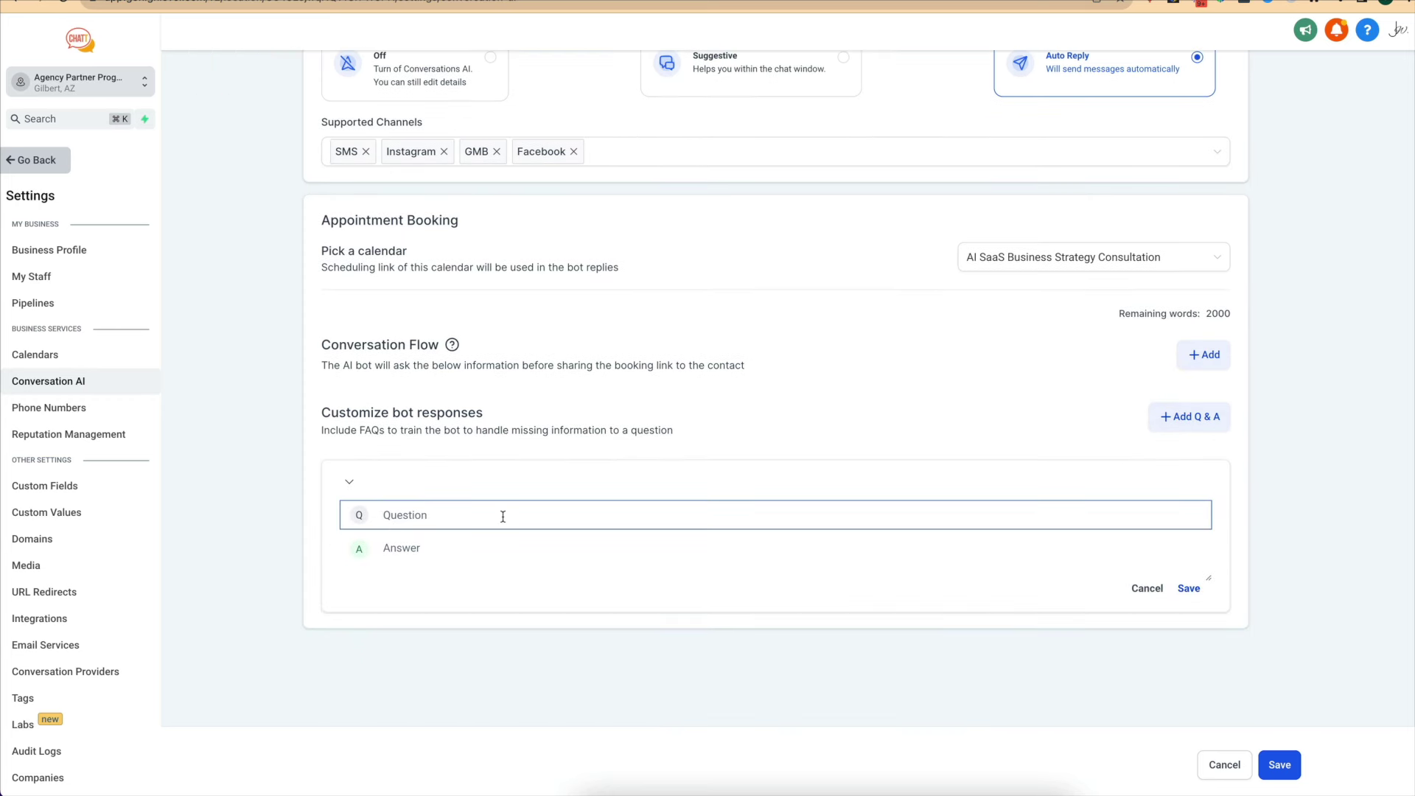
pyautogui.click(387, 556)
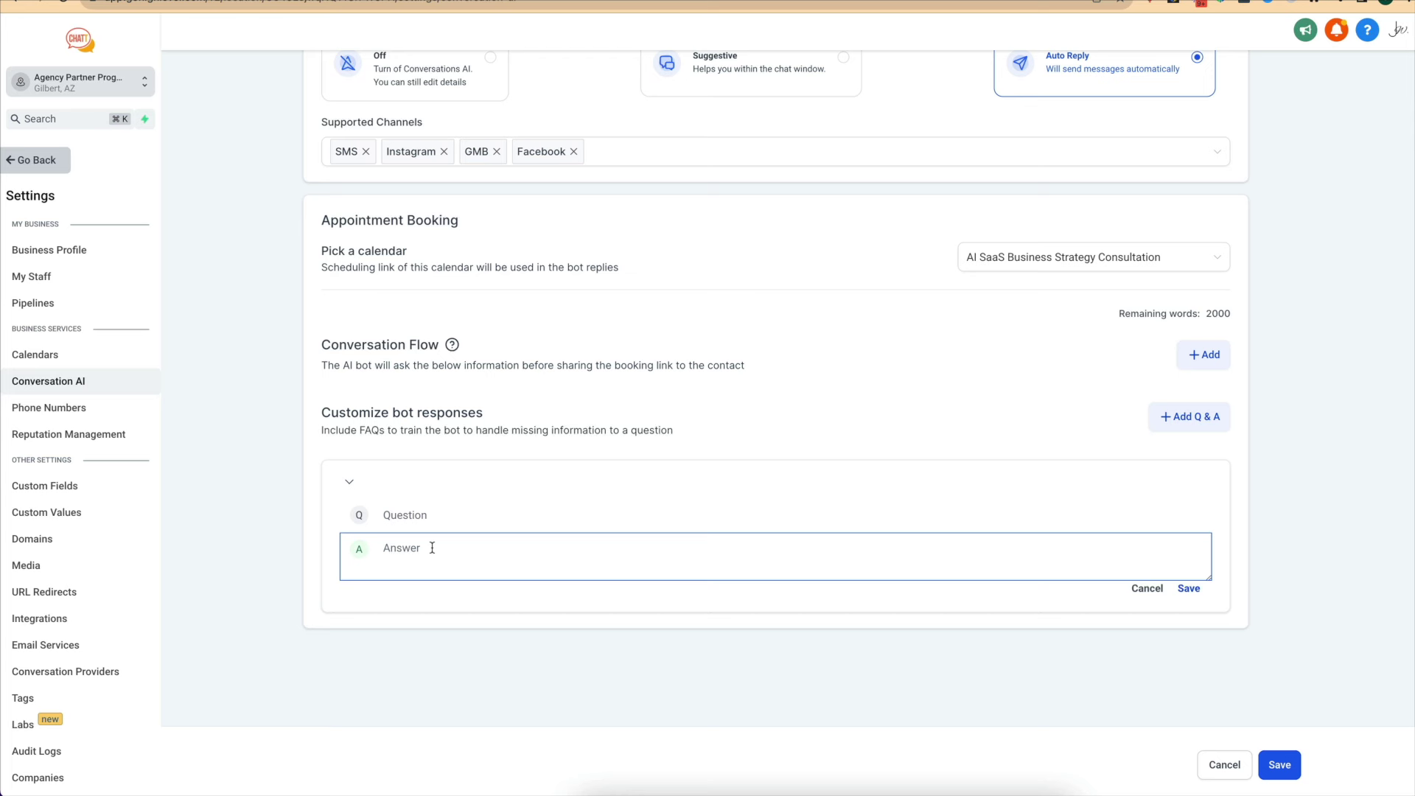
pyautogui.click(489, 487)
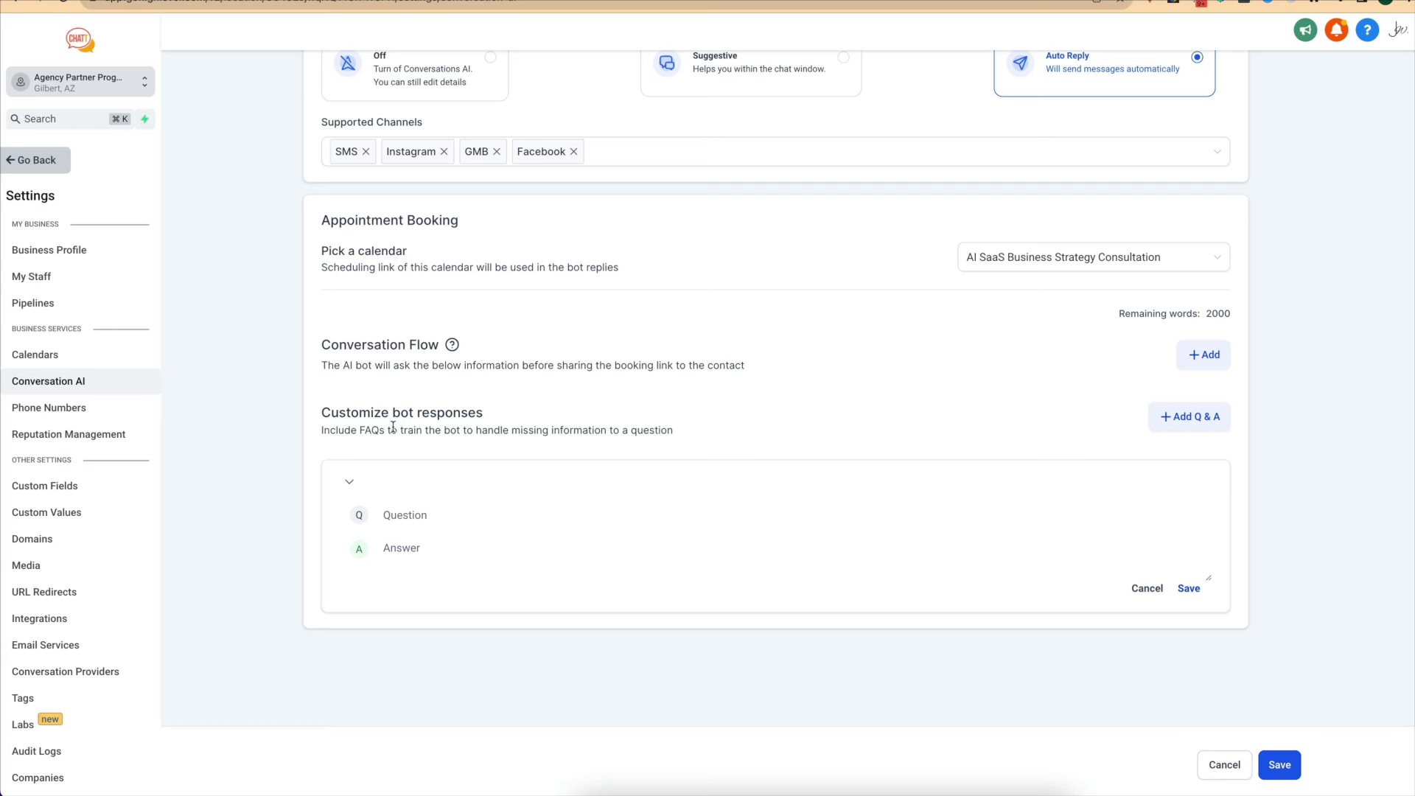
pyautogui.scroll(1, 392, 428)
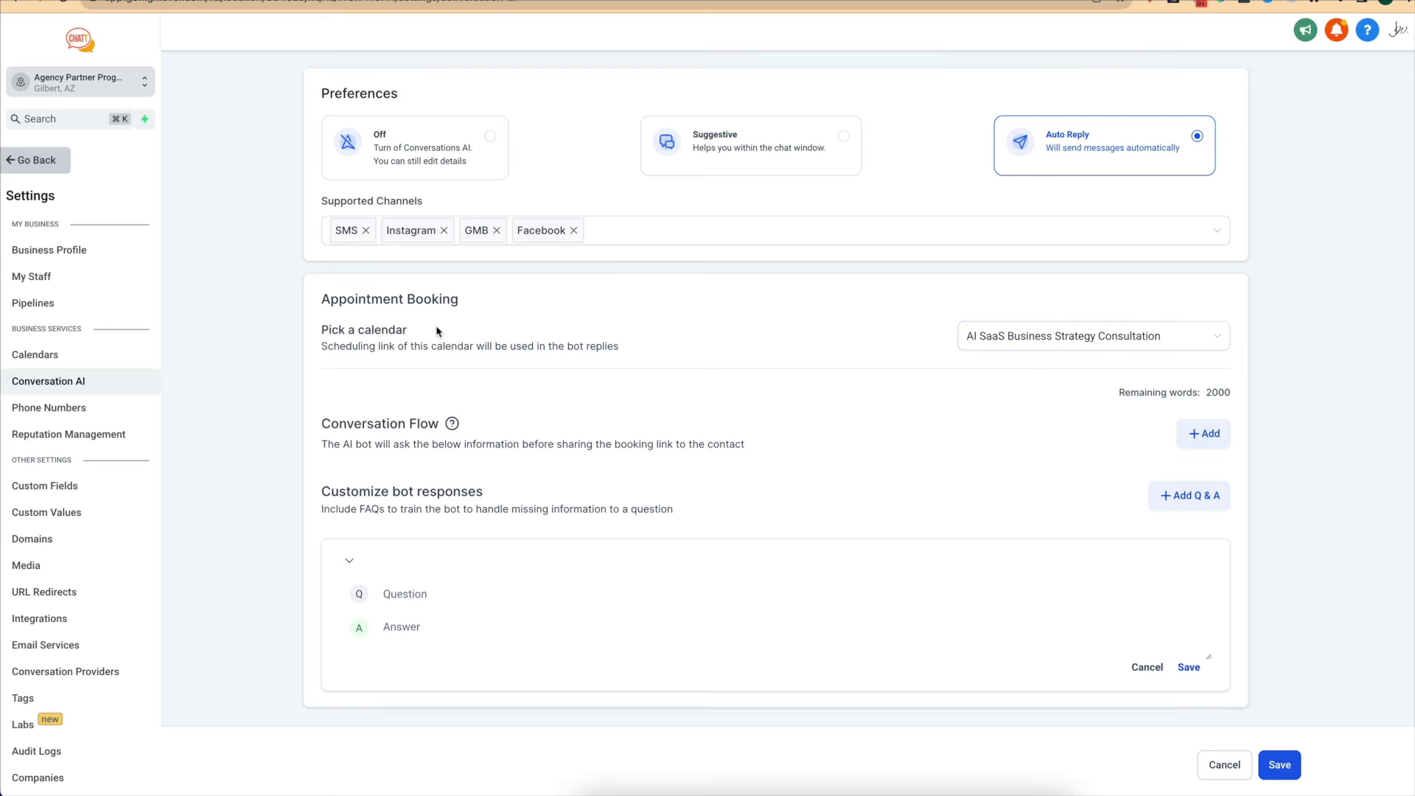
pyautogui.scroll(2, 435, 325)
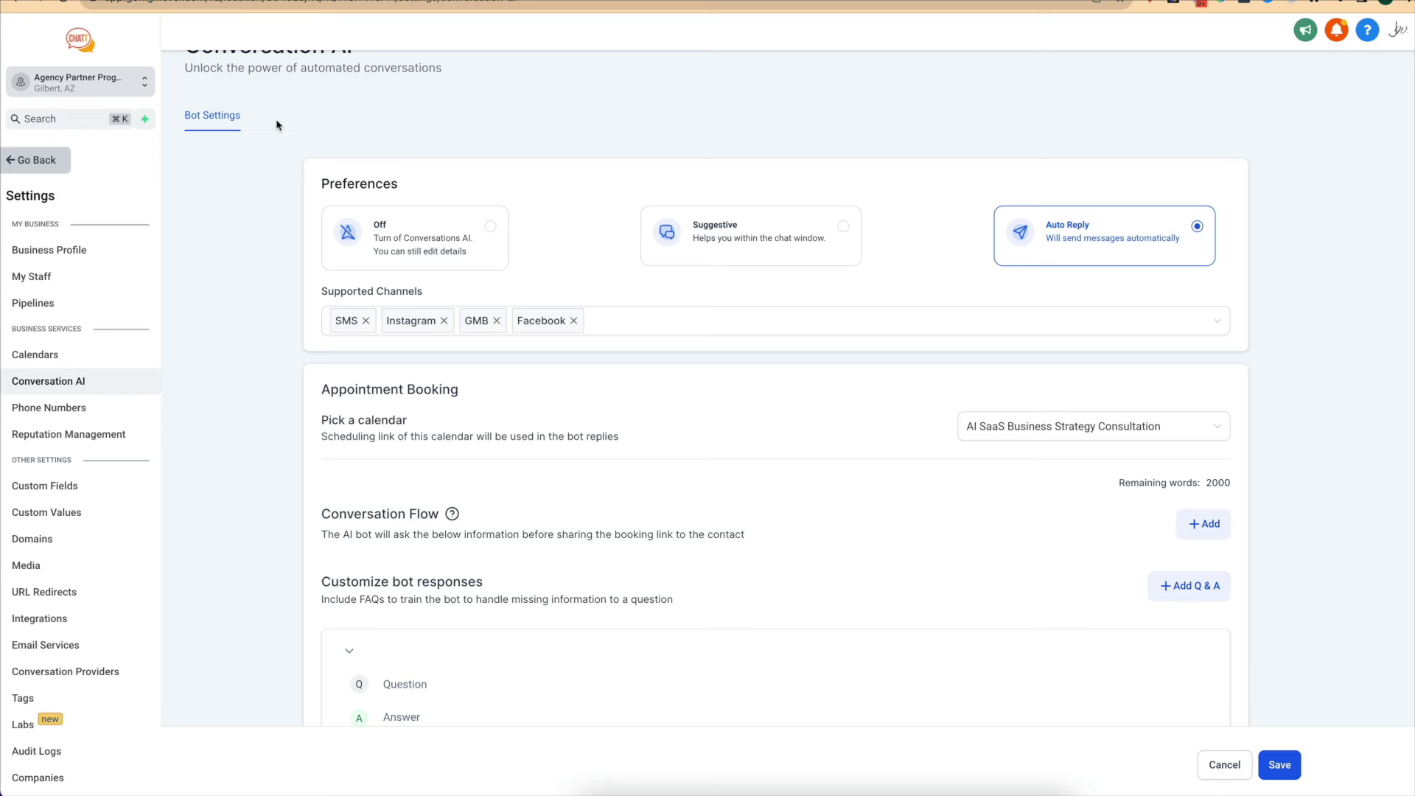
# Leave and reopen the Conversation AI settings, set the bot preference to Auto Reply and check the supported channels.
pyautogui.click(44, 164)
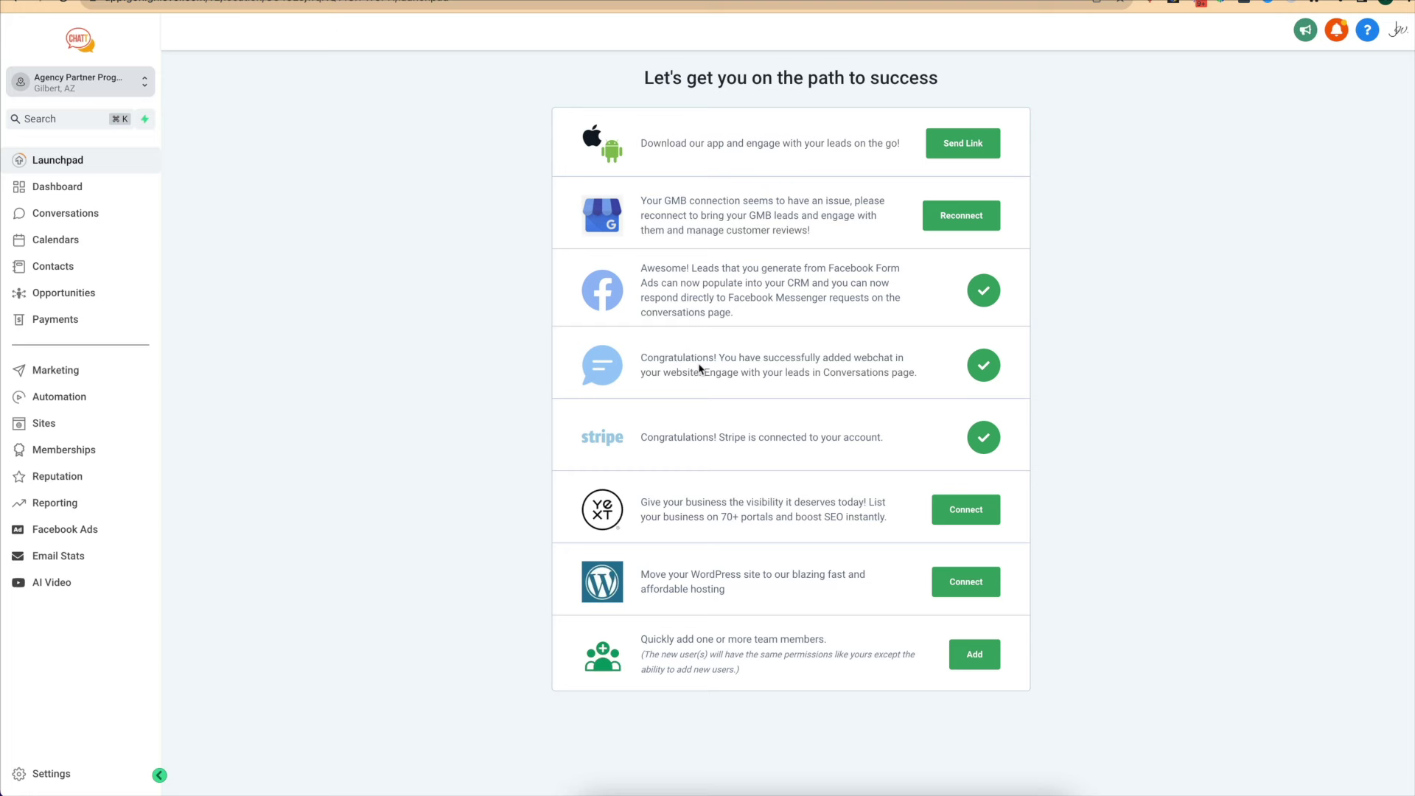
pyautogui.click(50, 775)
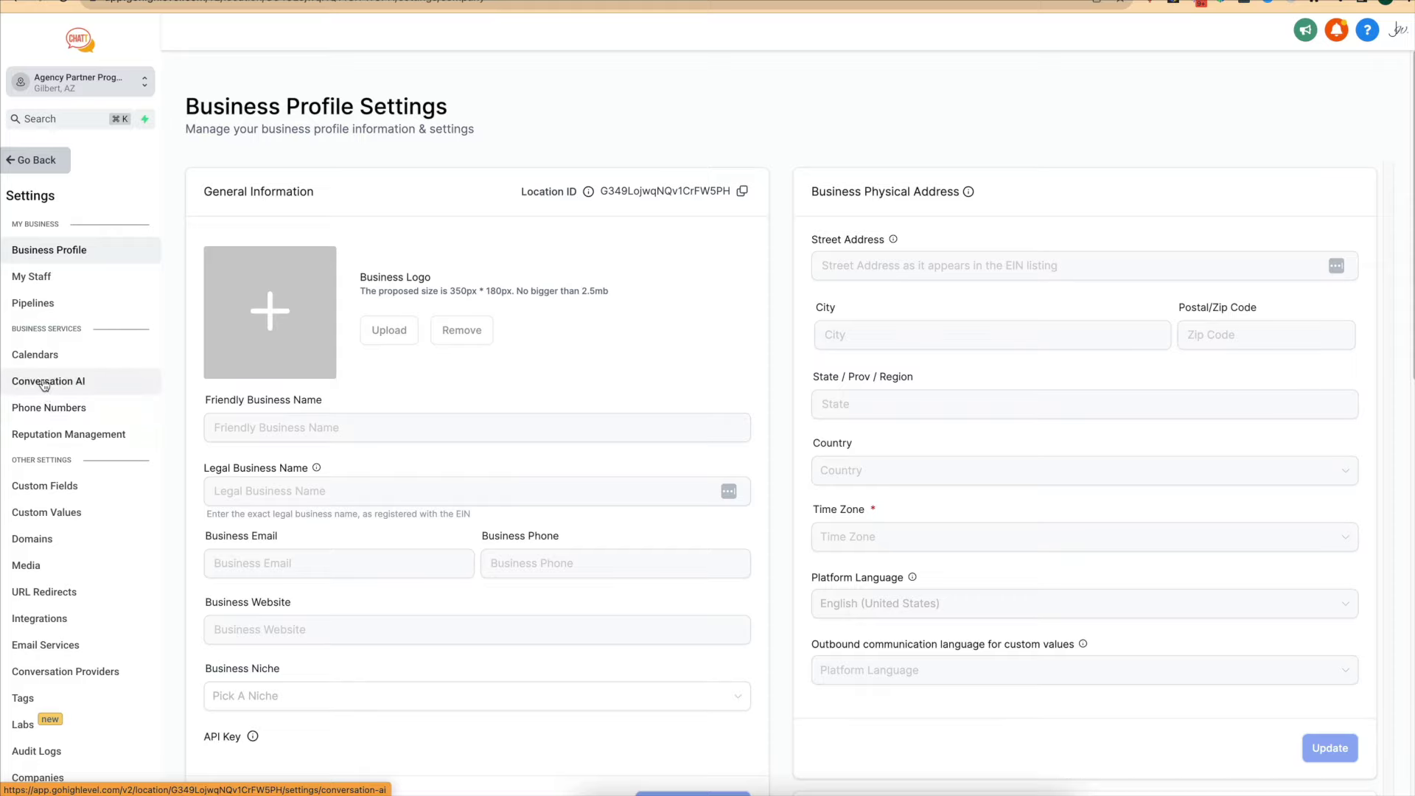
pyautogui.click(44, 382)
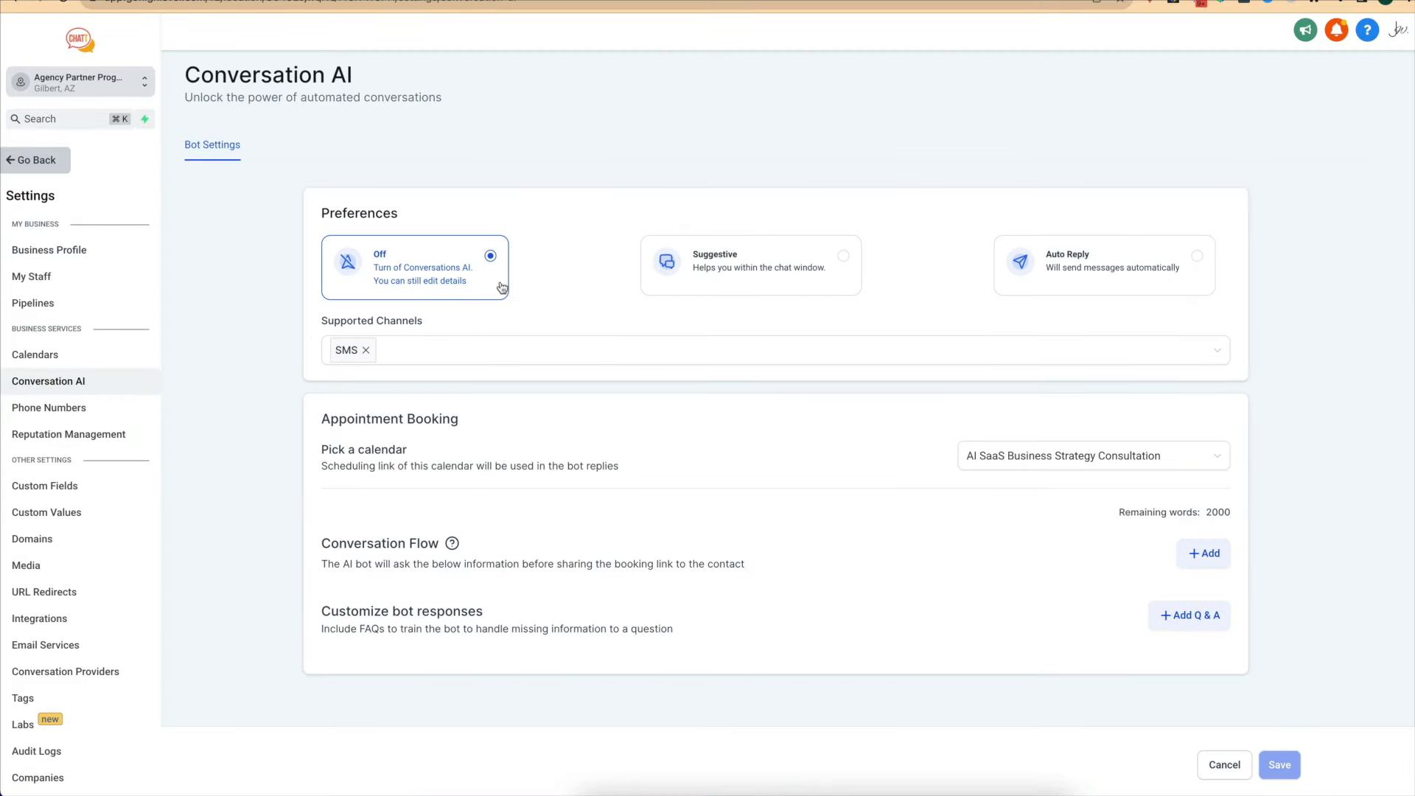
pyautogui.click(1127, 264)
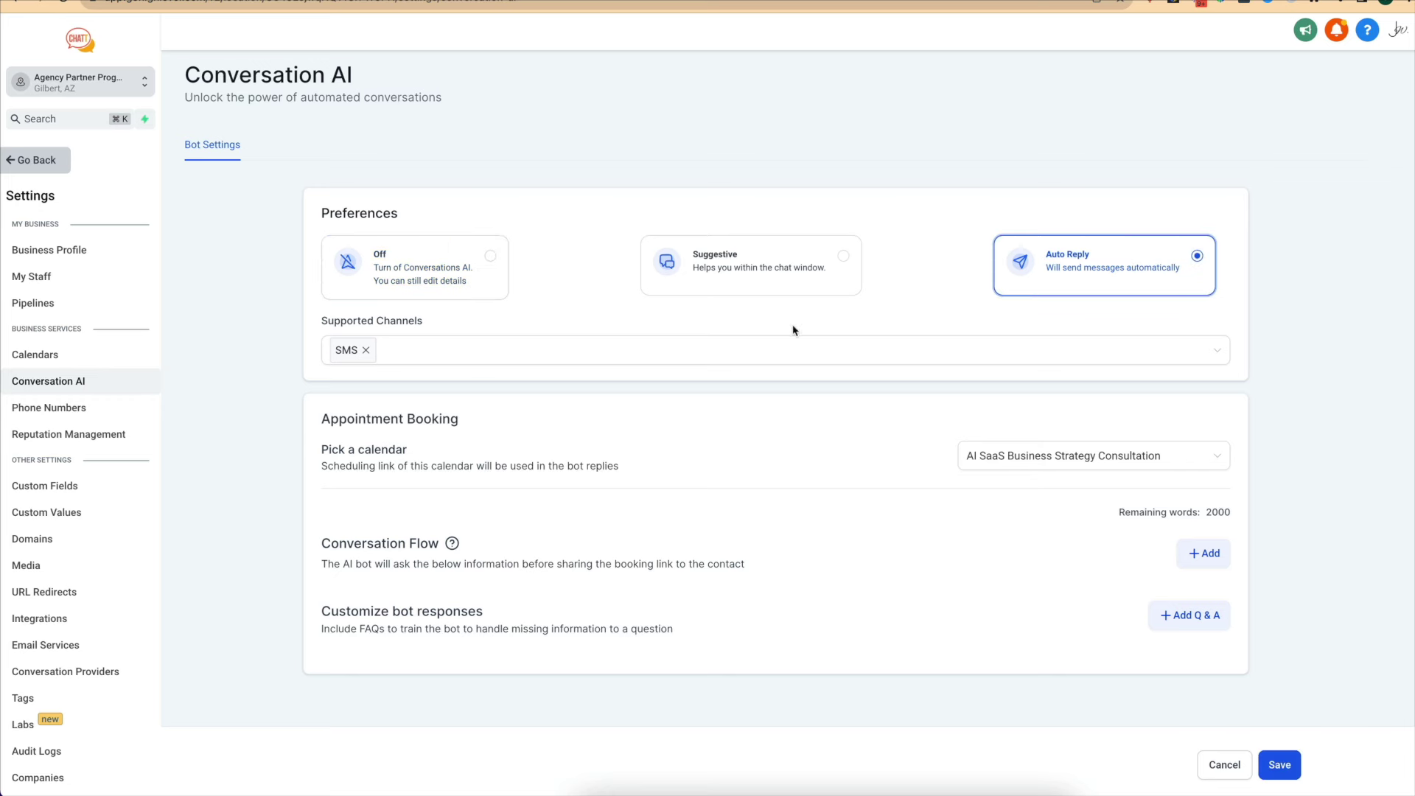
pyautogui.click(584, 354)
pyautogui.click(220, 431)
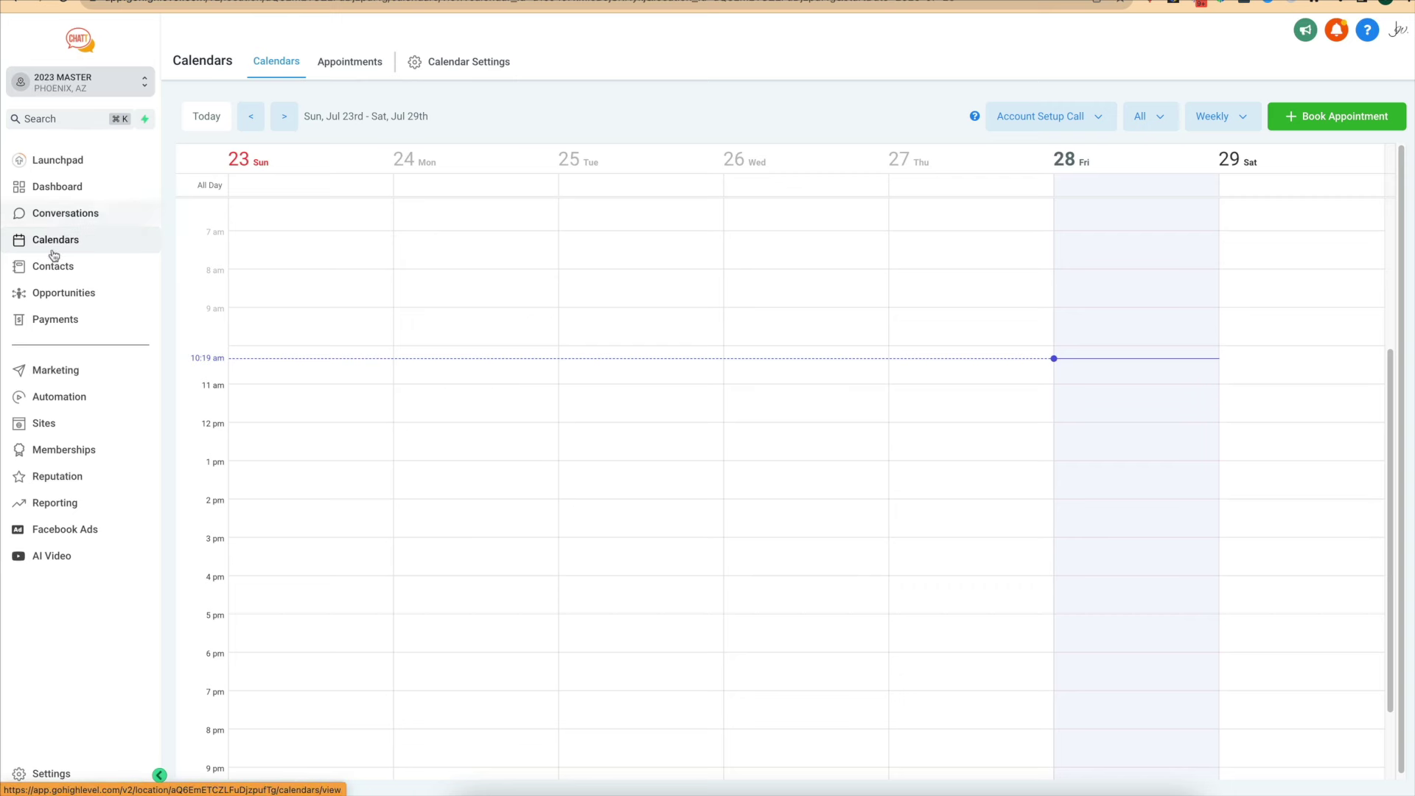
# Open the calendar settings, review the Round Robin new calendar form and its team member selection, and close it without creating a calendar.
pyautogui.click(446, 65)
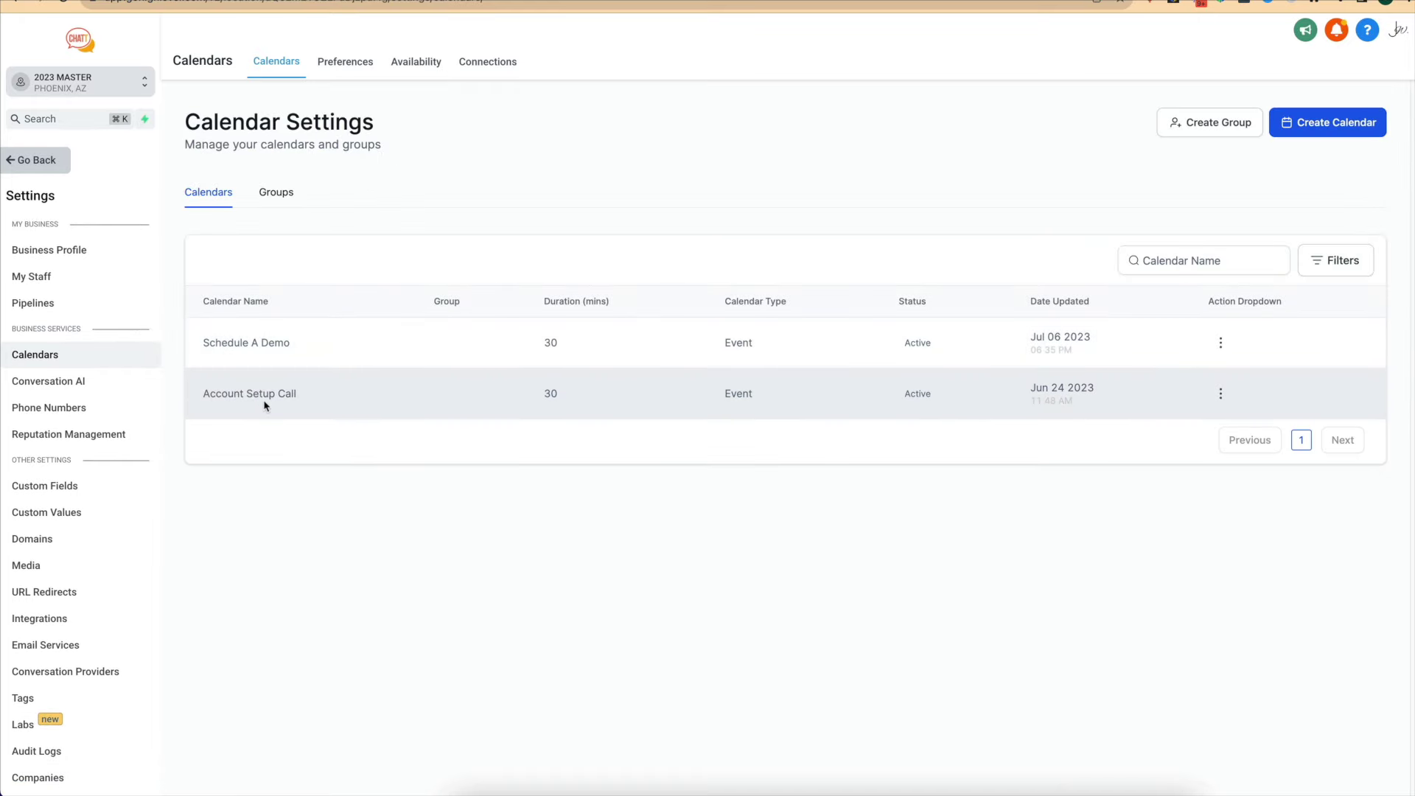
pyautogui.click(1332, 125)
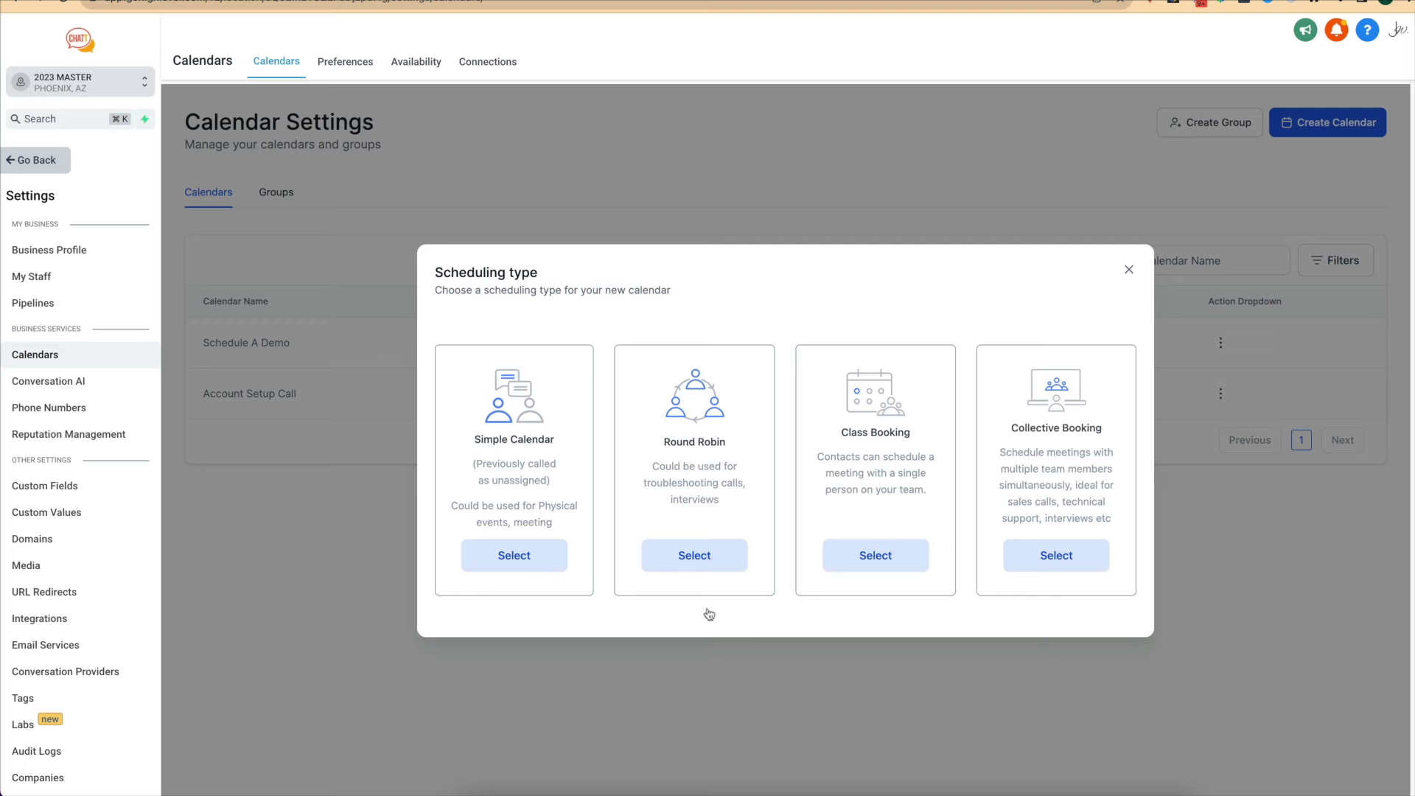
pyautogui.click(694, 558)
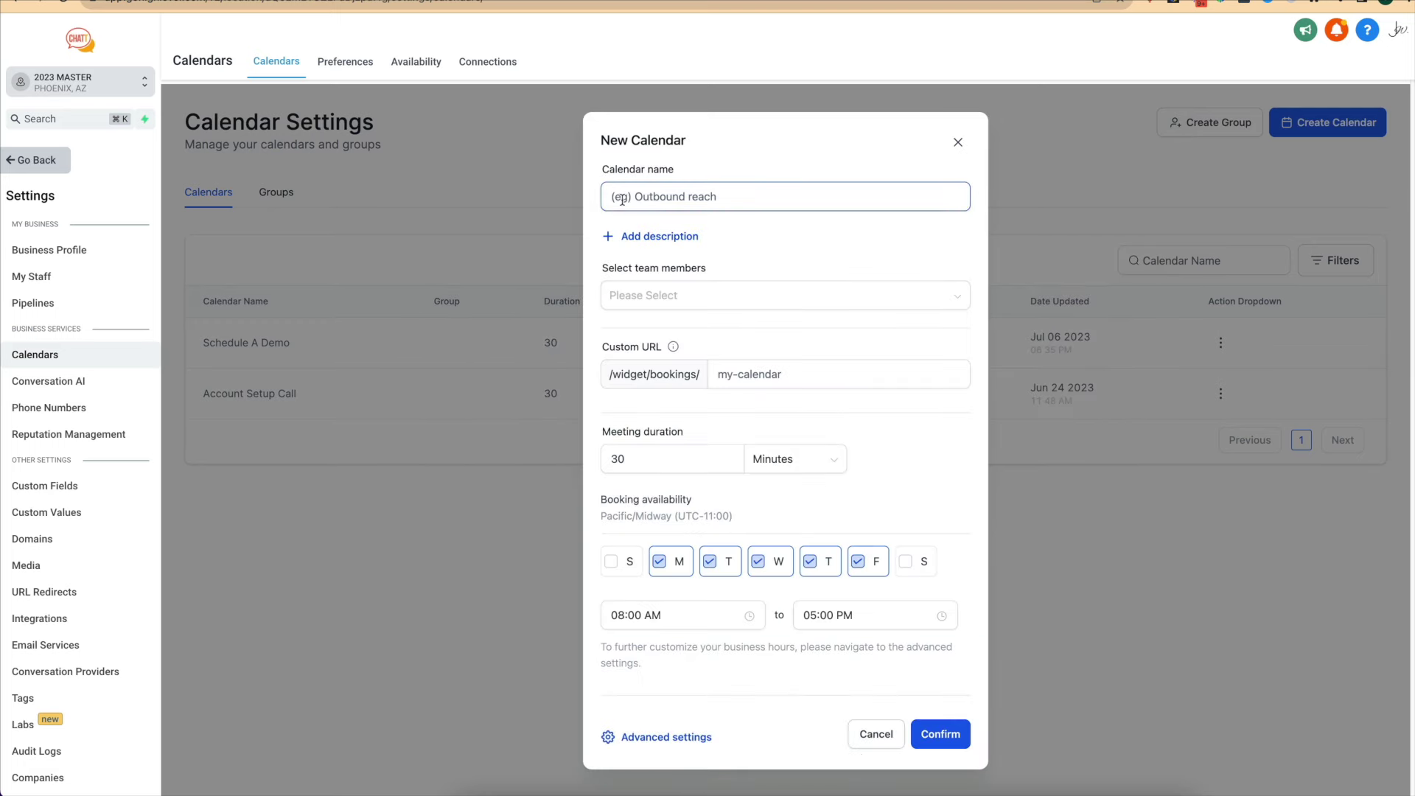
pyautogui.click(673, 295)
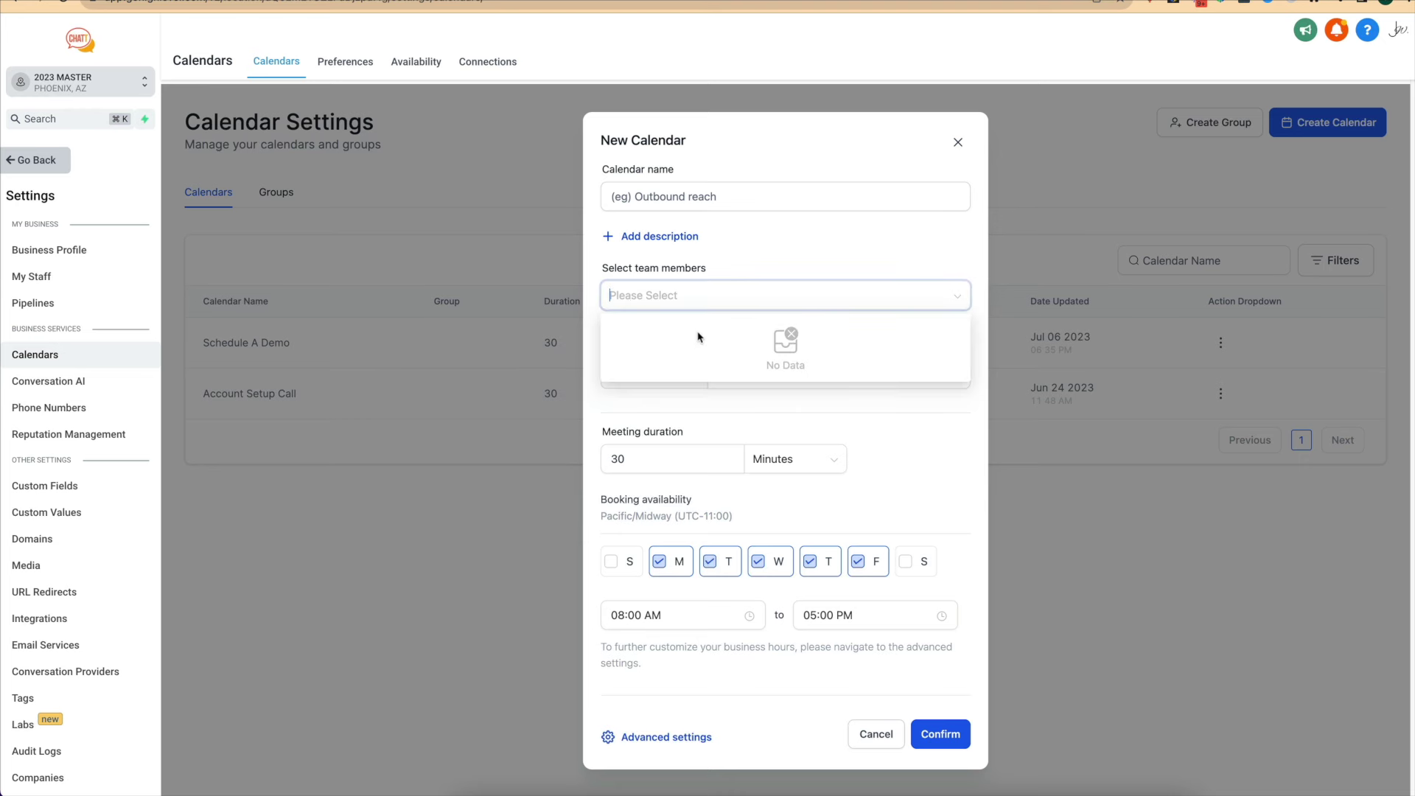
pyautogui.click(896, 405)
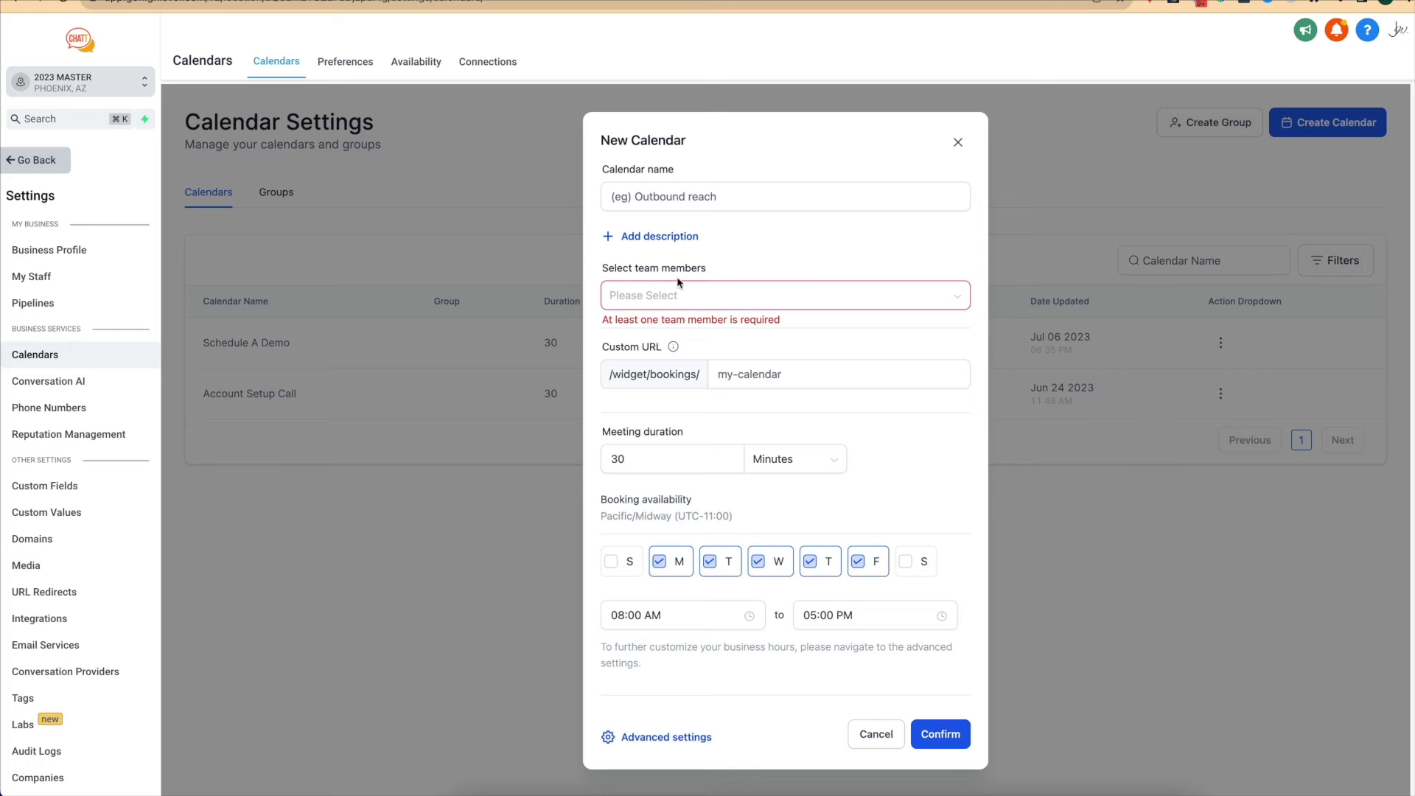
pyautogui.click(957, 145)
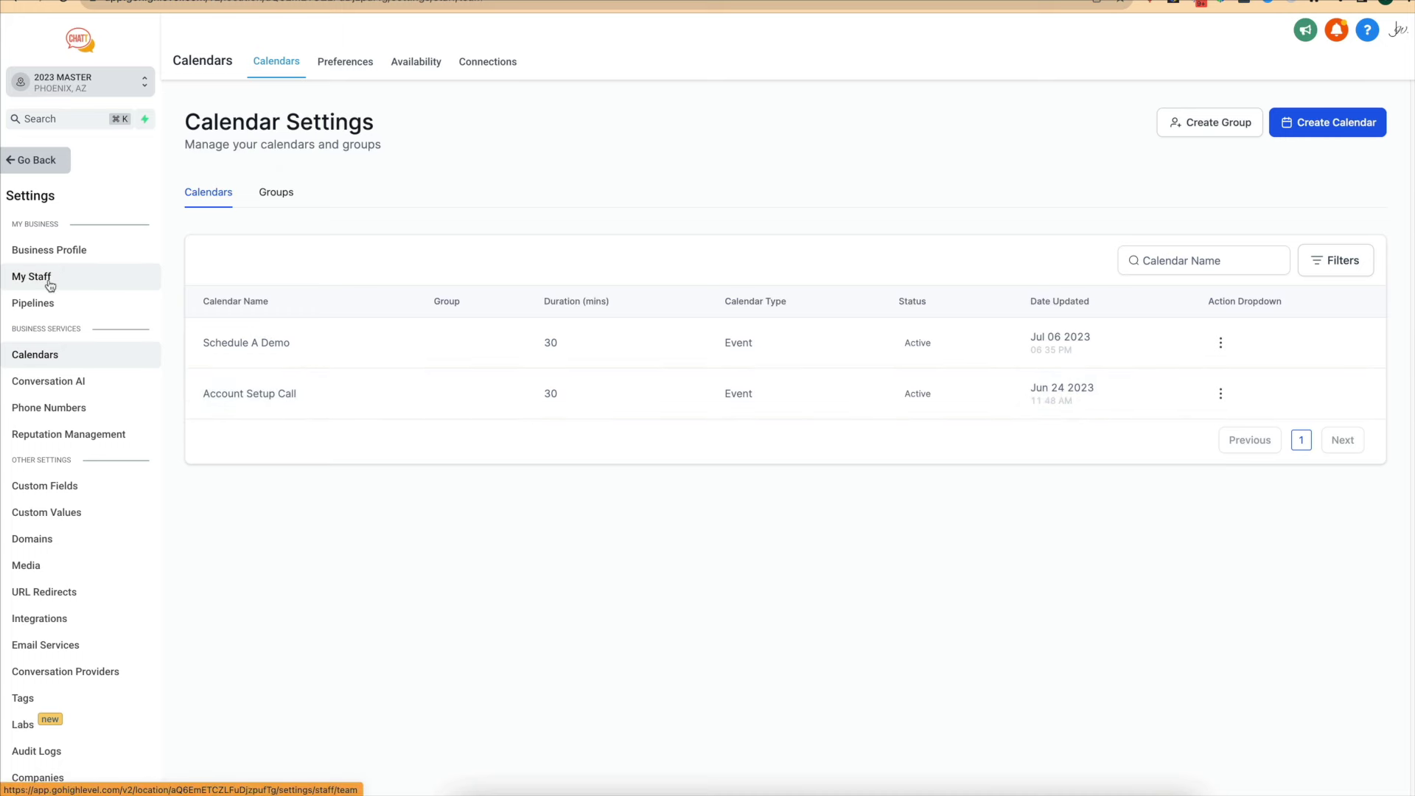
# Open a new employee form in the staff settings and review its User Info fields and the available calendar choices.
pyautogui.click(50, 285)
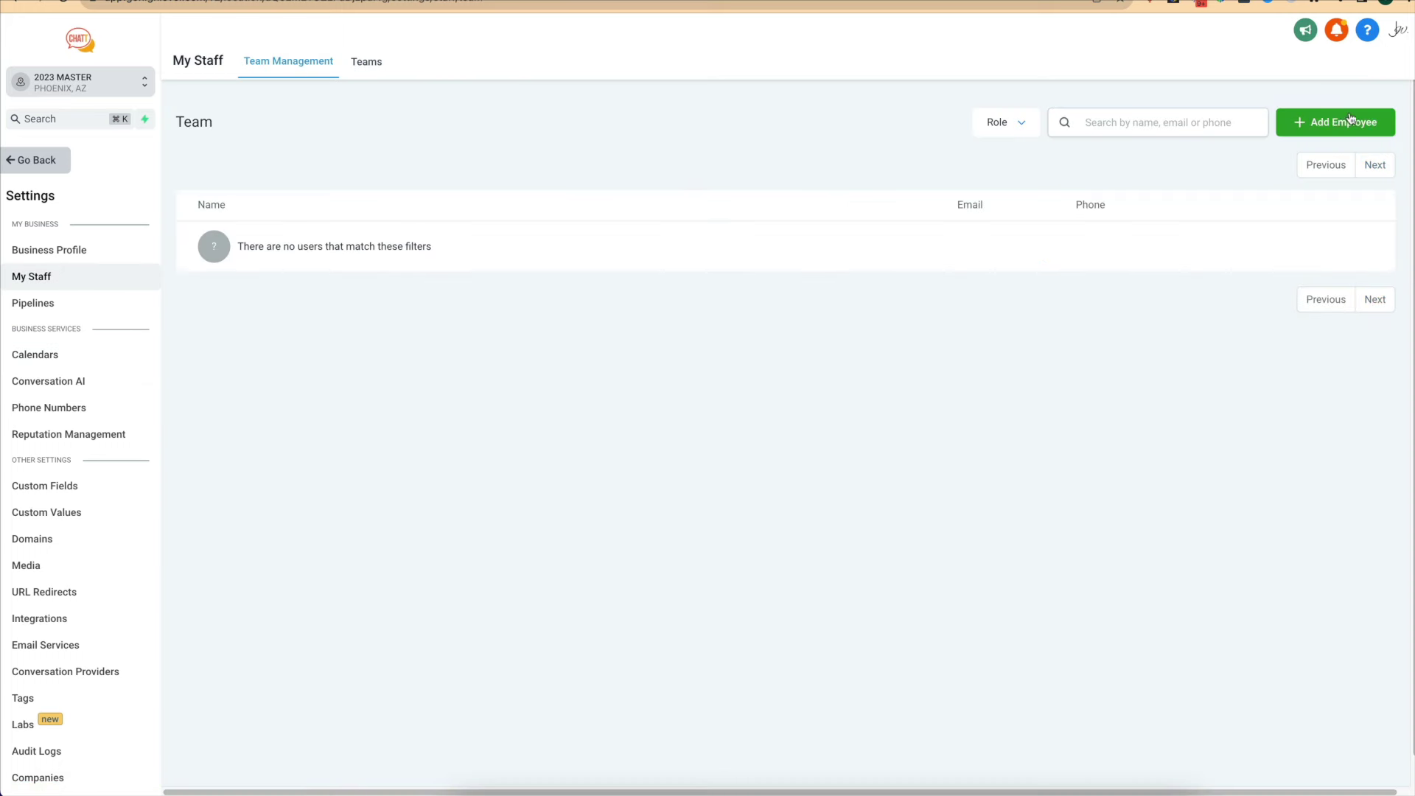
pyautogui.click(1328, 134)
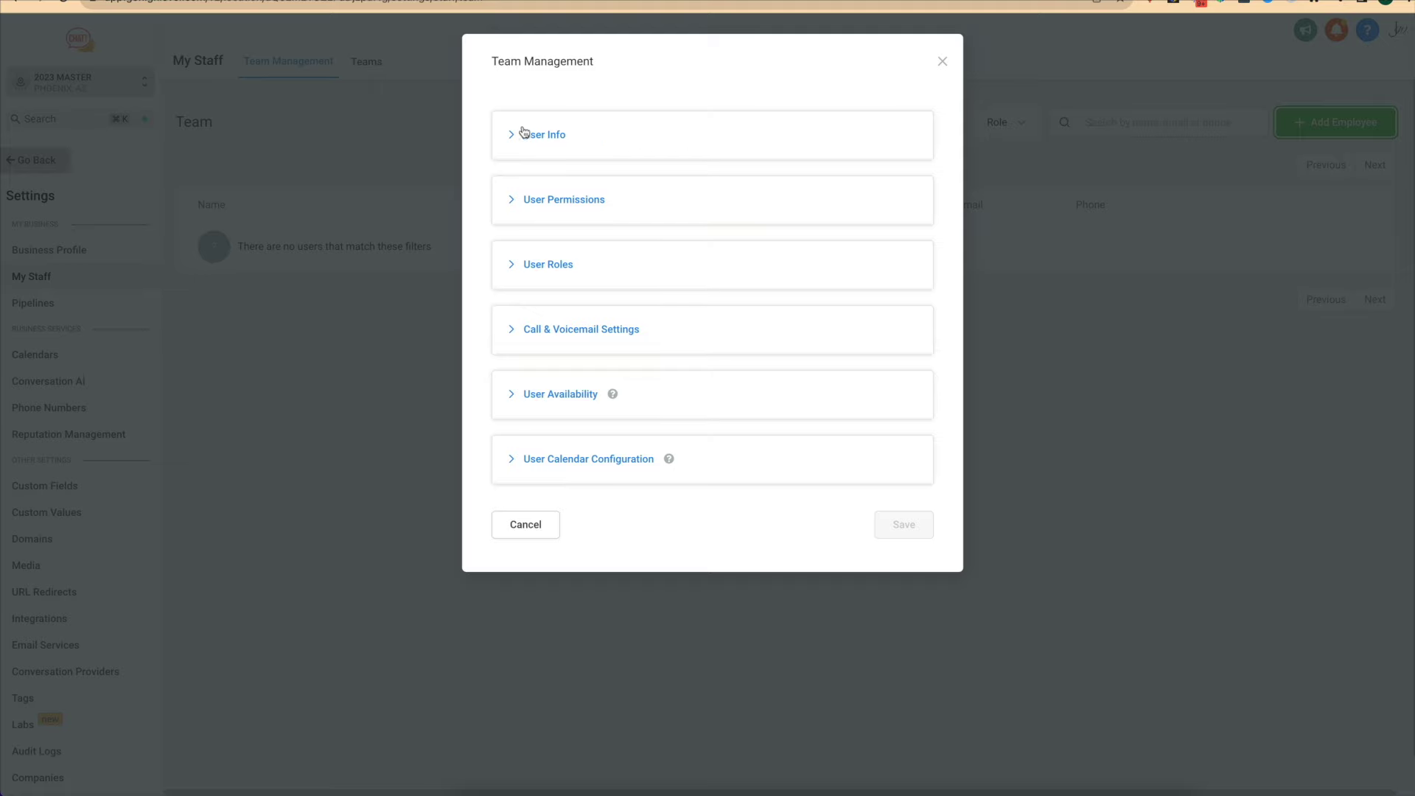
pyautogui.click(525, 129)
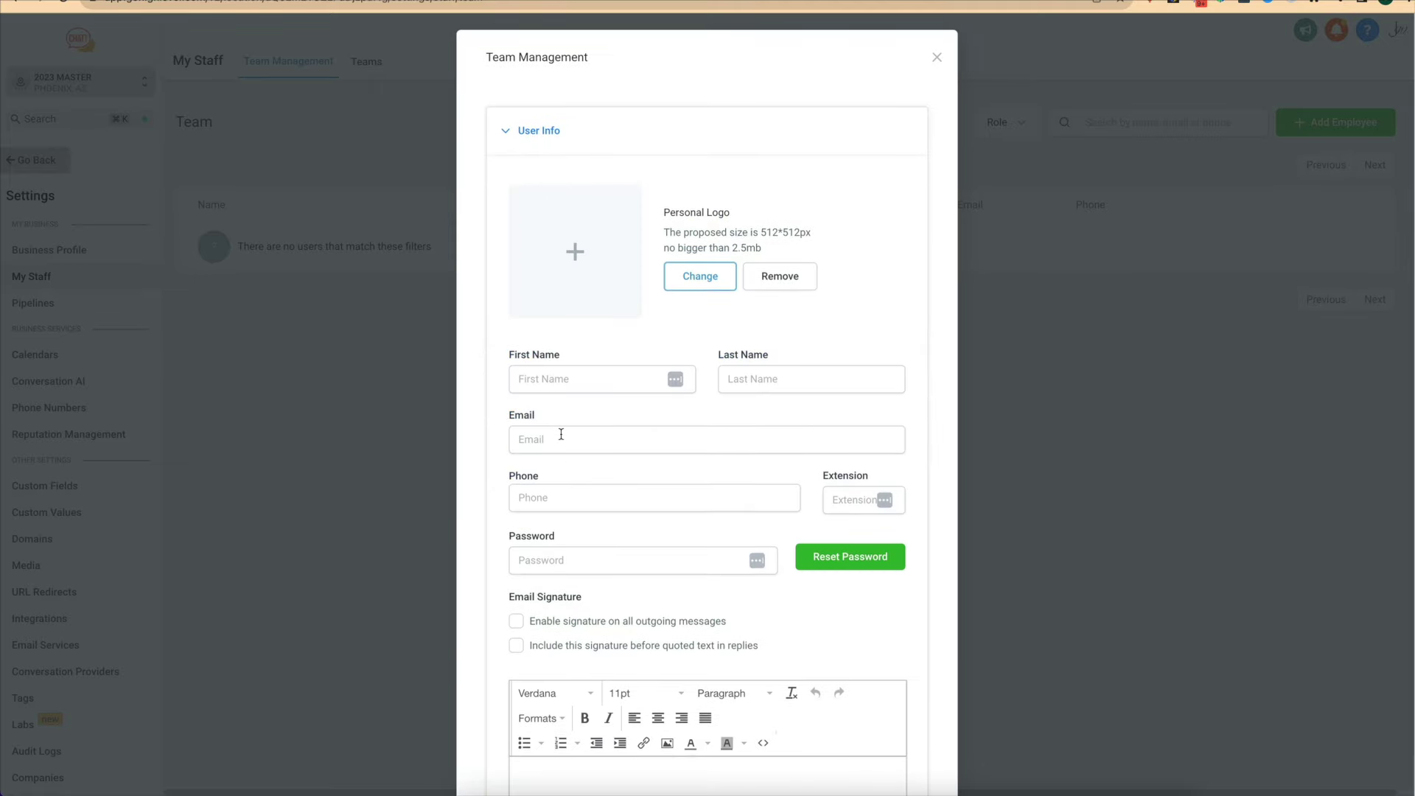
pyautogui.scroll(-5, 561, 435)
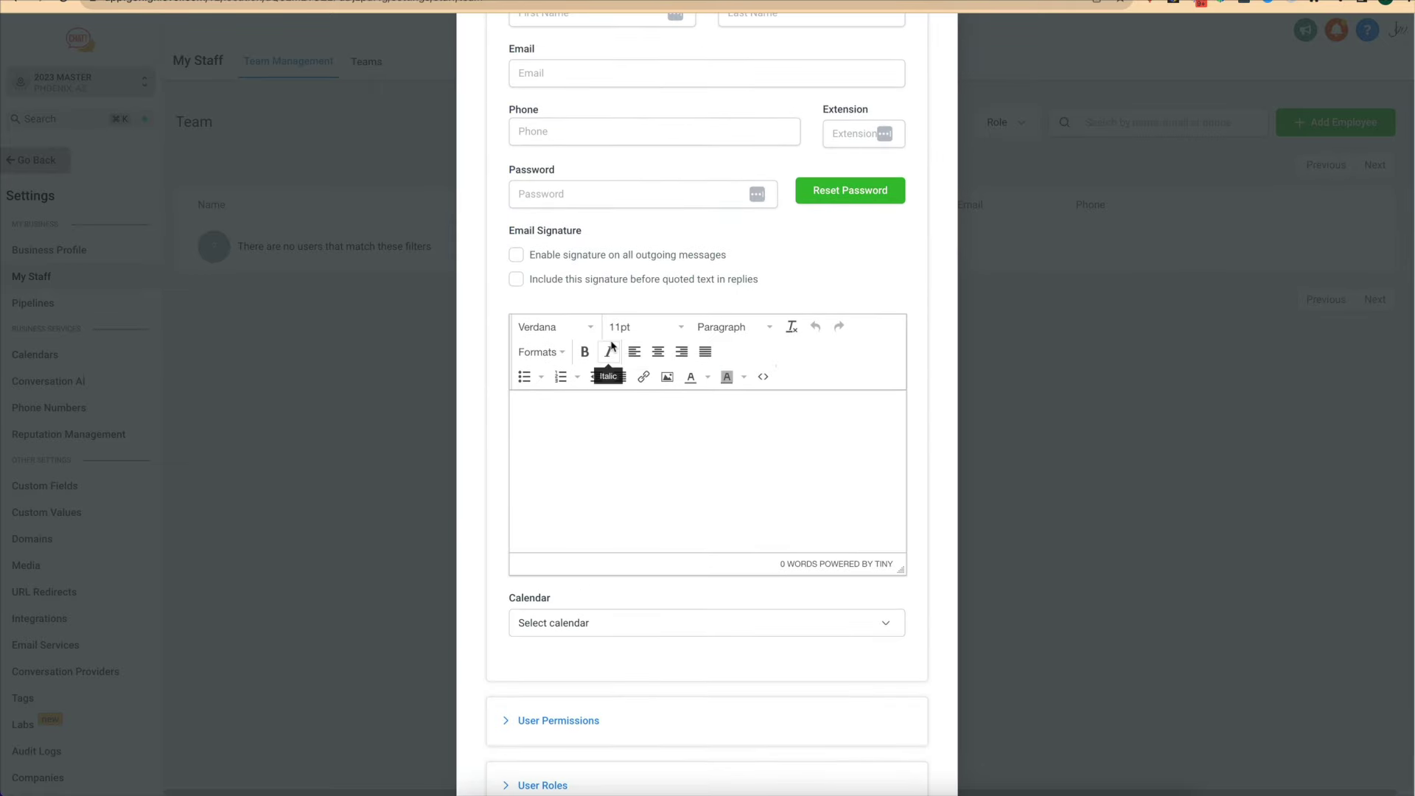
pyautogui.scroll(-3, 611, 345)
pyautogui.click(588, 442)
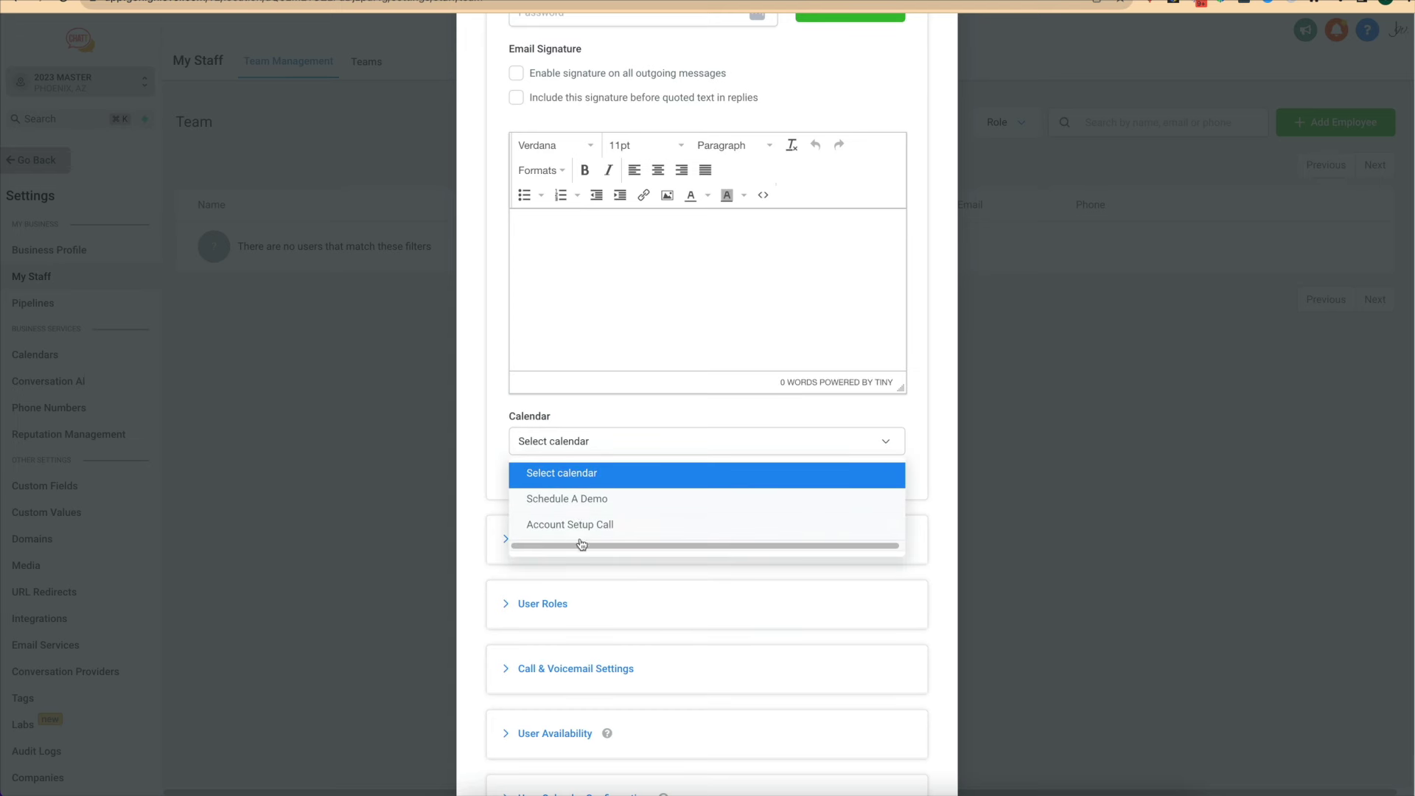
pyautogui.click(496, 461)
# Examine the new employee's User Permissions toggles and the available User Role options, Admin and User.
pyautogui.click(557, 543)
pyautogui.scroll(-6, 467, 467)
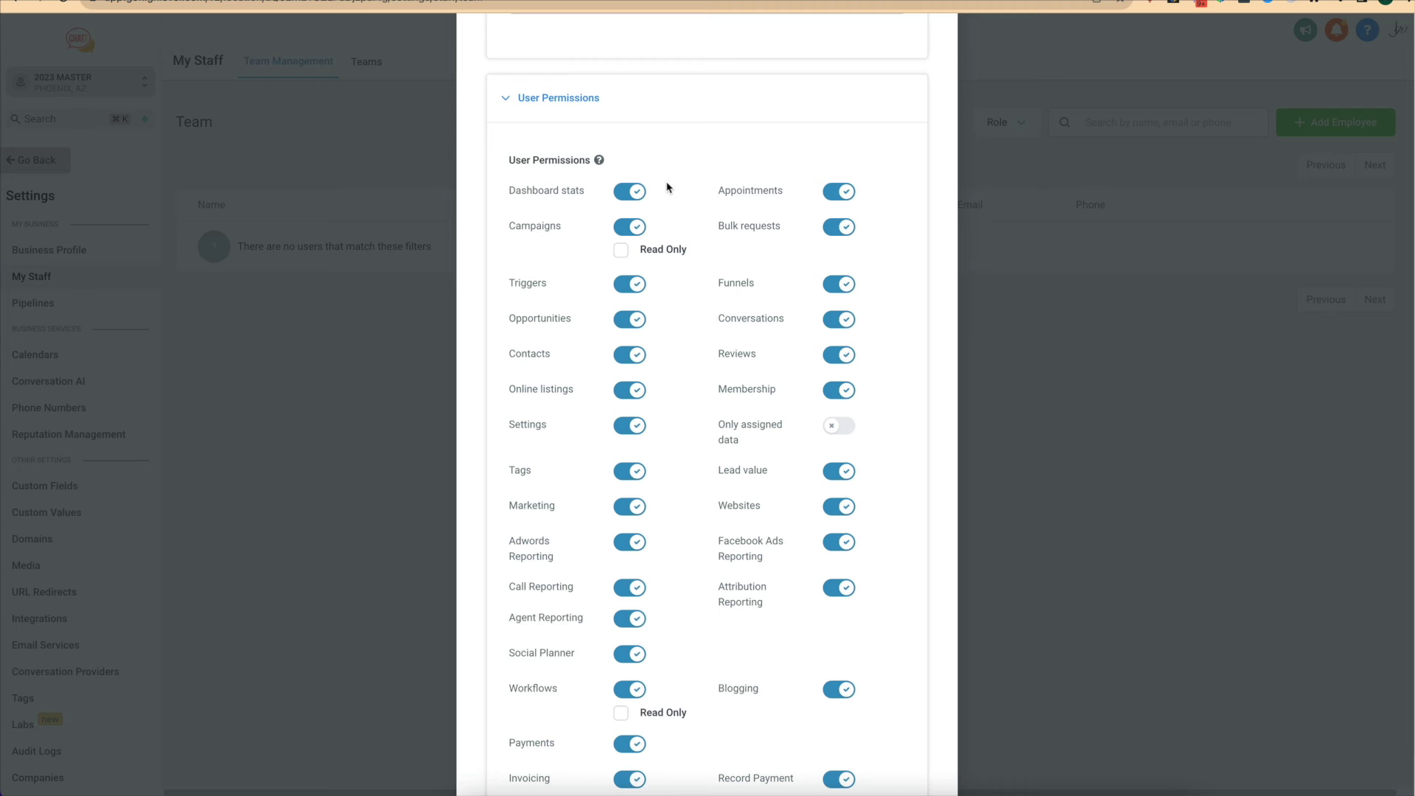
pyautogui.scroll(-2, 596, 391)
pyautogui.scroll(-3, 596, 390)
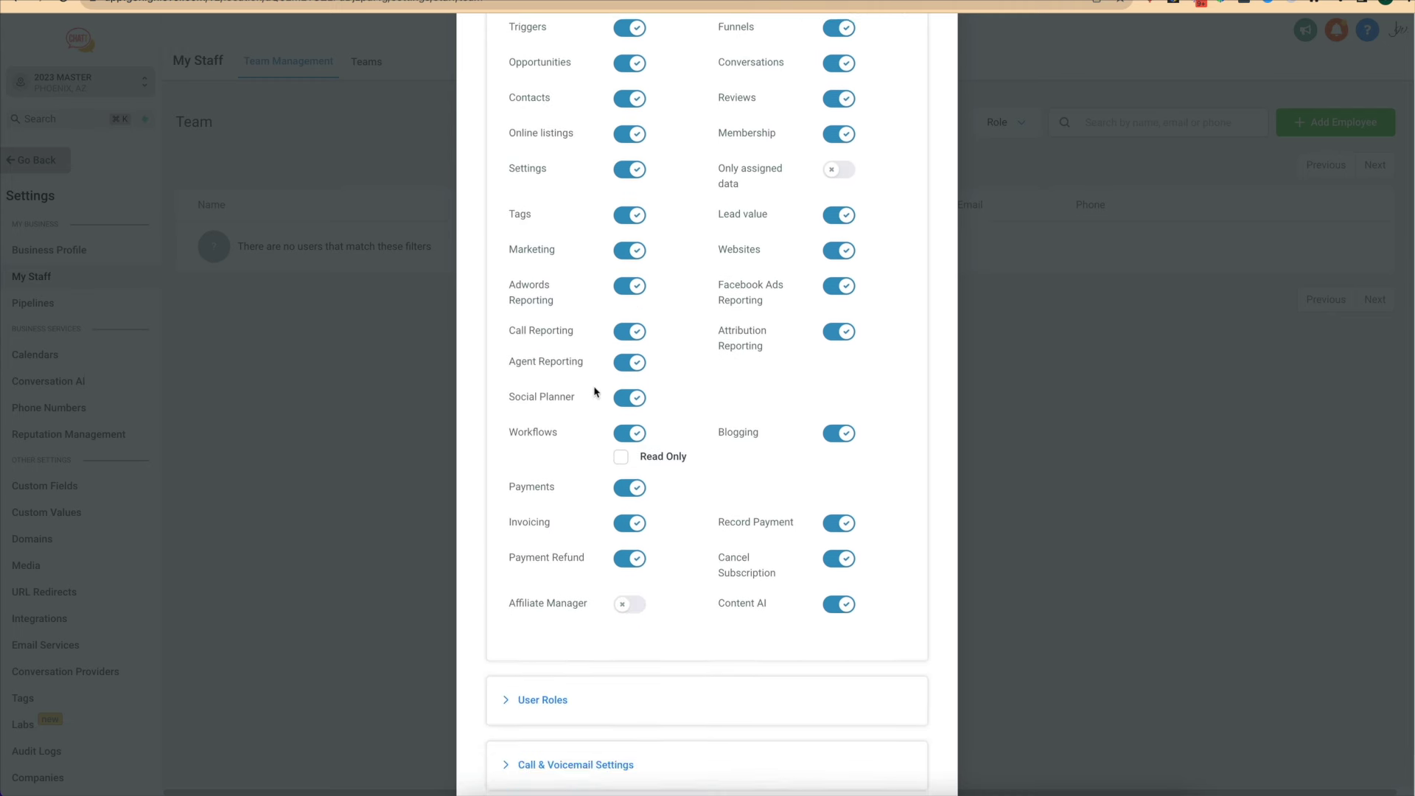
pyautogui.click(560, 583)
pyautogui.scroll(-1, 560, 590)
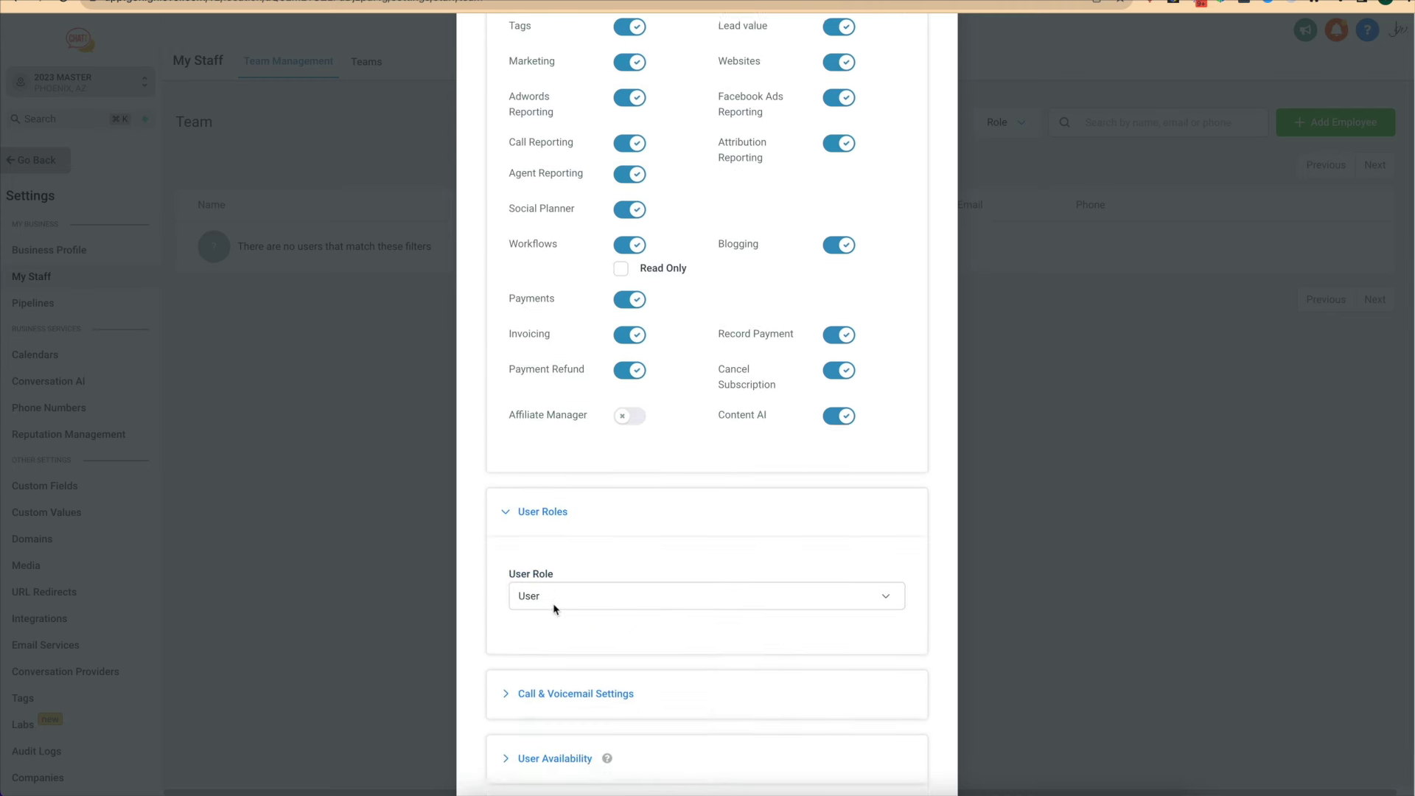
pyautogui.click(538, 589)
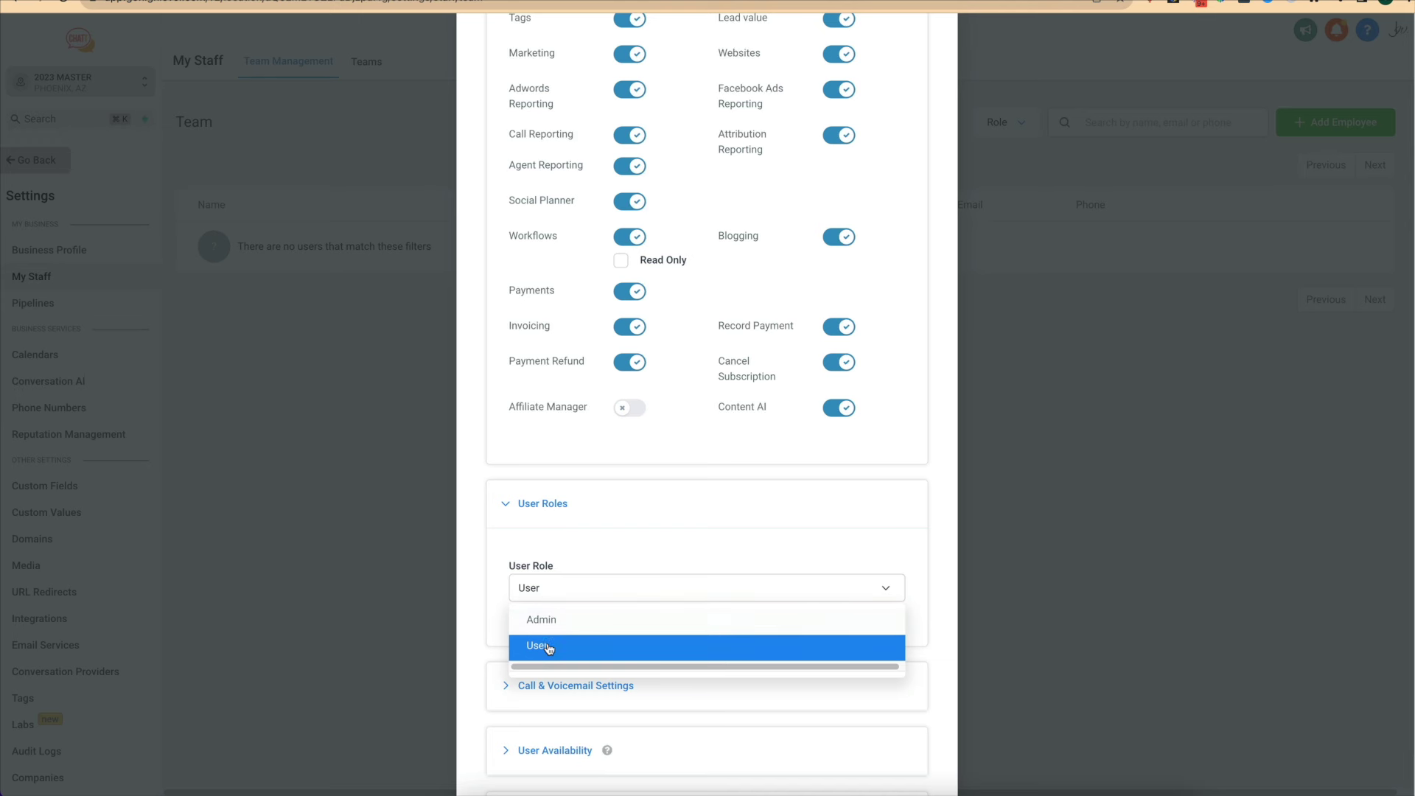
pyautogui.click(491, 590)
pyautogui.scroll(-2, 490, 587)
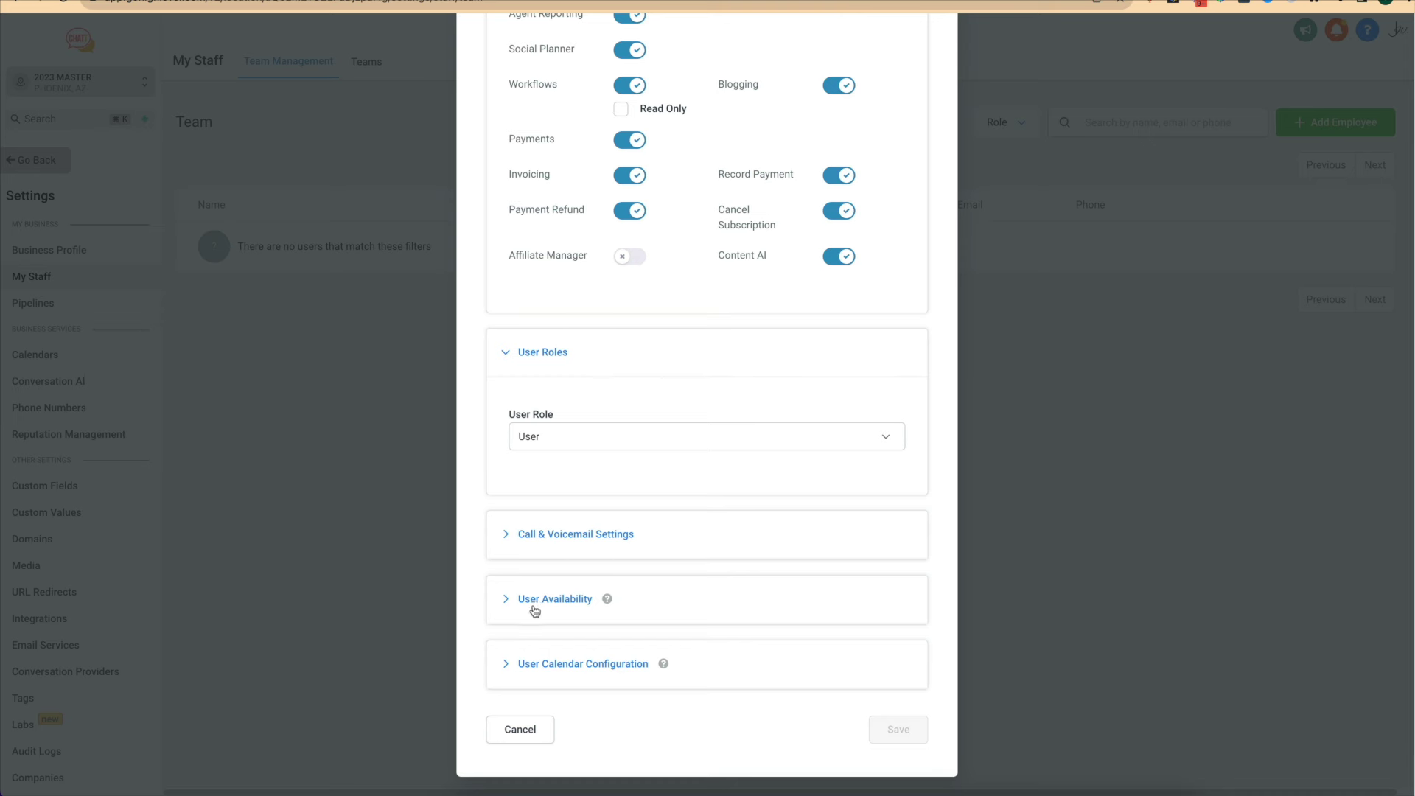
# Check the User Calendar Configuration section, review the employee form again and close it without adding anyone.
pyautogui.click(502, 665)
pyautogui.scroll(-2, 503, 628)
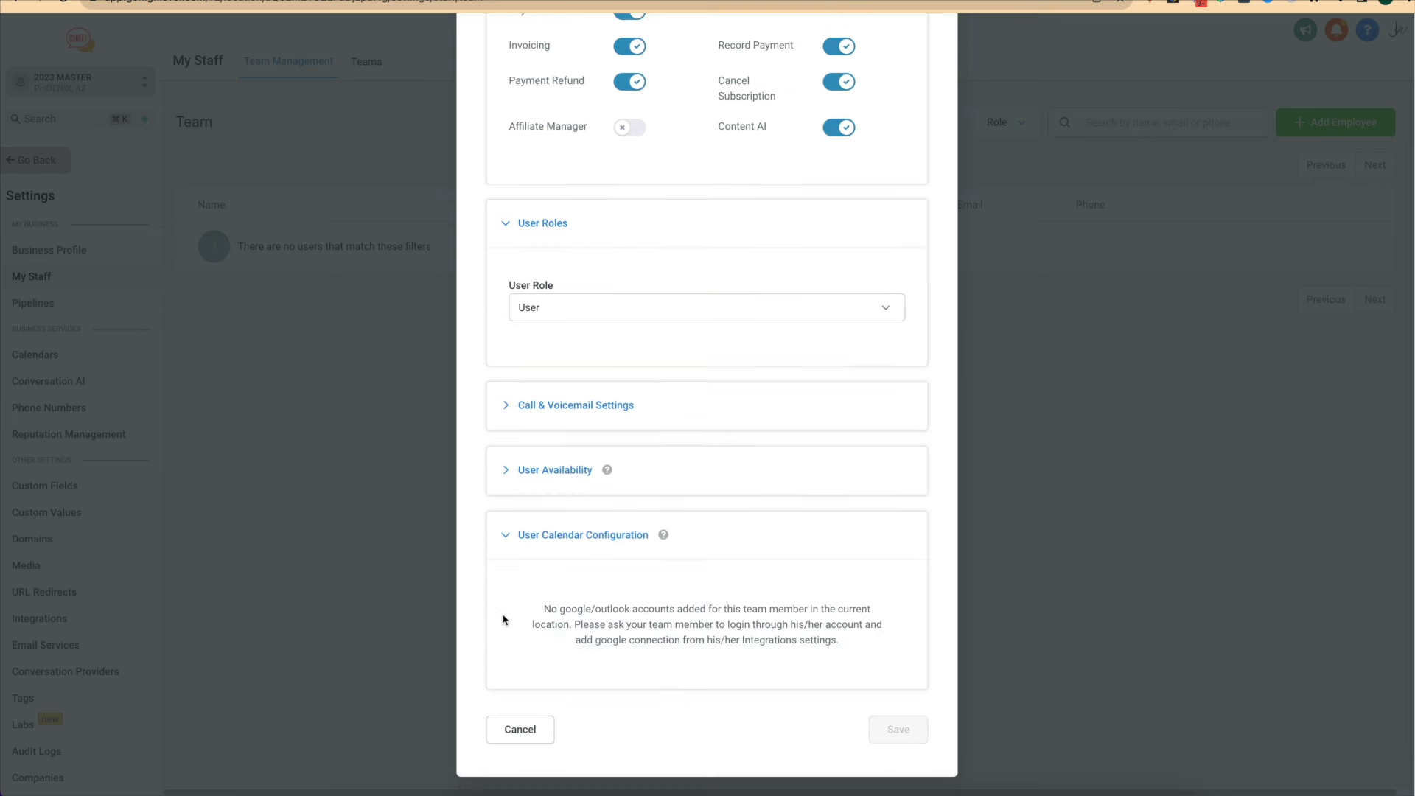
pyautogui.scroll(5, 548, 555)
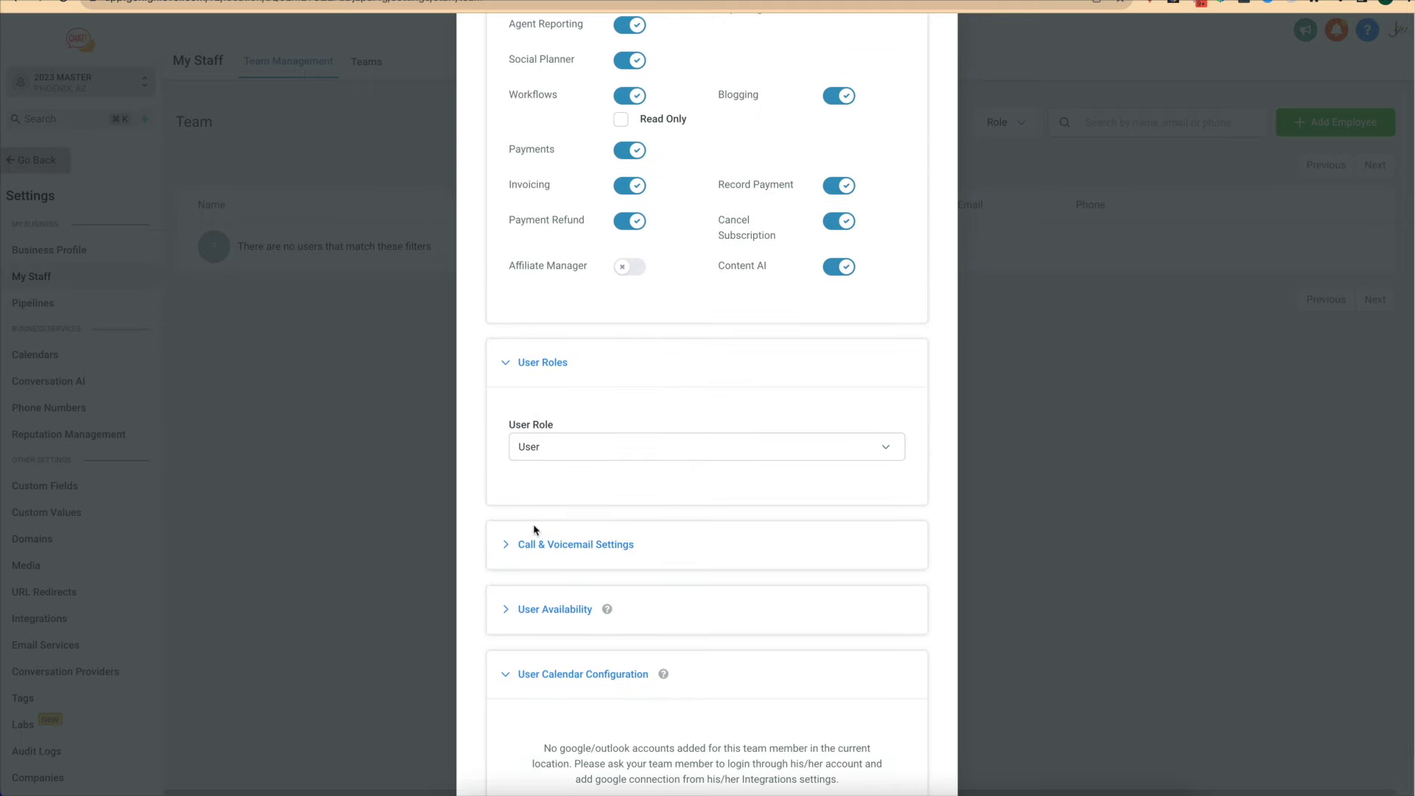
pyautogui.scroll(6, 546, 634)
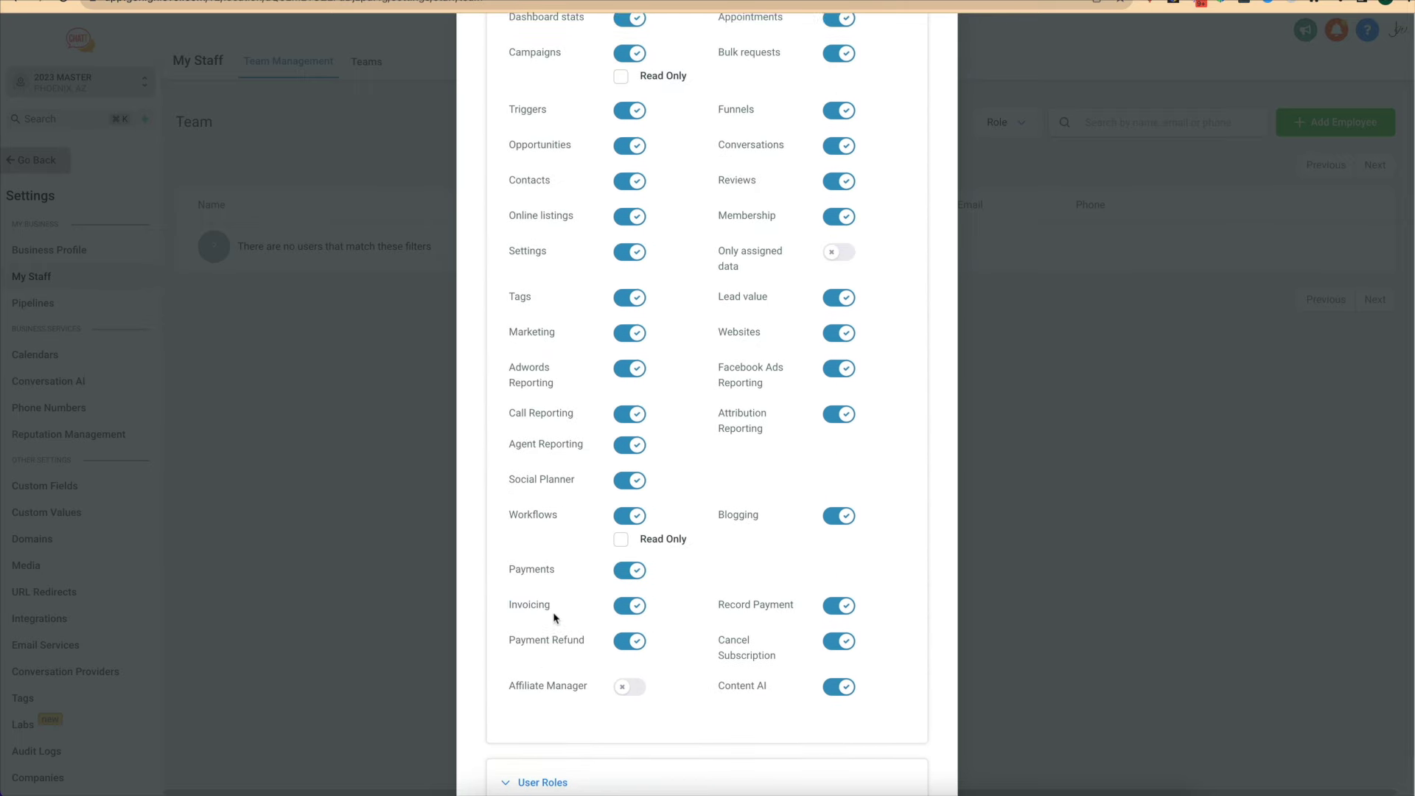
pyautogui.scroll(10, 745, 526)
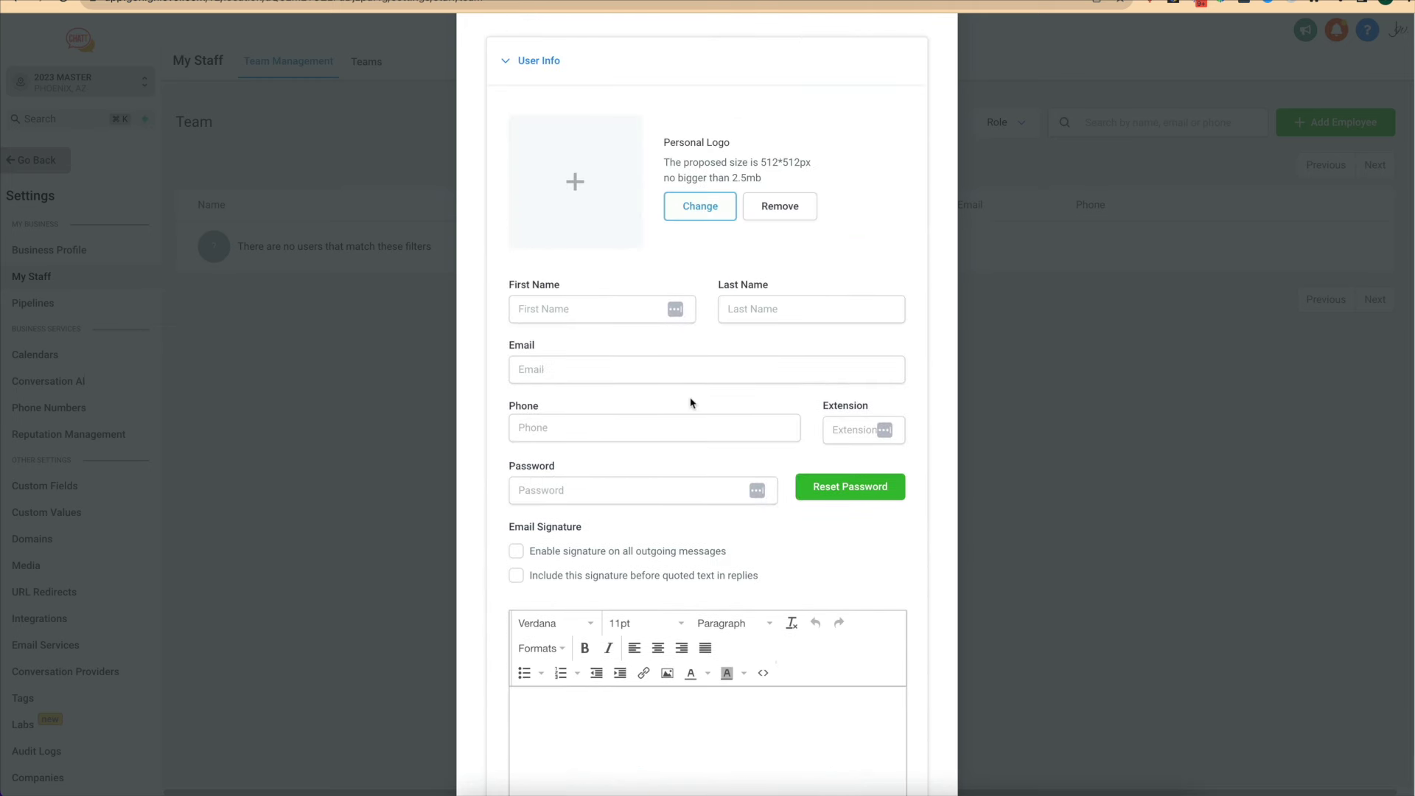
pyautogui.scroll(2, 852, 228)
pyautogui.click(935, 65)
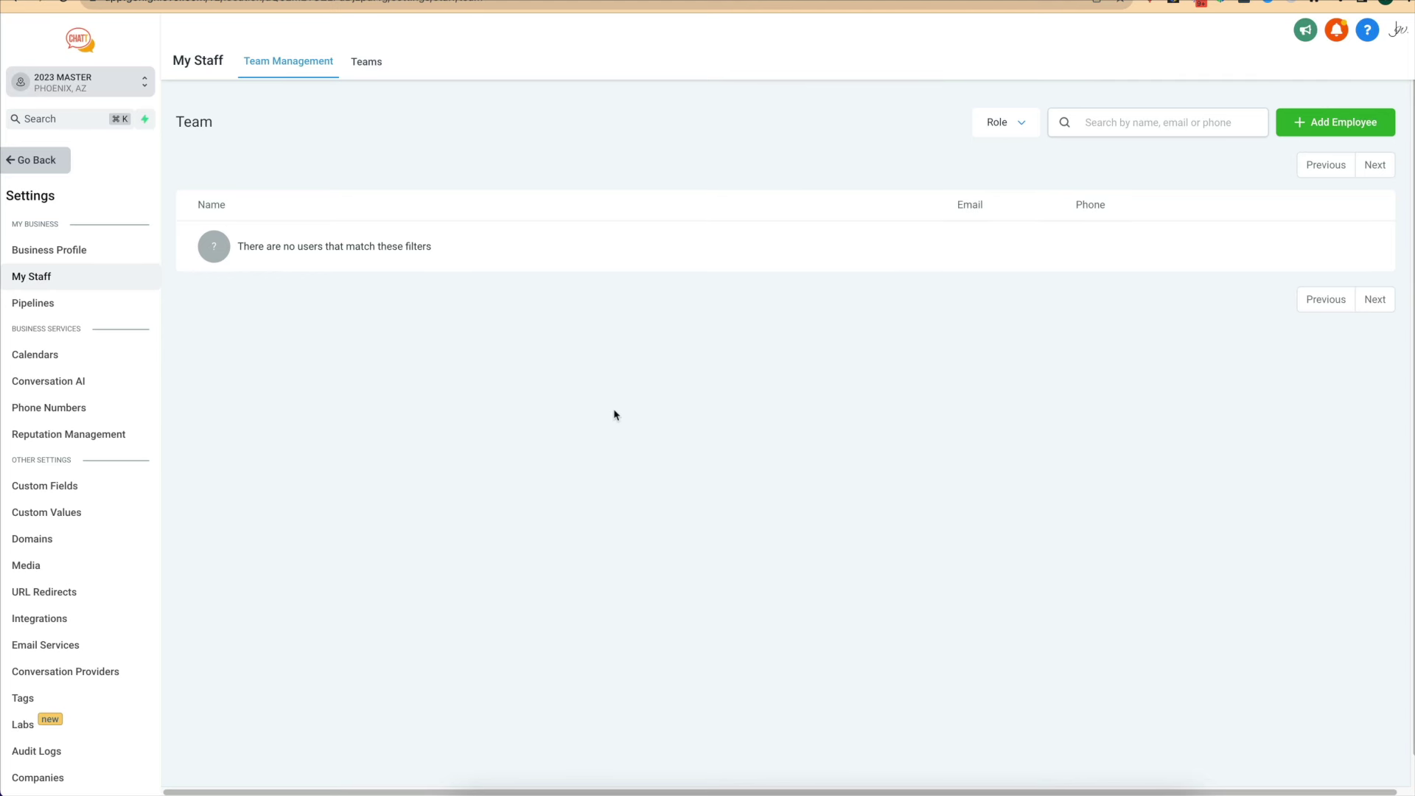
# Review the new calendar form's team member and custom URL fields, try its advanced settings, and close it without creating a calendar.
pyautogui.click(90, 360)
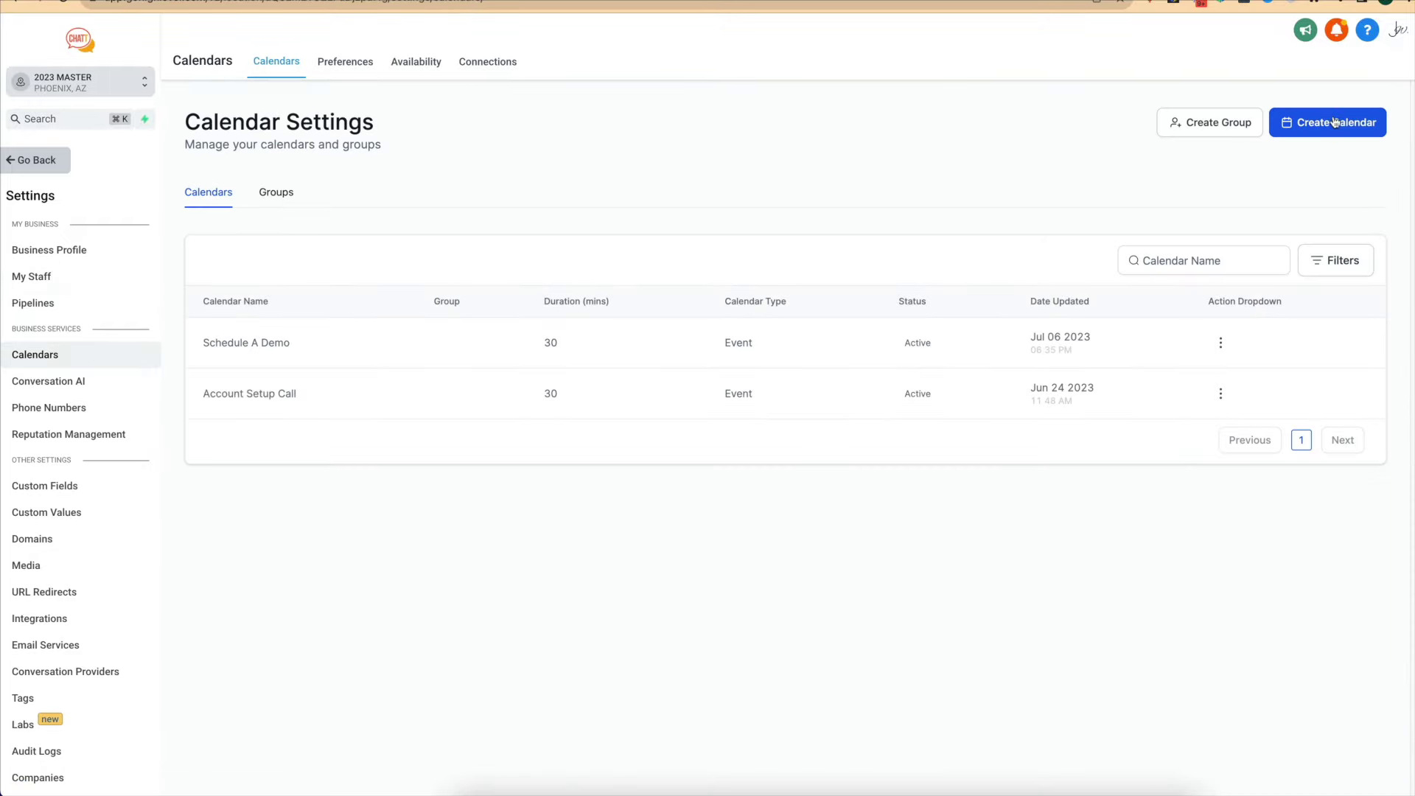
pyautogui.click(1325, 122)
pyautogui.click(685, 561)
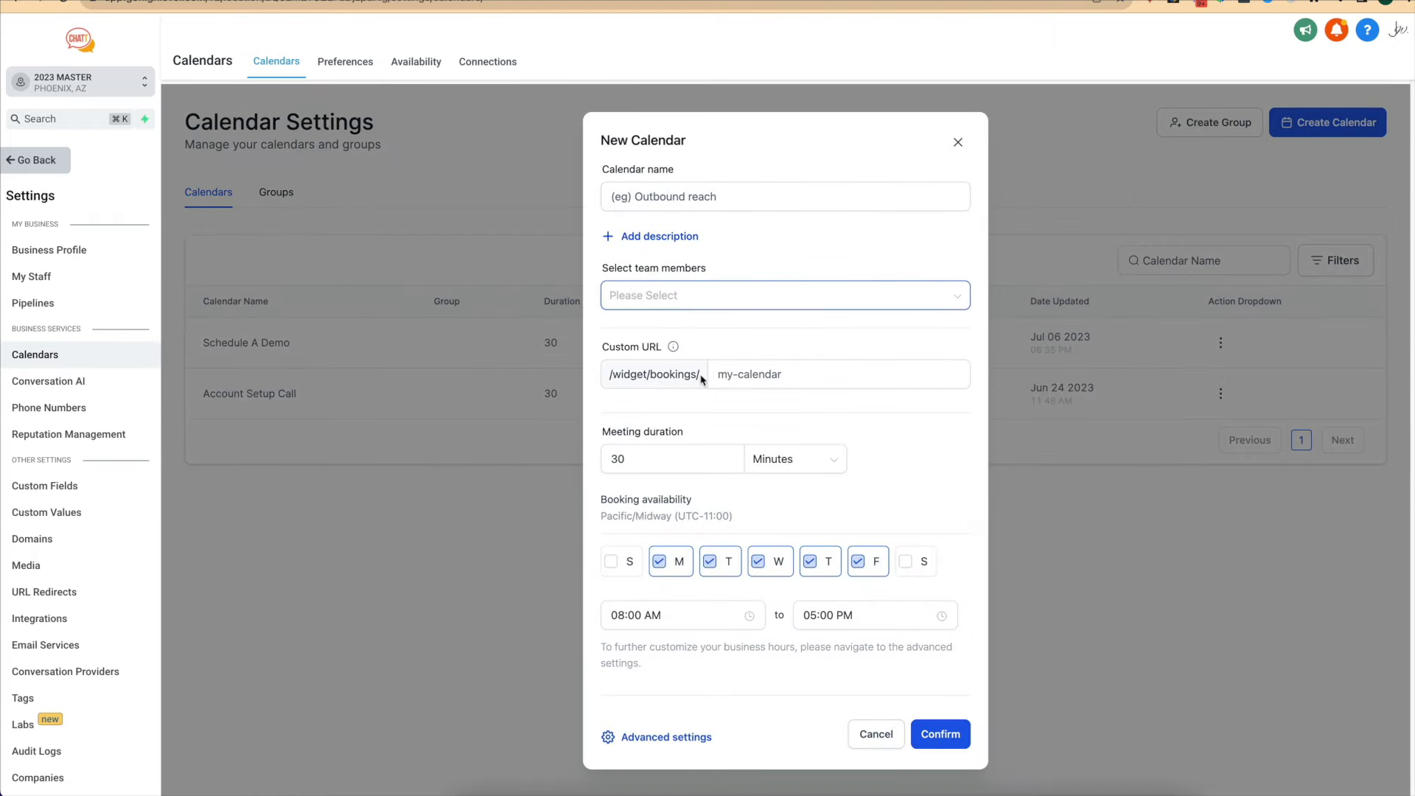
pyautogui.click(711, 374)
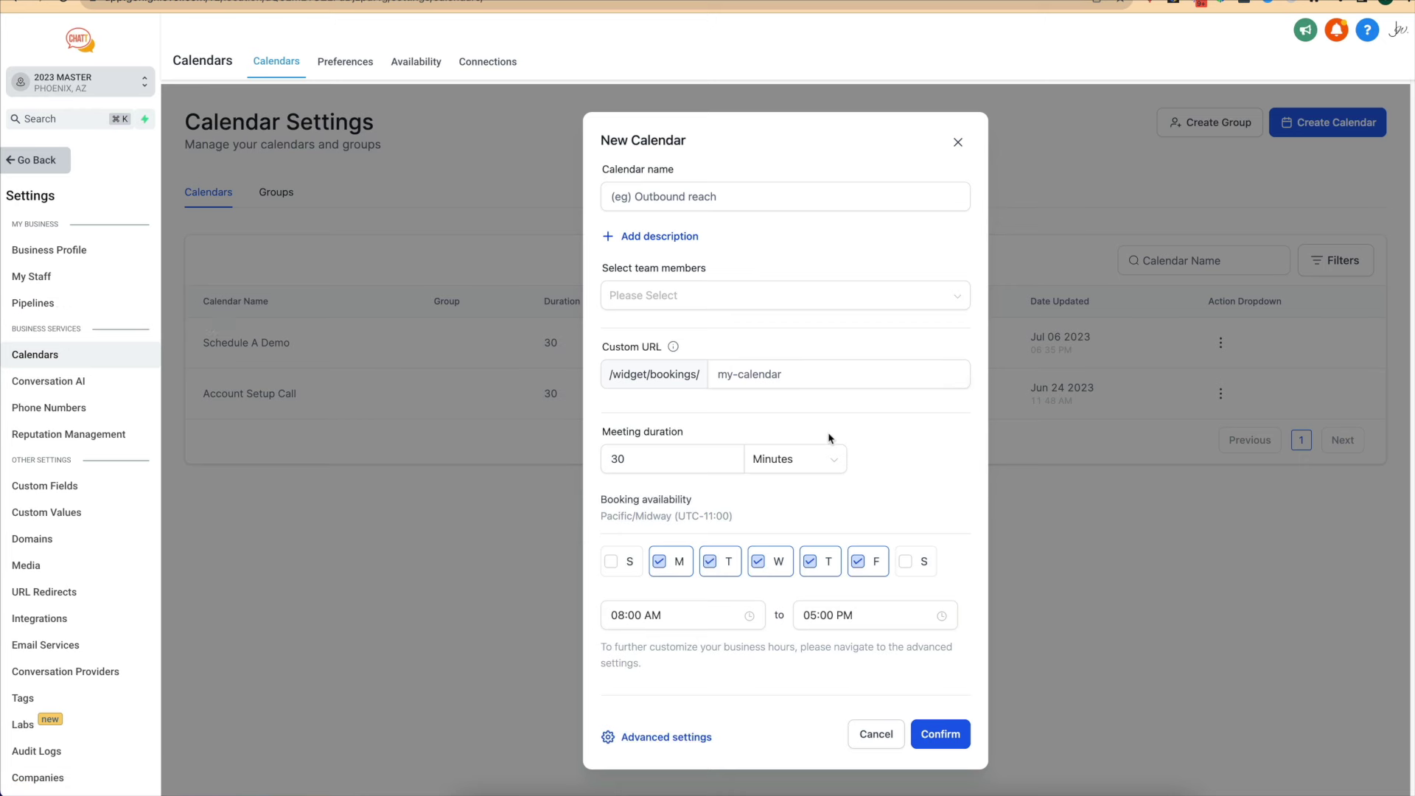
pyautogui.click(662, 739)
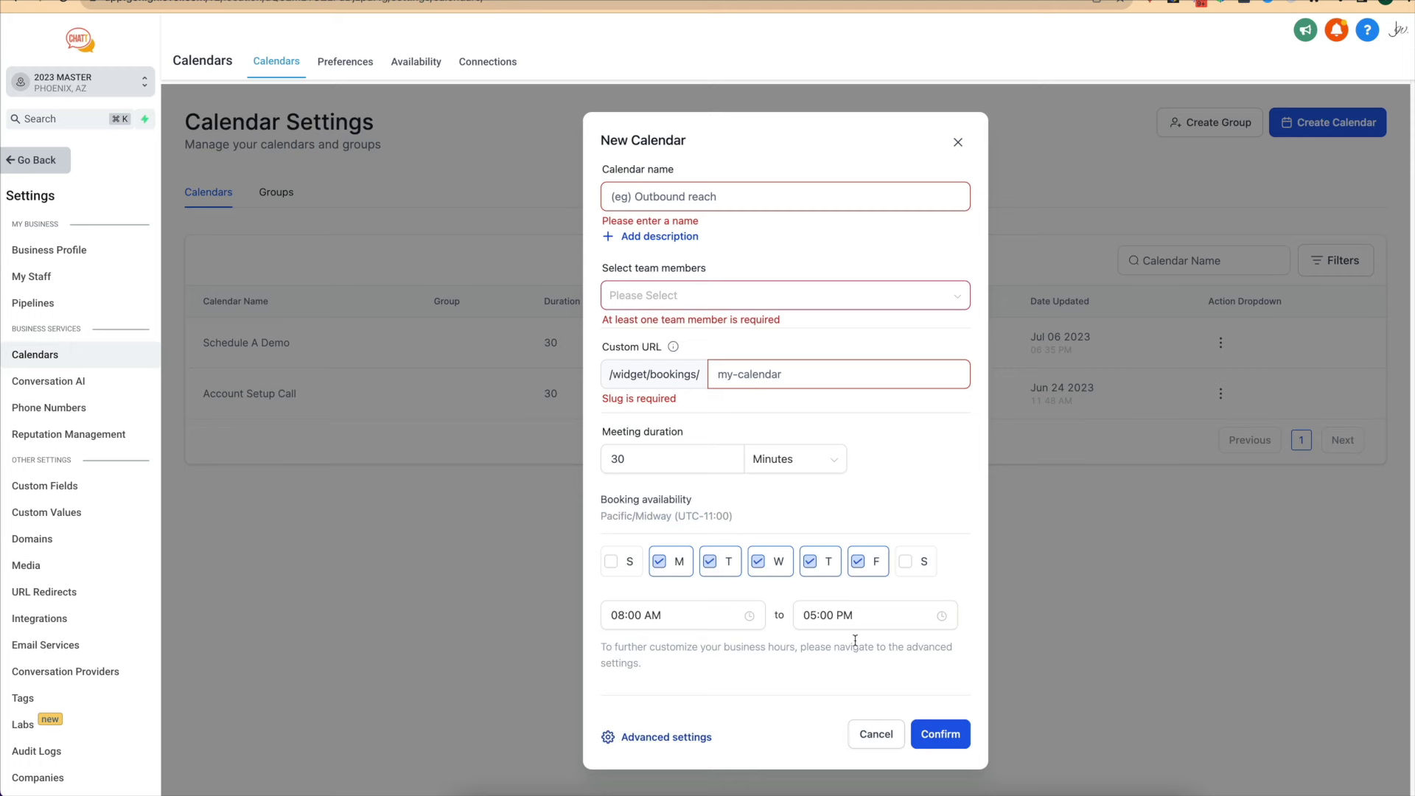
pyautogui.click(957, 142)
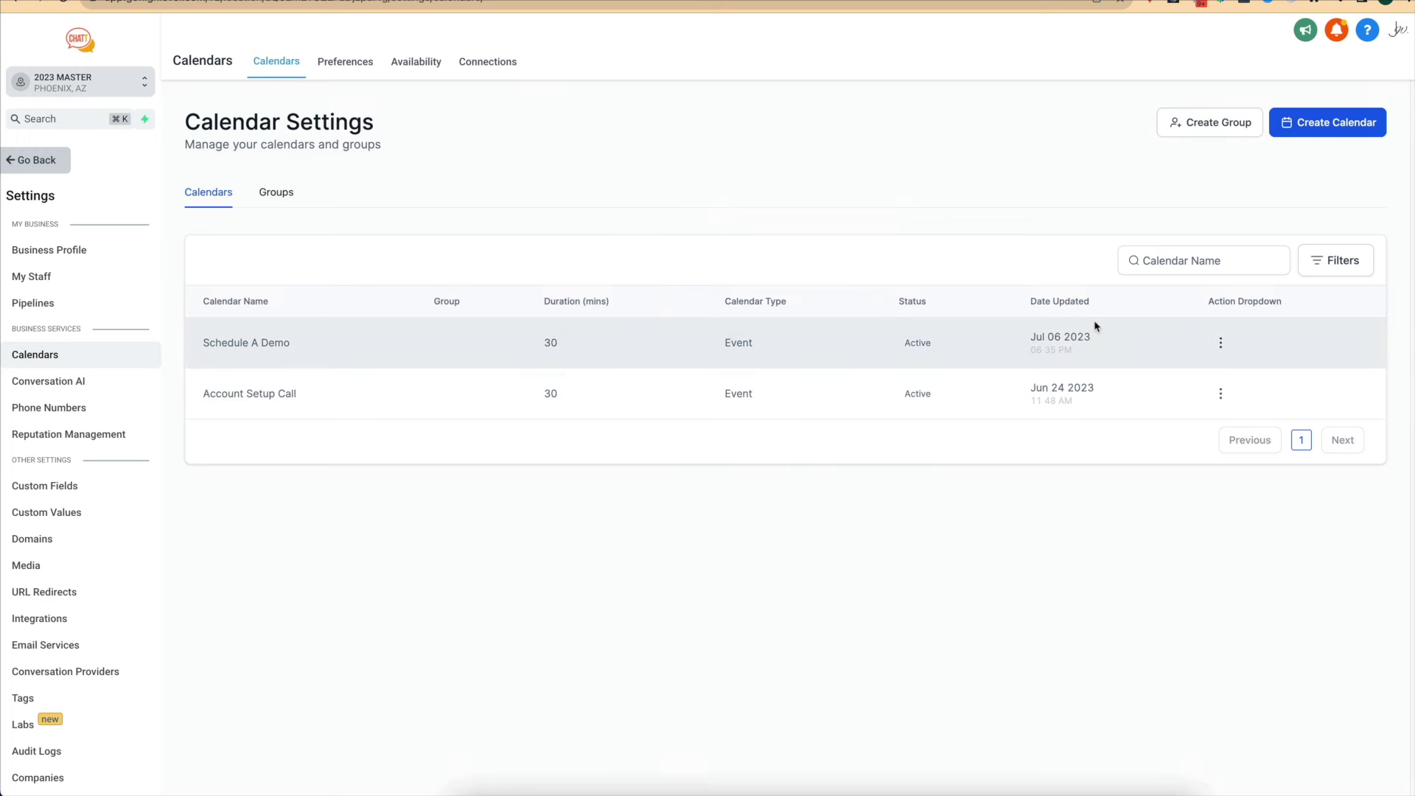
# Check the actions available for the Schedule A Demo calendar and the calendars offered for Conversation AI appointment booking.
pyautogui.click(1220, 343)
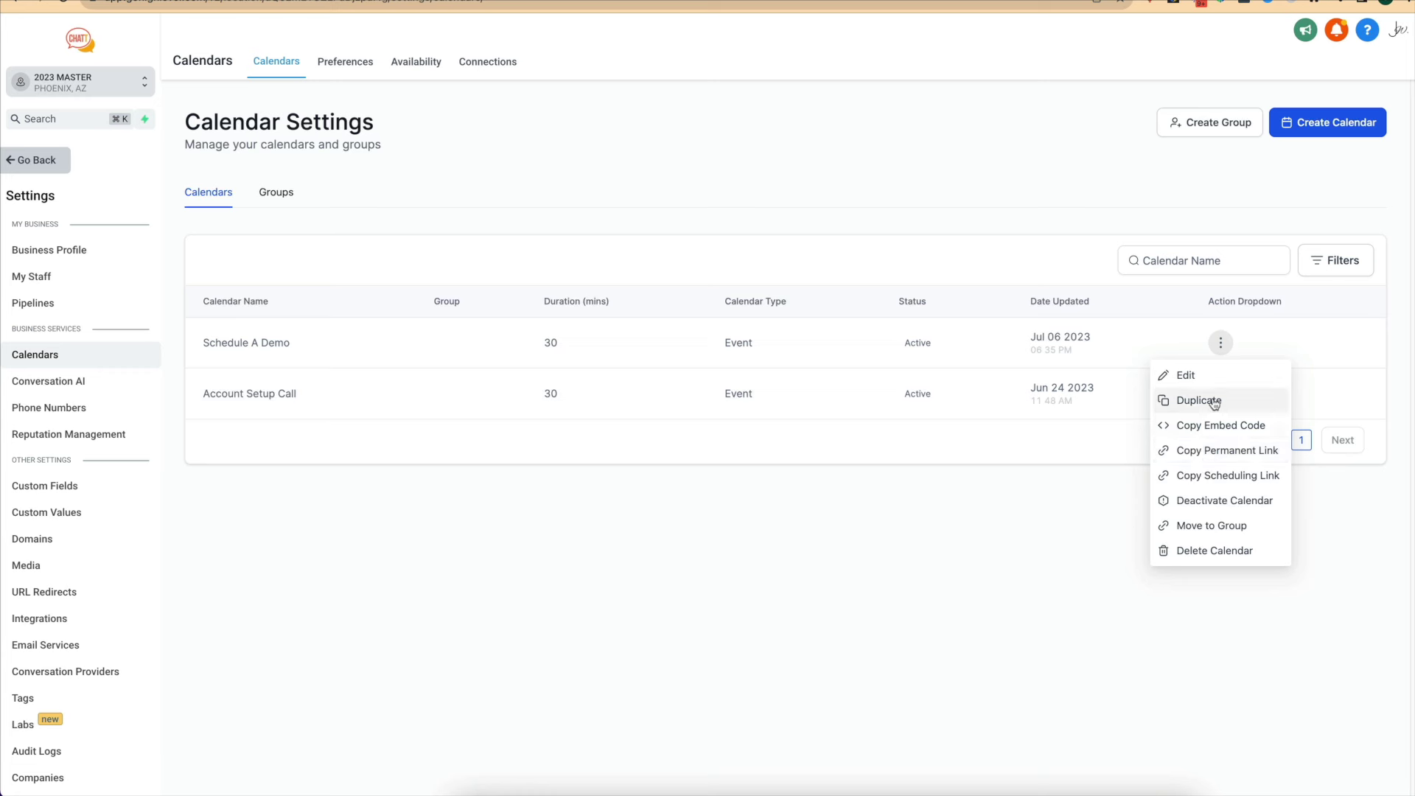
pyautogui.click(1179, 451)
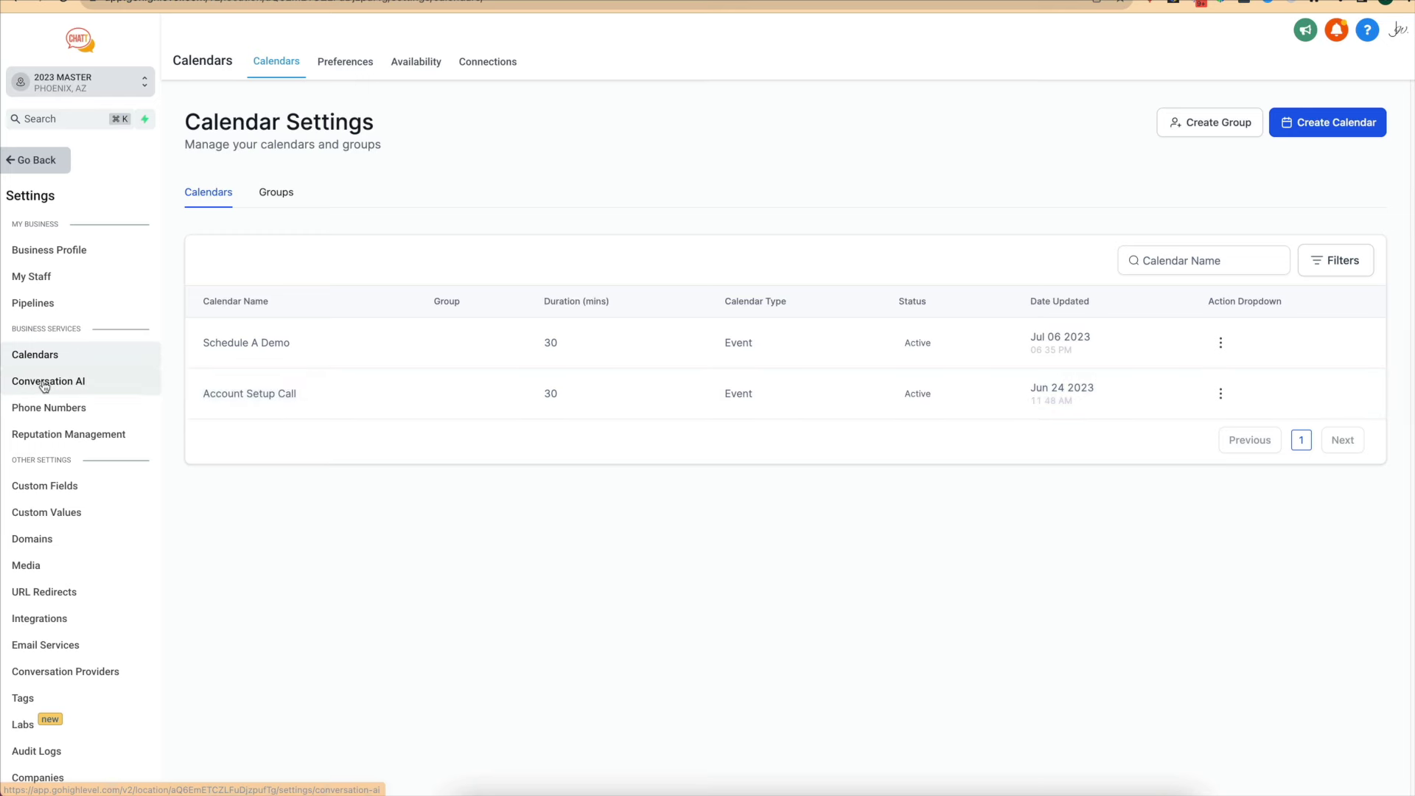
pyautogui.click(87, 382)
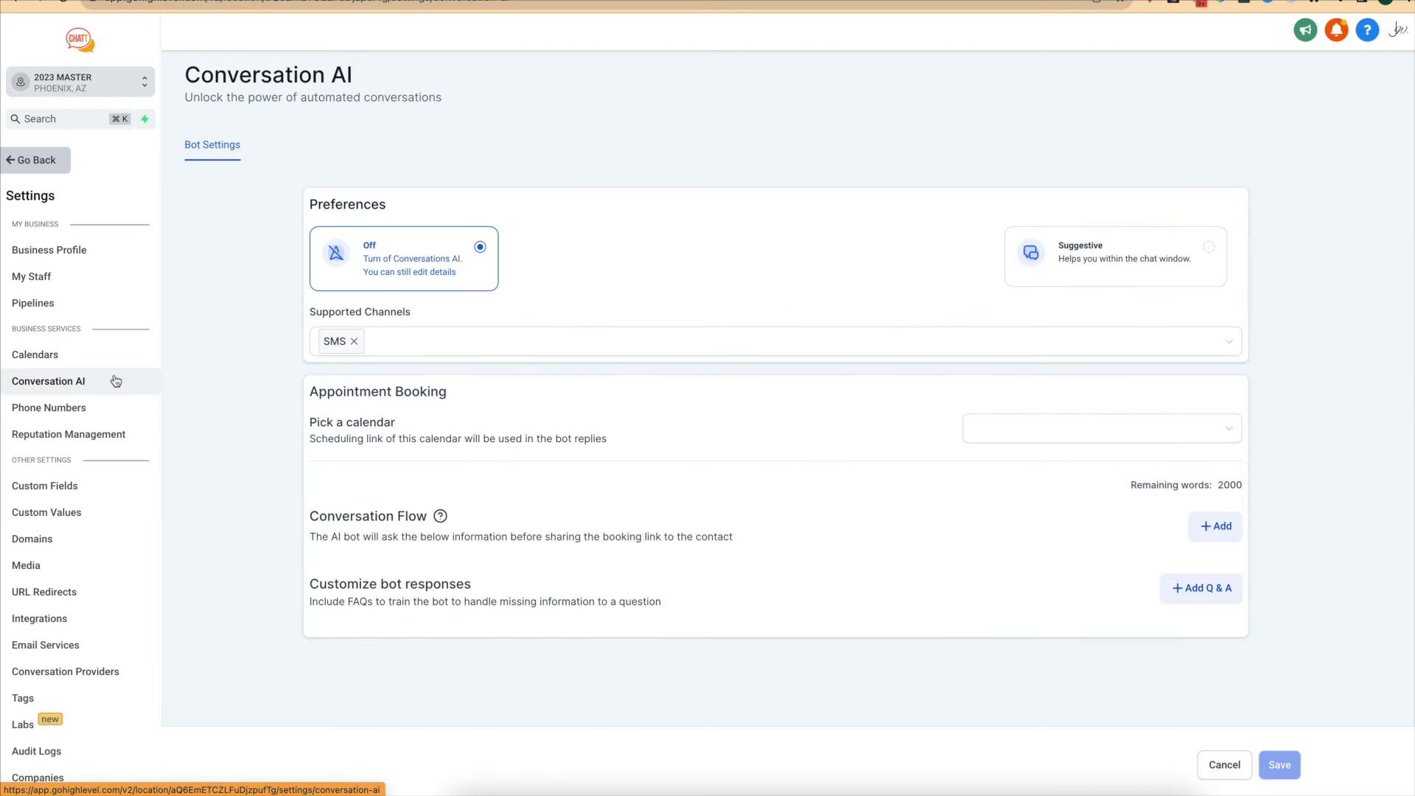
pyautogui.click(1014, 439)
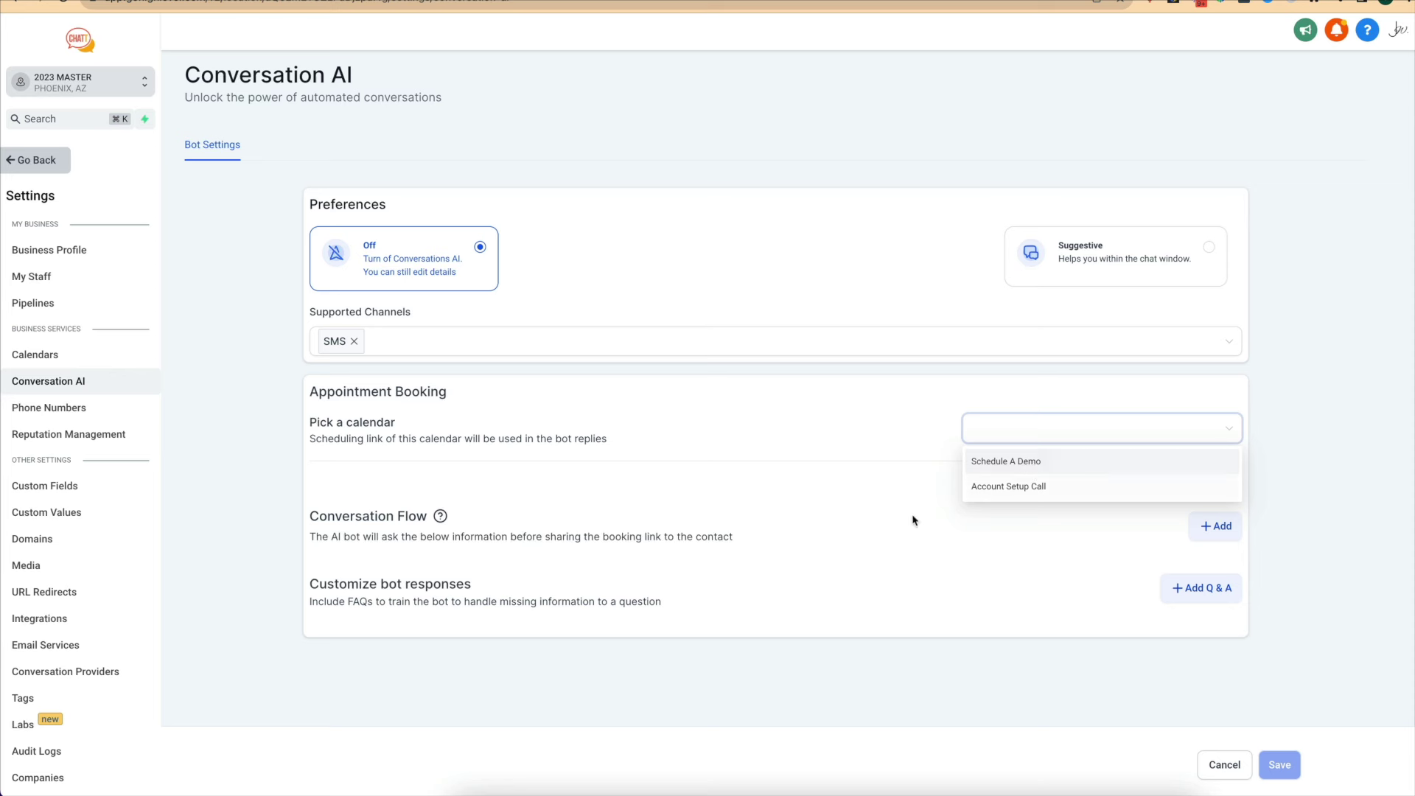
pyautogui.click(70, 362)
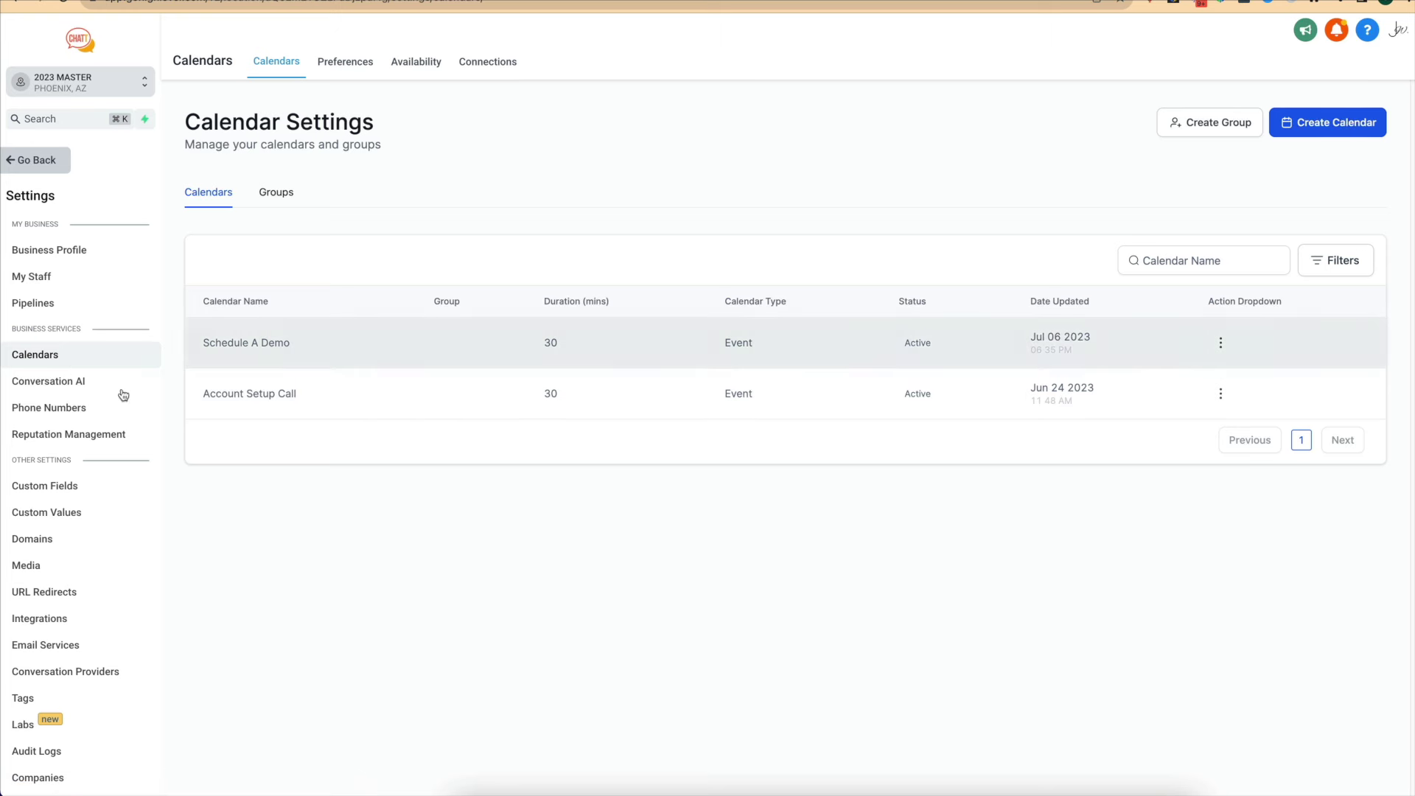
pyautogui.click(81, 381)
pyautogui.click(1150, 435)
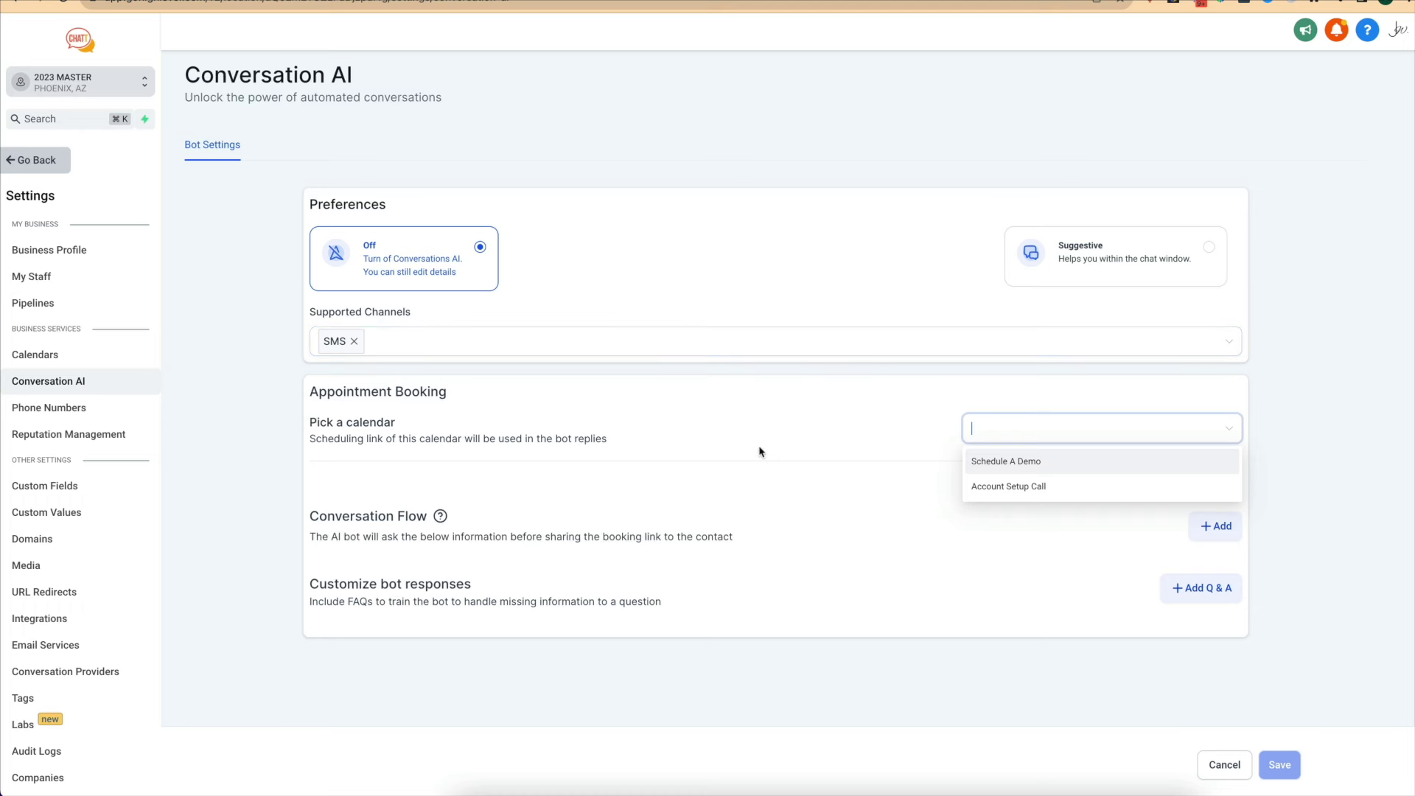
# Open the Schedule A Demo calendar for editing and review its meeting details.
pyautogui.click(72, 354)
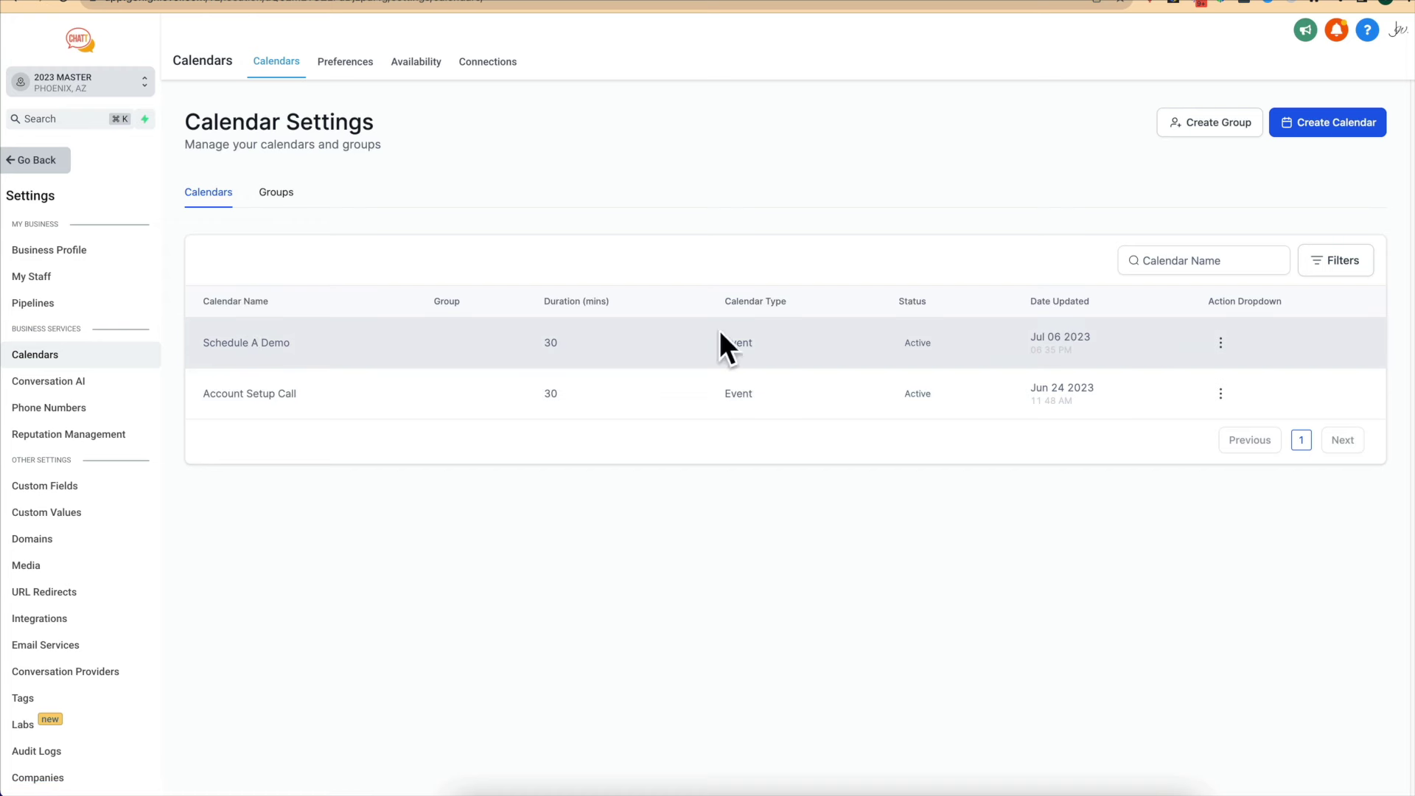
pyautogui.click(1221, 343)
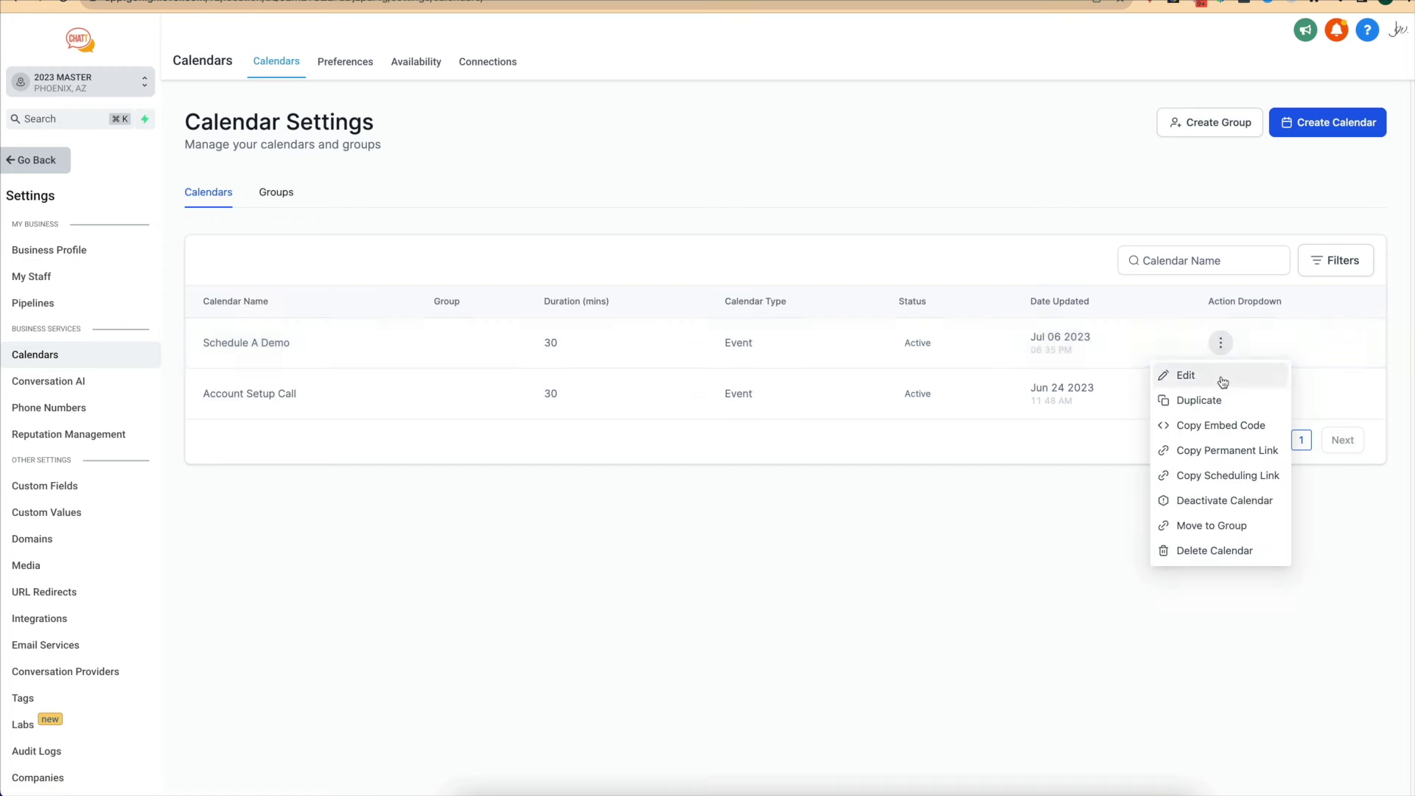
pyautogui.click(1223, 378)
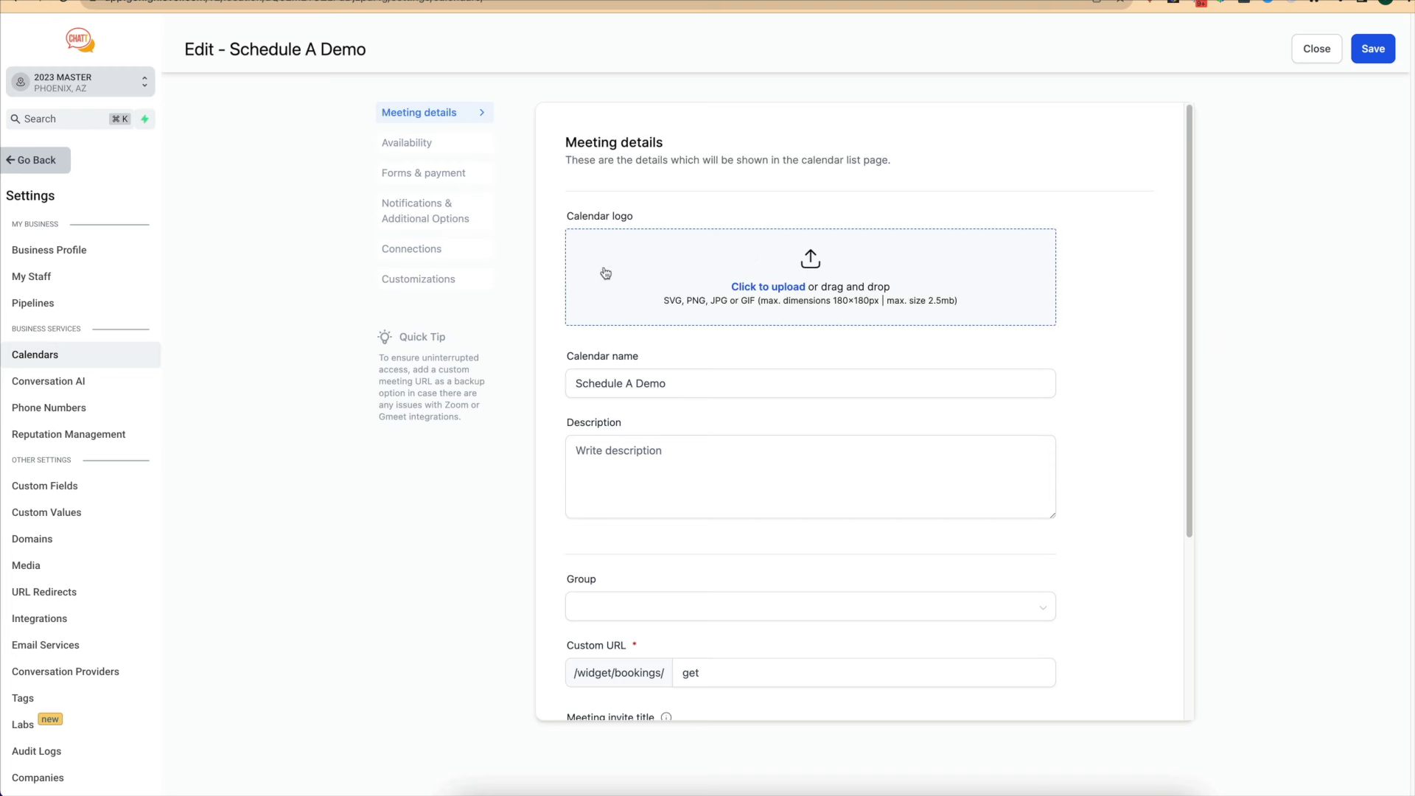
pyautogui.scroll(-5, 667, 407)
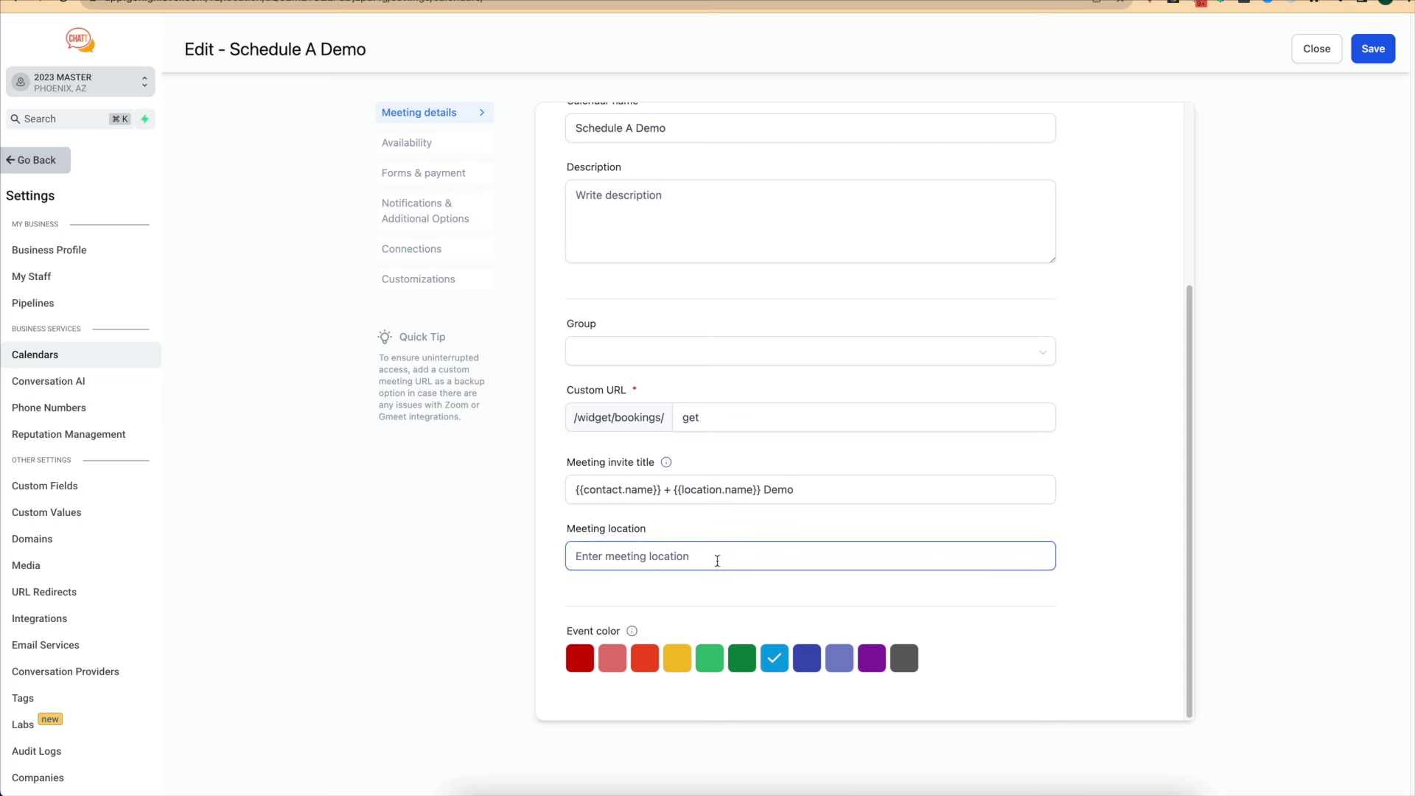
pyautogui.scroll(2, 825, 413)
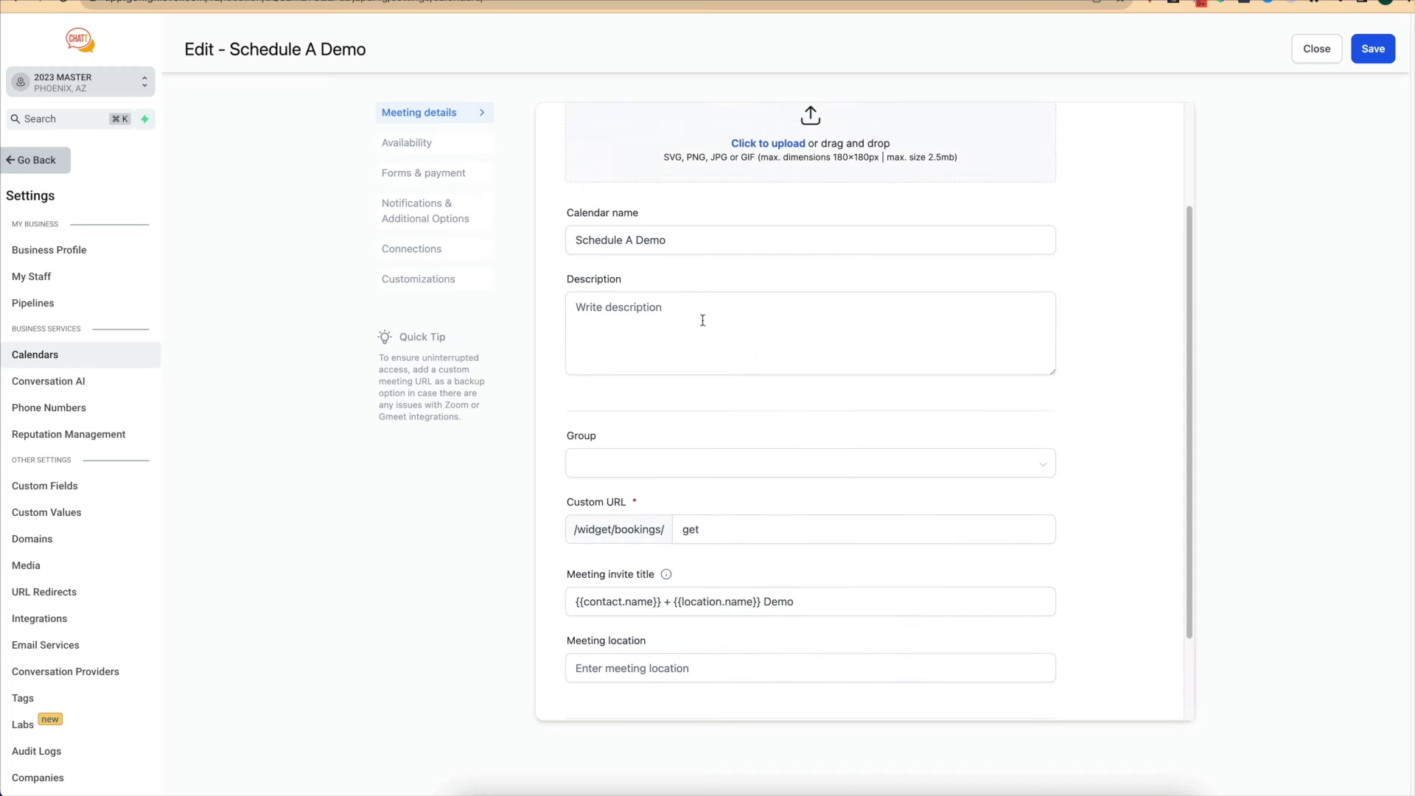
# Review the Schedule A Demo calendar's availability, including weekly hours, meeting interval, duration, scheduling notice and booking limits.
pyautogui.click(445, 144)
pyautogui.scroll(3, 601, 258)
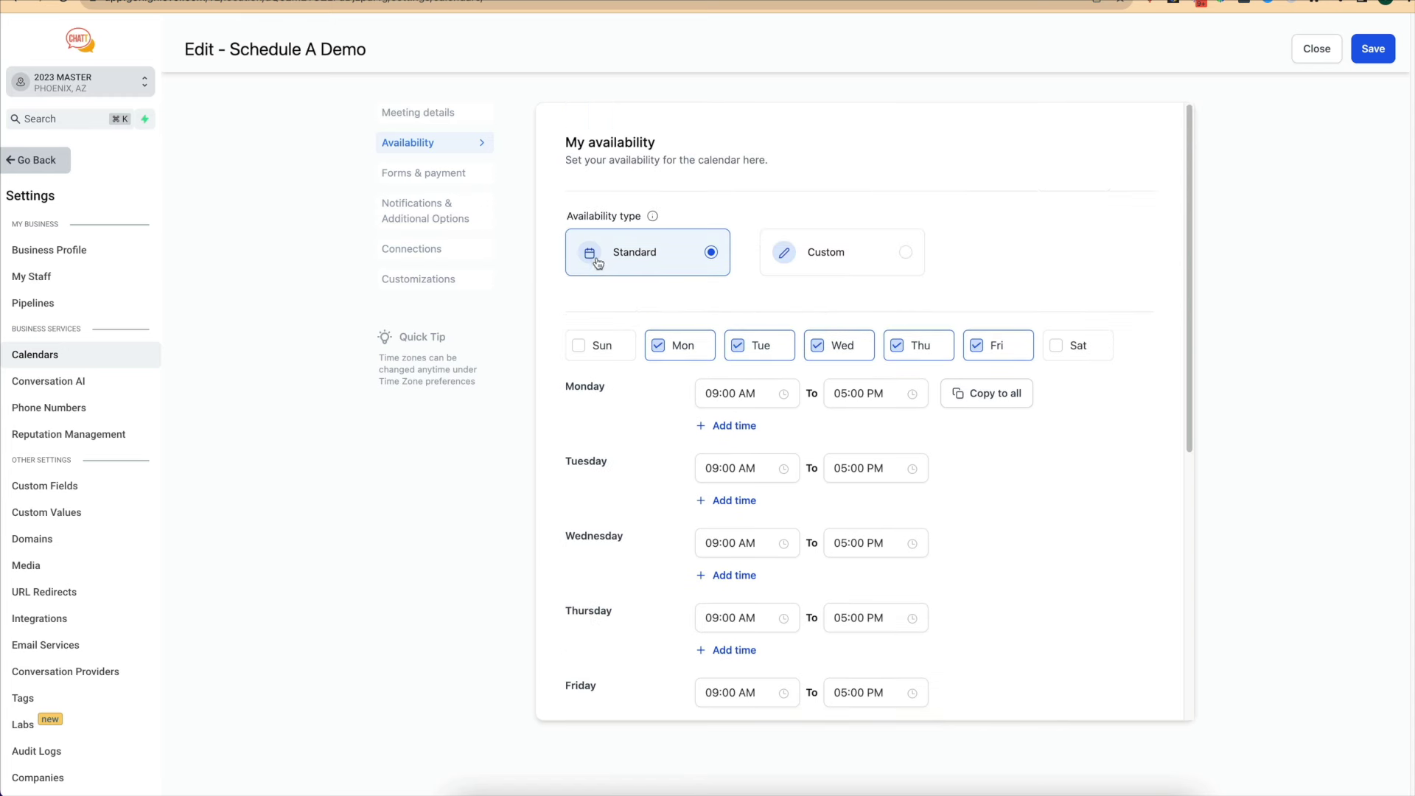
pyautogui.scroll(-2, 656, 320)
pyautogui.scroll(-1, 664, 294)
pyautogui.scroll(-2, 685, 264)
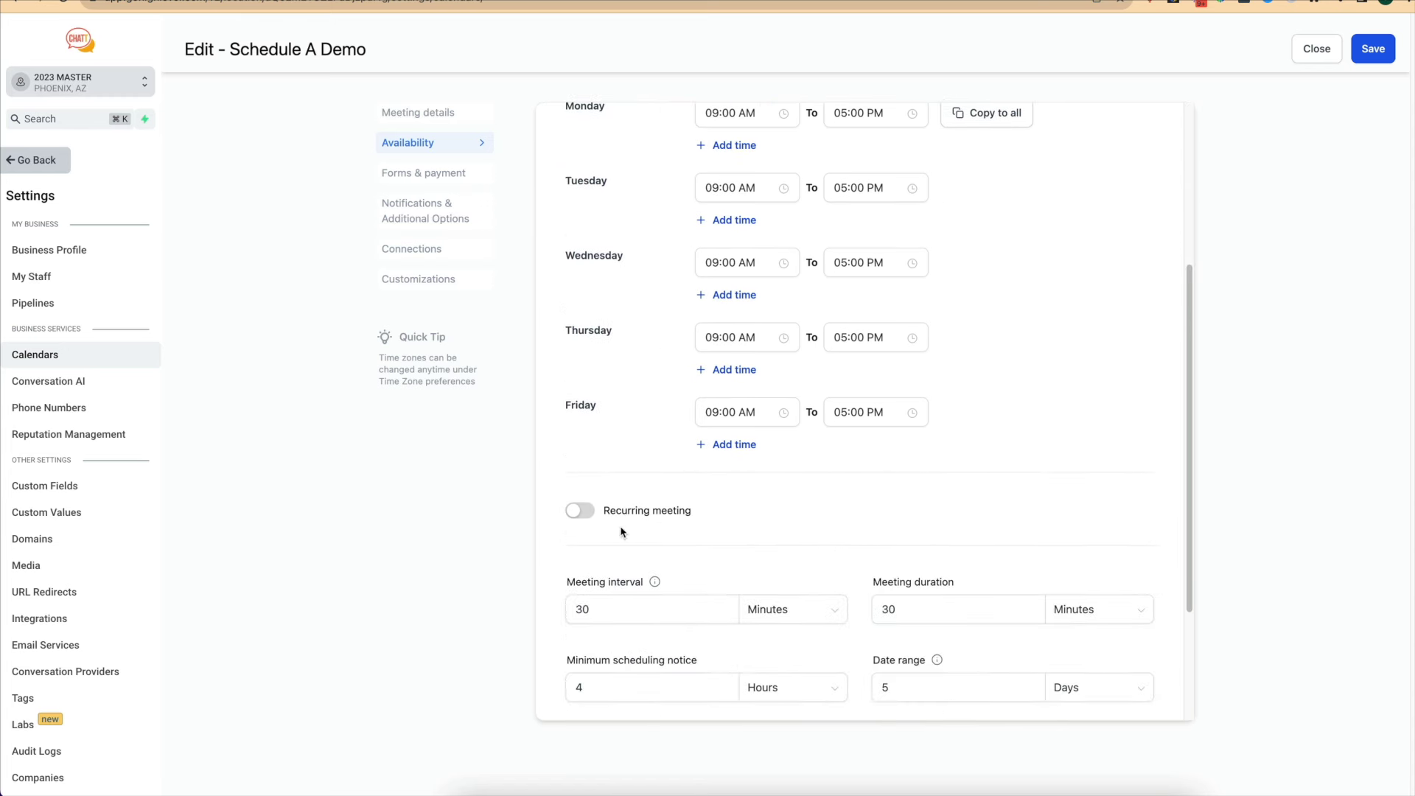
pyautogui.scroll(-3, 666, 496)
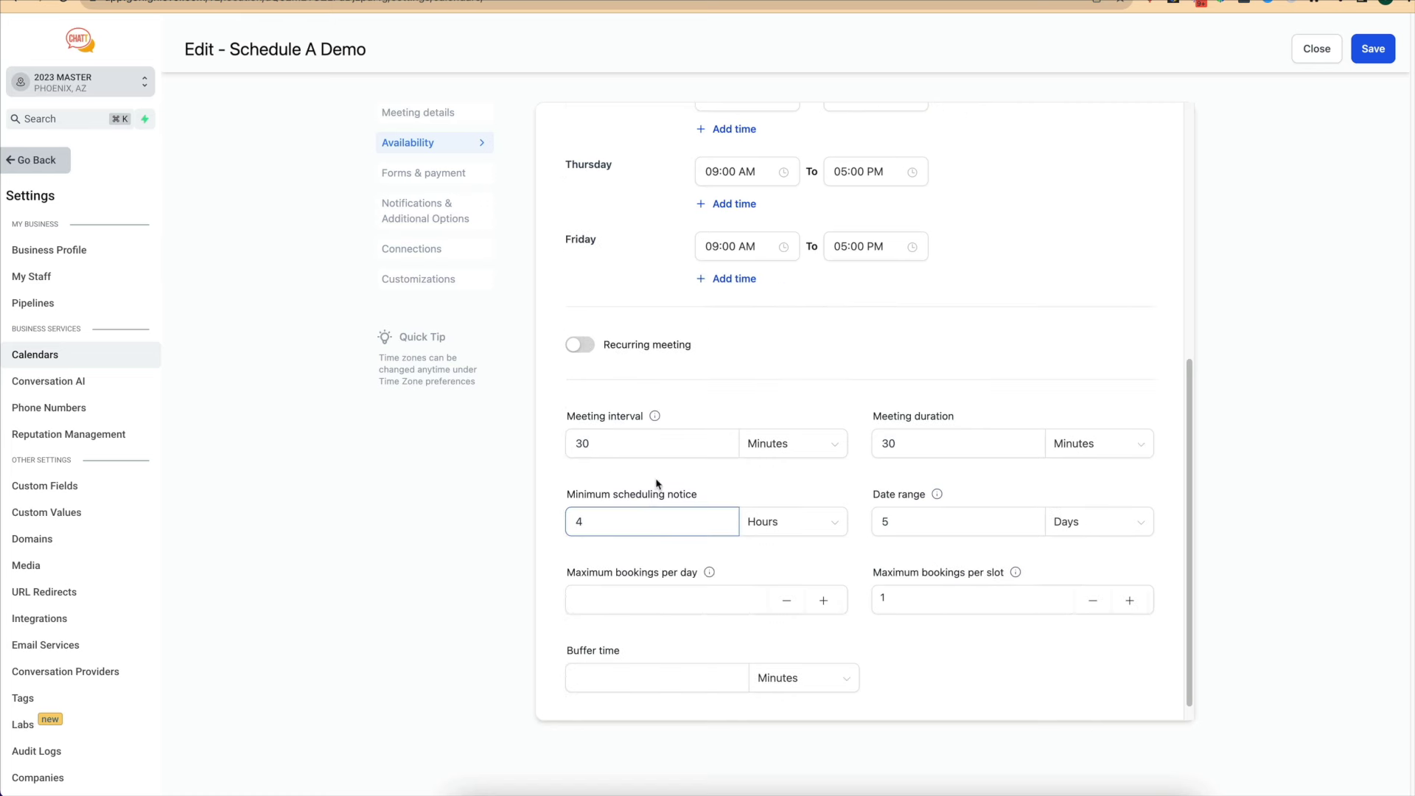
pyautogui.scroll(2, 656, 479)
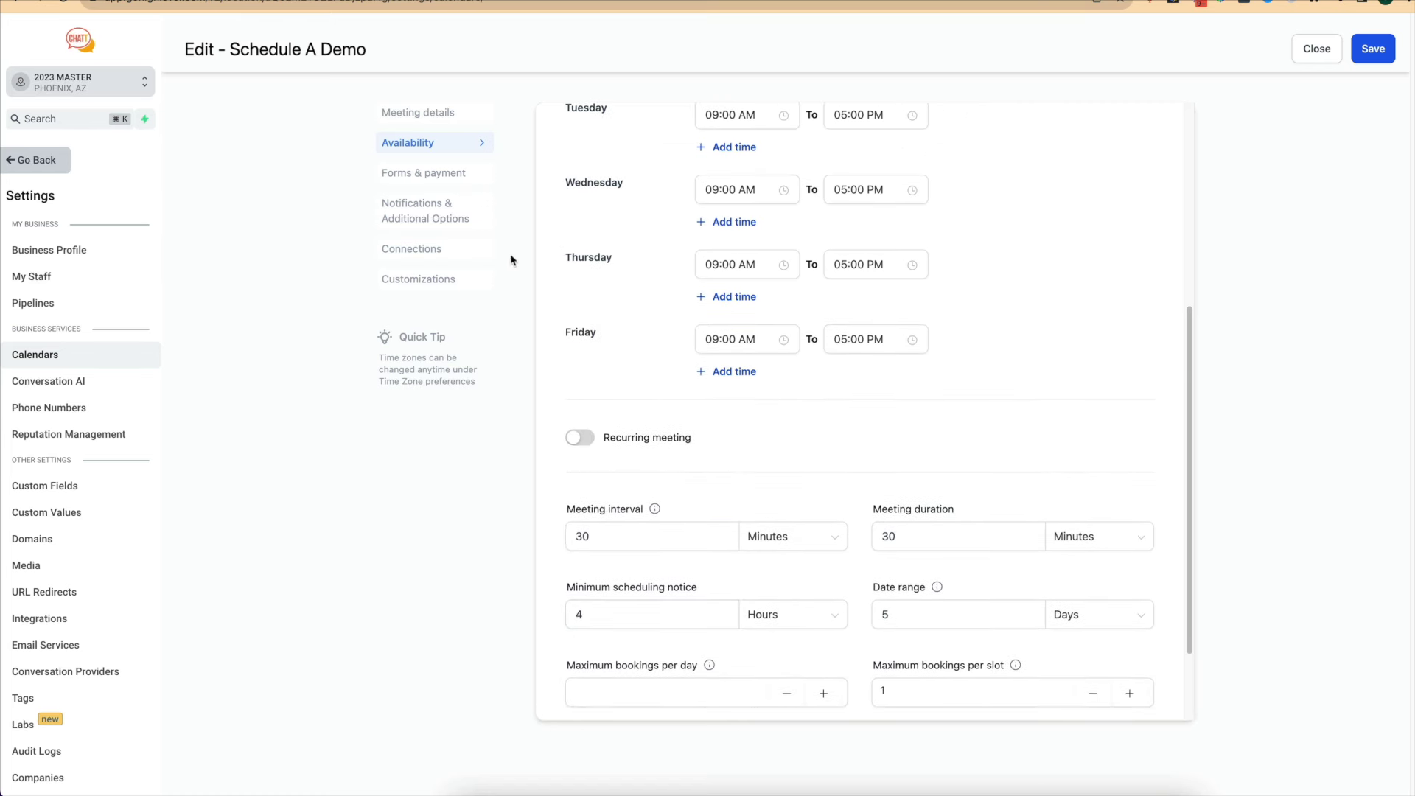
# Review the Schedule A Demo calendar's forms, notification, external calendar sync and customization settings, and close the editor without saving.
pyautogui.click(449, 174)
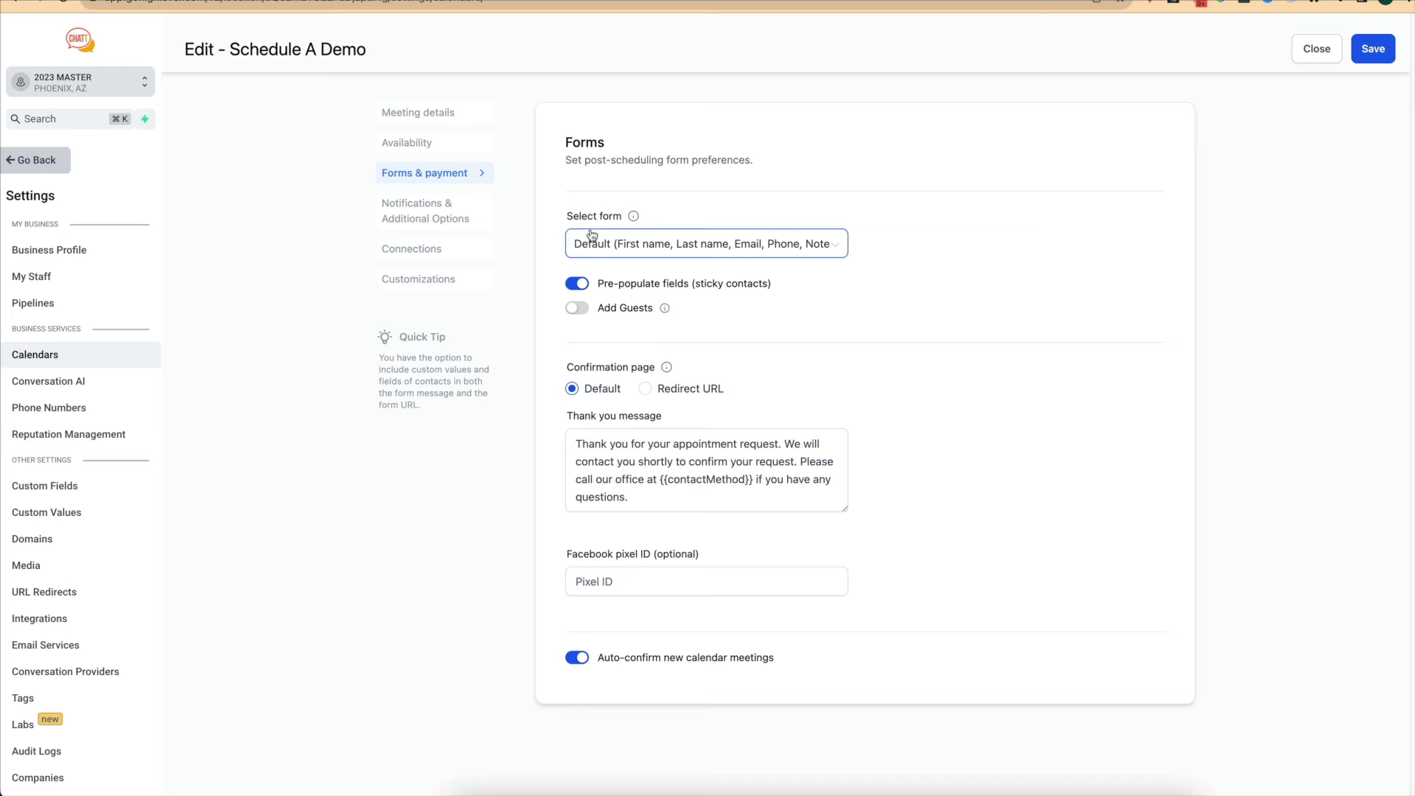
pyautogui.click(416, 215)
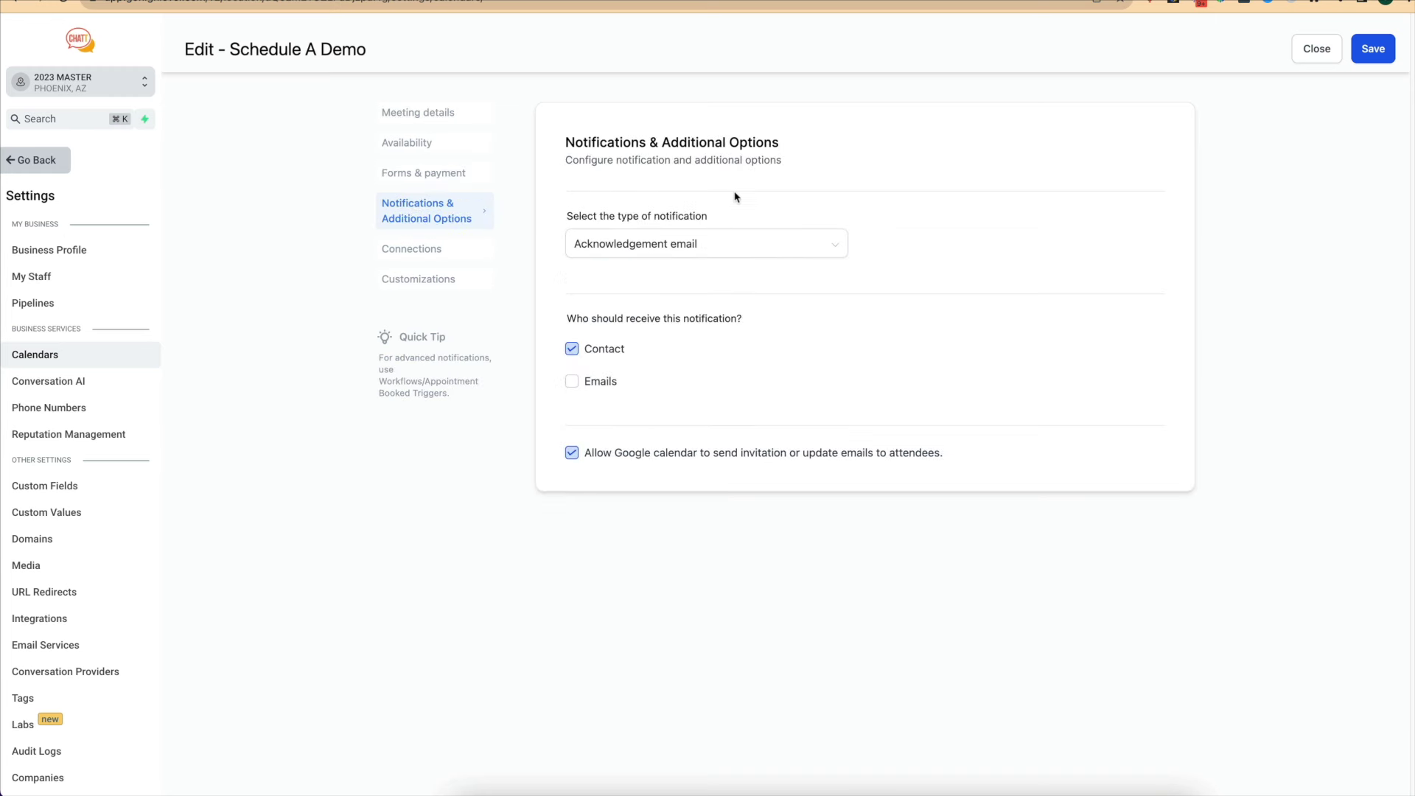
pyautogui.click(457, 253)
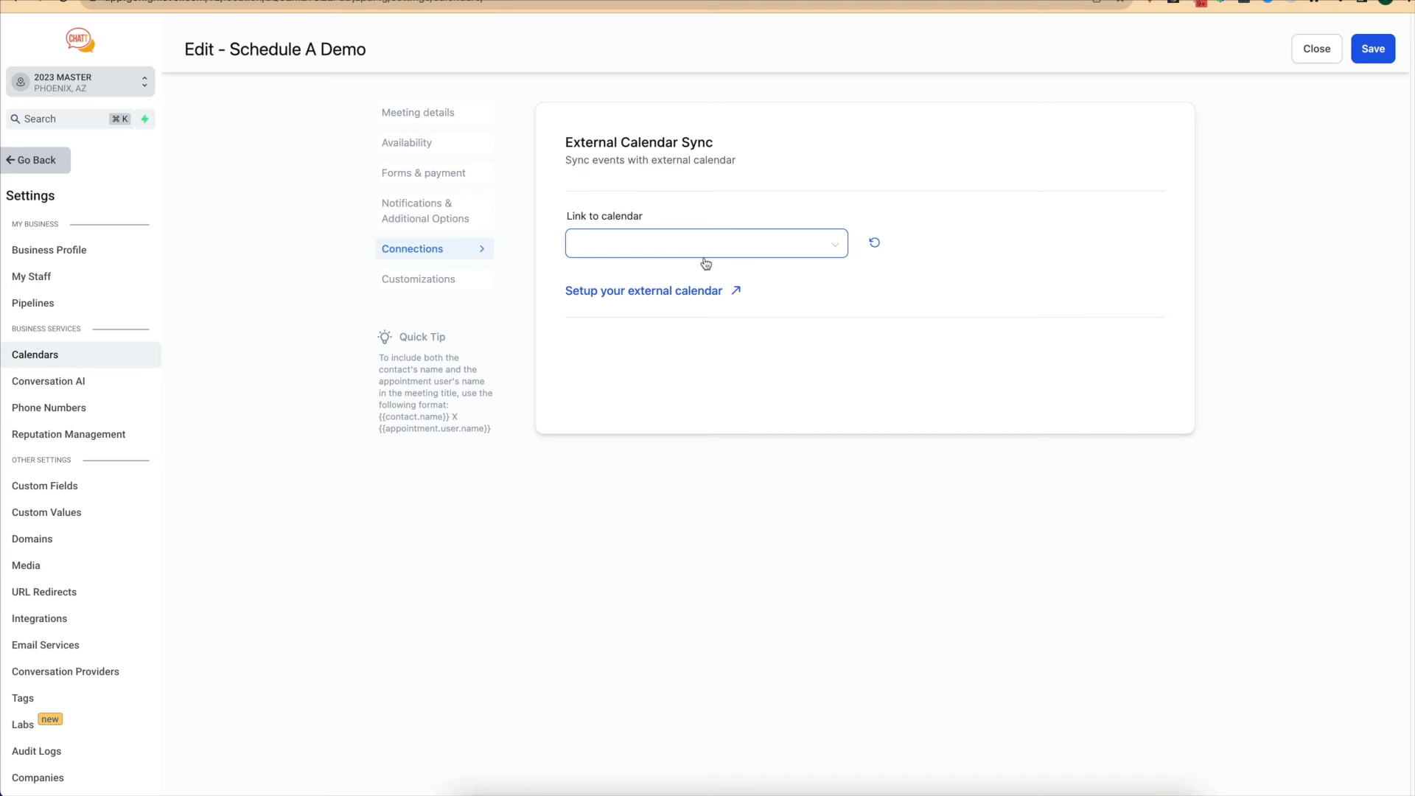
pyautogui.click(765, 253)
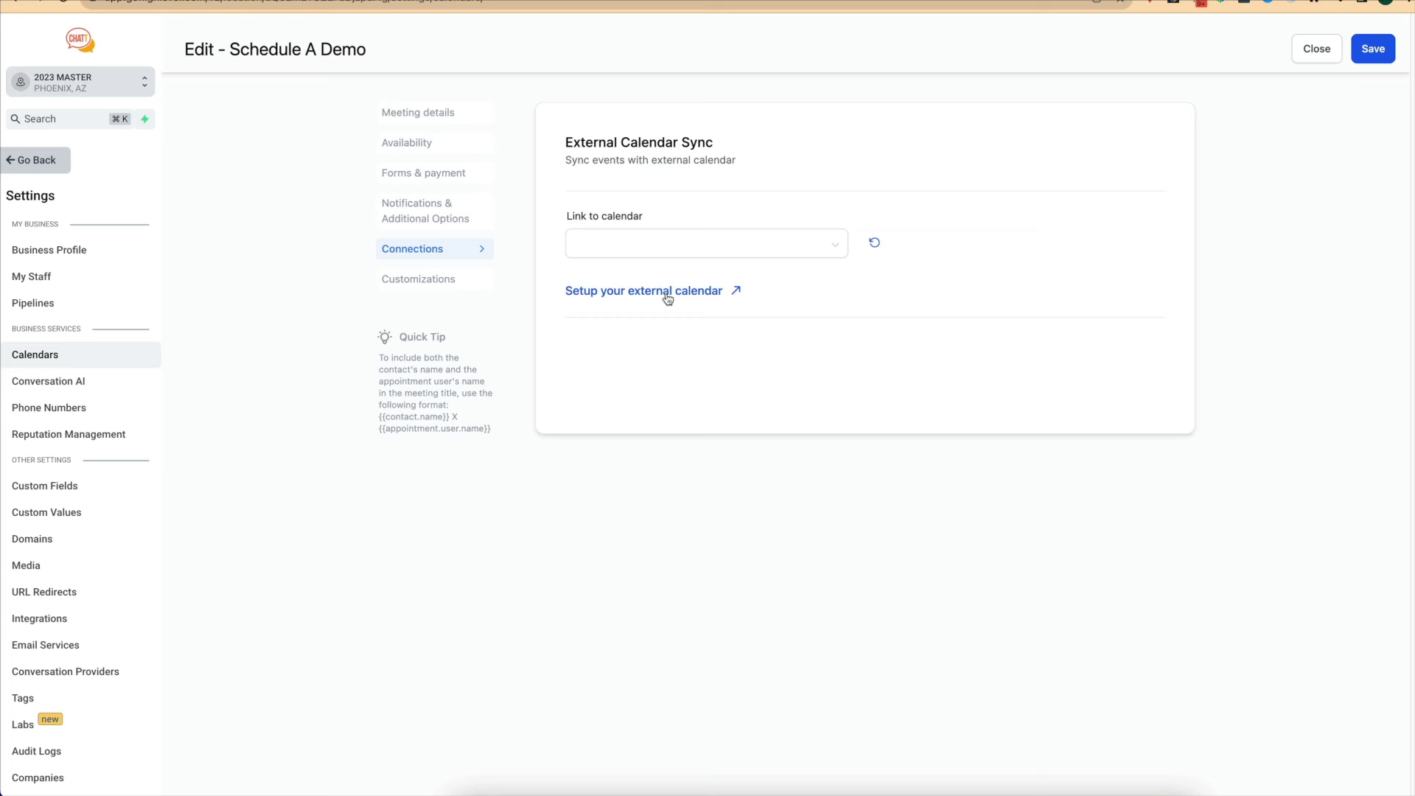
pyautogui.click(434, 282)
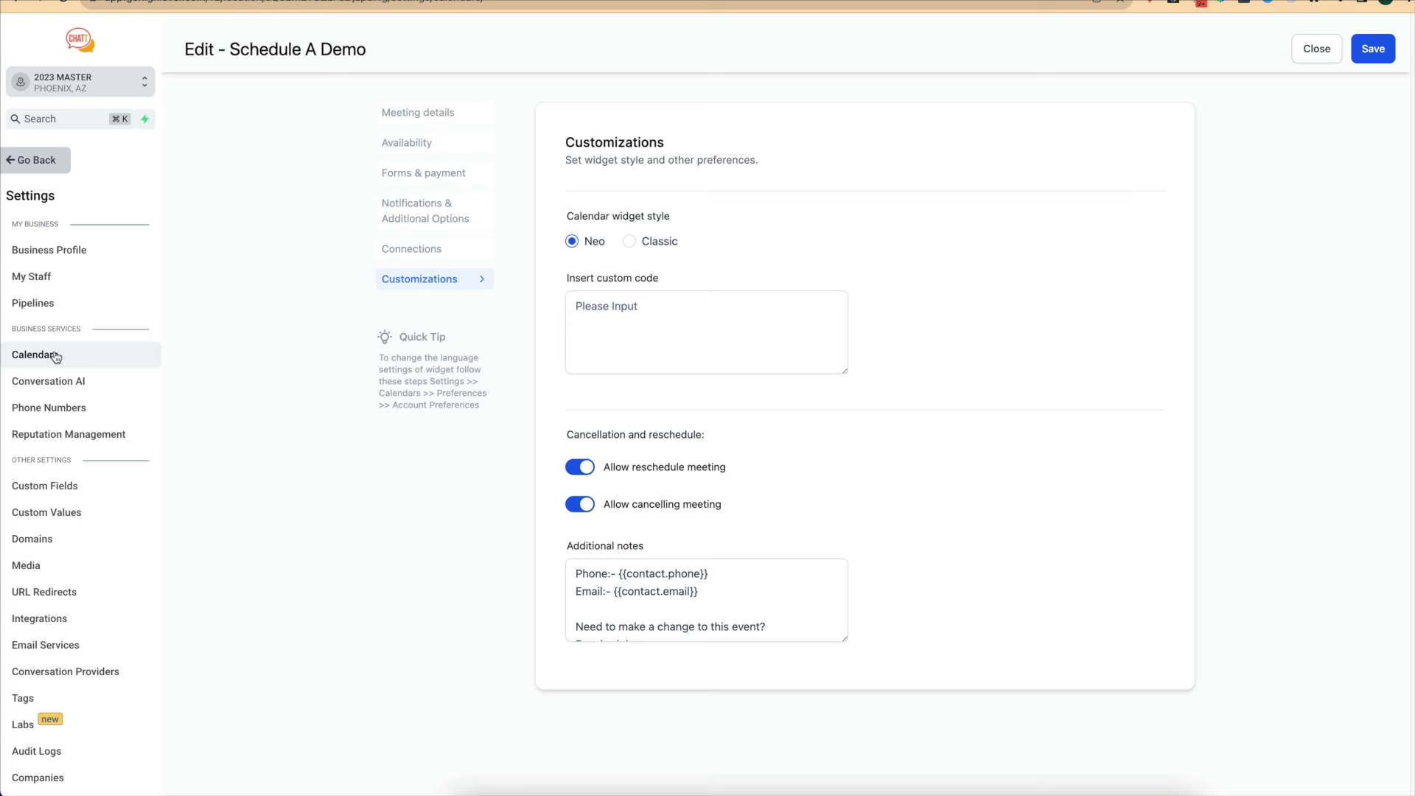
pyautogui.click(1316, 49)
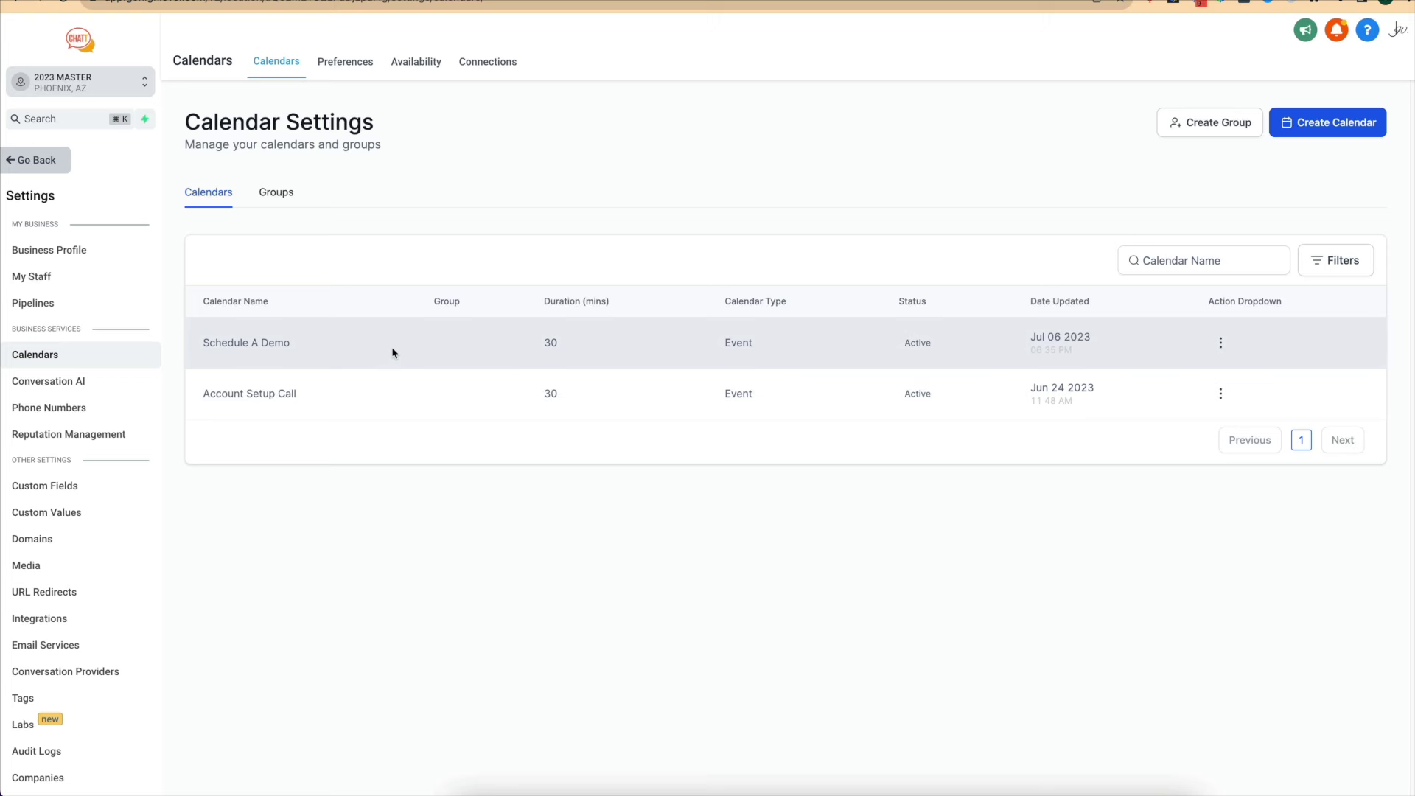
# Check which calendars Conversation AI can use for its appointment booking link.
pyautogui.click(42, 385)
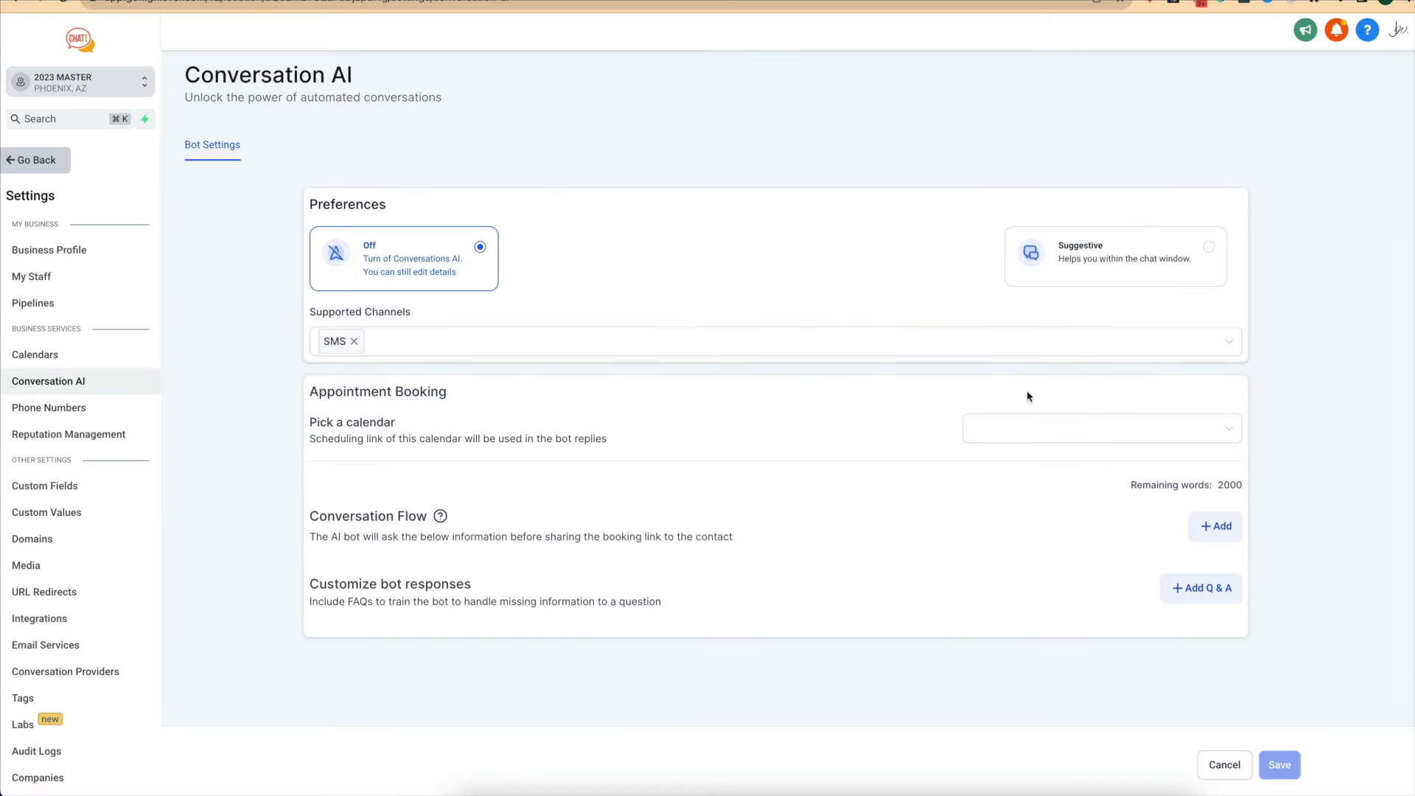
pyautogui.click(1054, 427)
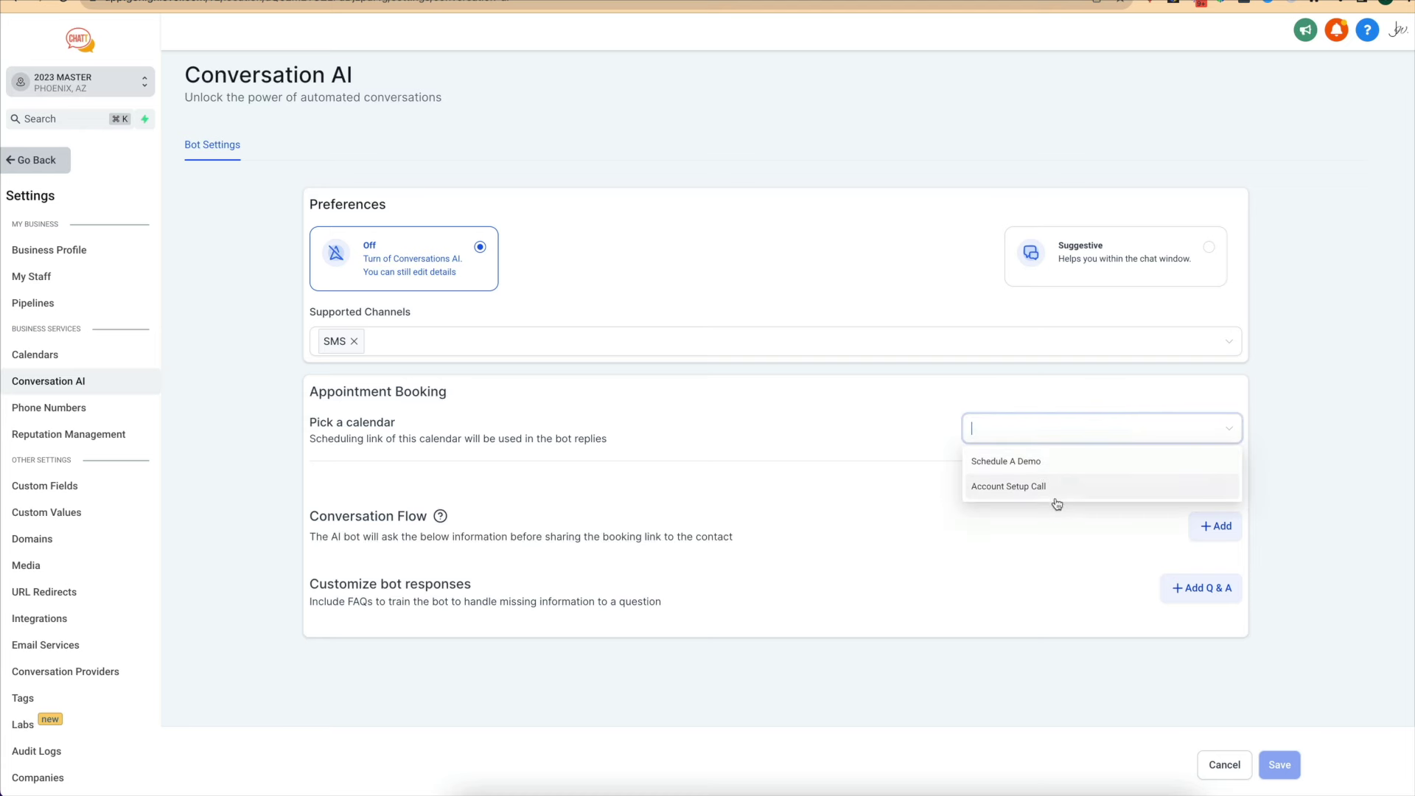
# Review the account-wide calendar preferences for week start, language and time format, and return to the calendar list.
pyautogui.click(73, 353)
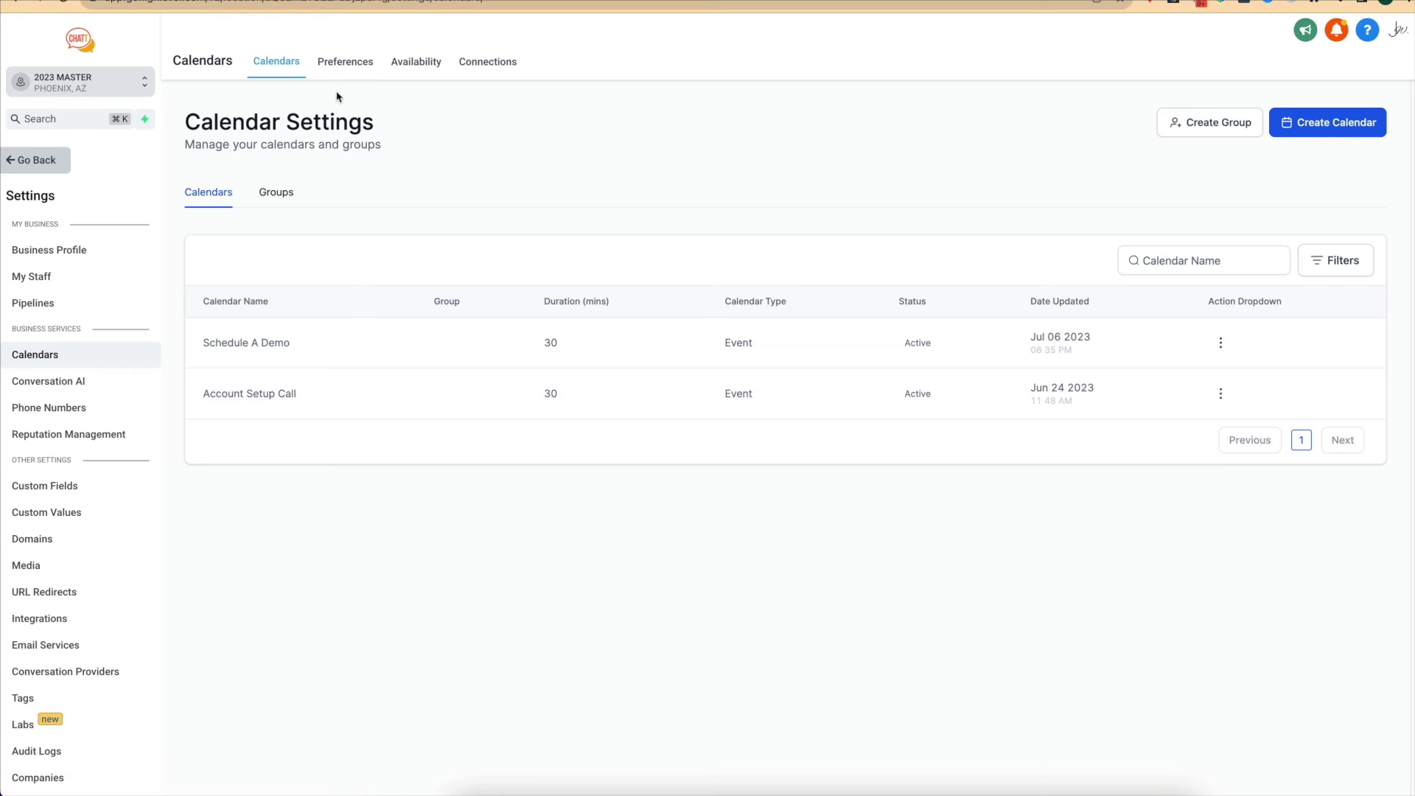
pyautogui.click(344, 63)
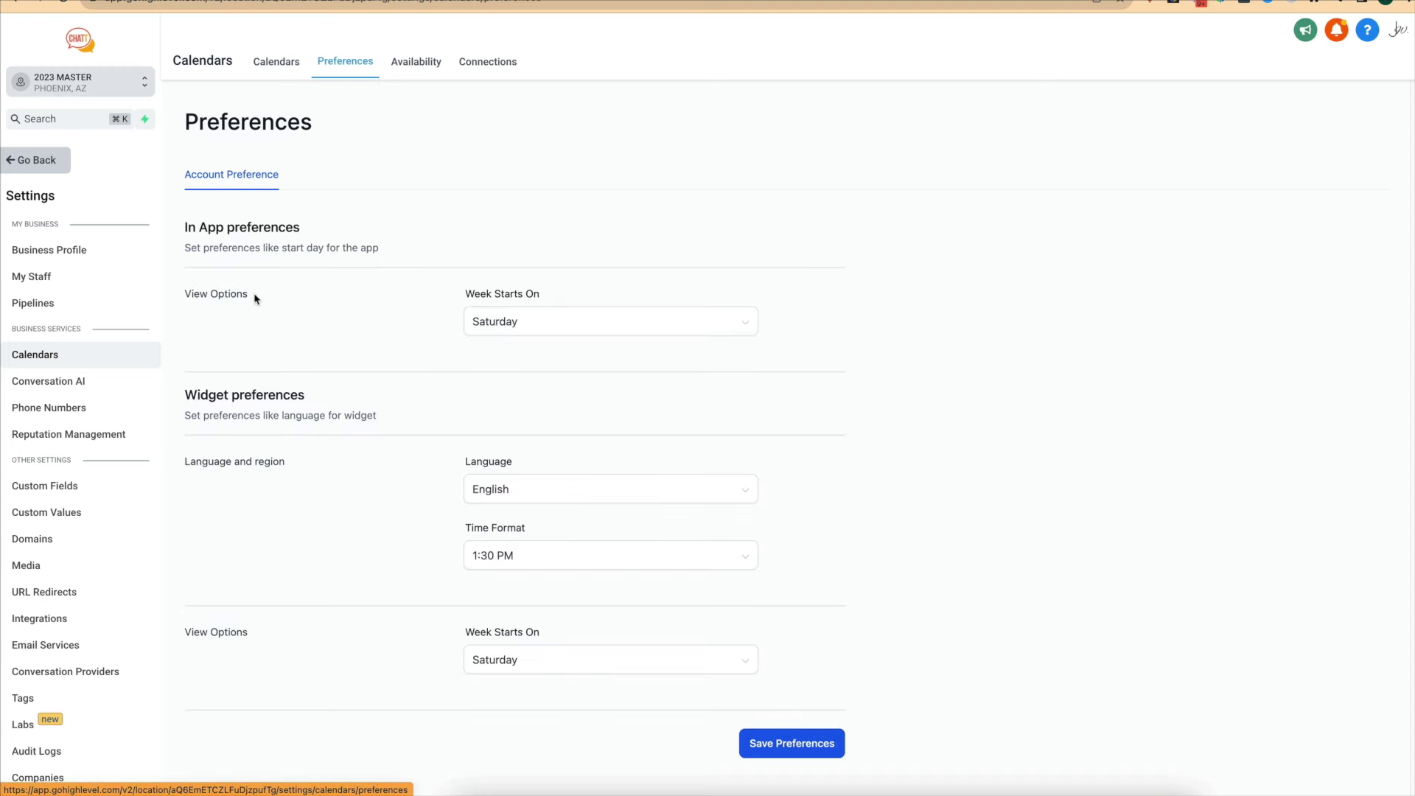
pyautogui.click(303, 62)
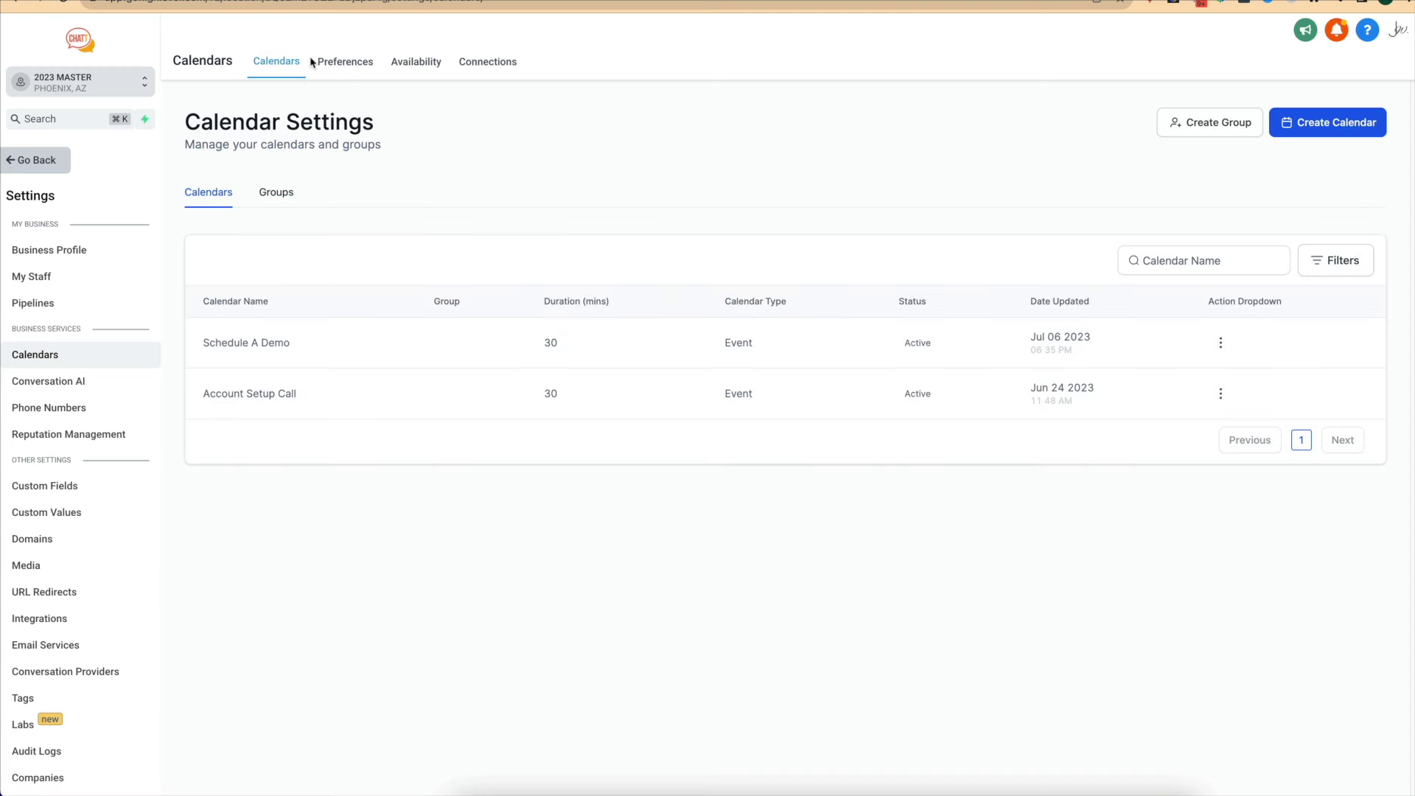